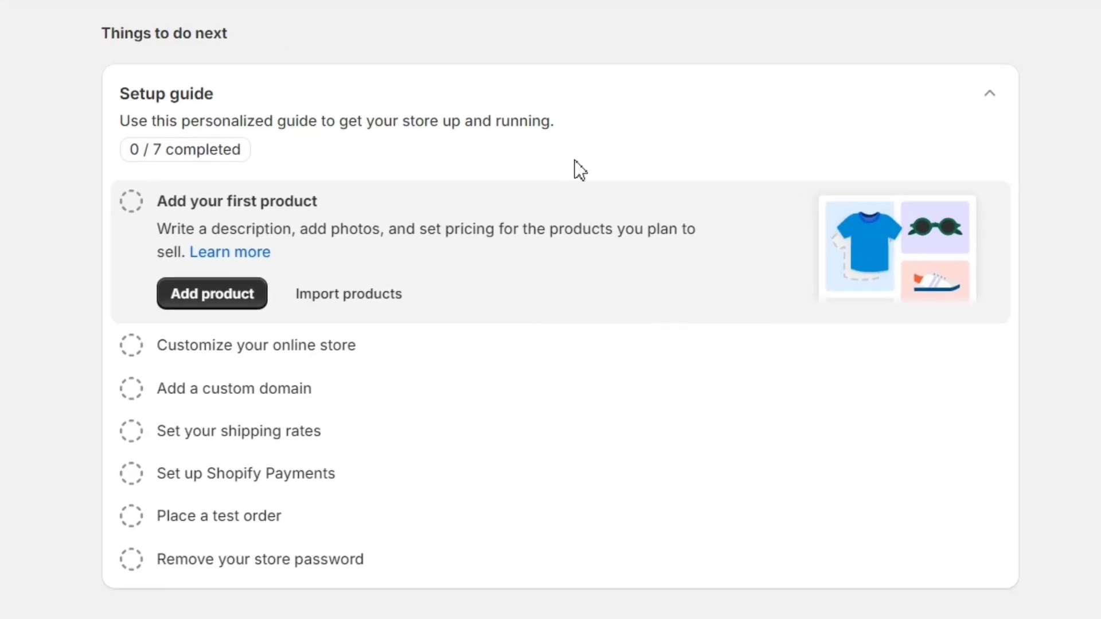
Step: Start adding the first product from the Setup guide, dismiss the guide, and go to Products
left_click_drag(91, 38, 325, 33)
left_click(253, 109)
left_click_drag(234, 93, 102, 91)
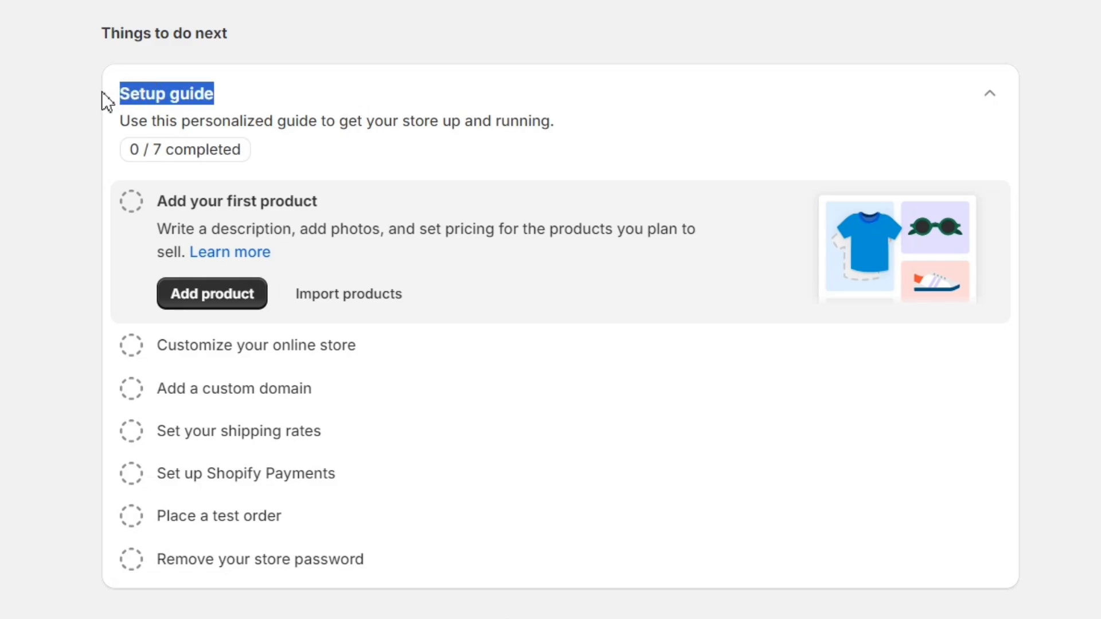
left_click(9, 111)
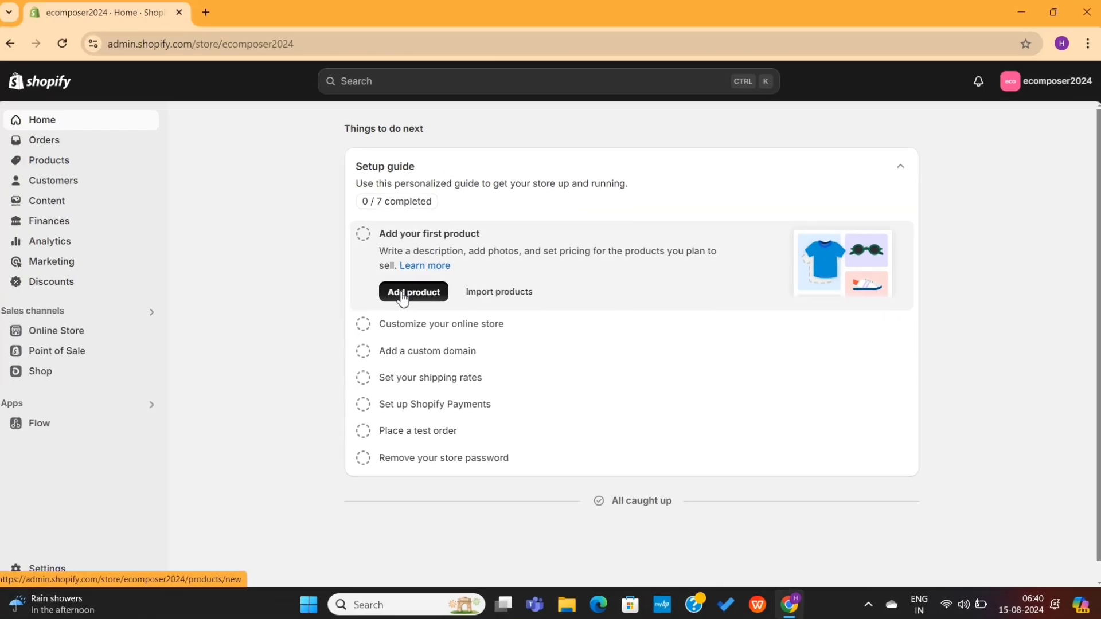
left_click(195, 296)
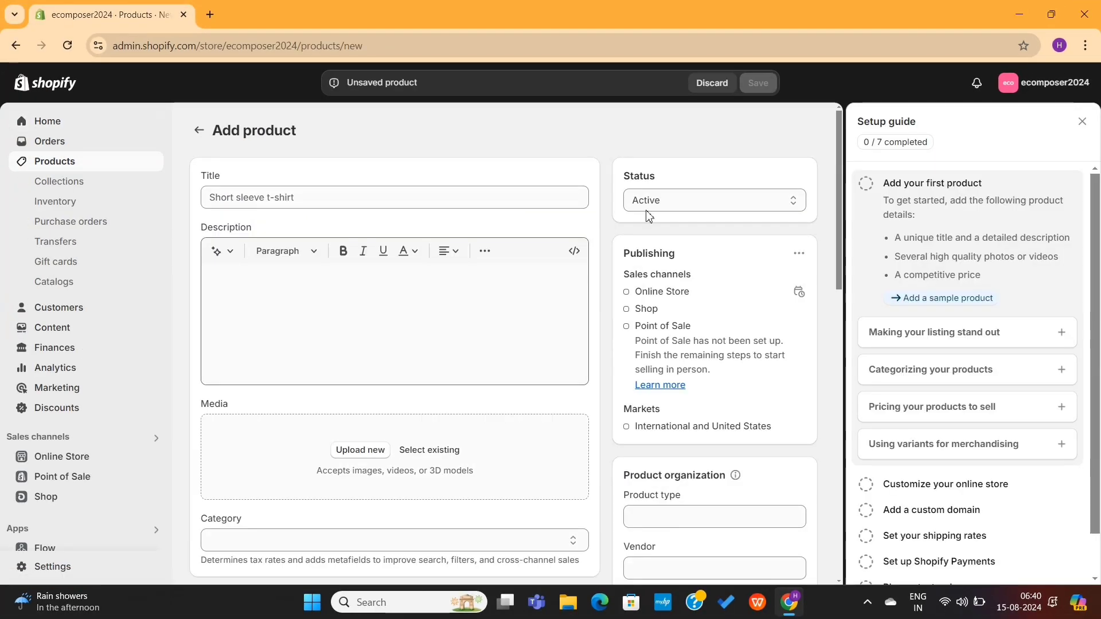
left_click(1082, 122)
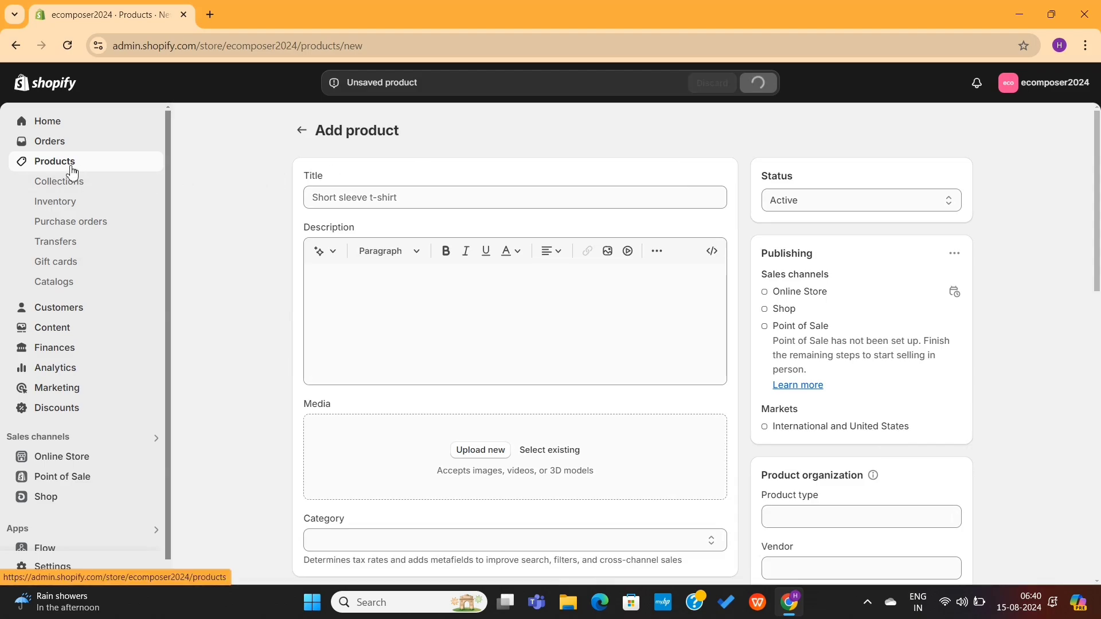
left_click(71, 167)
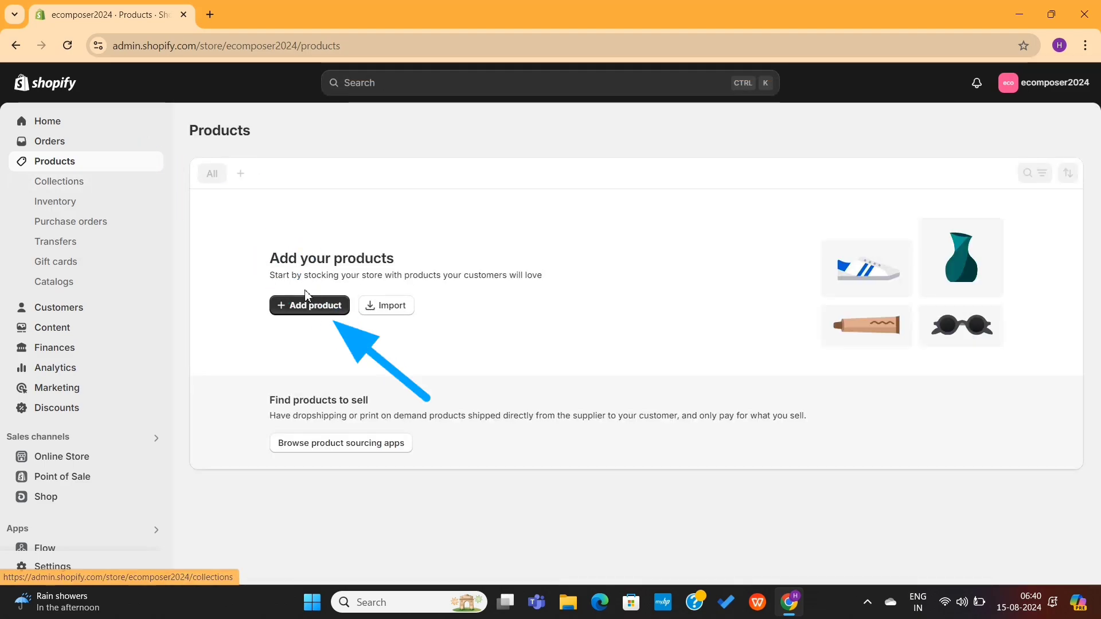
Step: Create product 'Sneakers for Men' and keep an AI description generated from 'Sneaker for men'
left_click(313, 307)
left_click(403, 198)
type("S")
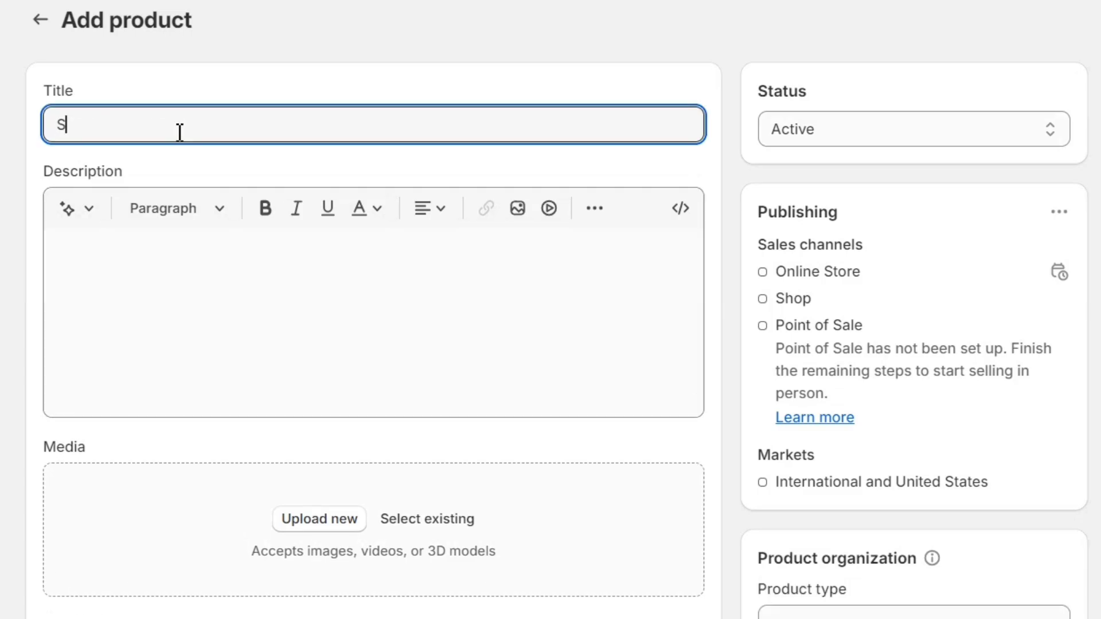
type("neakers for Men")
left_click(68, 208)
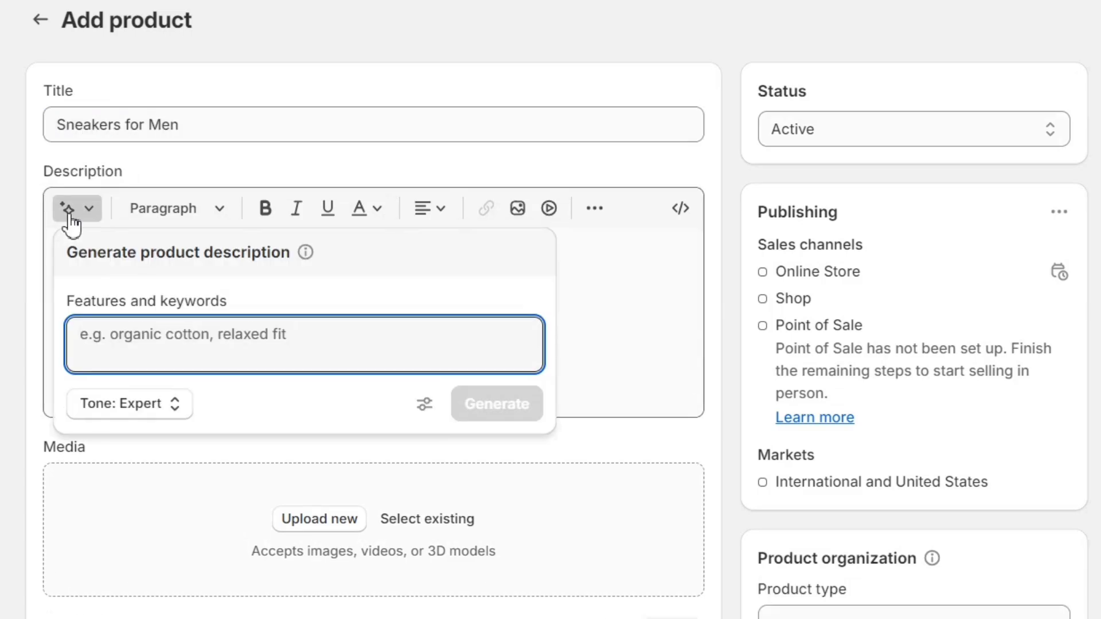
type("Sneaker for men")
left_click(492, 409)
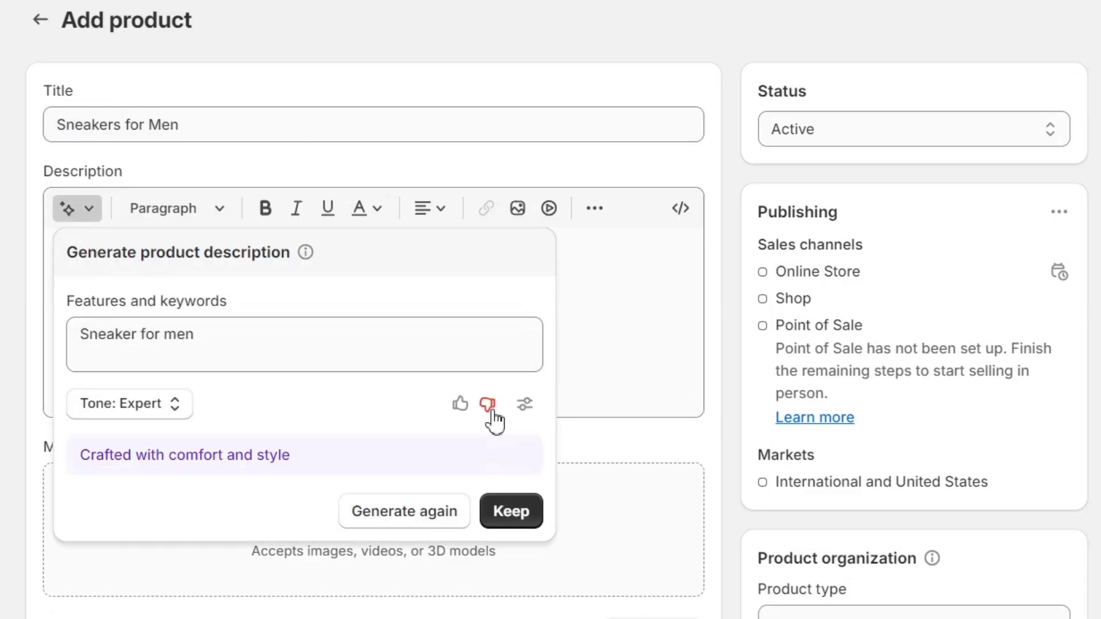
left_click(511, 511)
Step: Upload six sneaker images and make Lambard White Sneakers the main photo
left_click(313, 524)
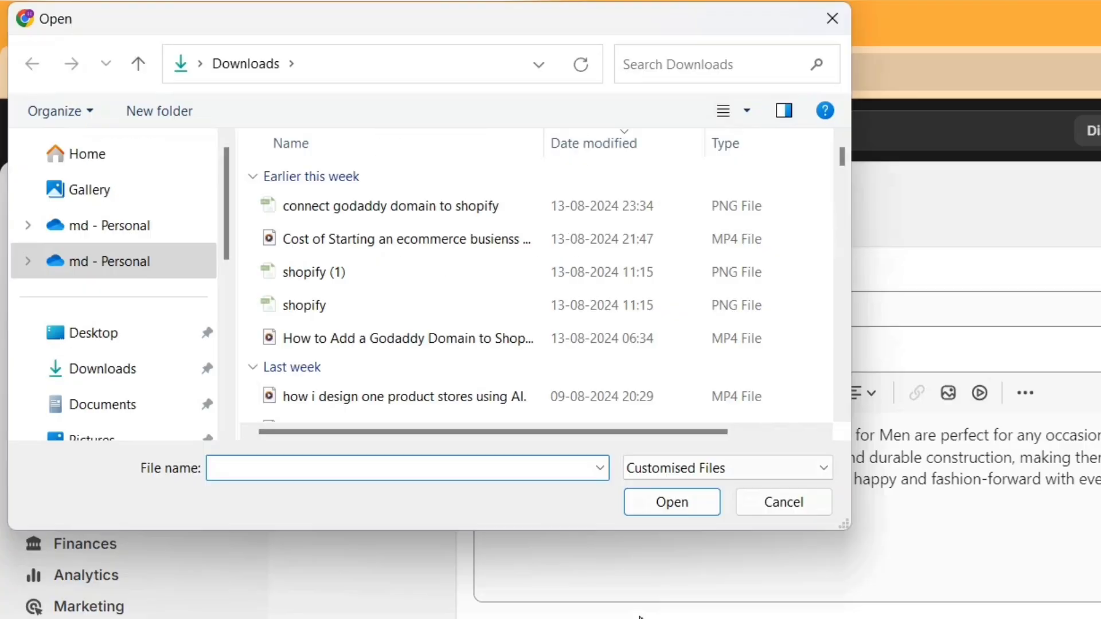
scroll(459, 341, "down", 4)
left_click_drag(252, 180, 459, 348)
left_click(658, 503)
scroll(619, 377, "down", 3)
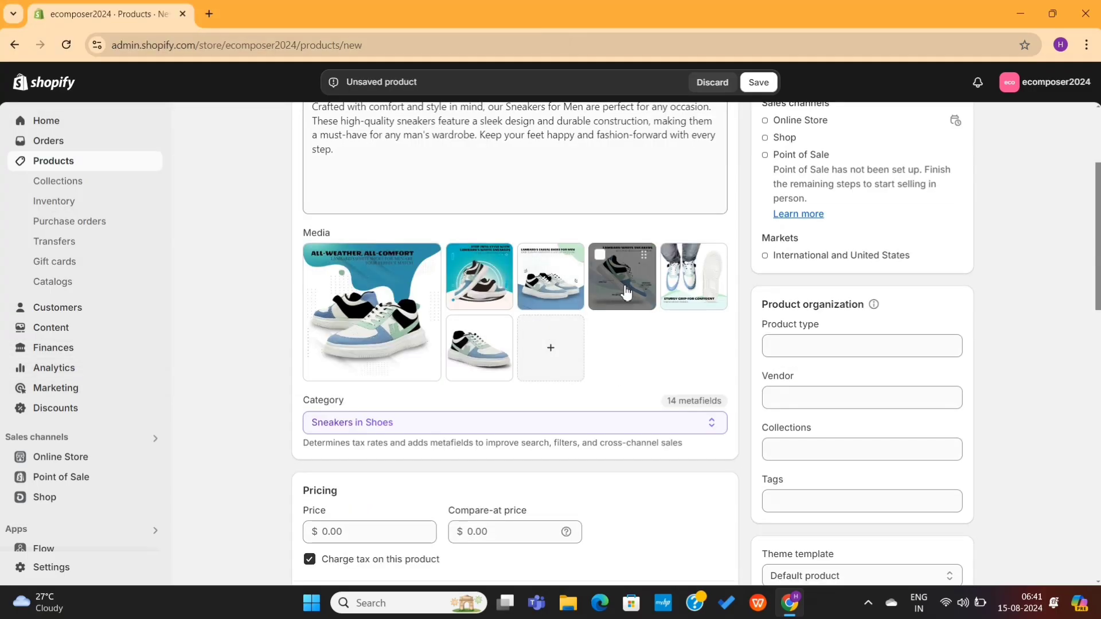
left_click_drag(625, 292, 367, 304)
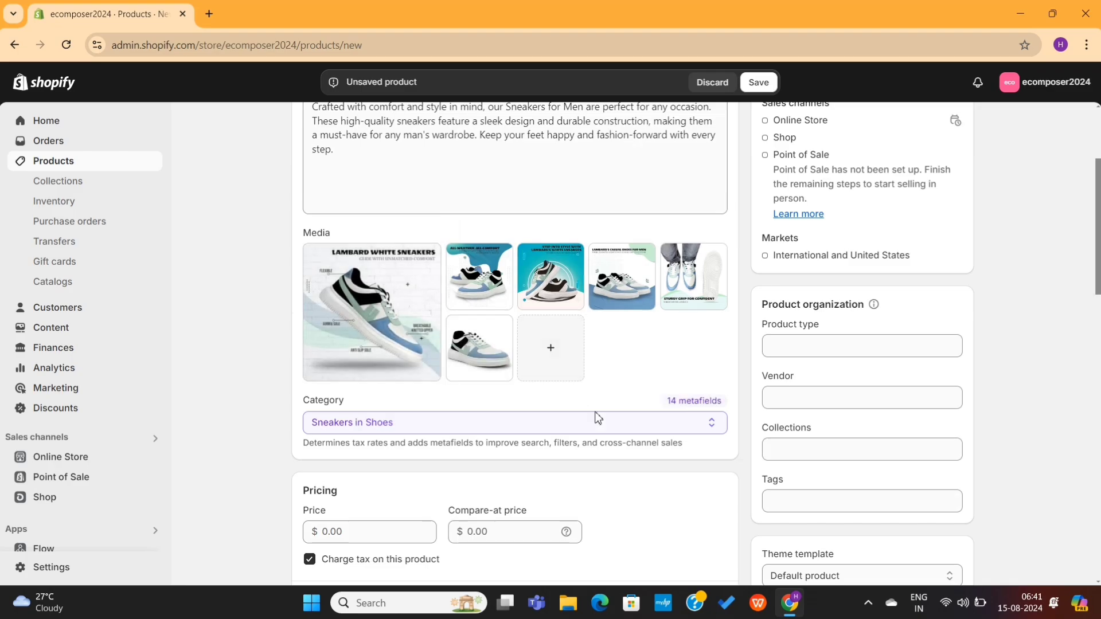
scroll(597, 418, "down", 5)
Step: Set price to 99 with a compare-at price and 50 units at the Shop location
left_click(354, 231)
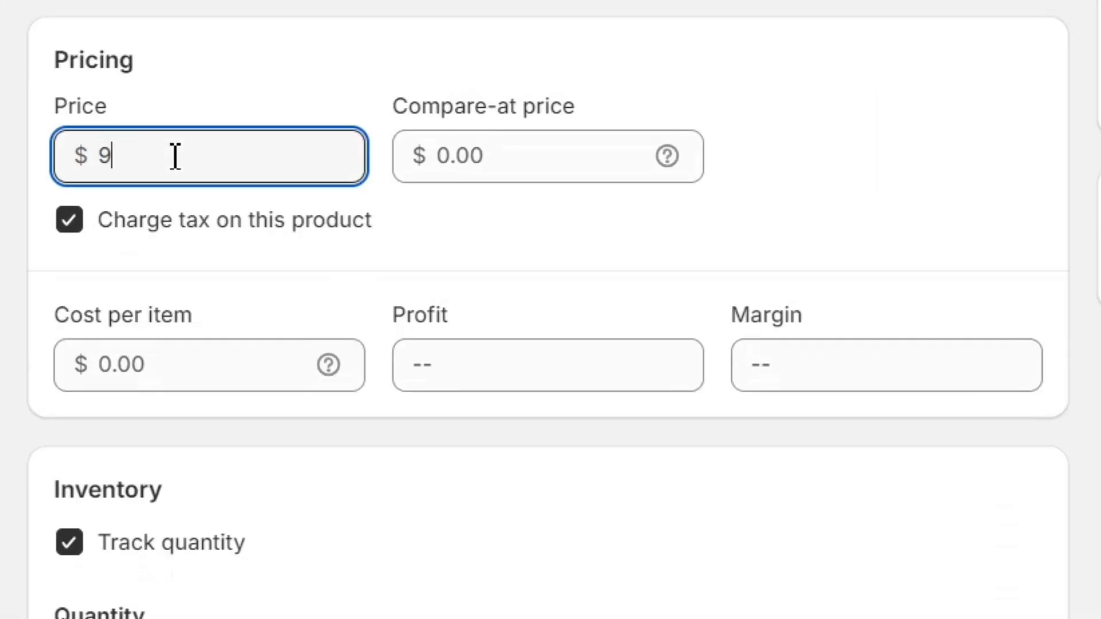
type("99")
left_click(507, 171)
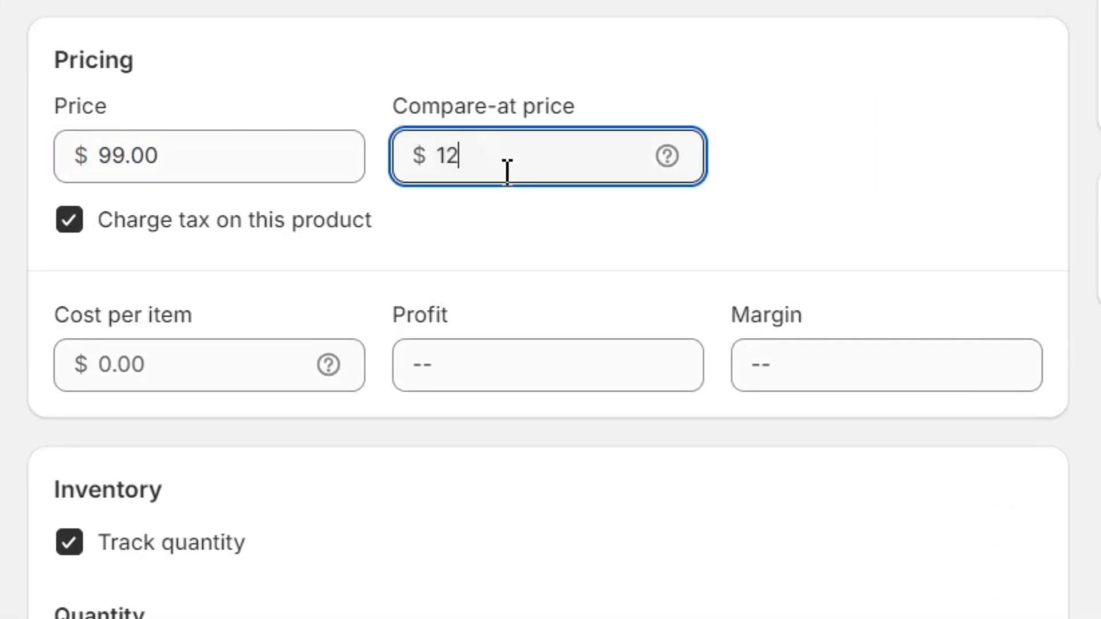
scroll(631, 436, "down", 6)
left_click(887, 302)
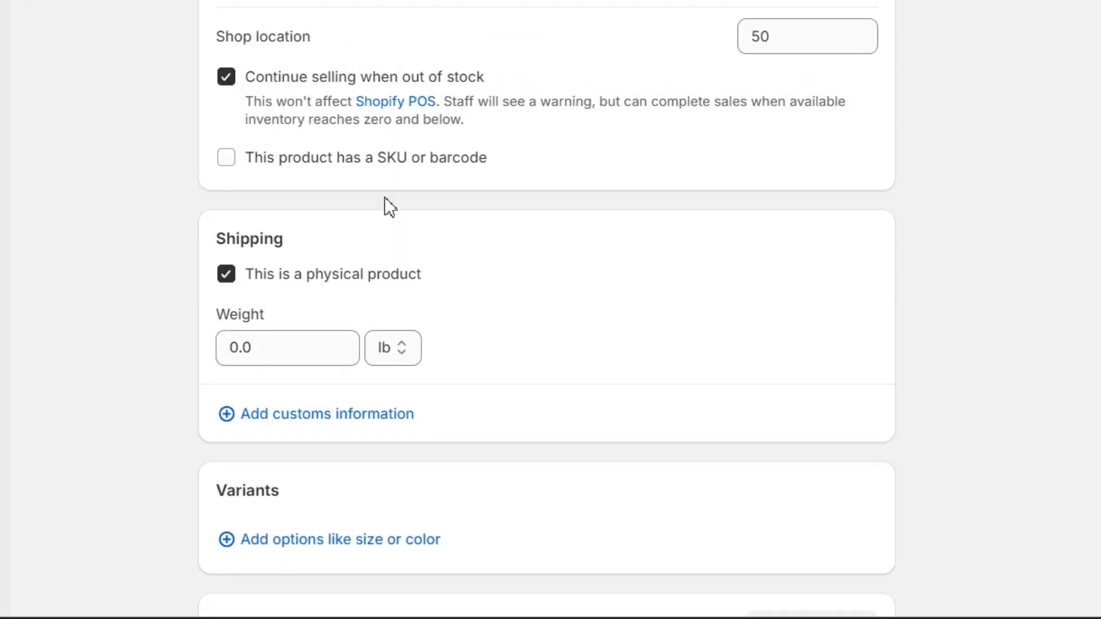
Step: Add the Care instructions and Footwear material category metafields to the product
scroll(449, 257, "down", 3)
scroll(444, 247, "down", 3)
left_click(300, 158)
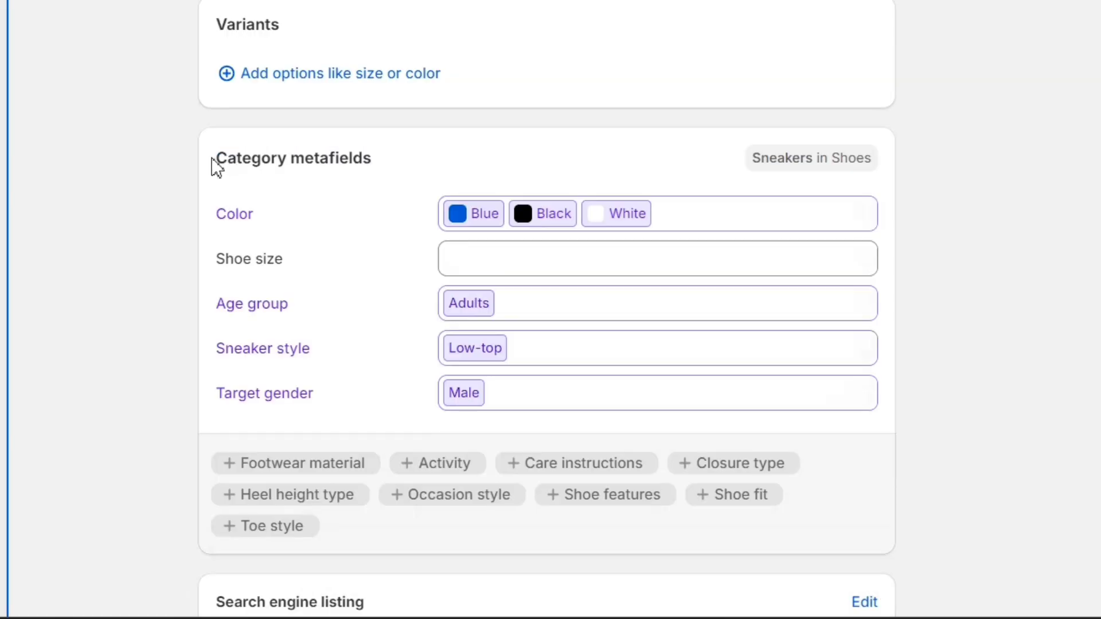
left_click_drag(216, 166, 430, 177)
left_click(430, 177)
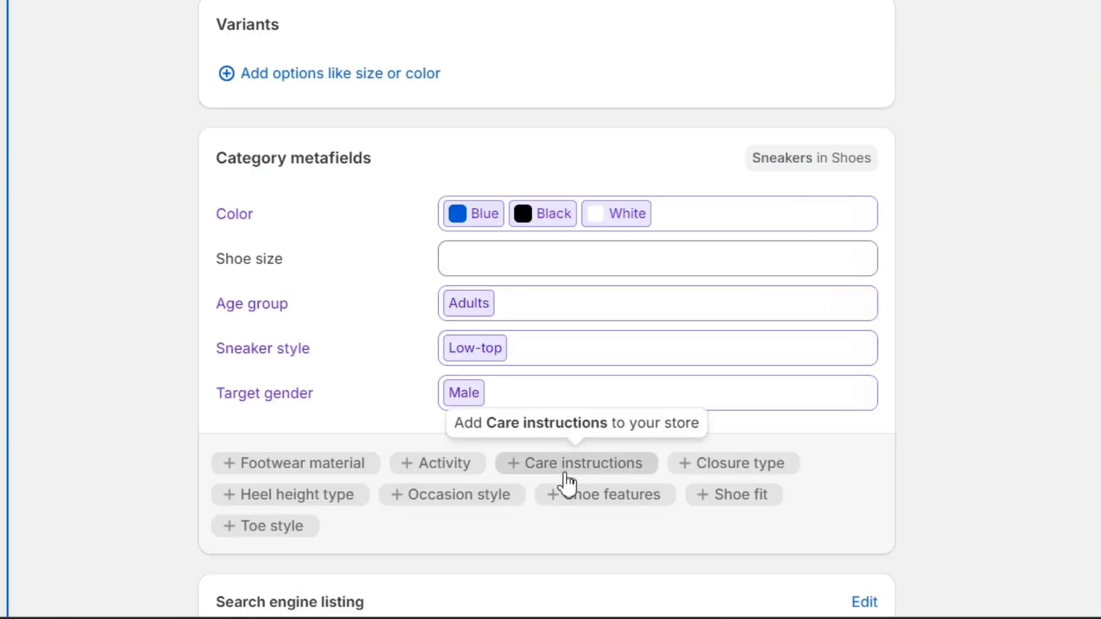
left_click(590, 476)
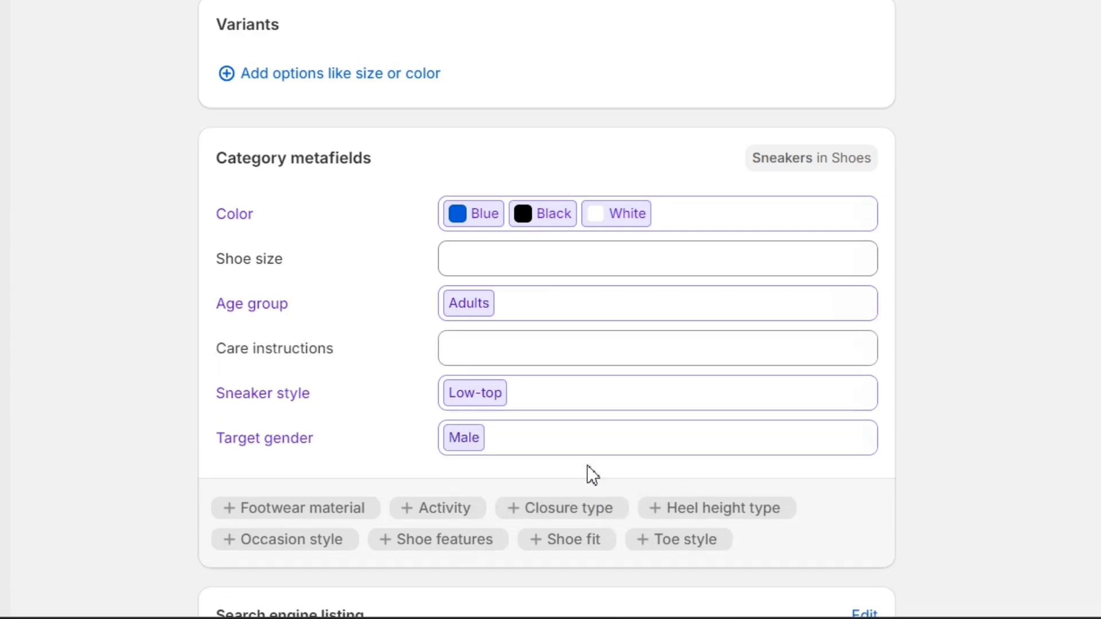
left_click(504, 358)
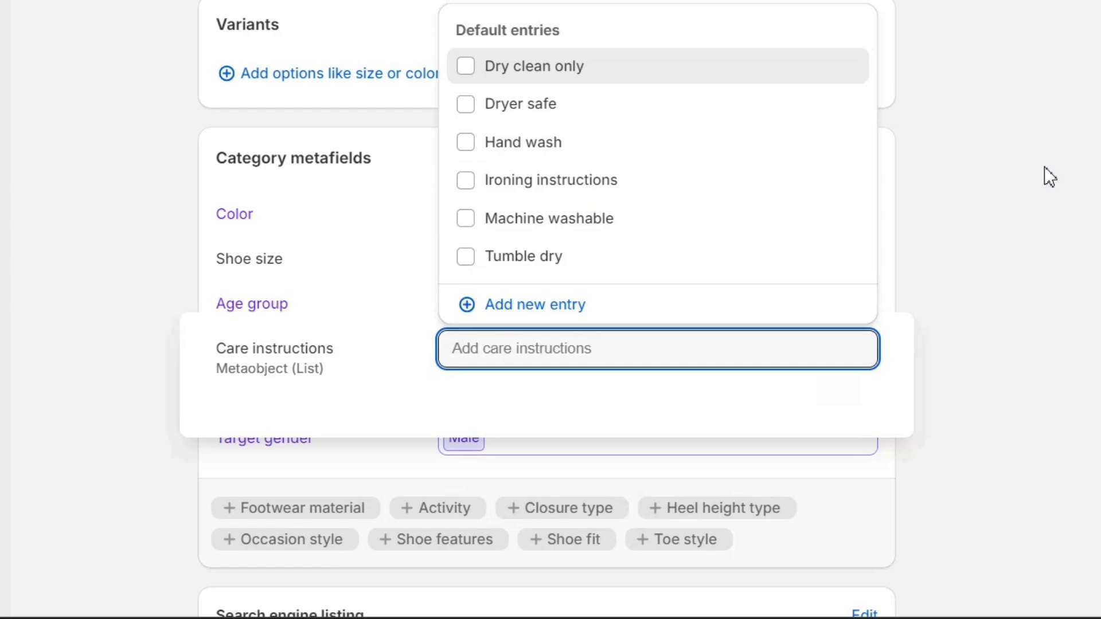
left_click(996, 159)
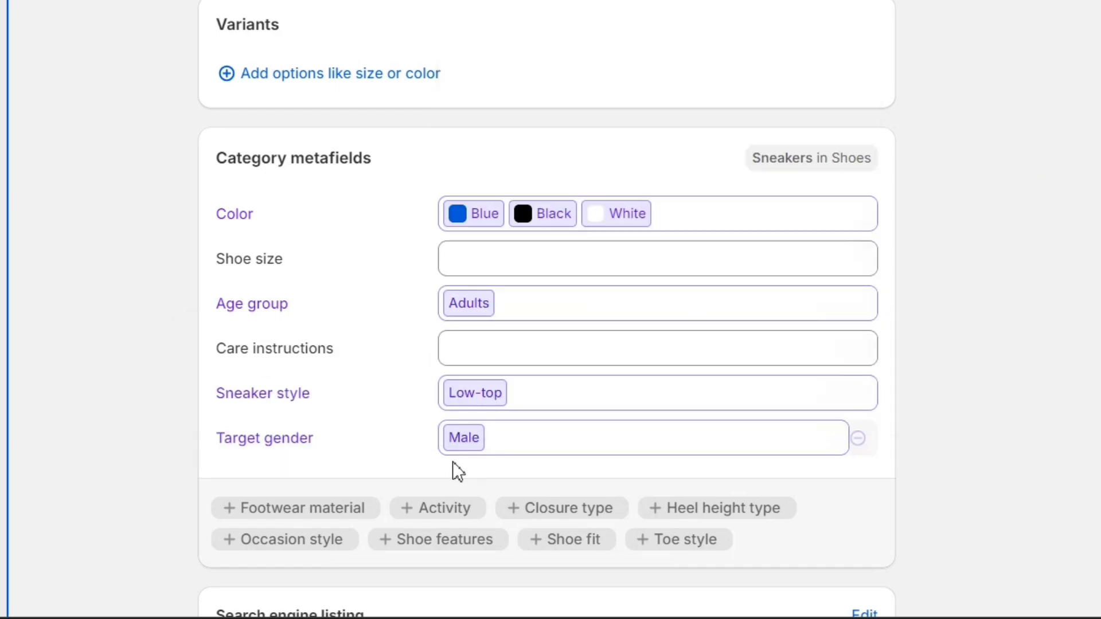
left_click(281, 514)
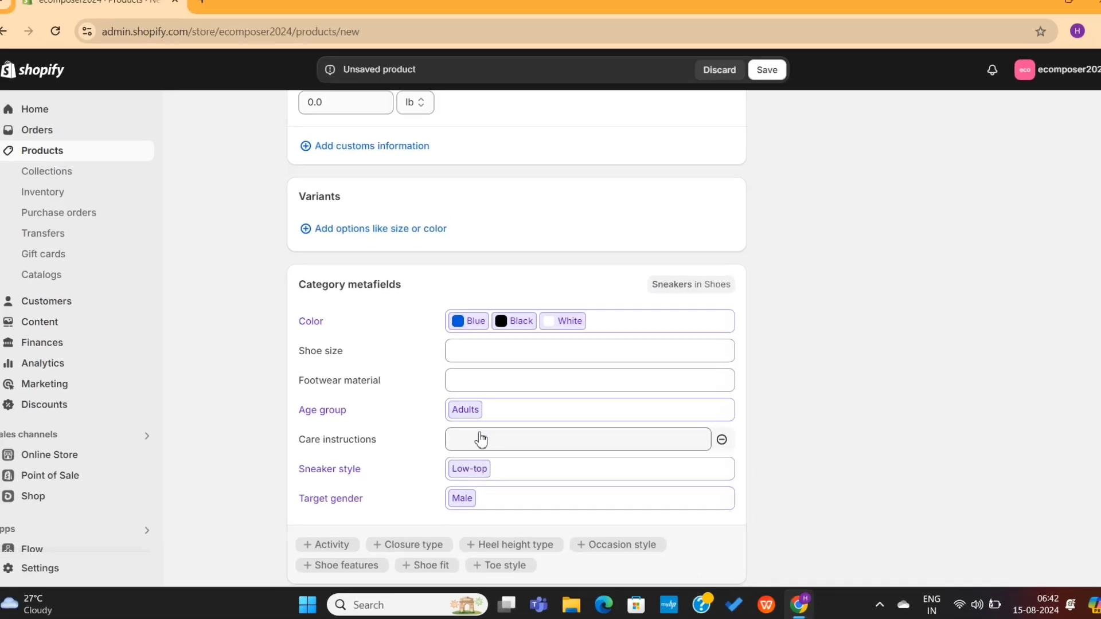
scroll(492, 390, "down", 4)
scroll(492, 390, "up", 15)
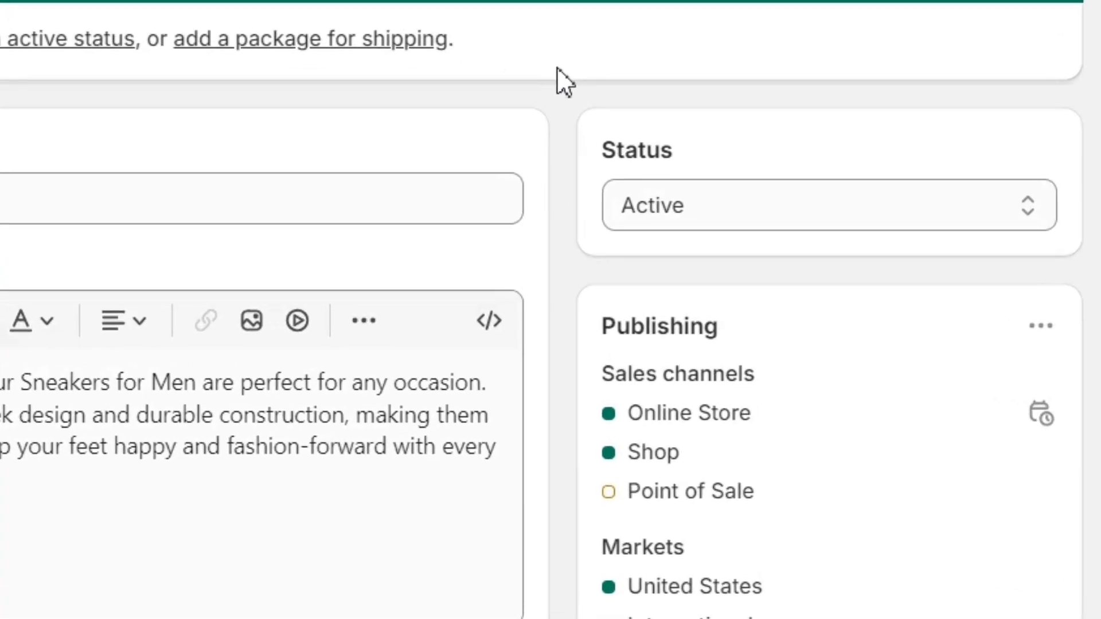
Step: Keep Sneakers for Men Active, return to Products, then go Home showing 1/7 tasks completed
left_click(803, 199)
left_click(691, 191)
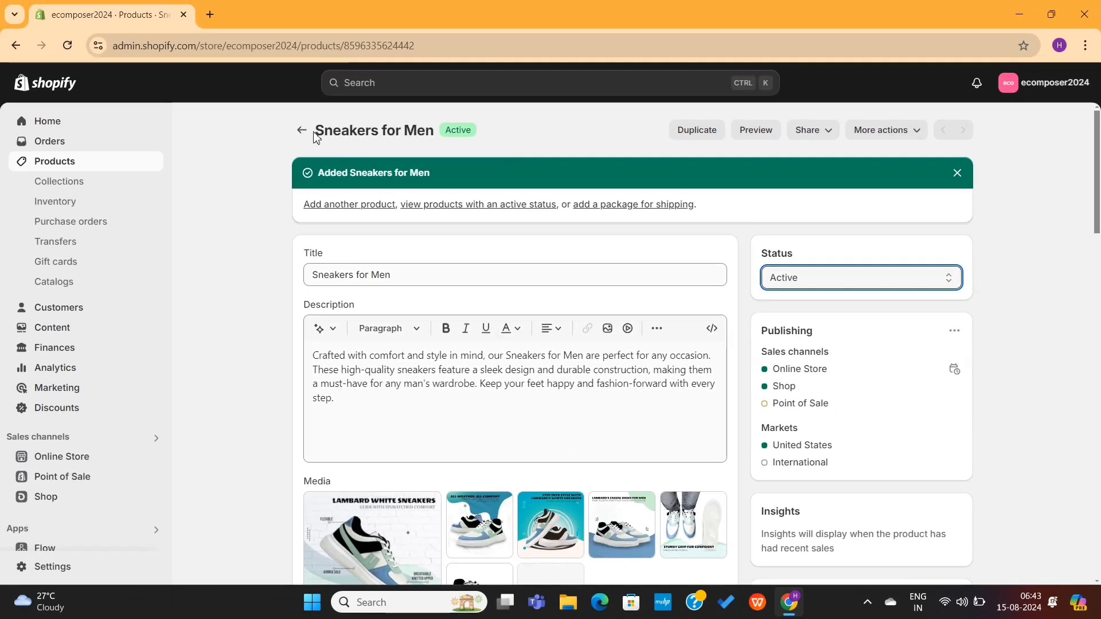
left_click(301, 130)
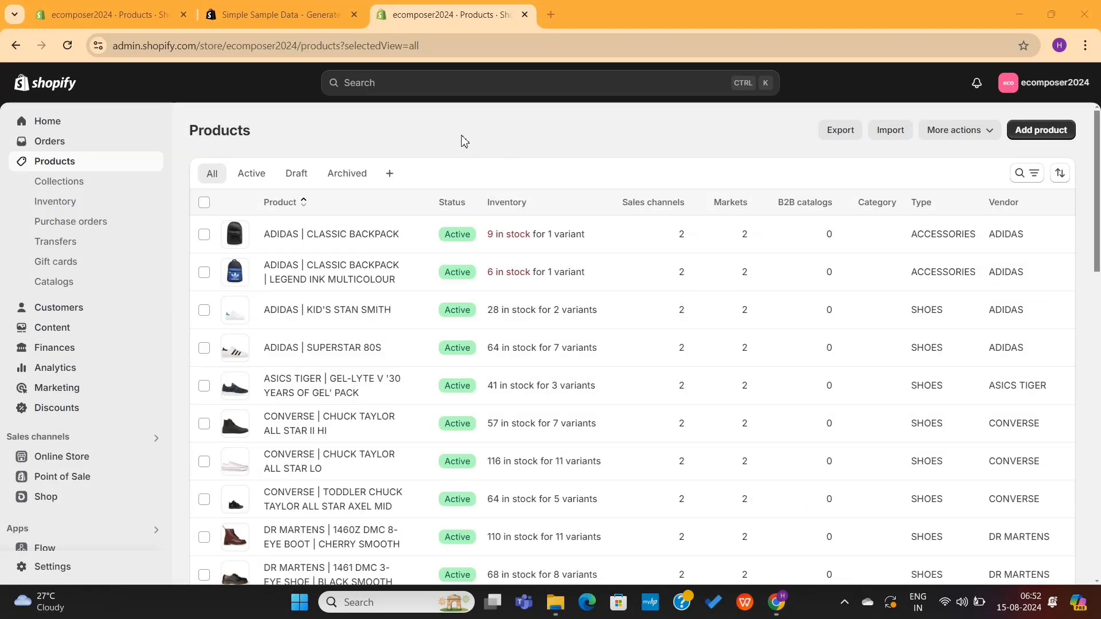
scroll(463, 141, "down", 15)
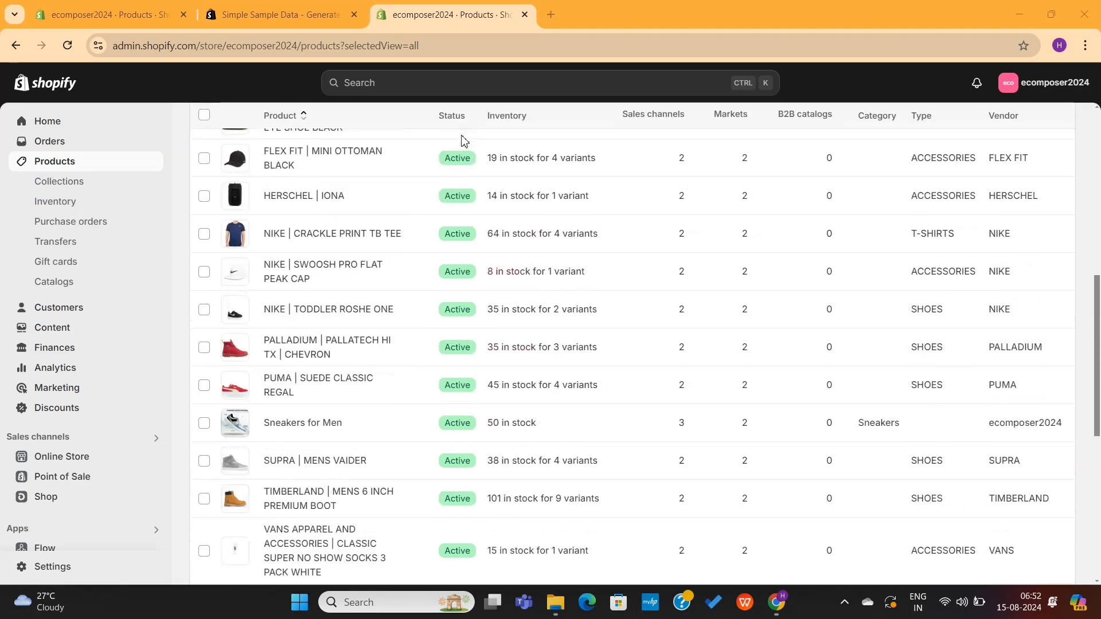
scroll(464, 141, "up", 9)
scroll(464, 141, "up", 5)
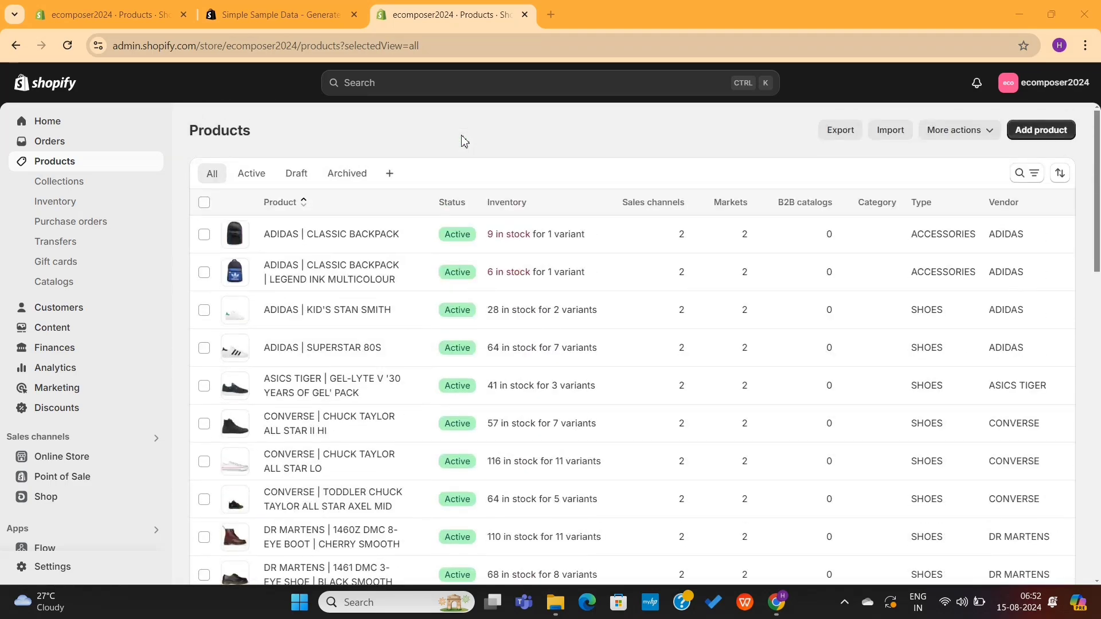
left_click(44, 121)
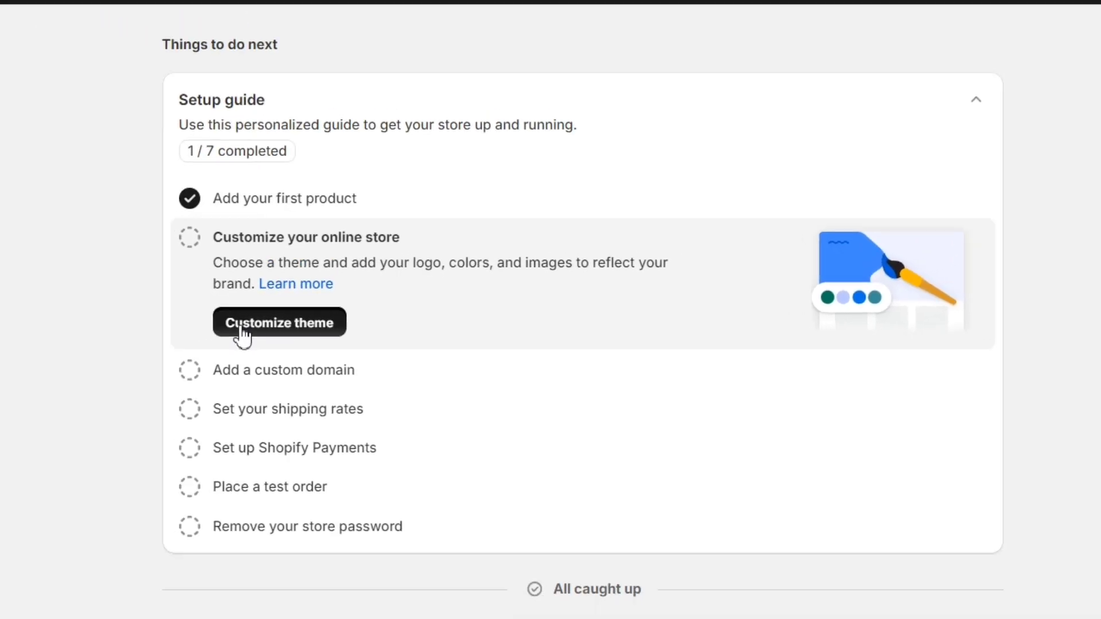
Step: View the live storefront from the Themes page, then close its tab
left_click(132, 332)
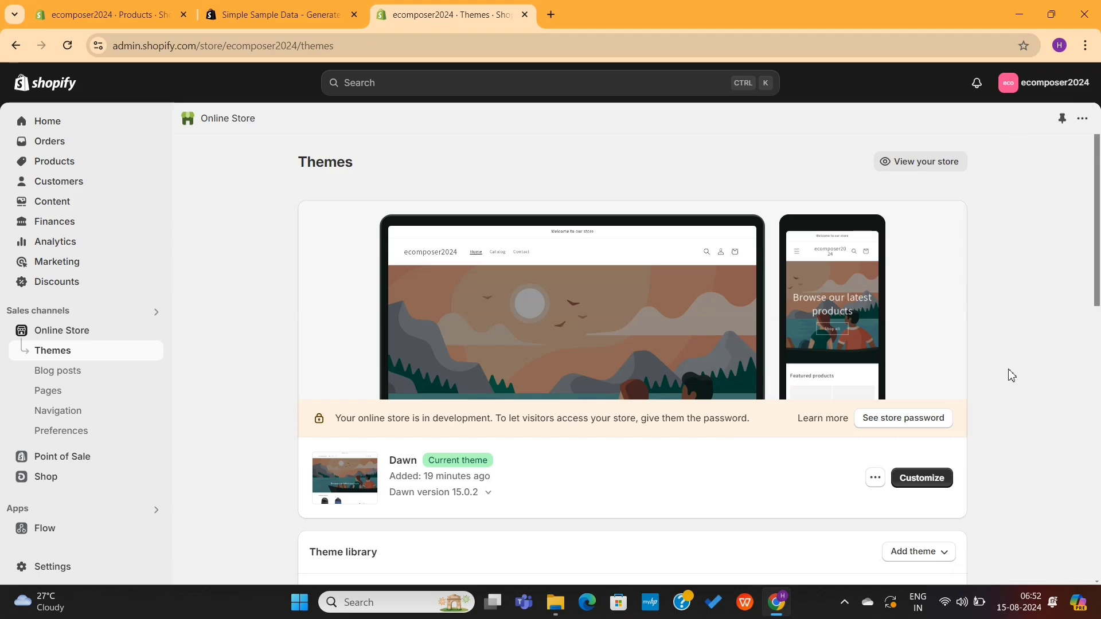
scroll(1011, 376, "down", 2)
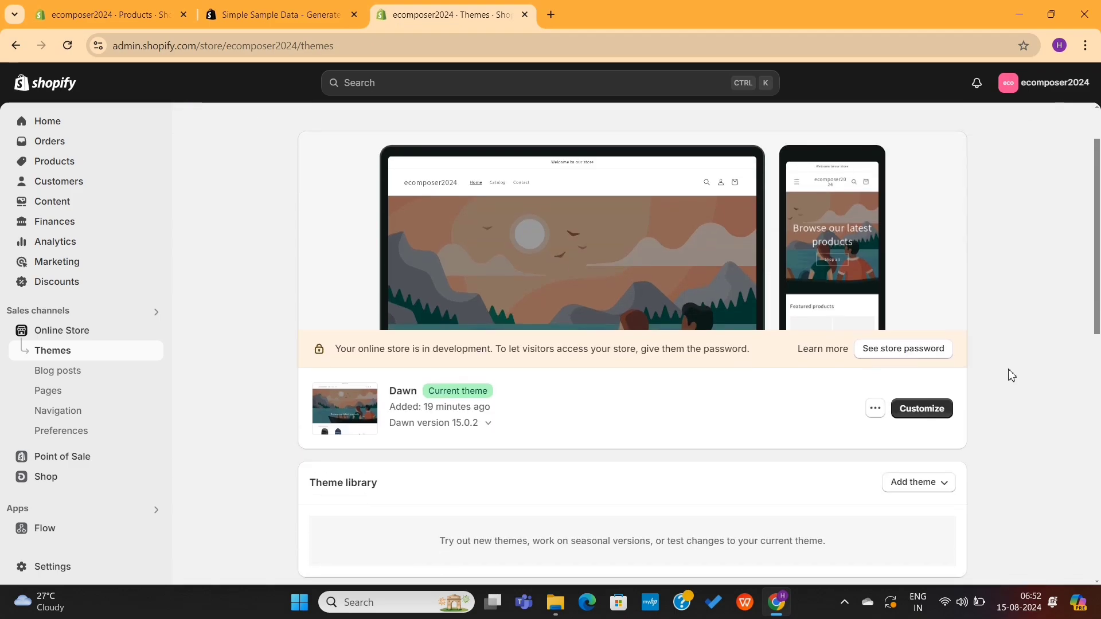
scroll(1007, 373, "up", 2)
left_click(920, 139)
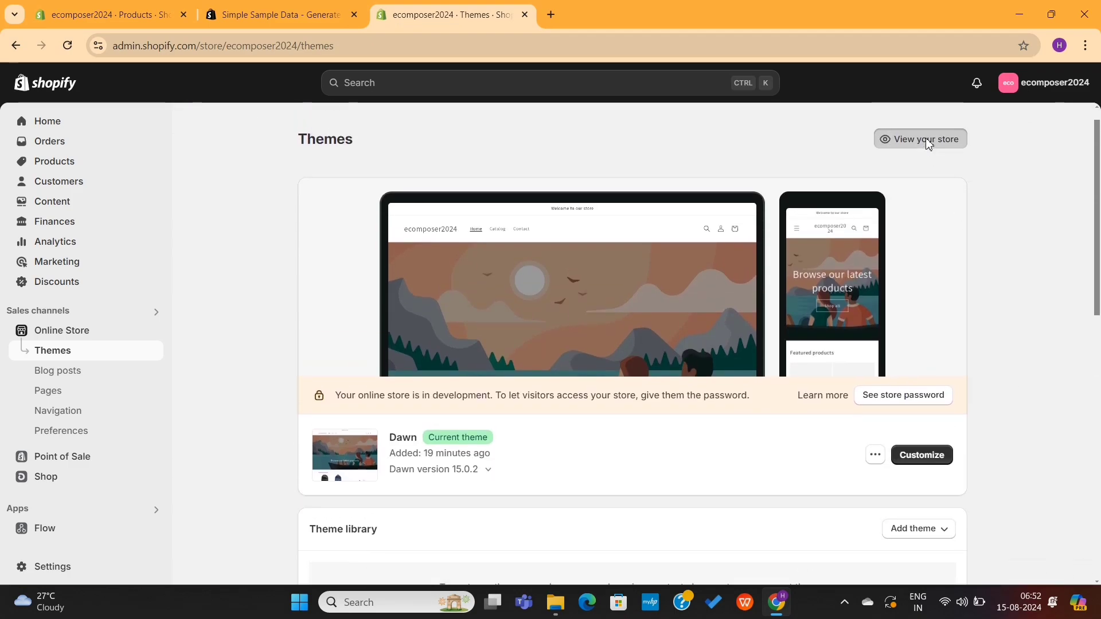
scroll(833, 331, "down", 15)
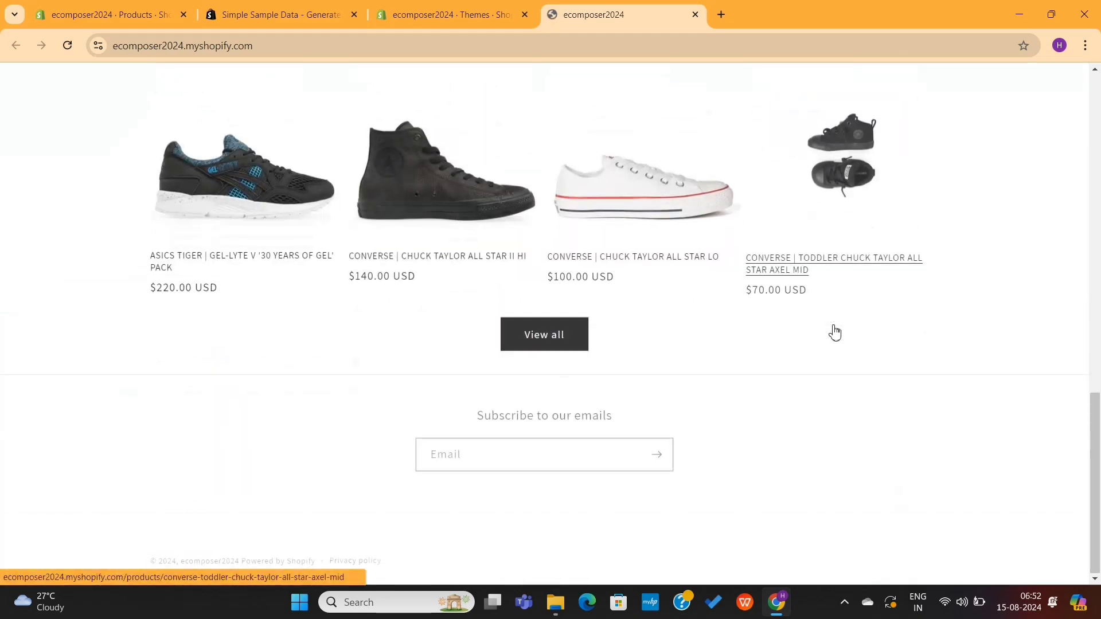
scroll(835, 331, "up", 6)
scroll(833, 332, "up", 6)
left_click(695, 15)
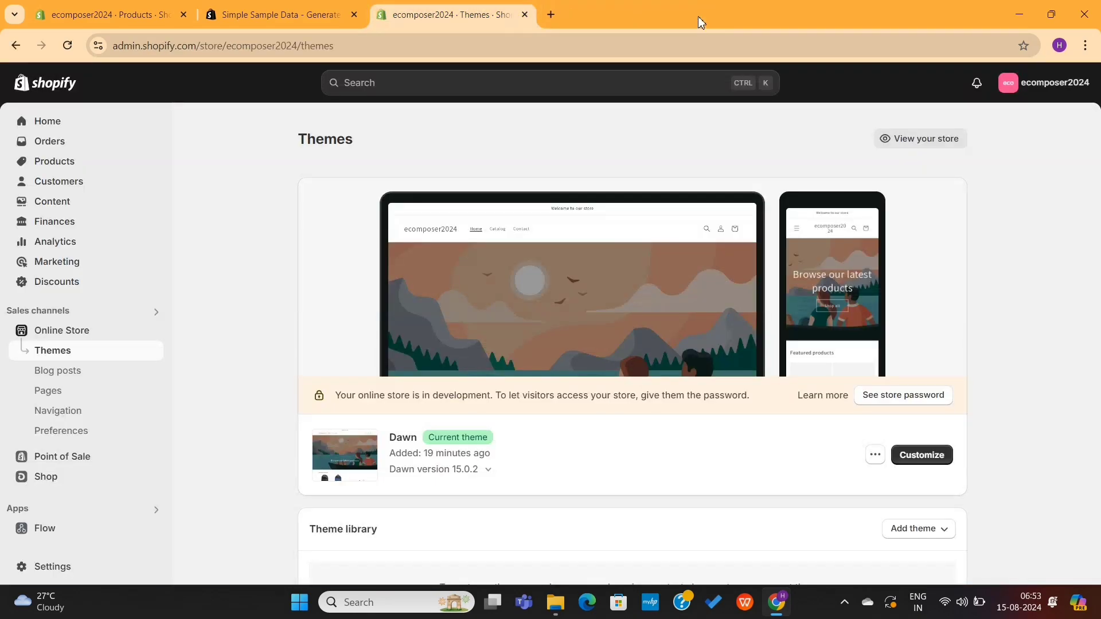
Step: Publish the Spotlight theme from the theme library, replacing Dawn
scroll(618, 325, "down", 9)
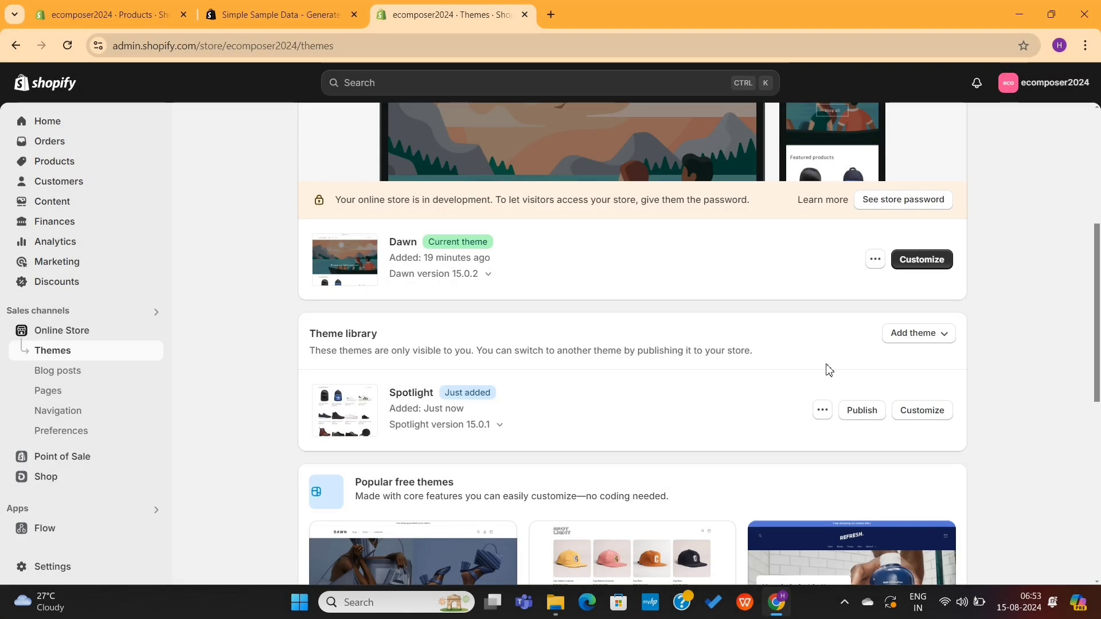
left_click(862, 411)
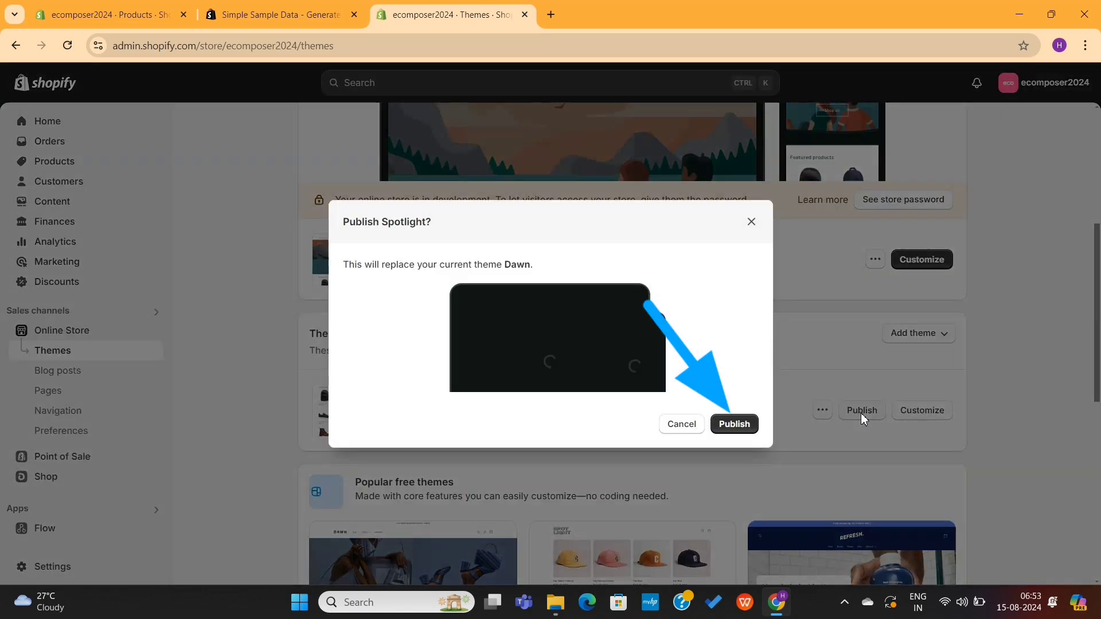
left_click(737, 424)
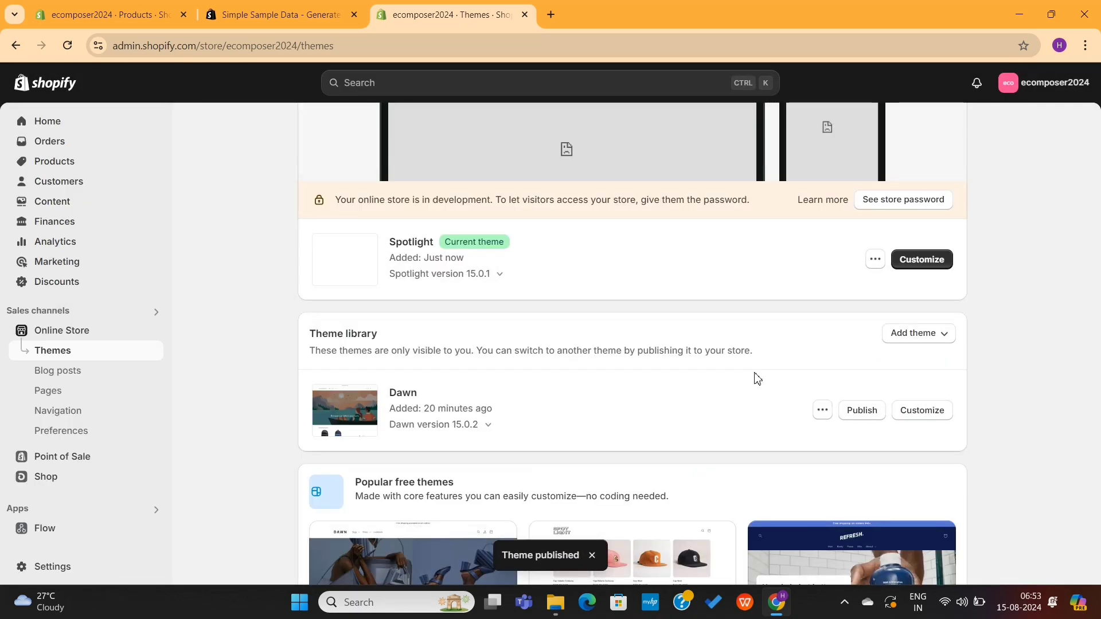
scroll(757, 379, "up", 4)
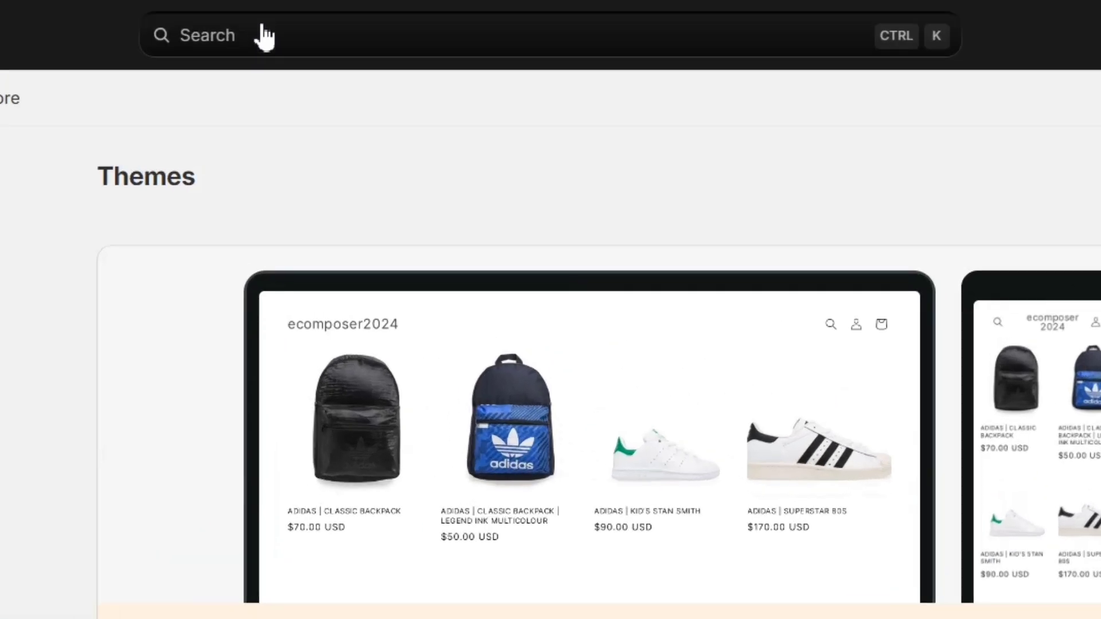
Step: Find EComposer Landing Page Builder via an apps search for 'eco' and install it
left_click(264, 37)
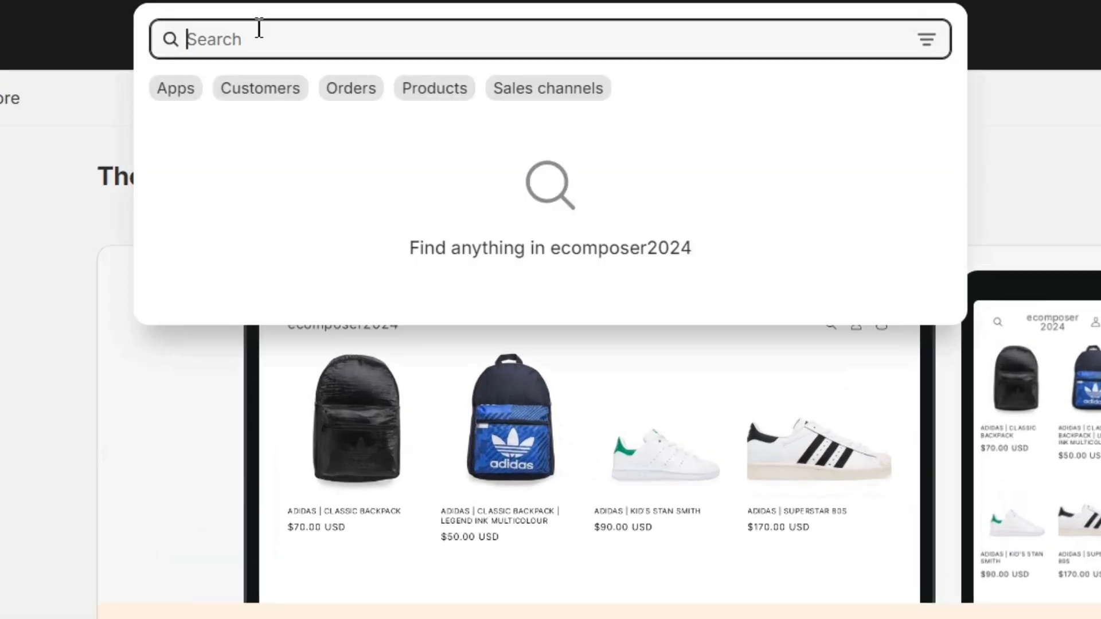
left_click(176, 89)
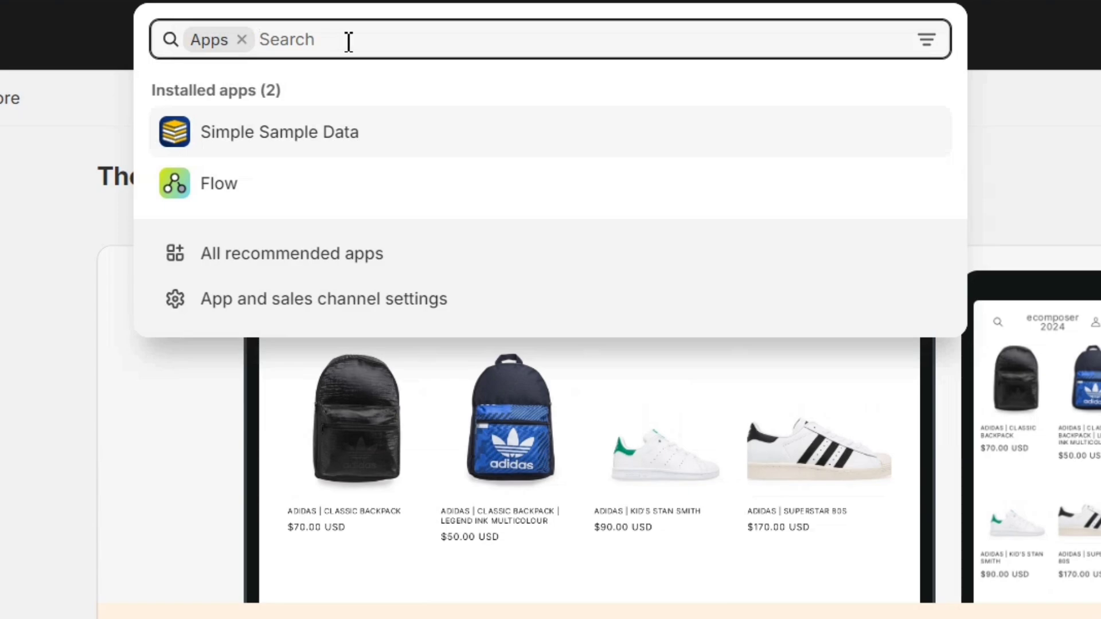
type("ecomposer")
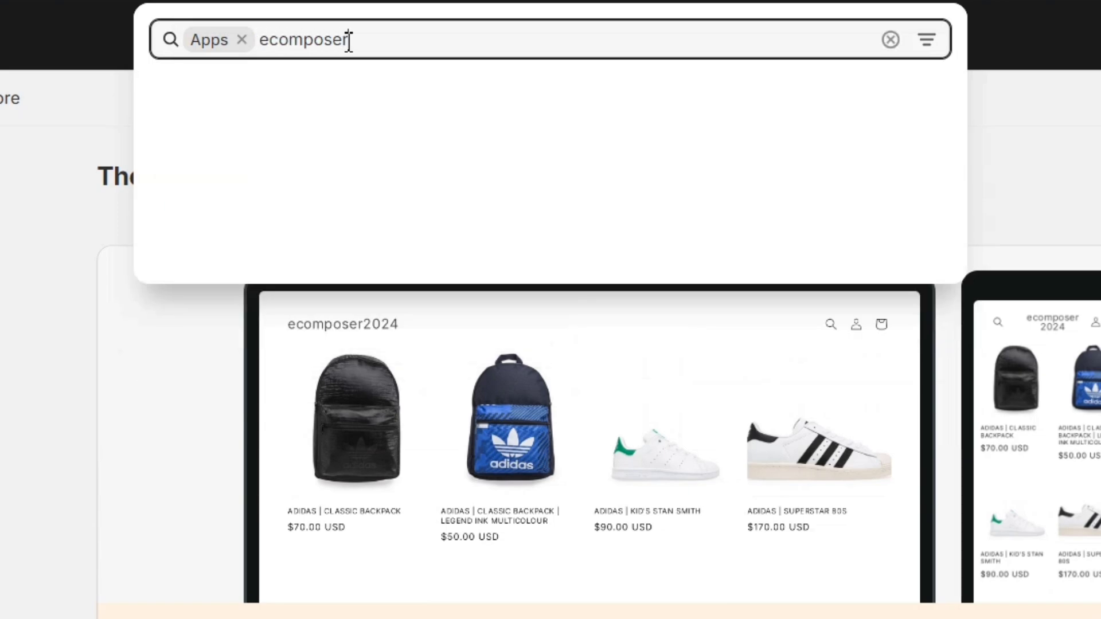
left_click(346, 102)
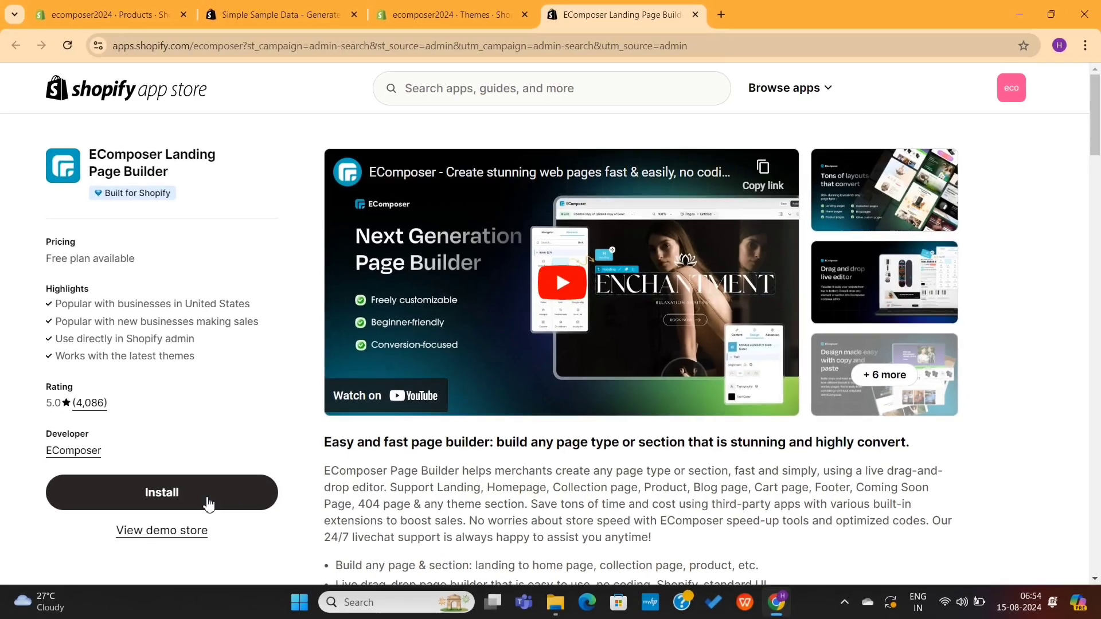
left_click(195, 494)
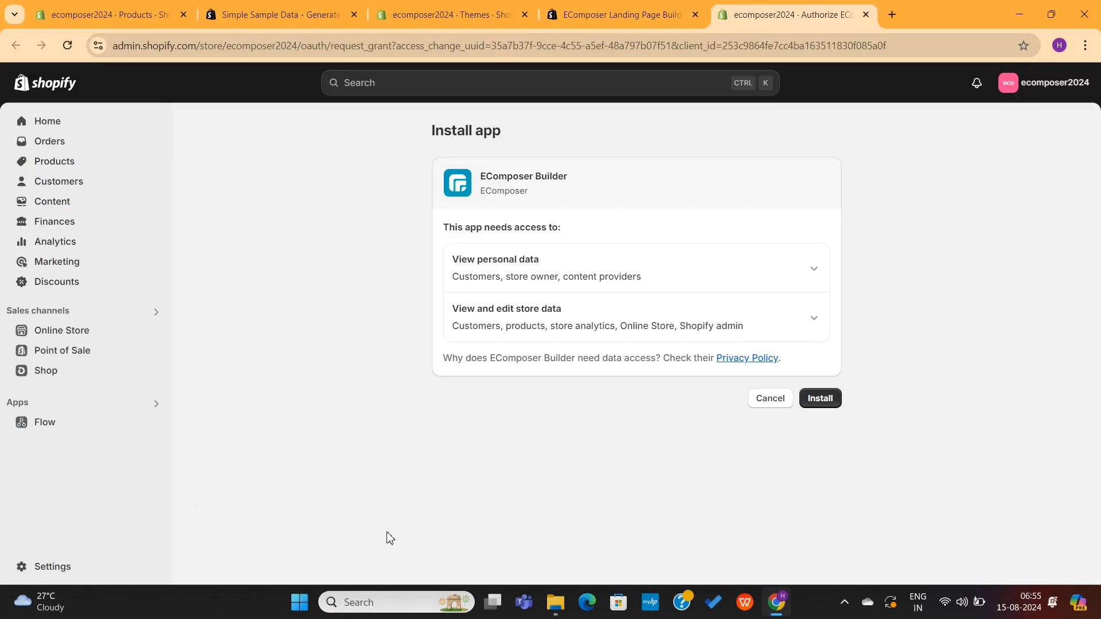
left_click(825, 402)
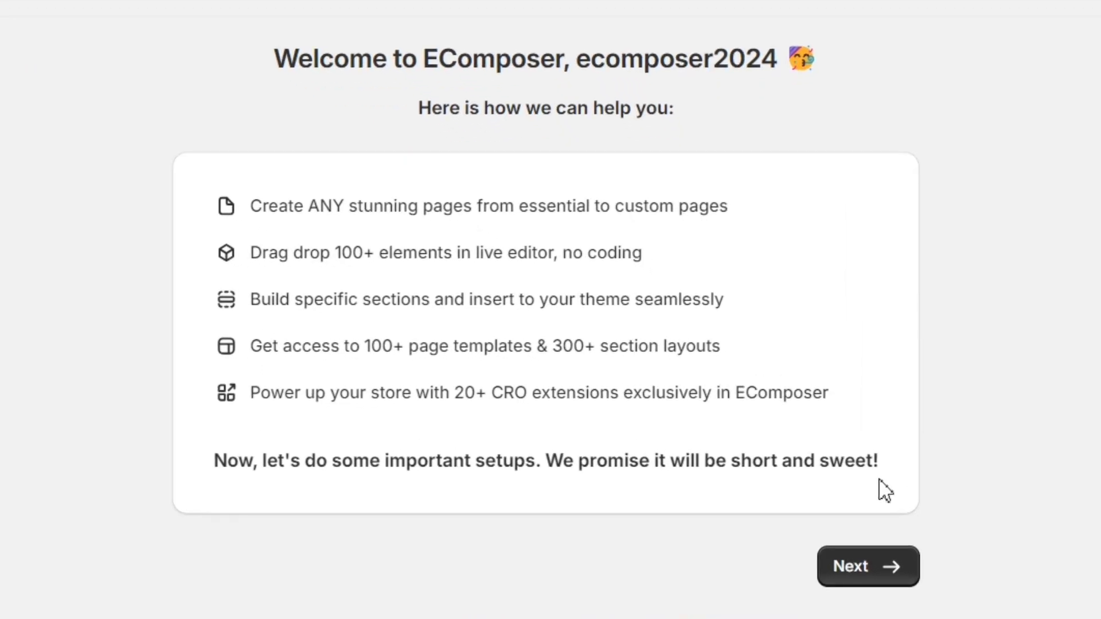
Step: Pass the welcome screen and keep Spotlight (Published) as EComposer's working theme
triple_click(541, 59)
left_click(566, 103)
left_click(862, 568)
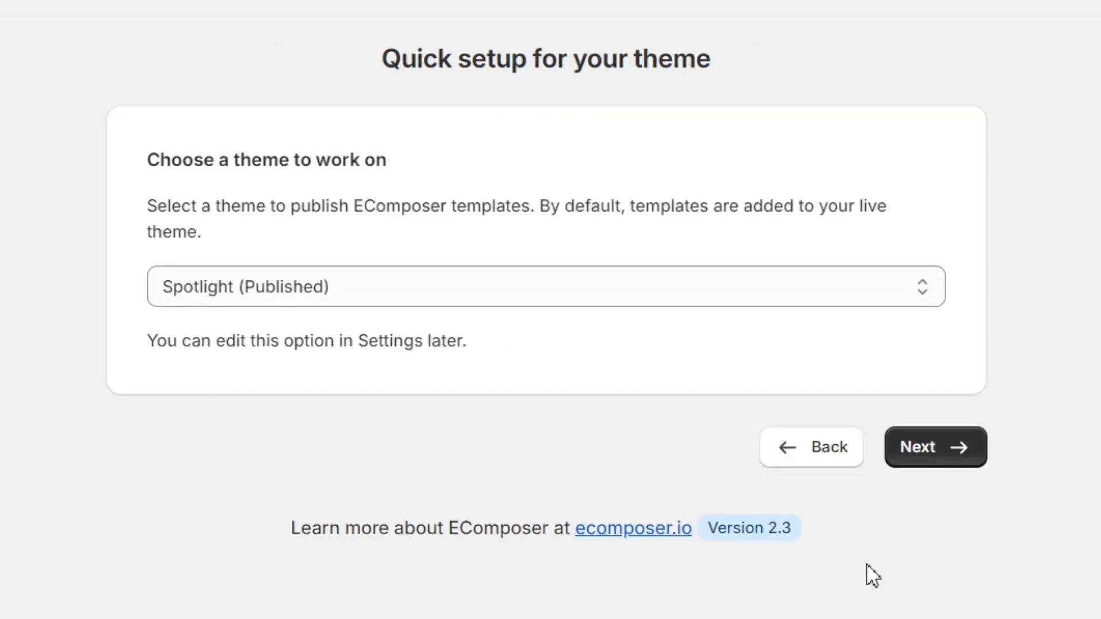
left_click(585, 300)
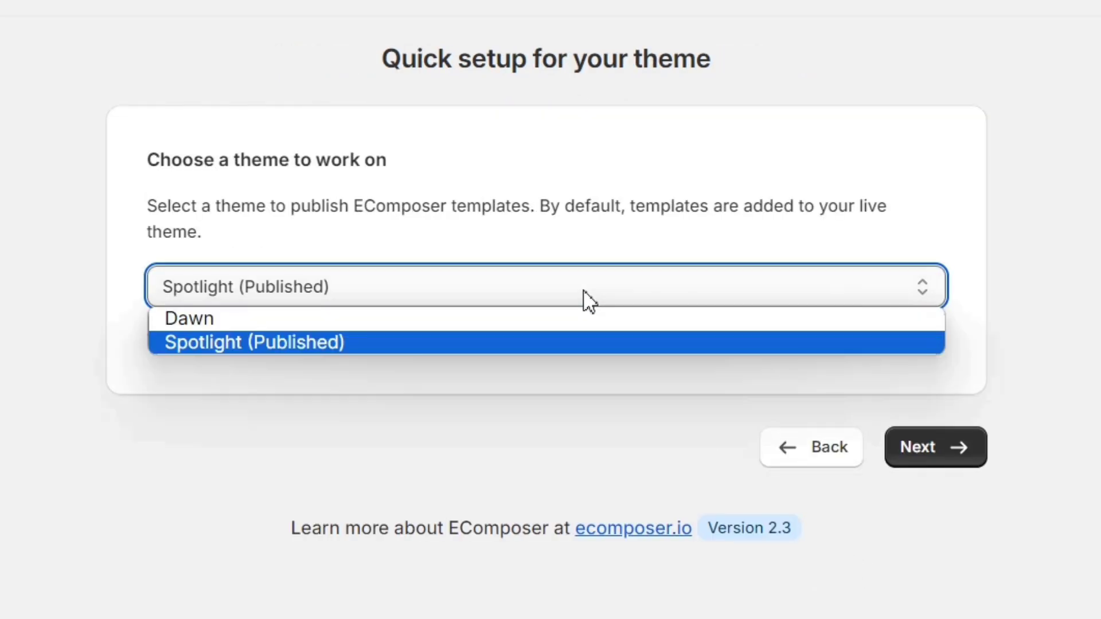
left_click(585, 300)
left_click(926, 449)
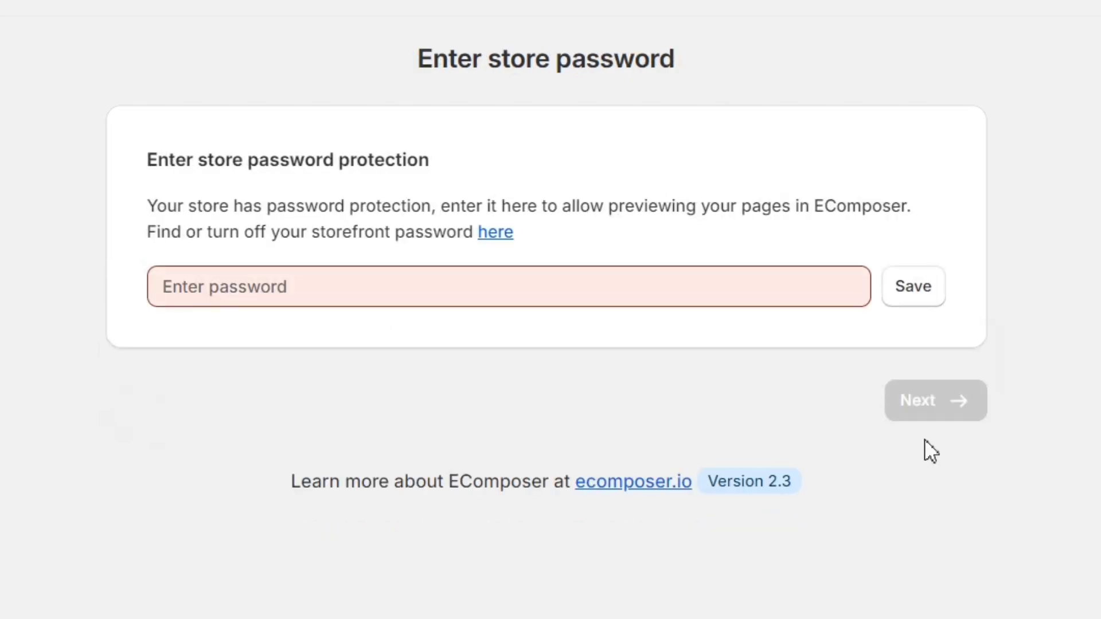
Step: Copy the storefront password from Shopify preferences, paste it into EComposer, and save it
left_click(533, 291)
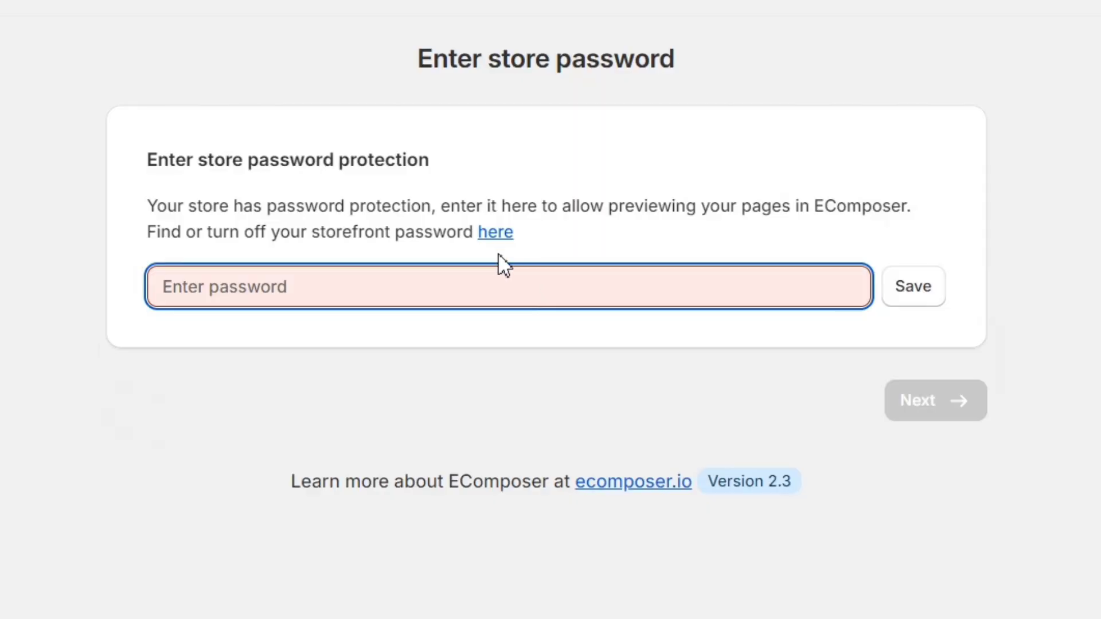
left_click(493, 237)
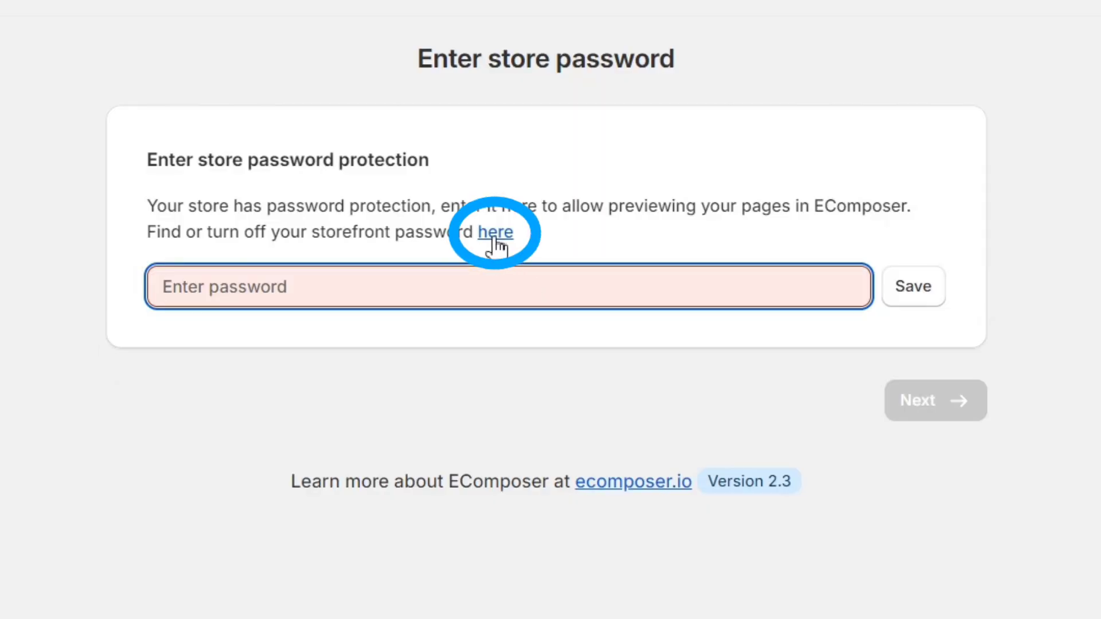
left_click(495, 238)
scroll(507, 293, "down", 5)
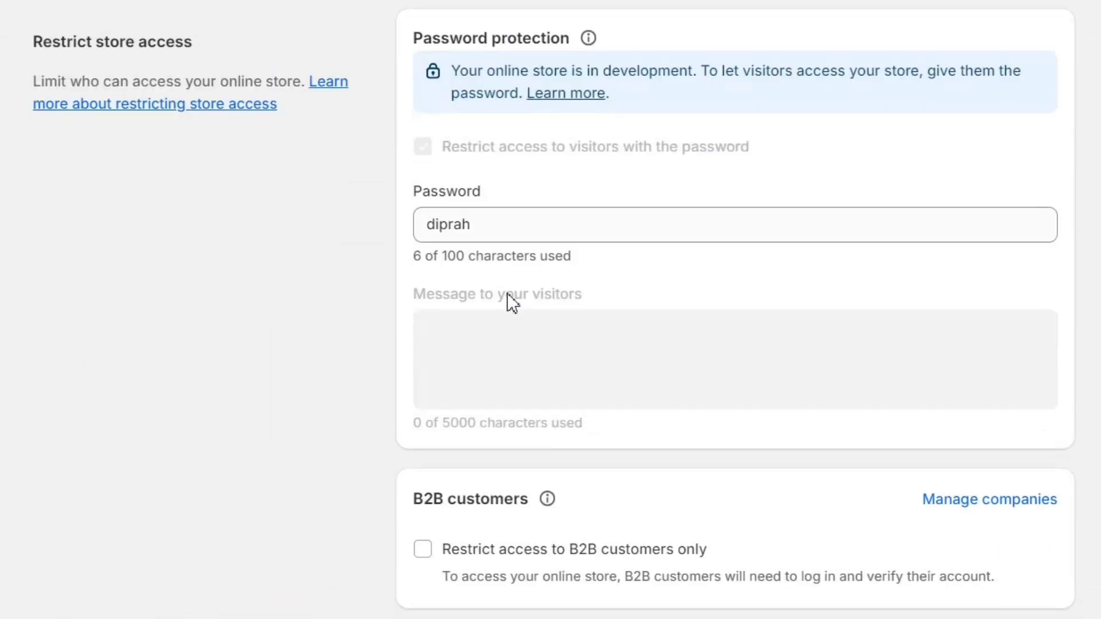
left_click(532, 223)
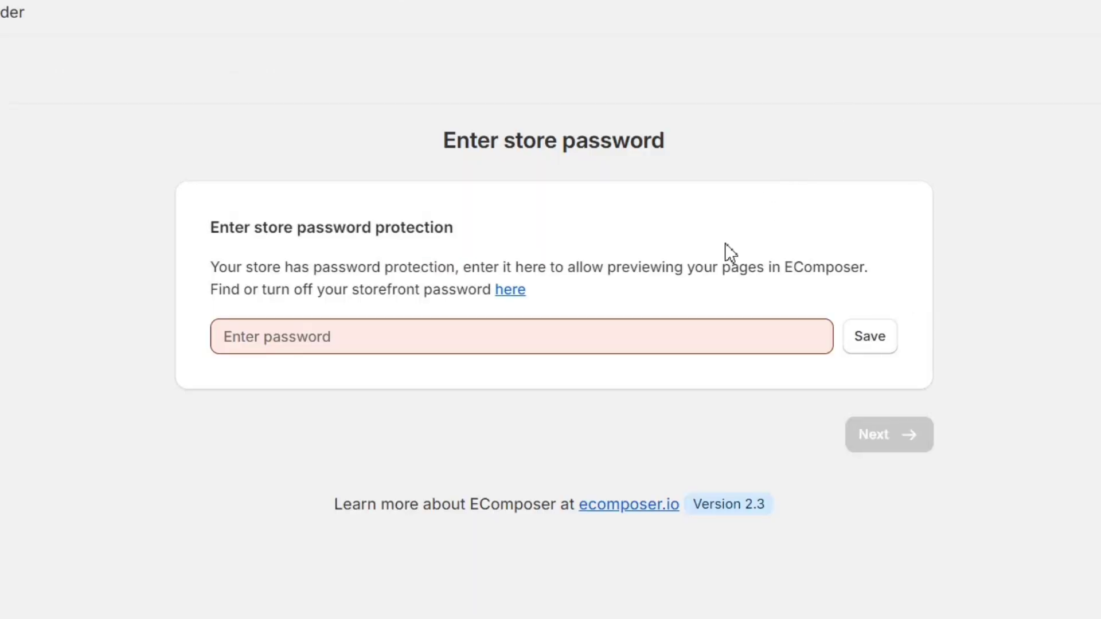
left_click(574, 337)
key("ctrl+v")
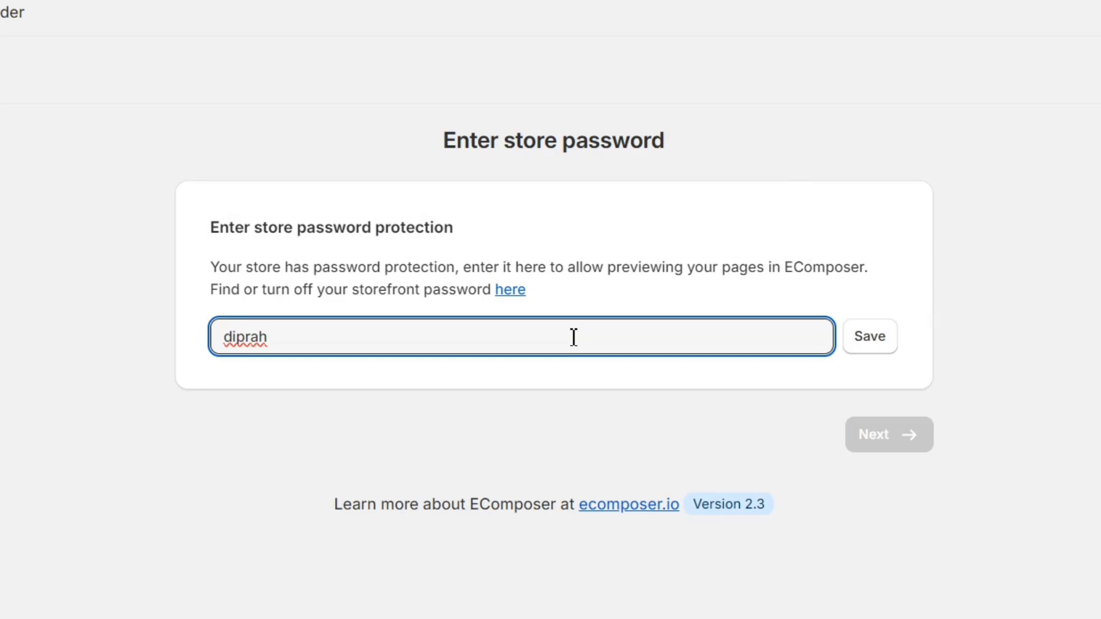
left_click(870, 338)
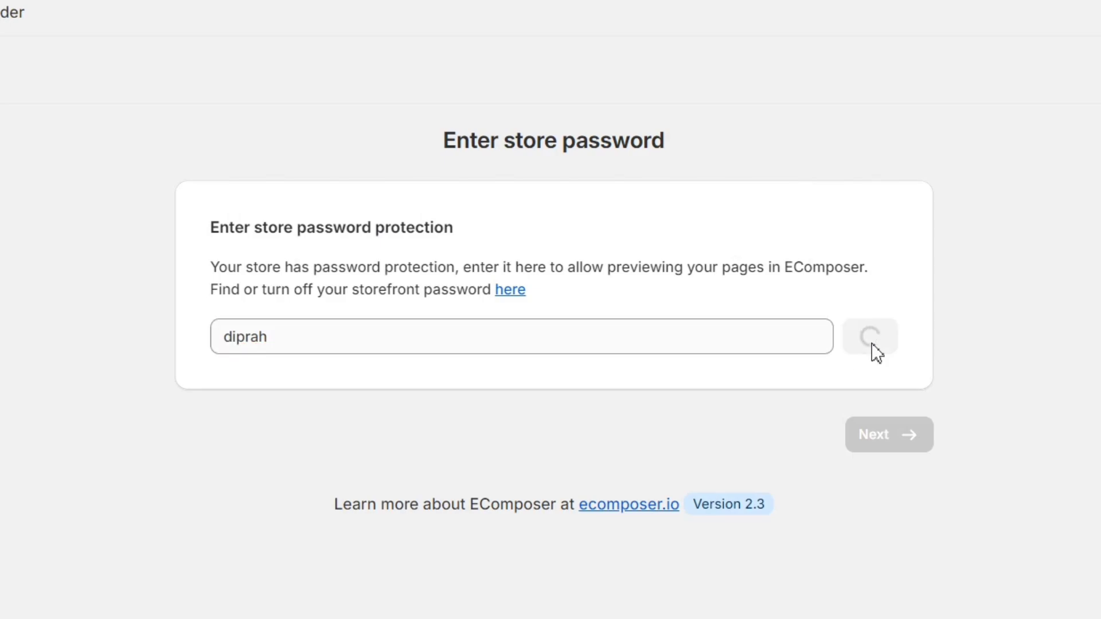
Step: Continue to building the first page and choose Home as the page type
left_click(884, 493)
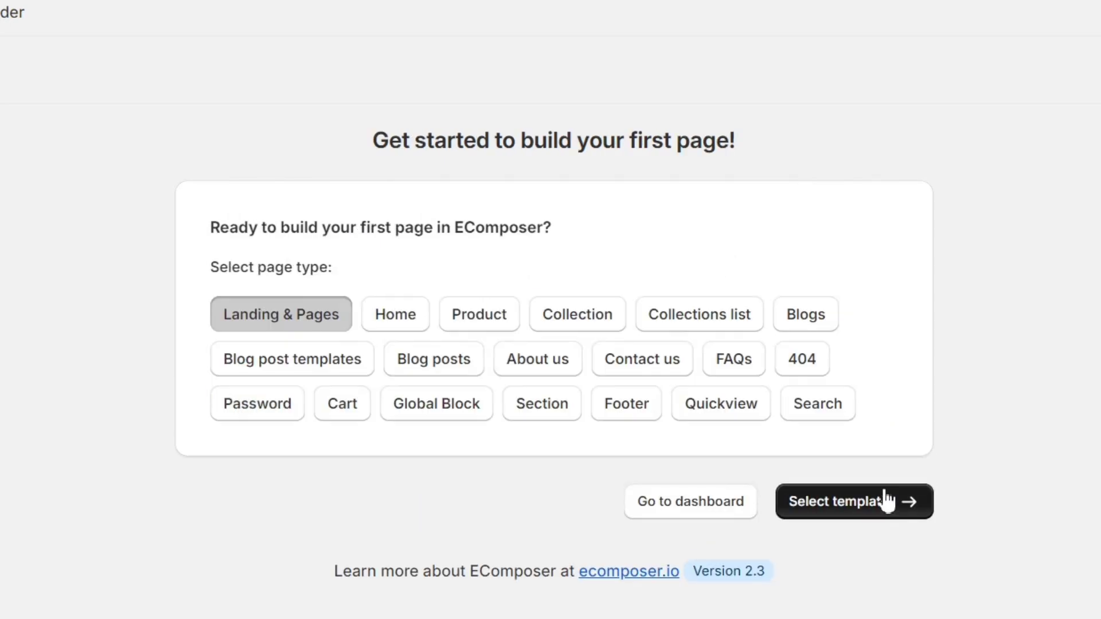
triple_click(401, 226)
left_click(475, 233)
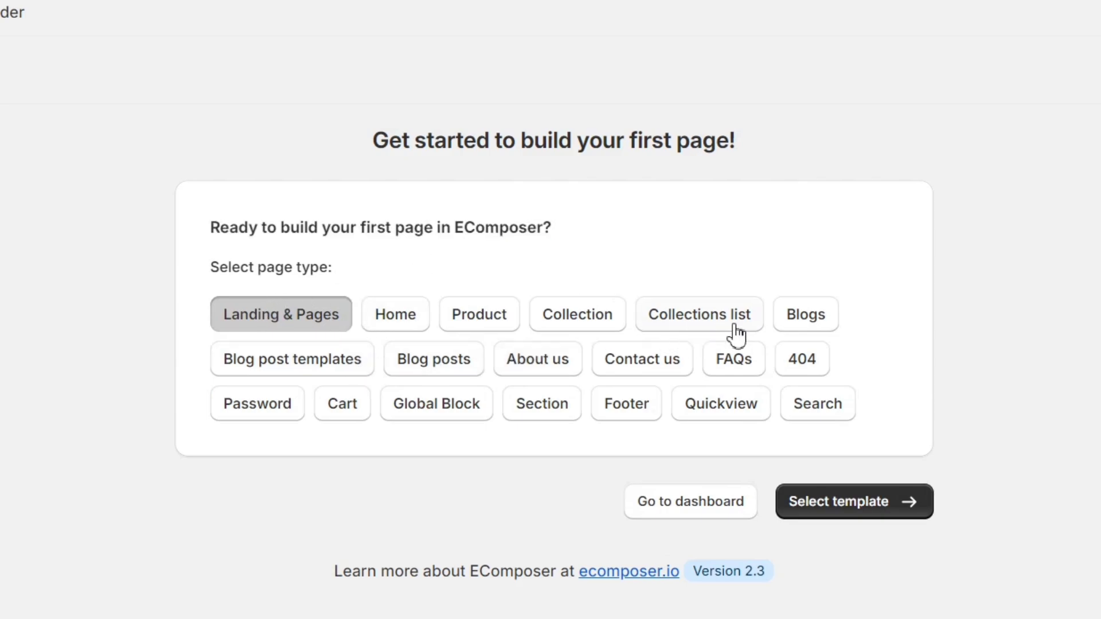
left_click(407, 324)
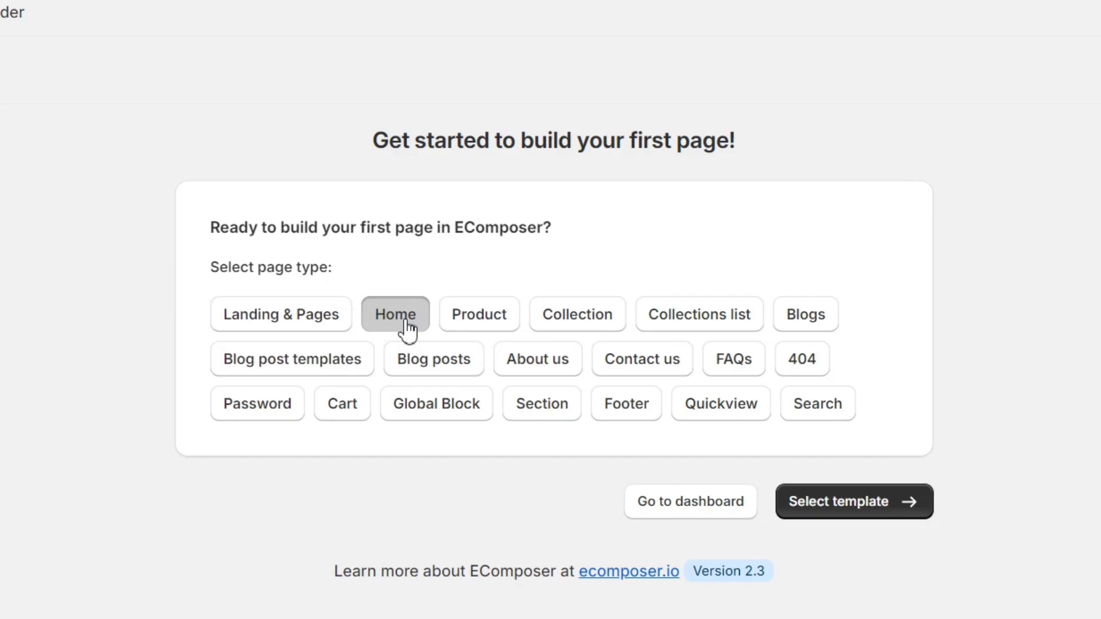
Step: Browse the template grid and preview the Nutrition Landing template demo
left_click(844, 506)
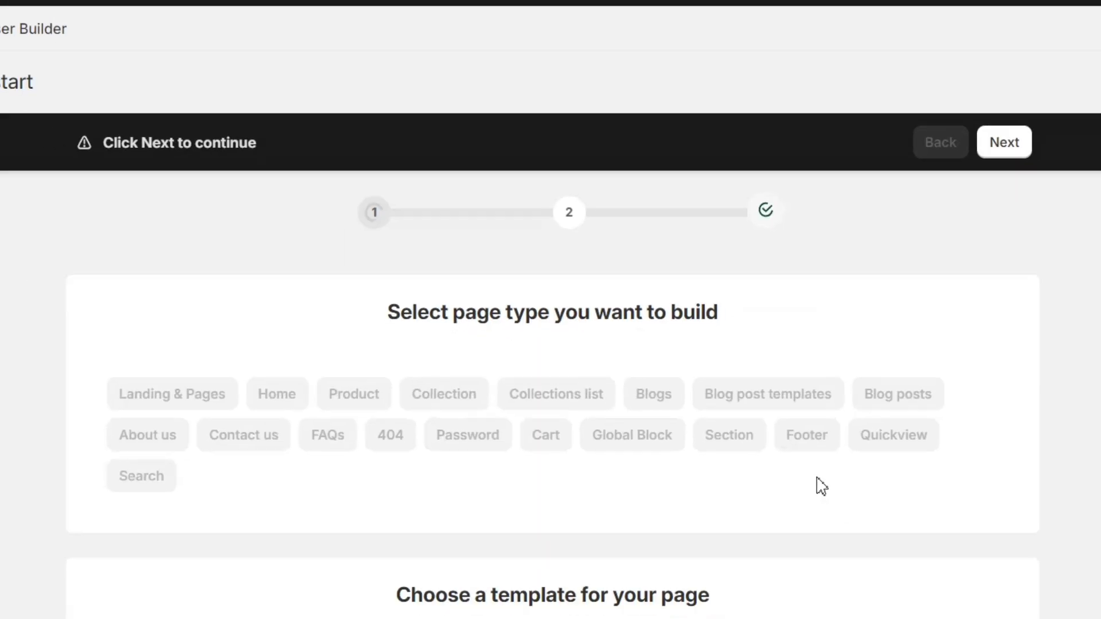
scroll(640, 477, "down", 7)
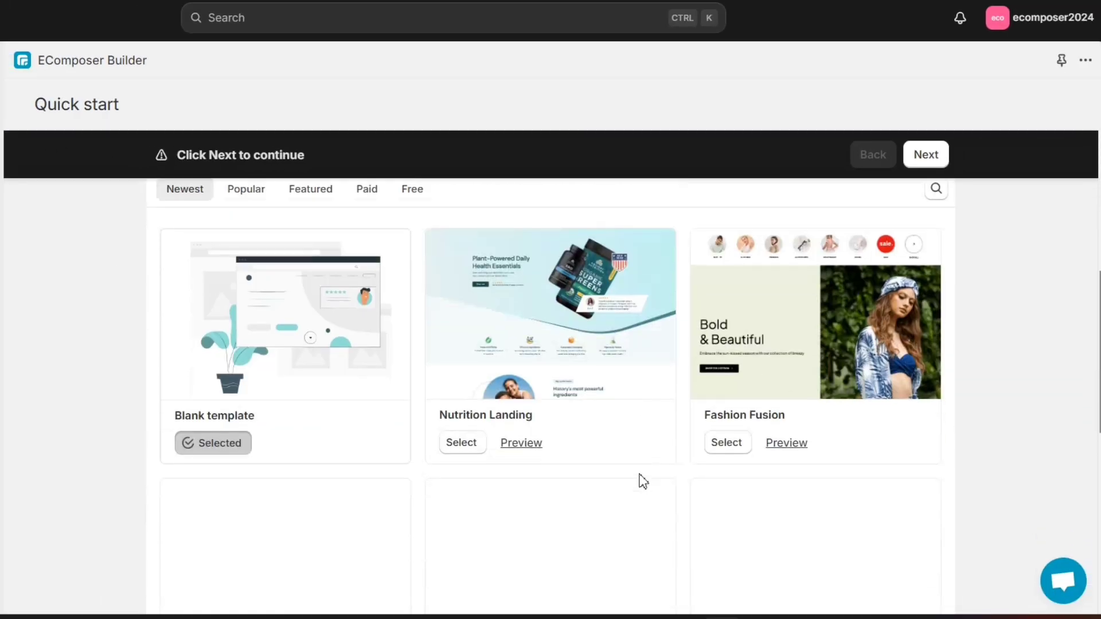
scroll(643, 481, "down", 9)
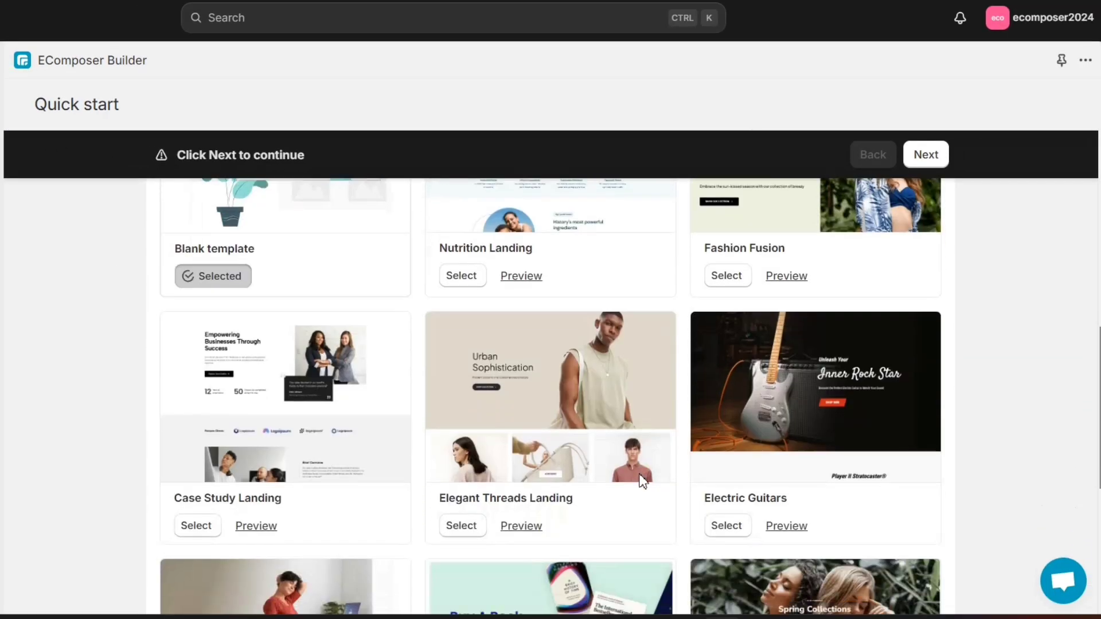
scroll(644, 480, "up", 3)
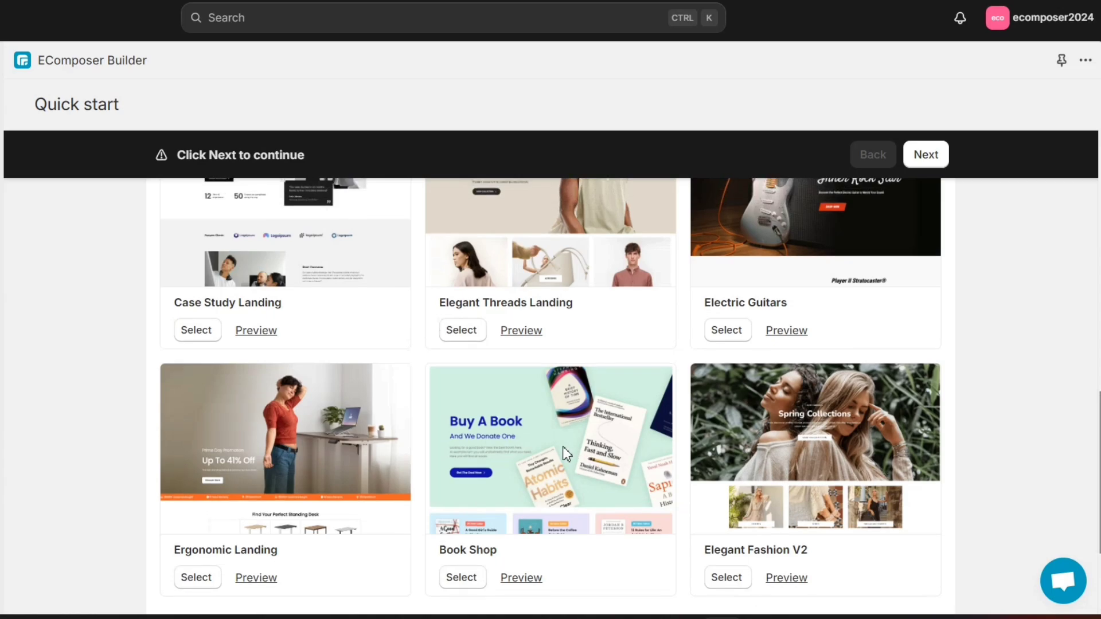
scroll(487, 439, "up", 5)
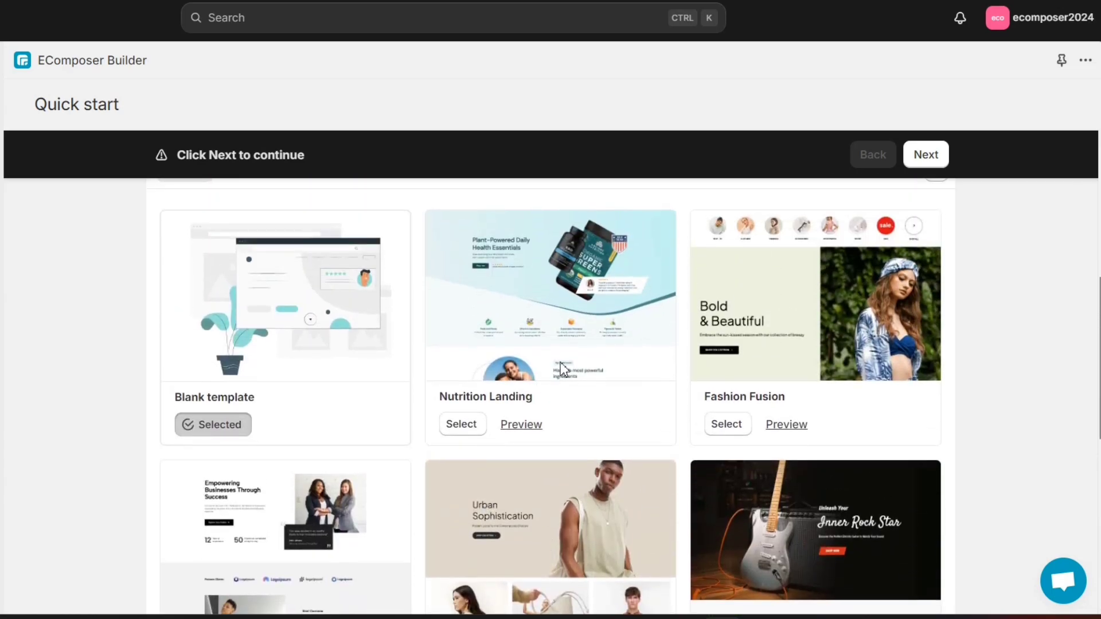
left_click(522, 425)
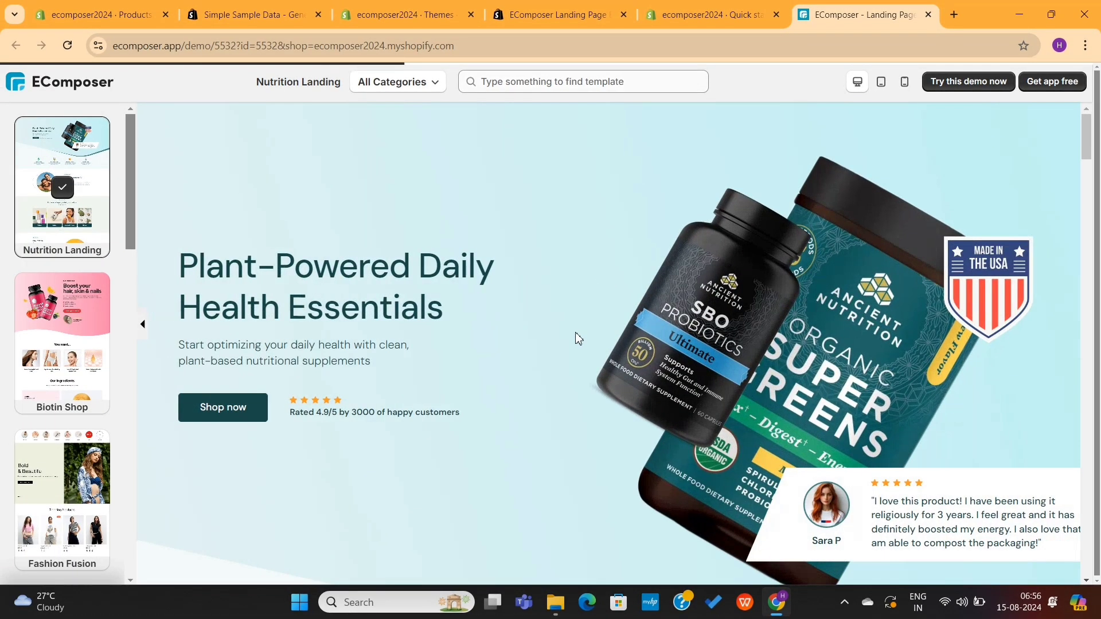
Step: Preview the Biotin Shop template and browse the Popular and Free template tabs
scroll(578, 339, "down", 10)
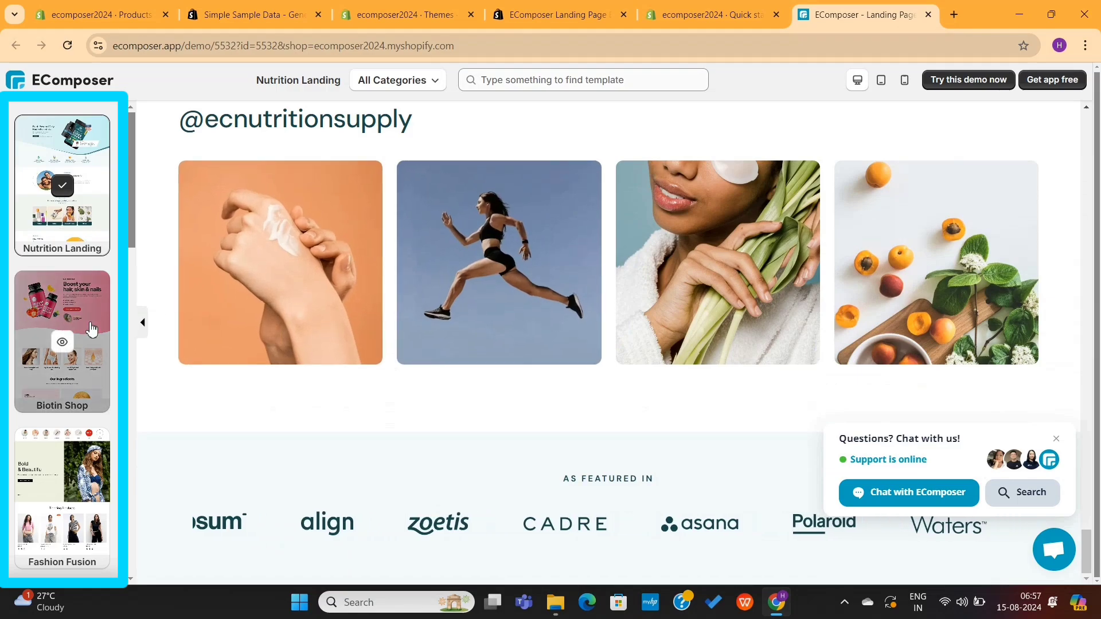
left_click(91, 327)
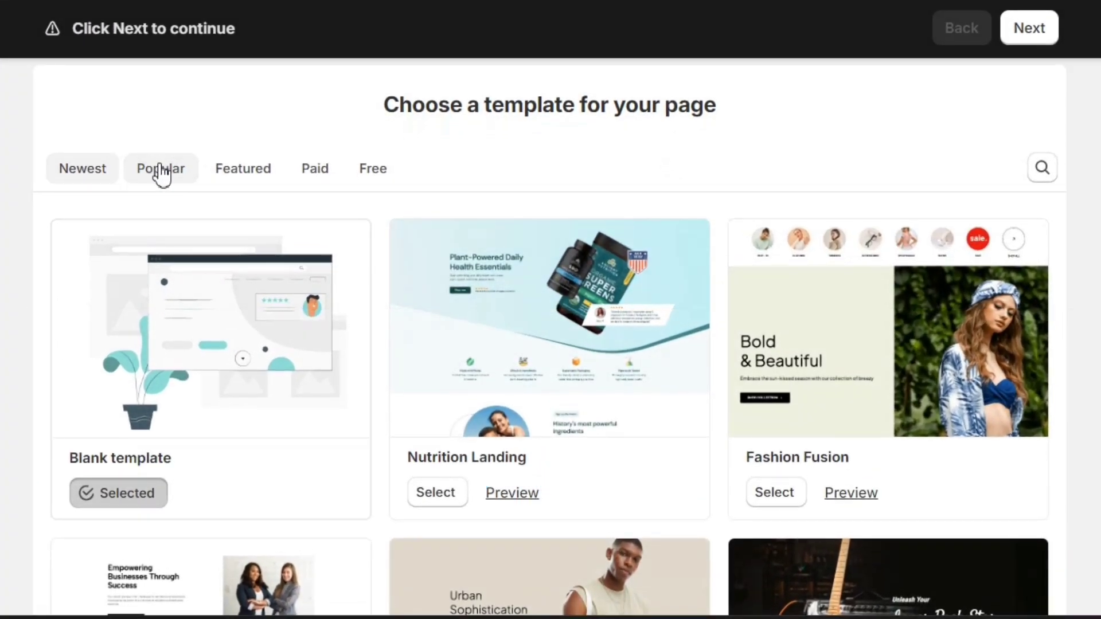
left_click(162, 171)
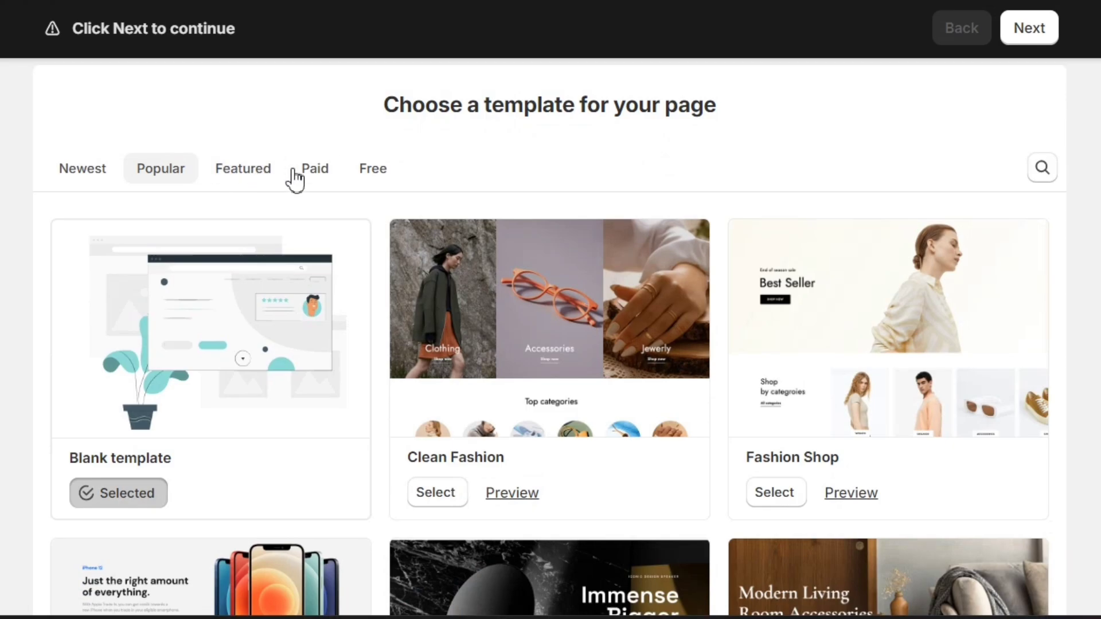
left_click(369, 168)
scroll(540, 145, "down", 9)
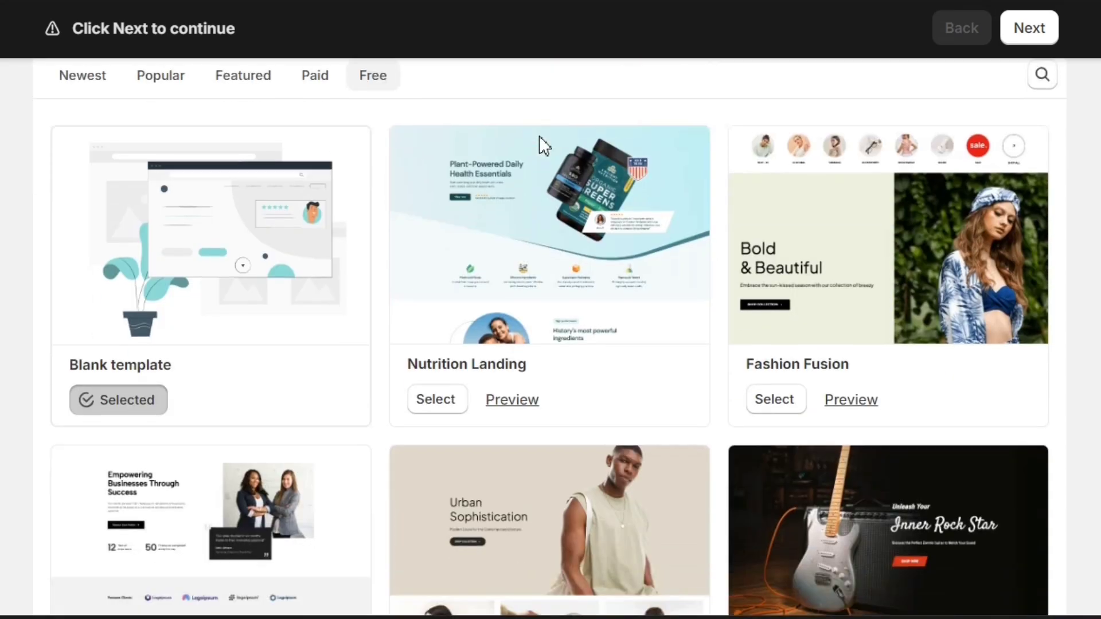
scroll(555, 316, "down", 3)
scroll(554, 316, "up", 12)
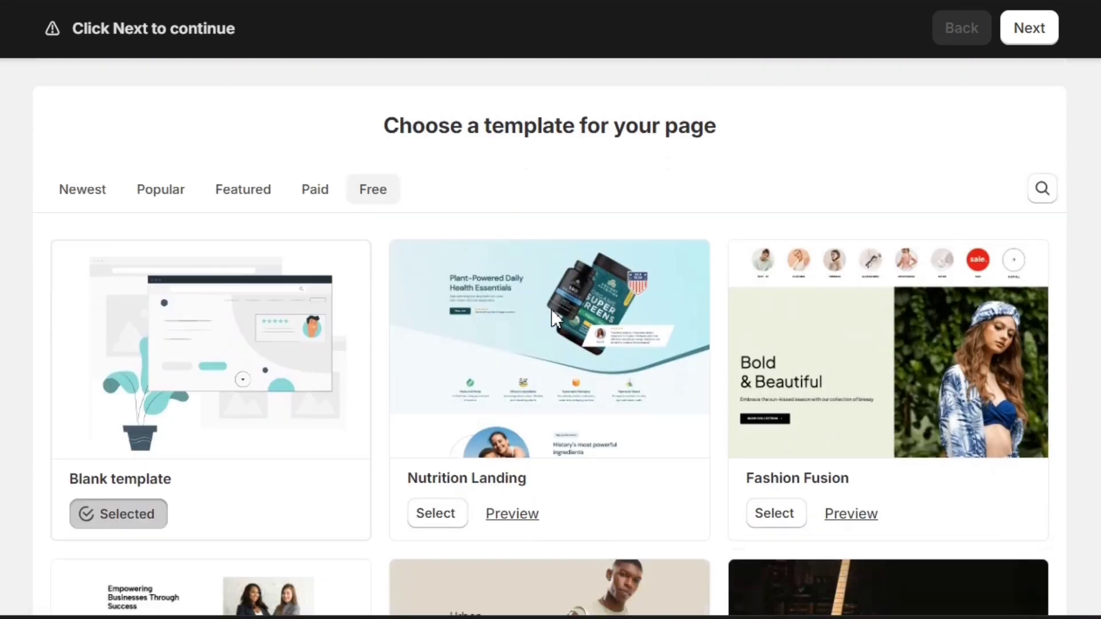
Step: Keep the Blank template and continue to the page info step
scroll(551, 309, "down", 1)
left_click_drag(195, 449, 69, 447)
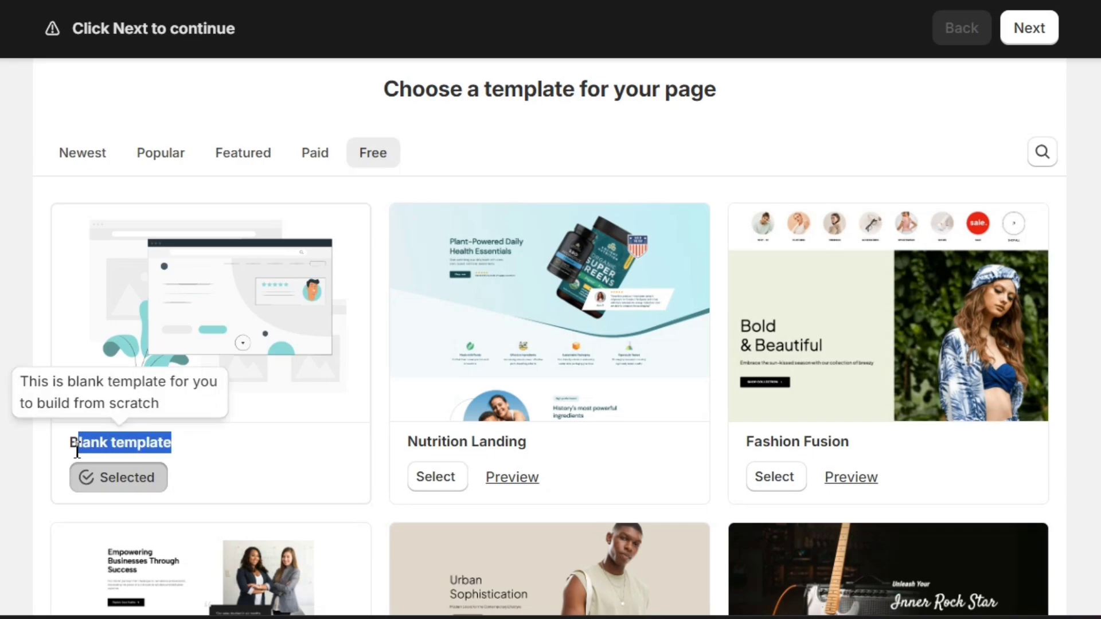
left_click(12, 438)
scroll(222, 396, "up", 7)
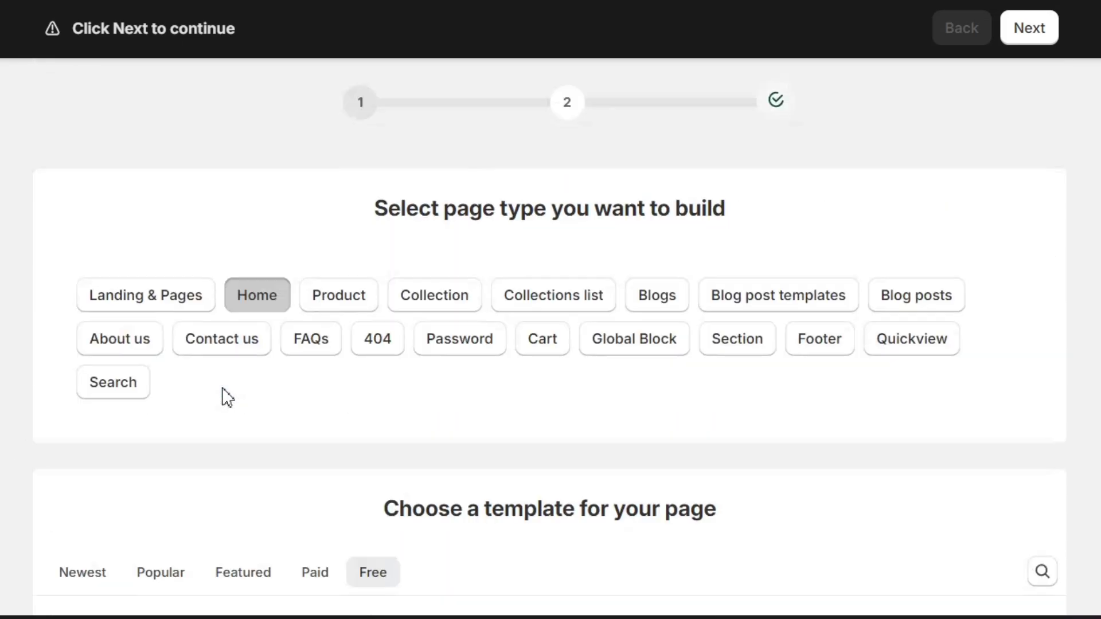
scroll(224, 396, "down", 7)
scroll(227, 397, "down", 5)
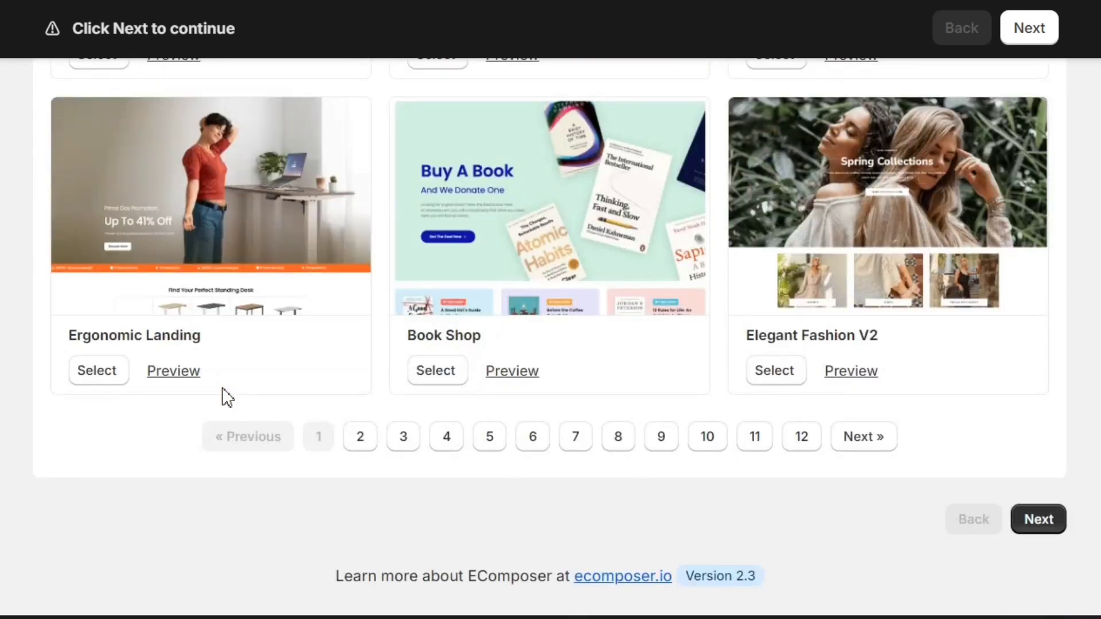
left_click(1039, 520)
Step: Name the template 'Home Page', keep Show(Shopify theme) header and footer, and start building
double_click(447, 237)
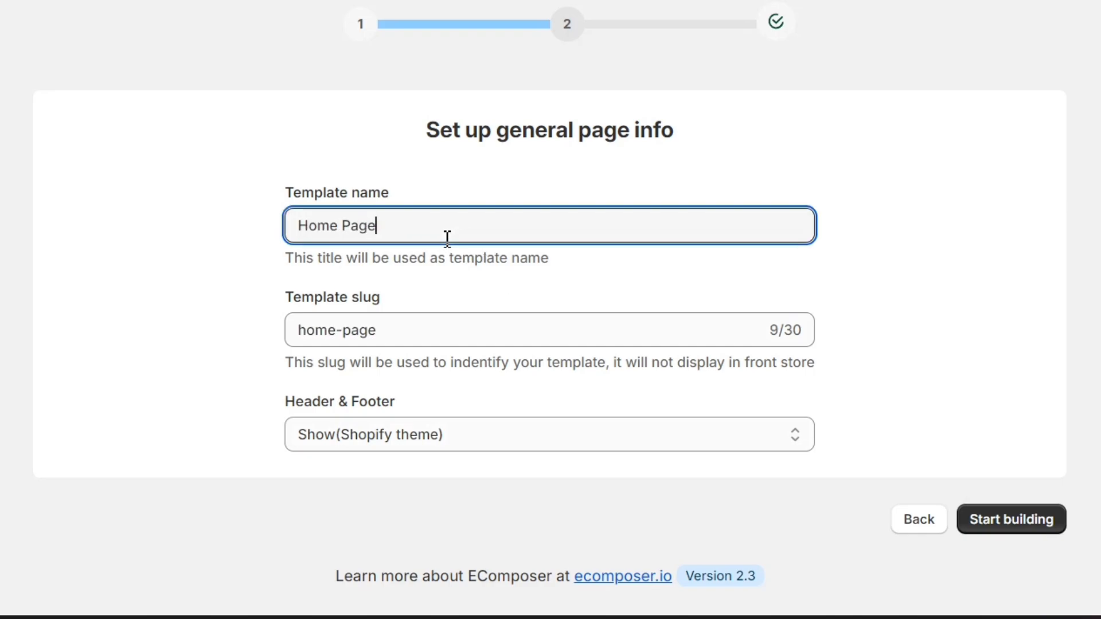
left_click_drag(478, 405, 258, 405)
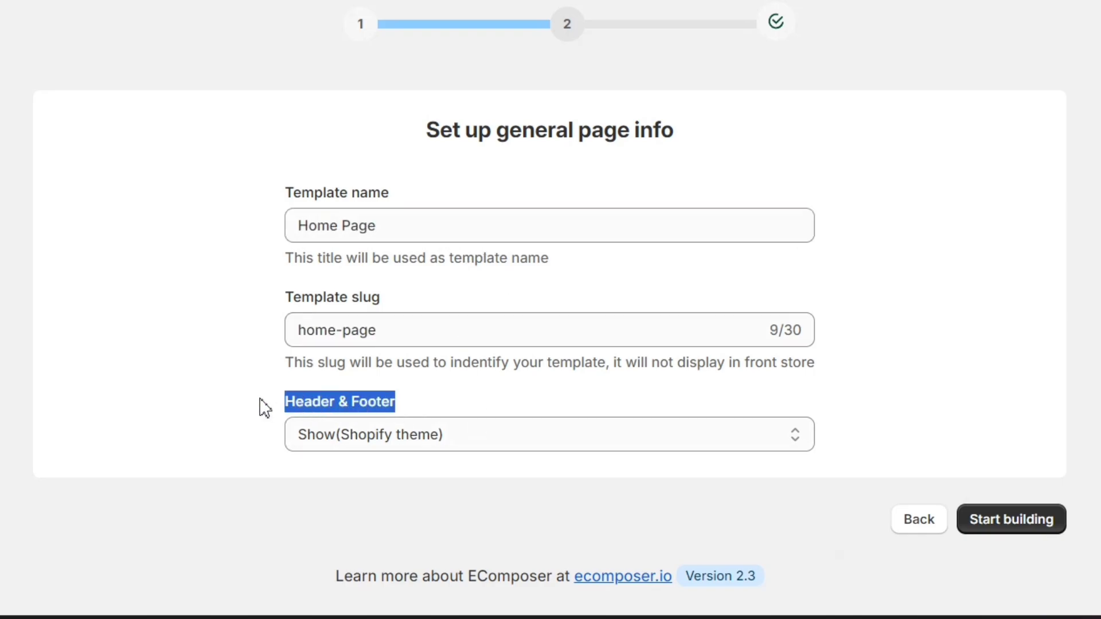
left_click(352, 432)
left_click(451, 466)
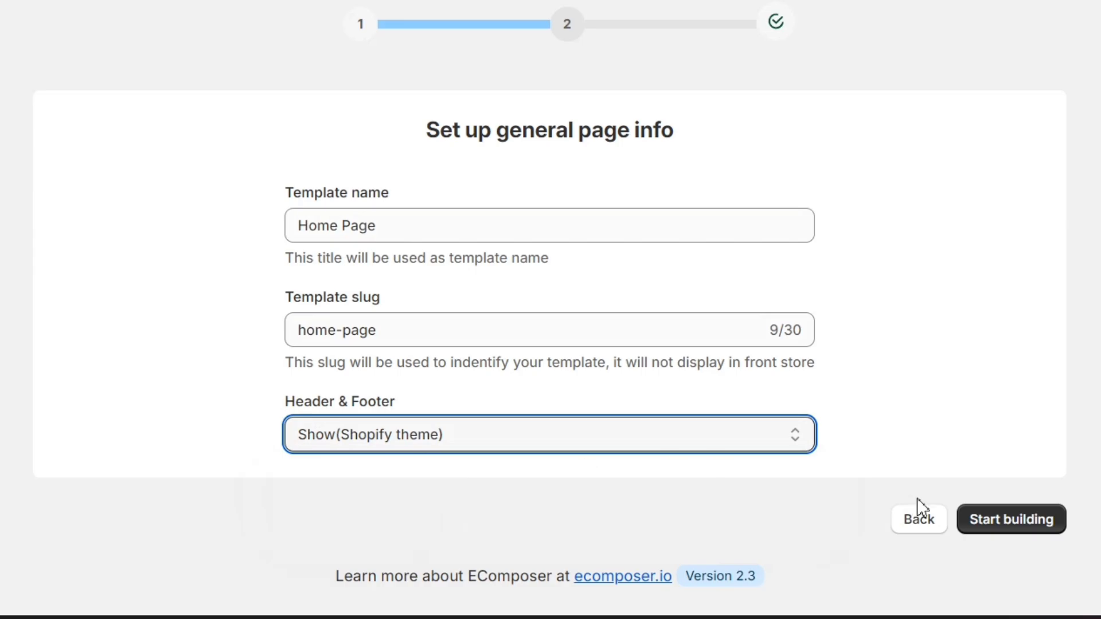
left_click(983, 522)
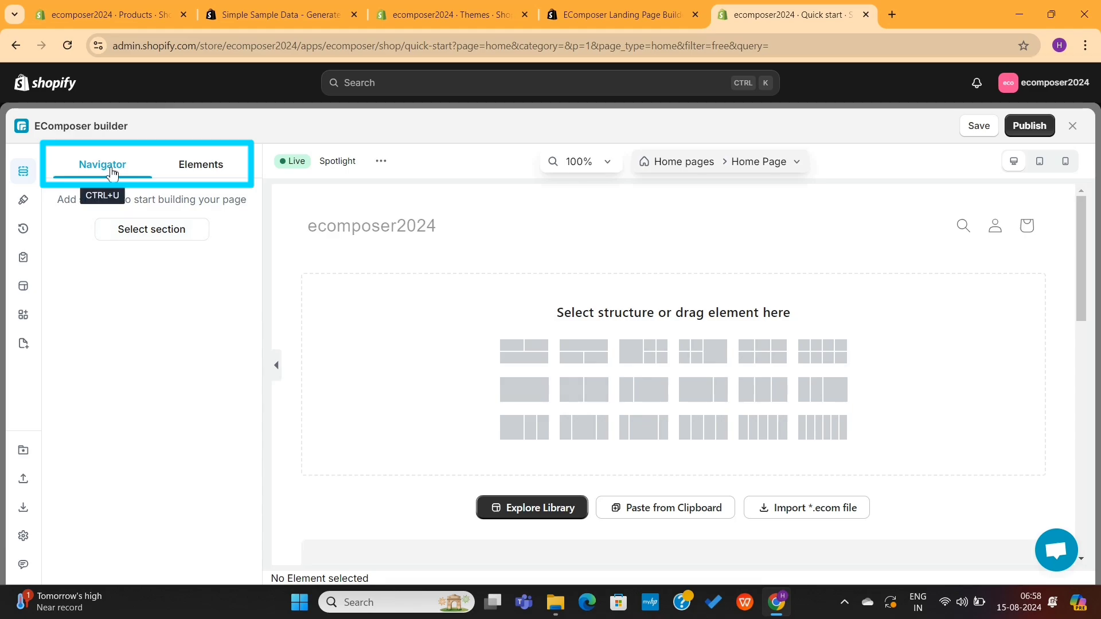
Step: Browse the Elements, Sections and Pages libraries, then return to the Elements list
left_click(201, 165)
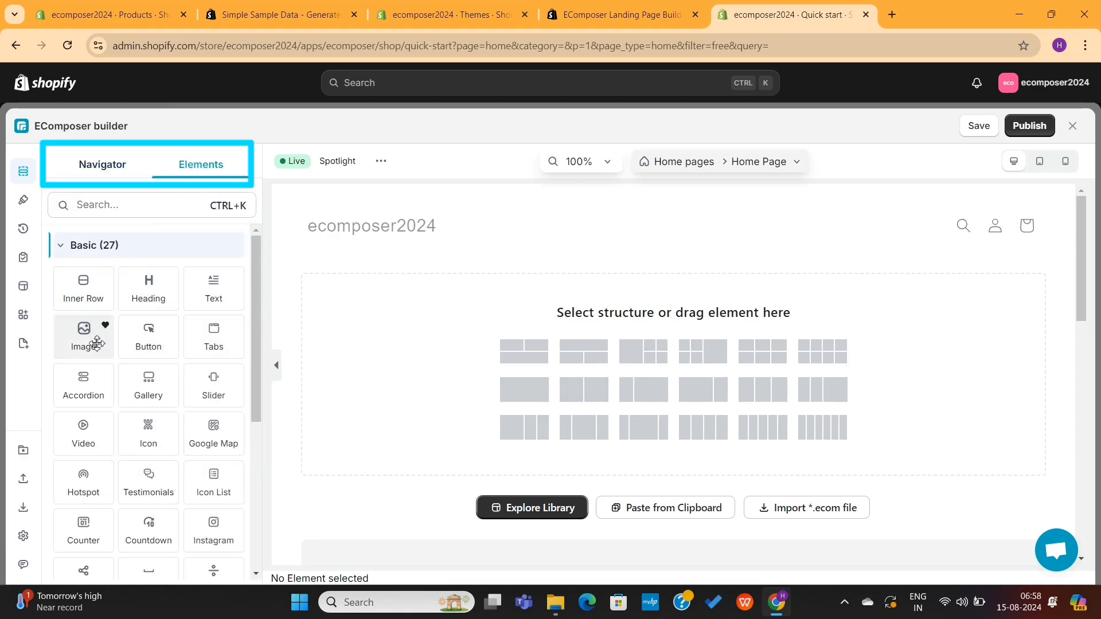
scroll(169, 387, "down", 5)
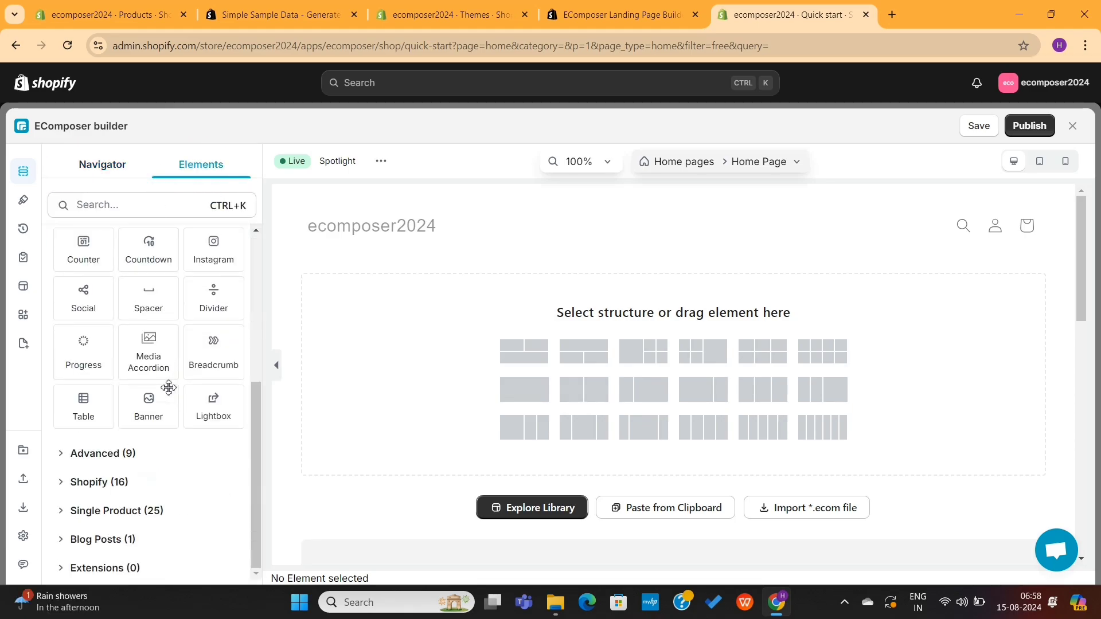
scroll(168, 387, "up", 5)
left_click(105, 170)
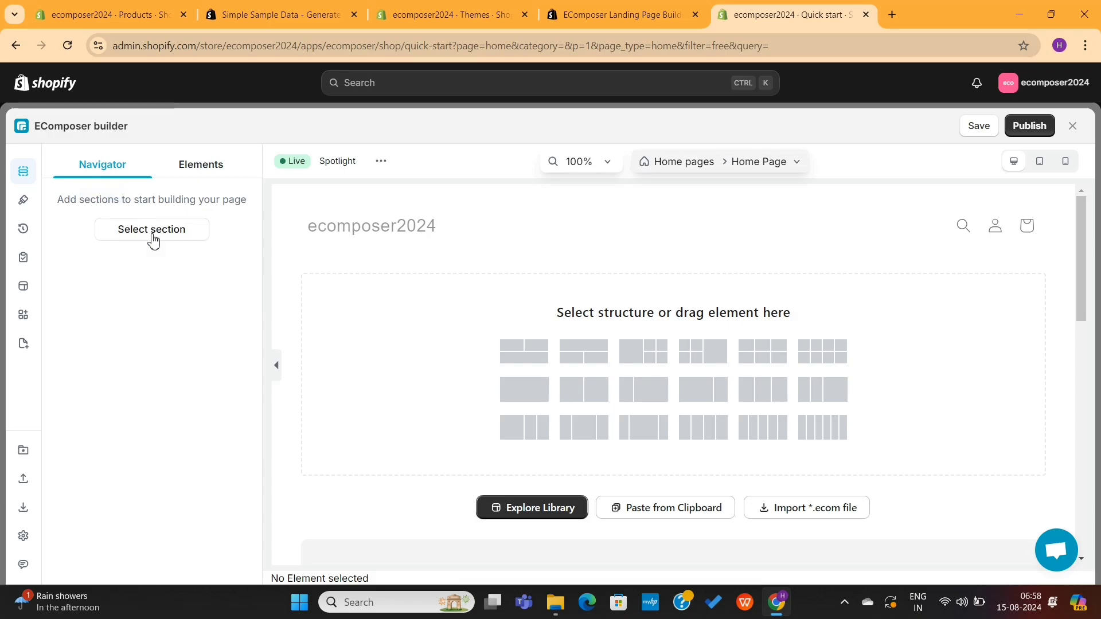
left_click(154, 239)
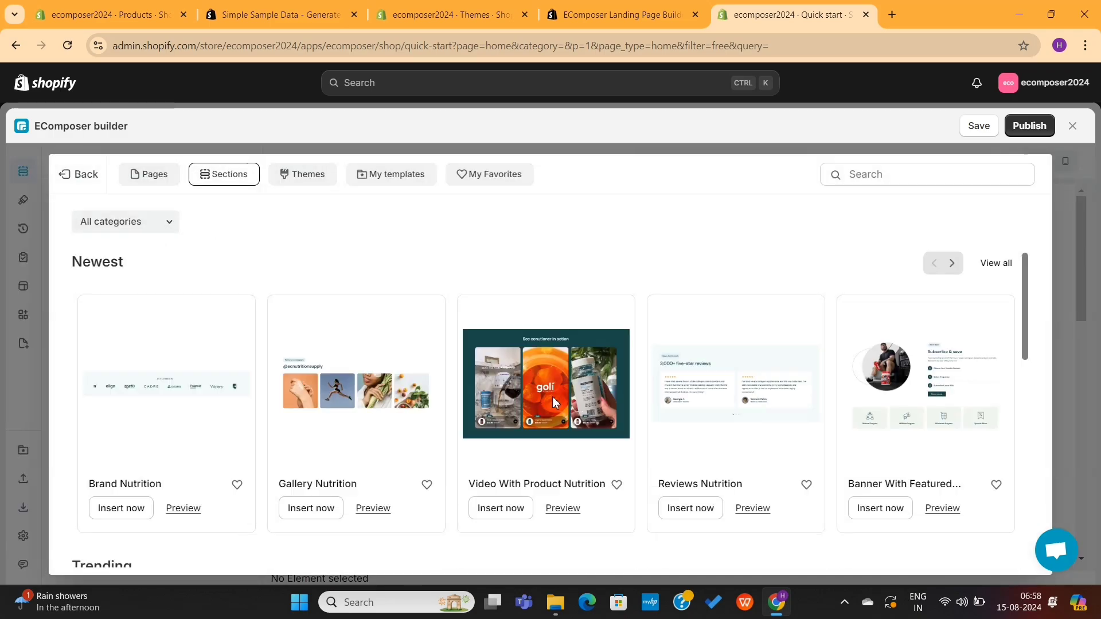
scroll(410, 382, "down", 5)
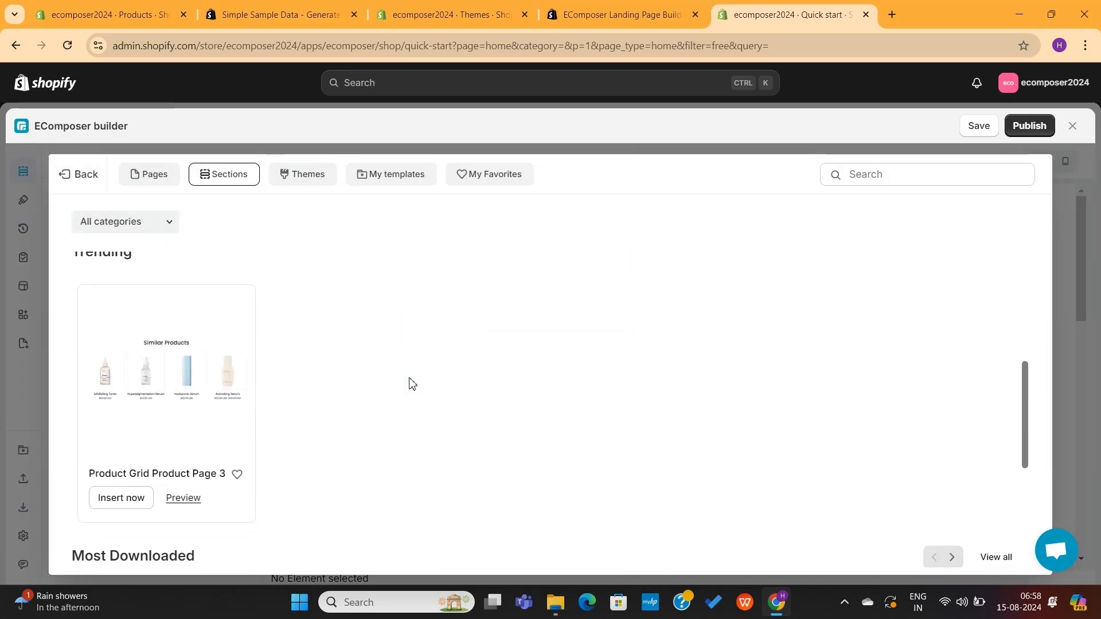
scroll(411, 383, "up", 5)
left_click(161, 179)
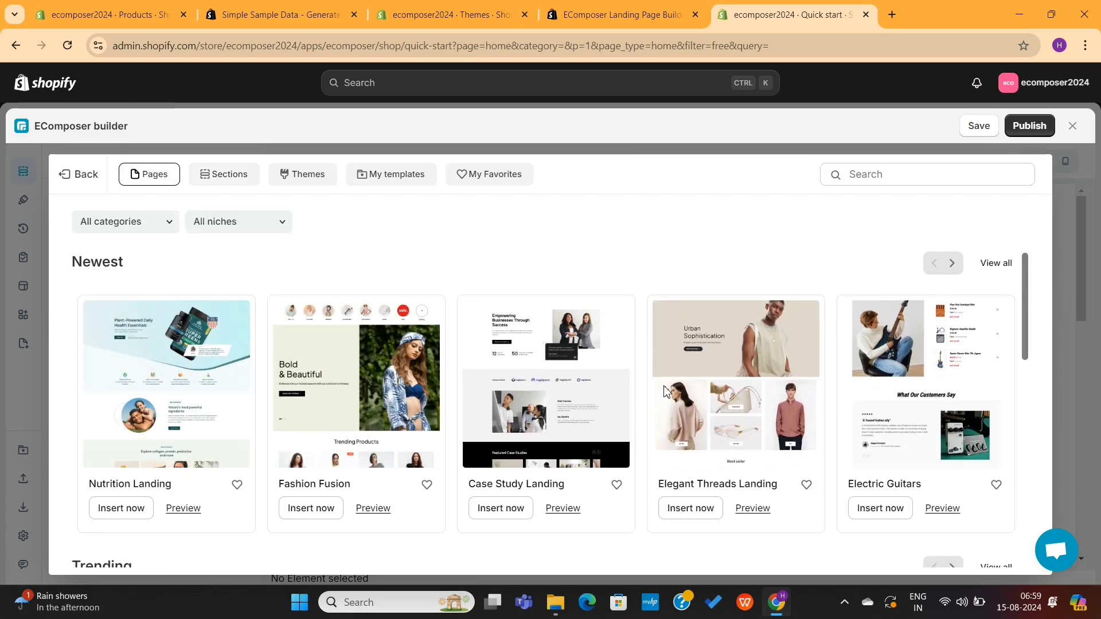
scroll(384, 402, "down", 1)
scroll(384, 401, "down", 3)
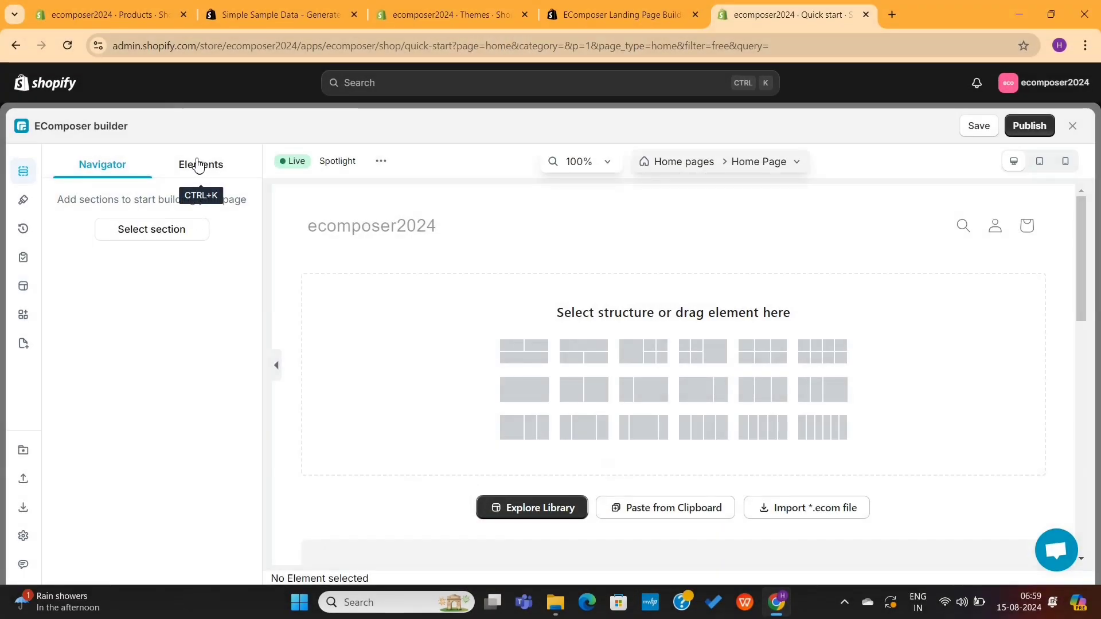
left_click(199, 166)
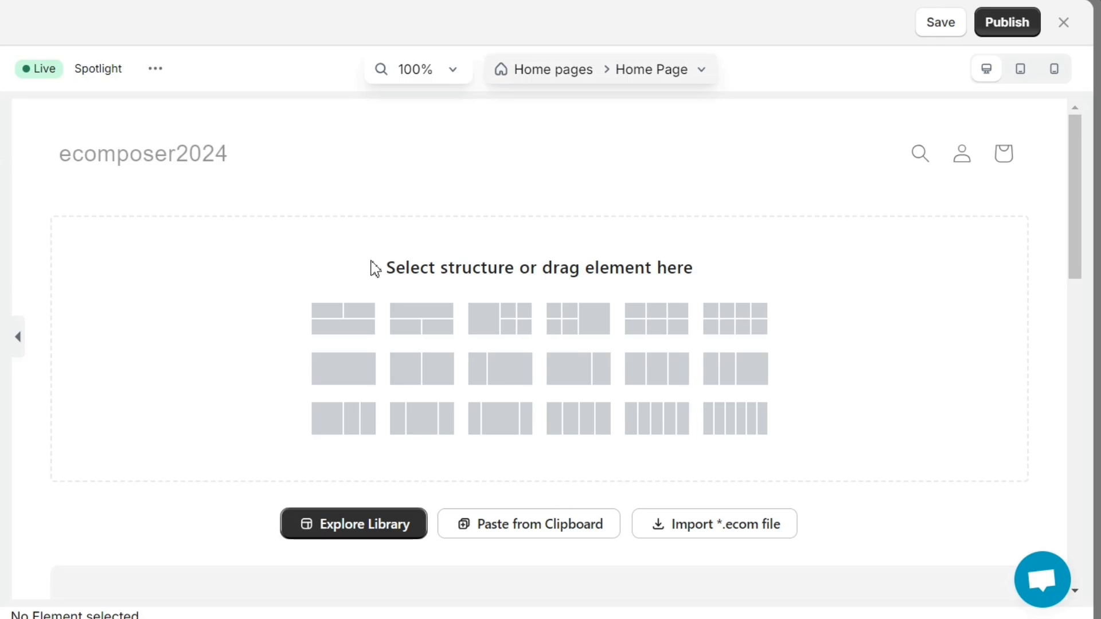
Step: Add a section structured as one full-width row above two columns
left_click_drag(375, 268, 740, 268)
left_click(714, 286)
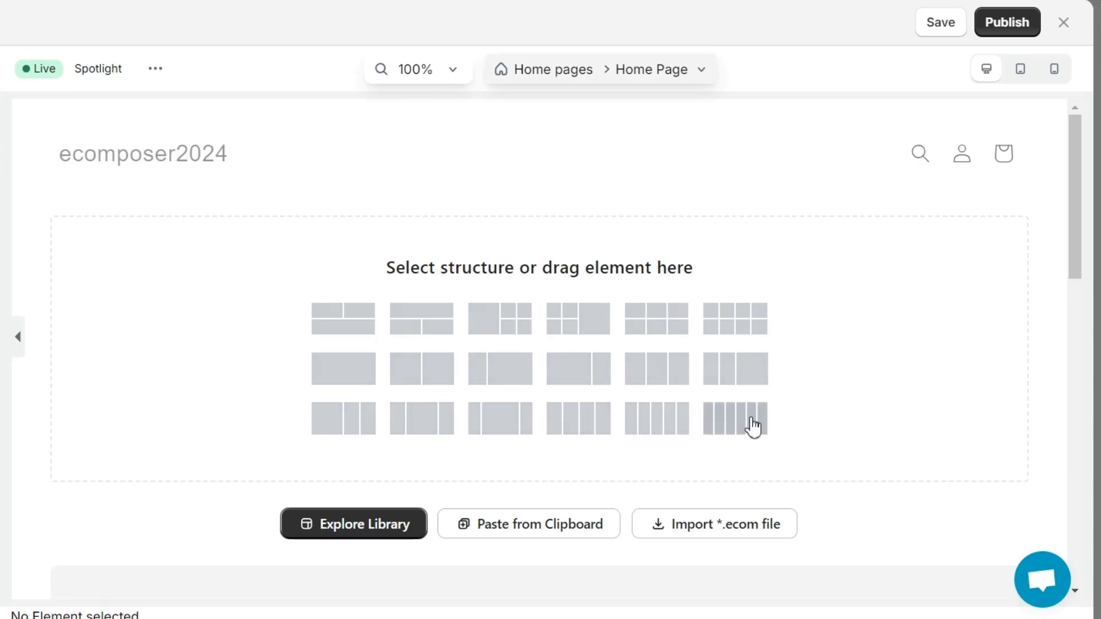
left_click(428, 323)
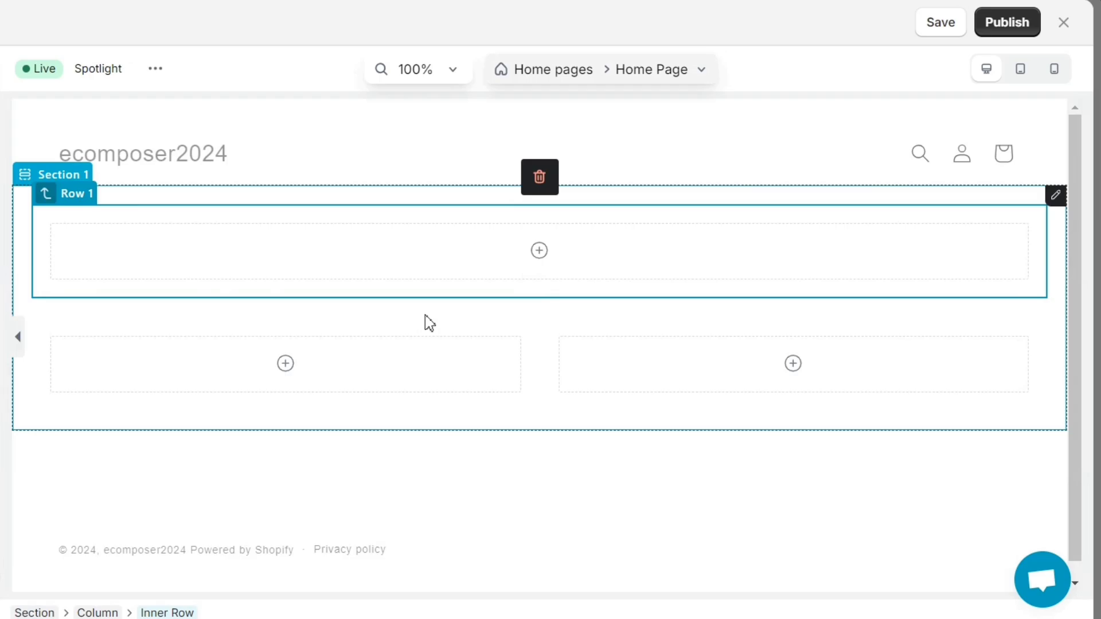
Step: Drag a Banner element into the new section's top row
scroll(172, 401, "down", 1)
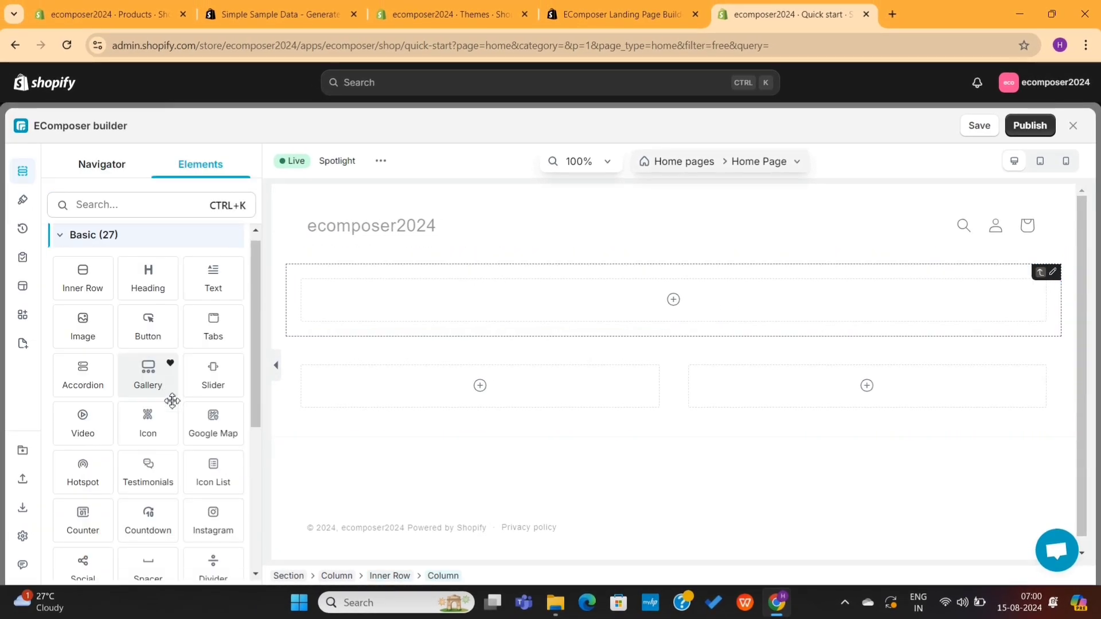
scroll(172, 401, "down", 5)
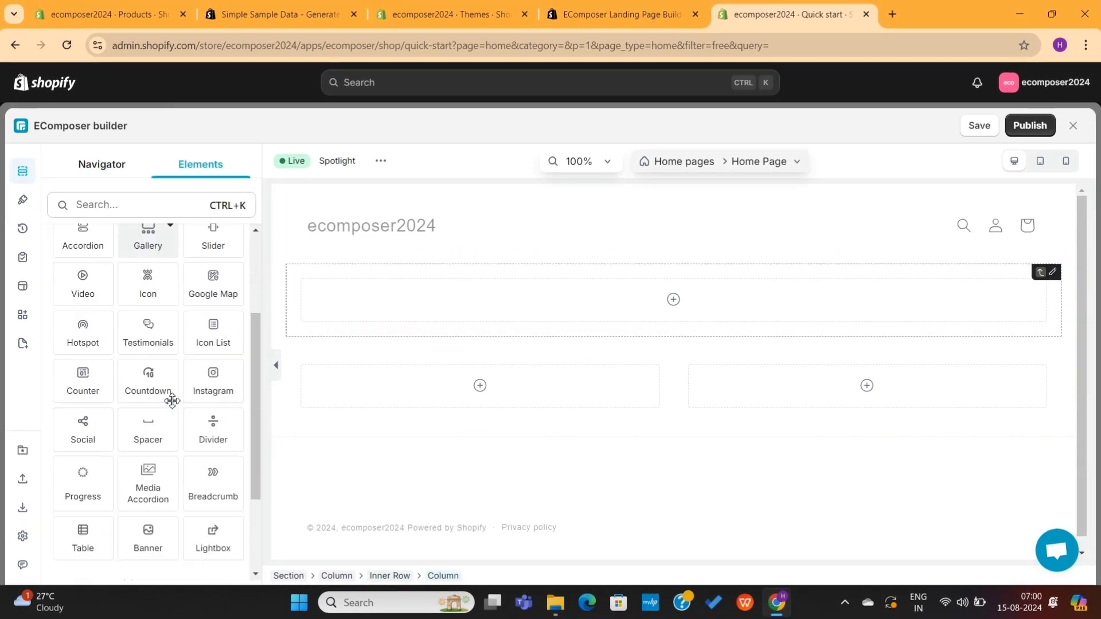
scroll(172, 401, "up", 5)
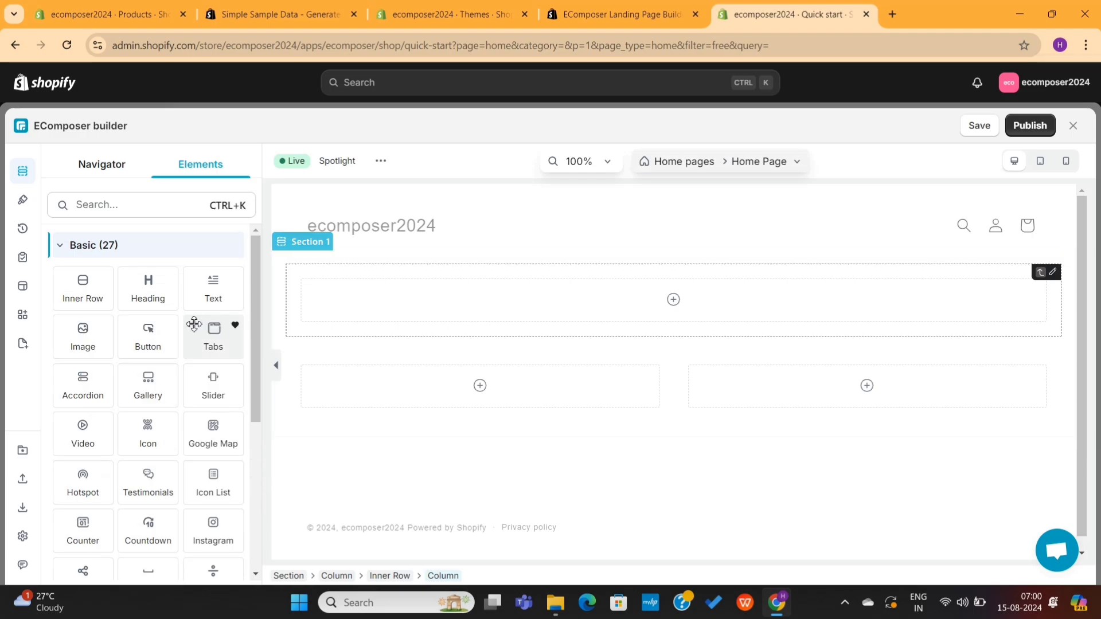
scroll(161, 327, "down", 5)
scroll(164, 332, "down", 1)
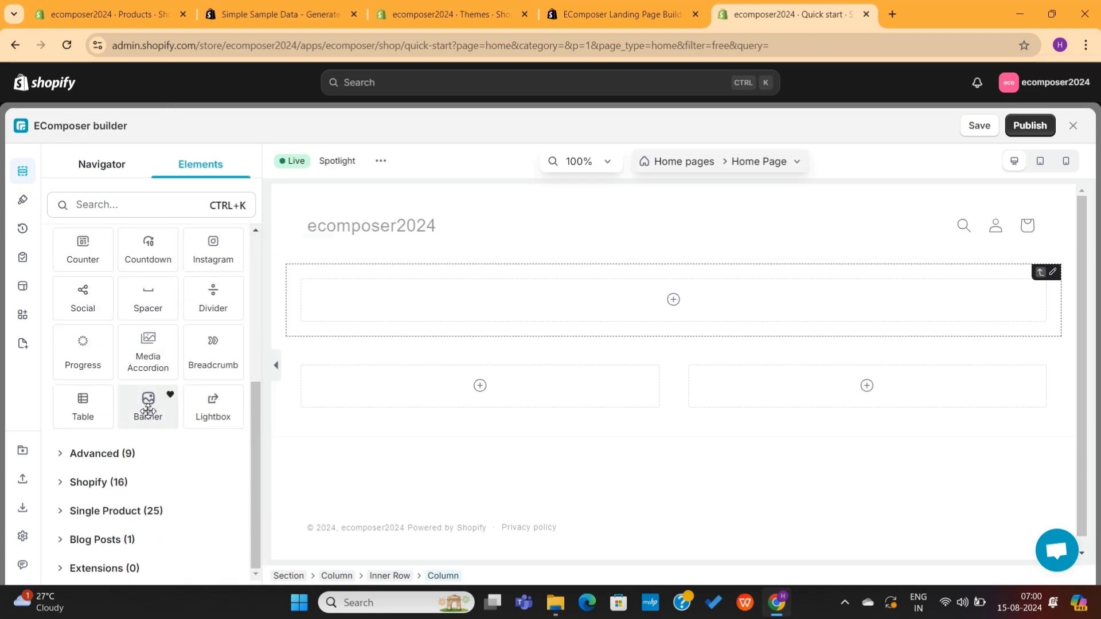
left_click_drag(148, 411, 448, 309)
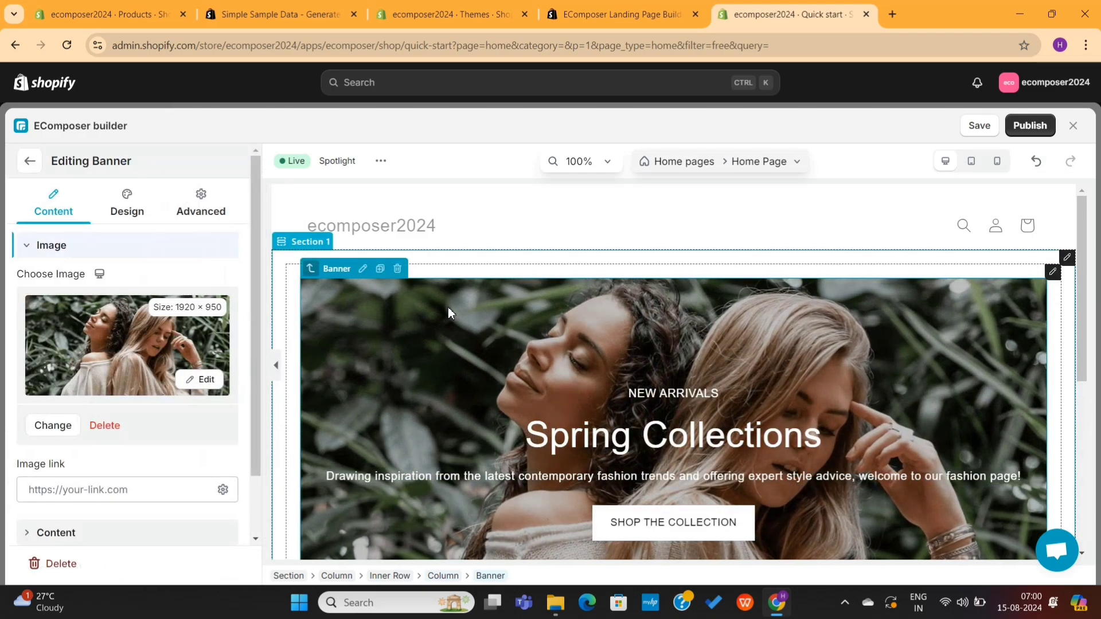
Step: Remove the banner's current background image and open its image picker
scroll(670, 434, "down", 4)
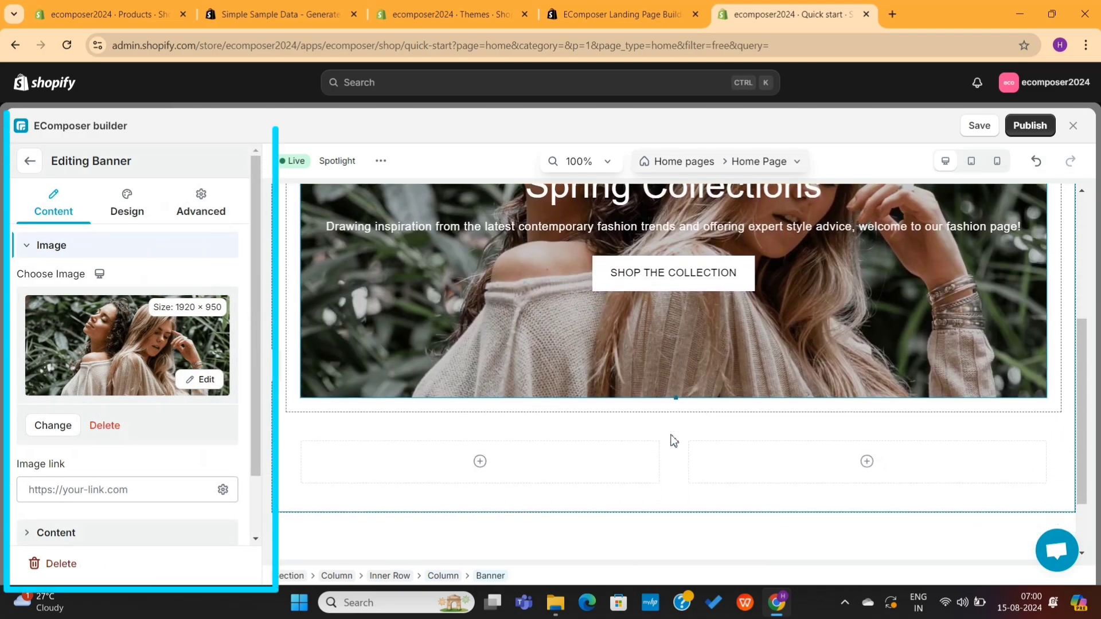
scroll(672, 435, "up", 3)
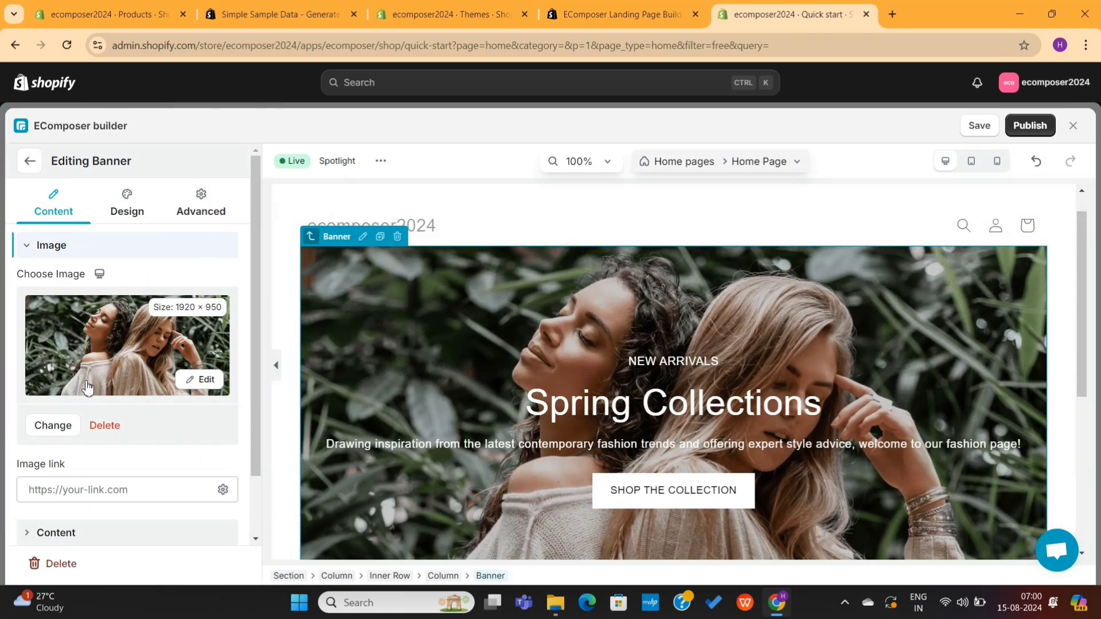
left_click(104, 427)
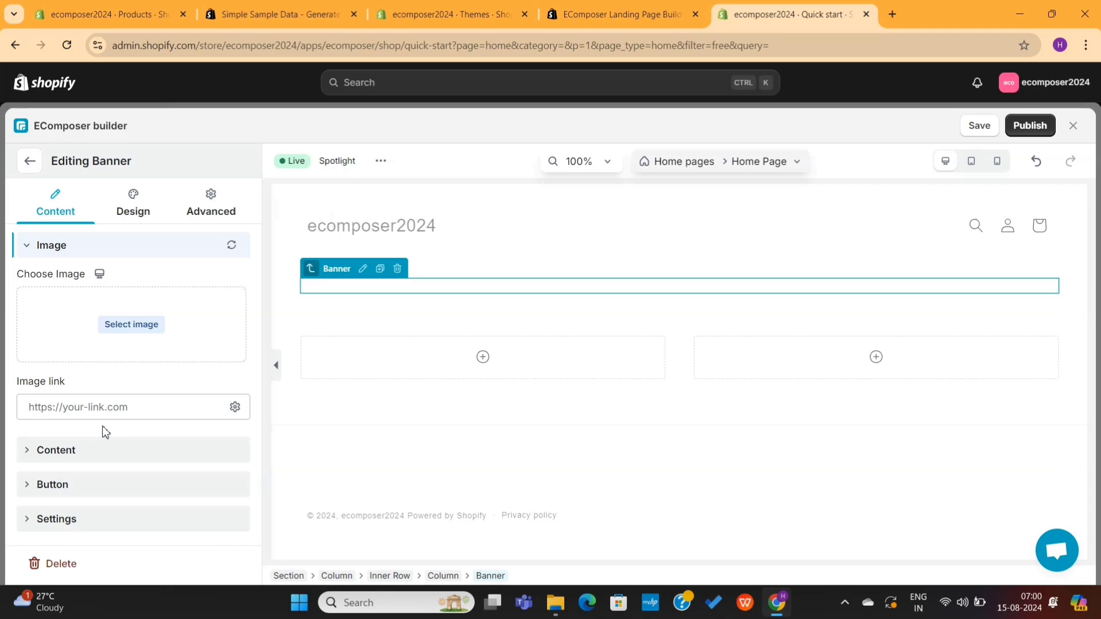
left_click(131, 324)
Step: Browse the Free Images library, then switch the picker to Uploaded images
scroll(476, 355, "down", 5)
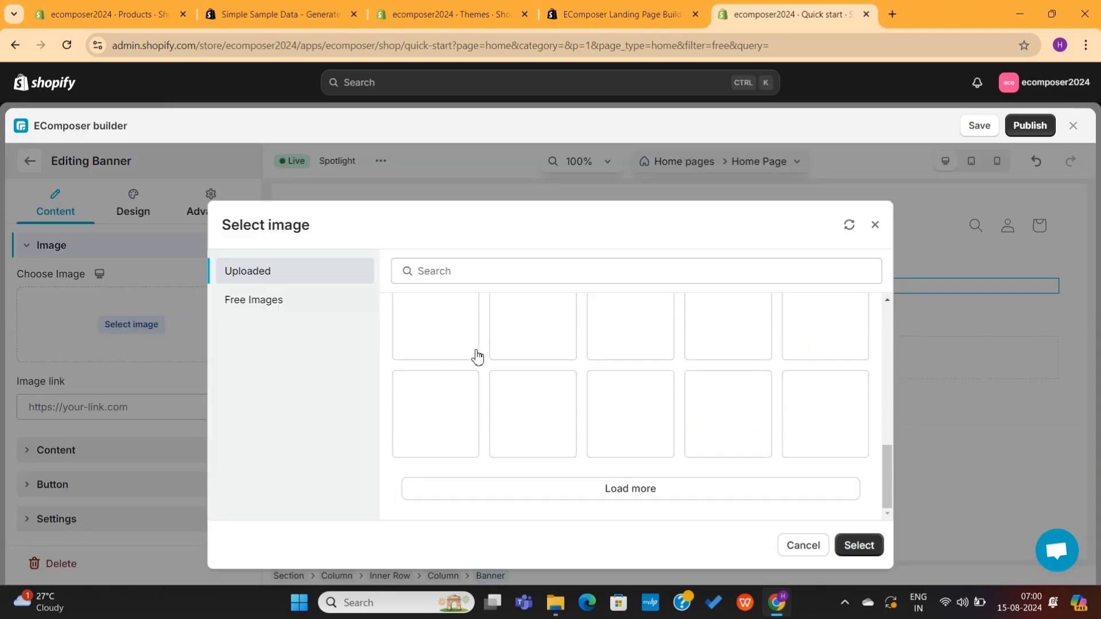
scroll(479, 357, "up", 8)
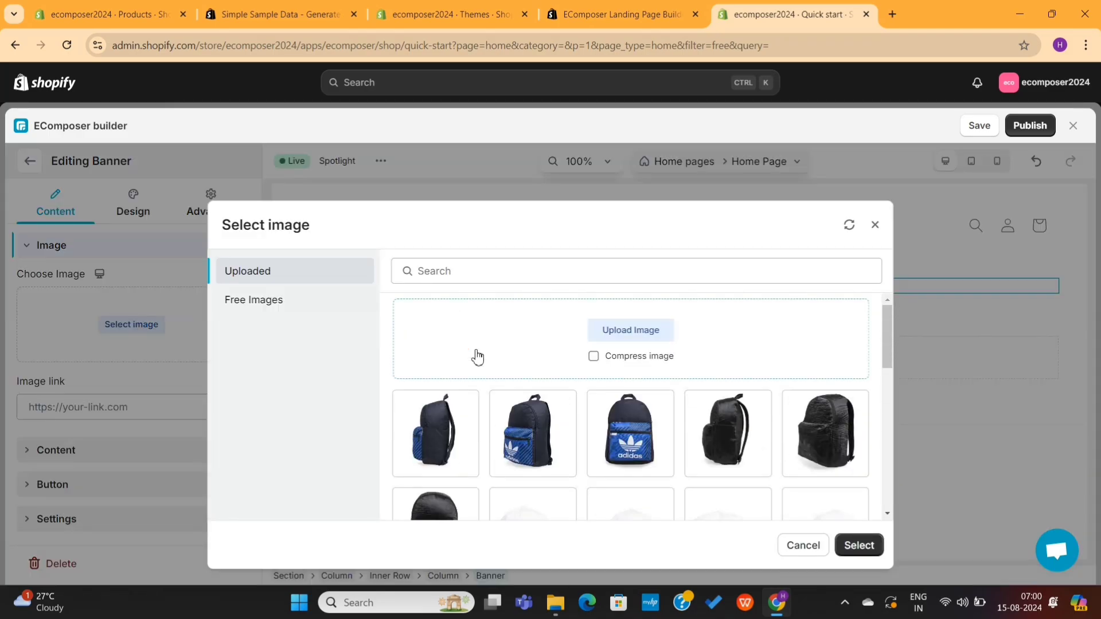
left_click(302, 302)
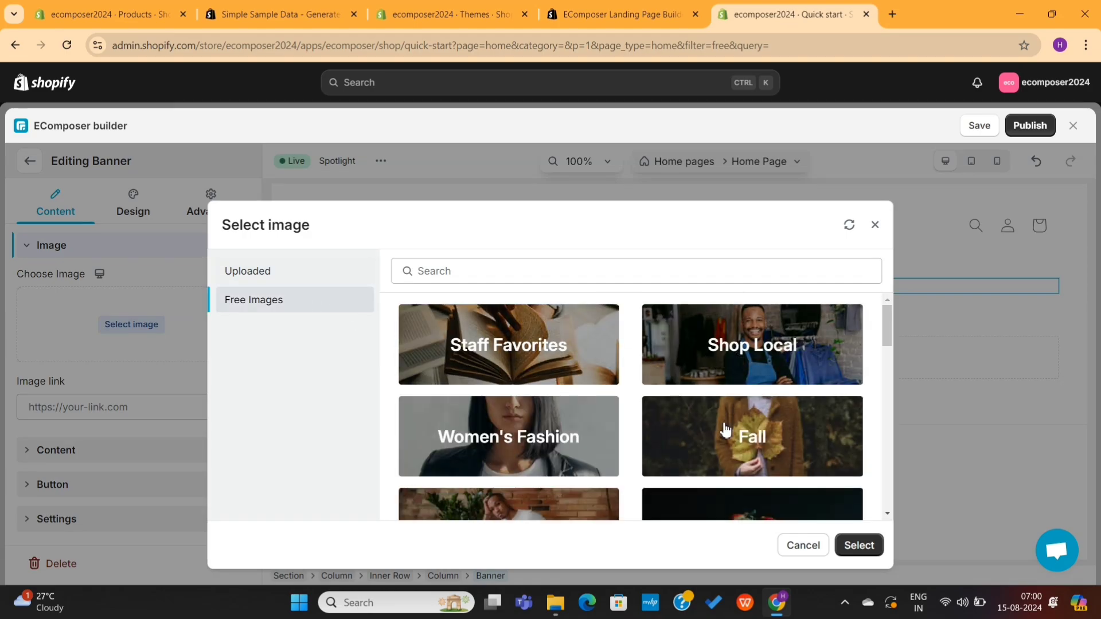
scroll(582, 445, "down", 8)
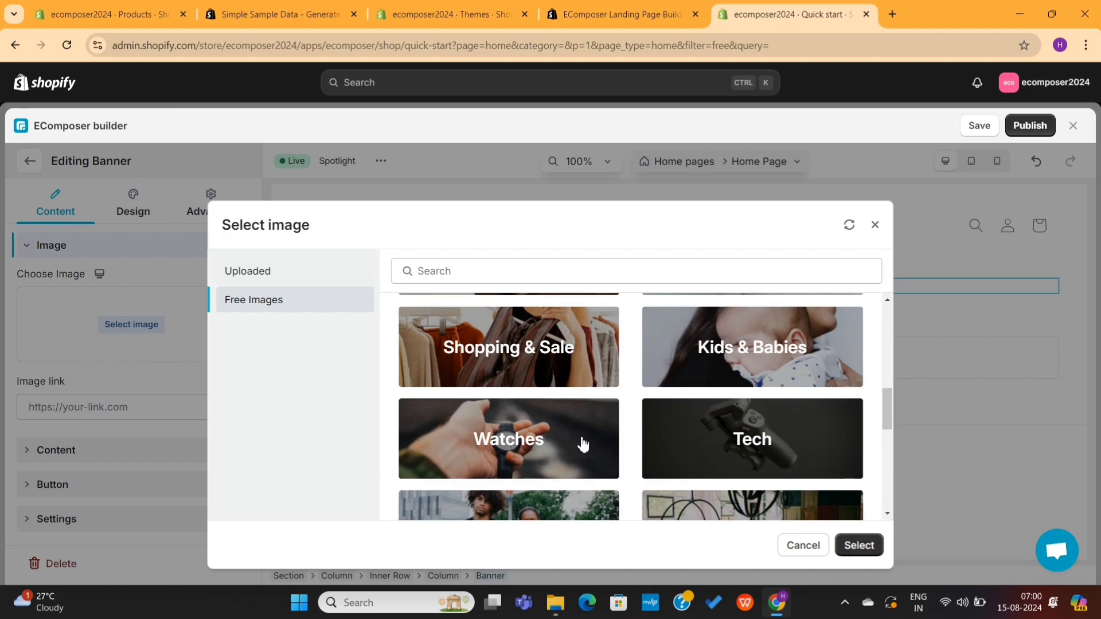
scroll(581, 443, "down", 2)
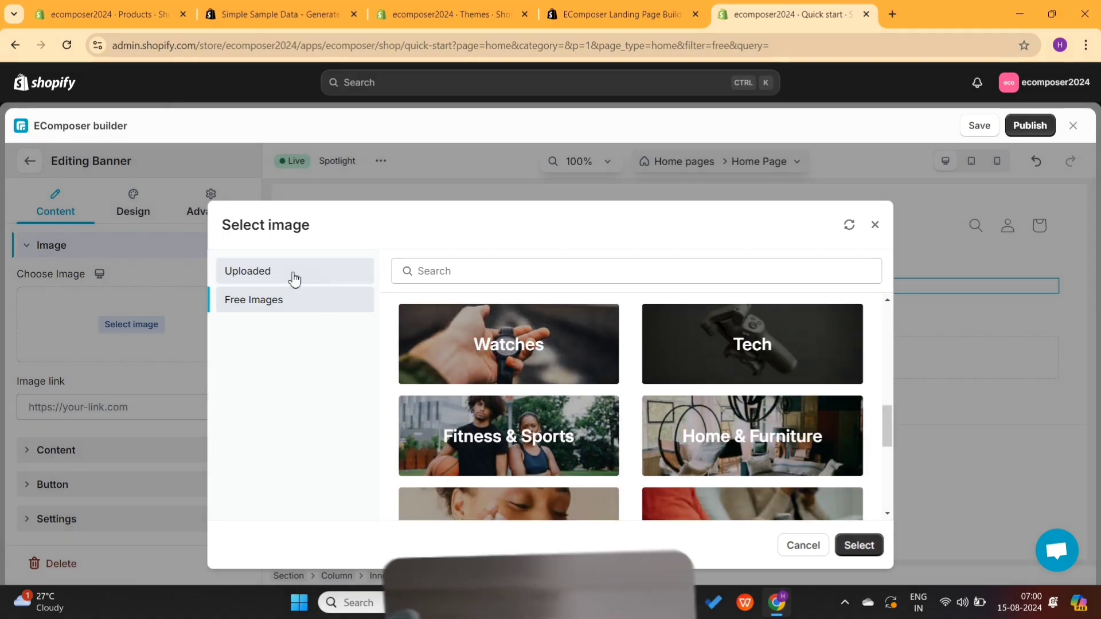
left_click(295, 280)
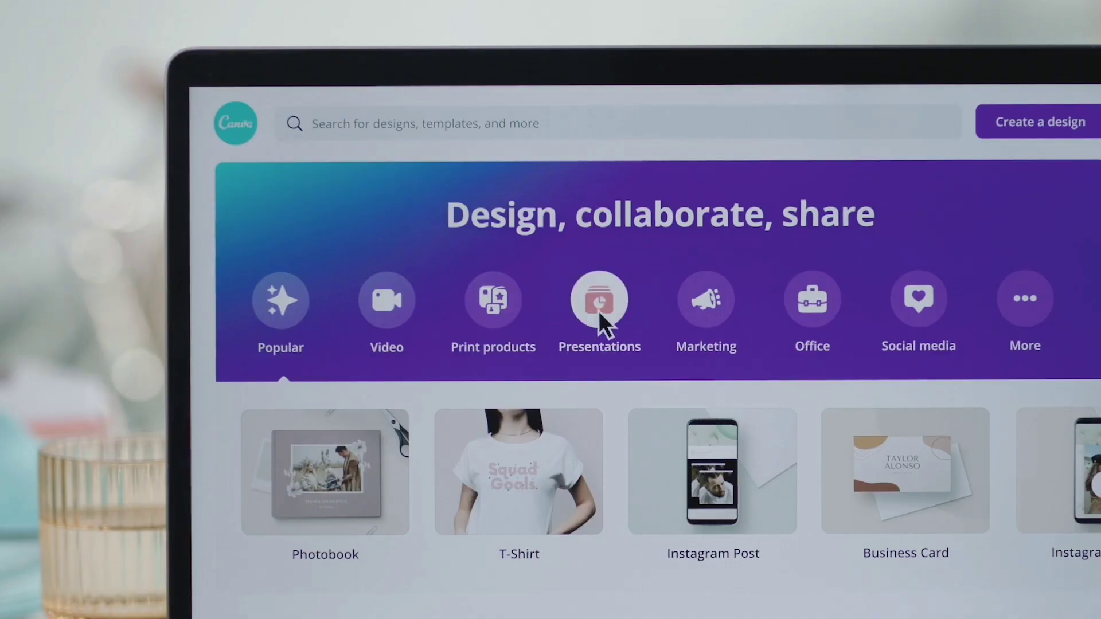
left_click(598, 311)
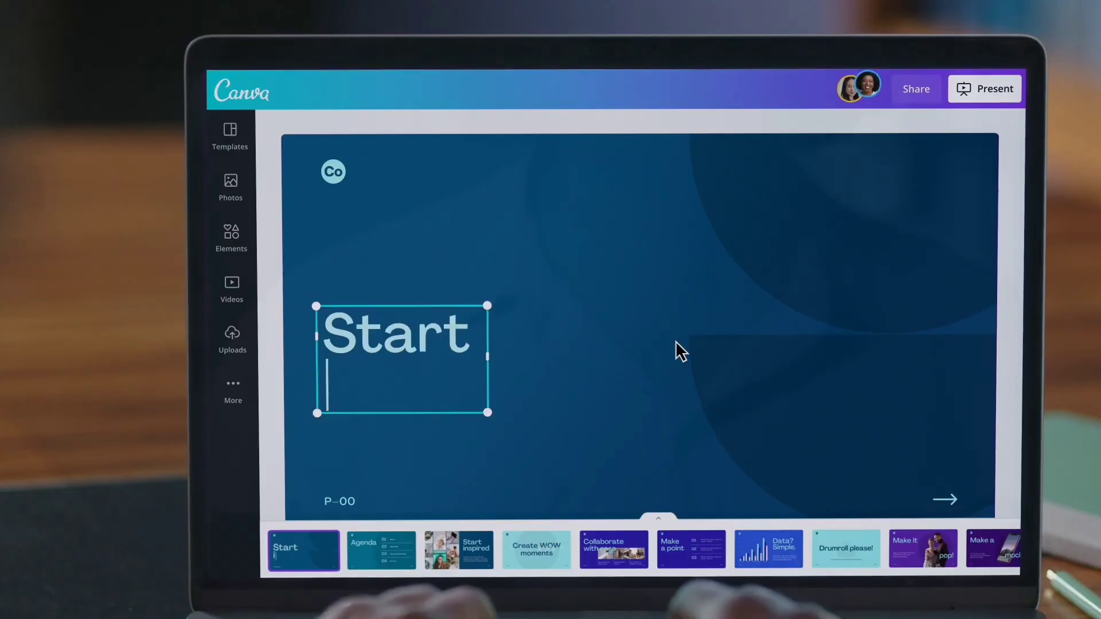
Step: Create a custom-size Canva design of 3840 × 2160 px
type("inspired")
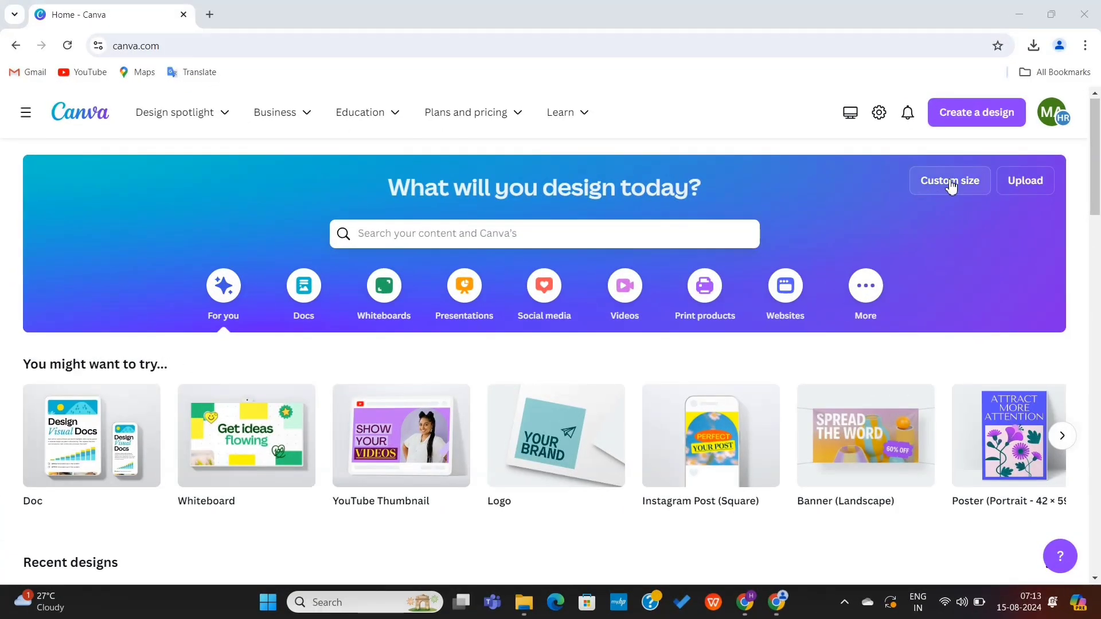
left_click(952, 186)
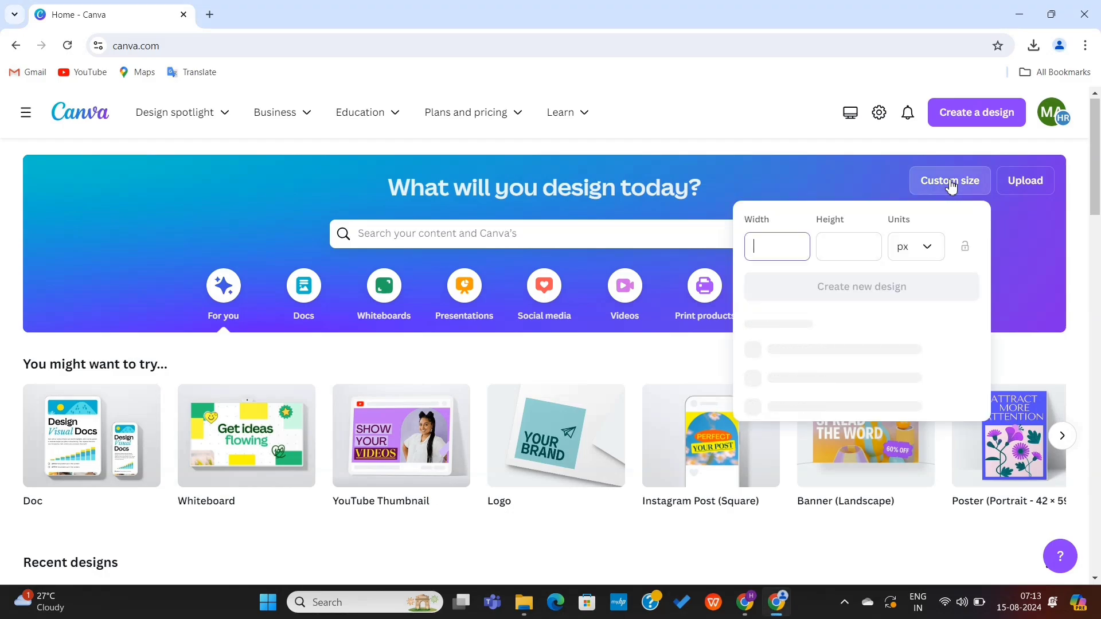
type("3840")
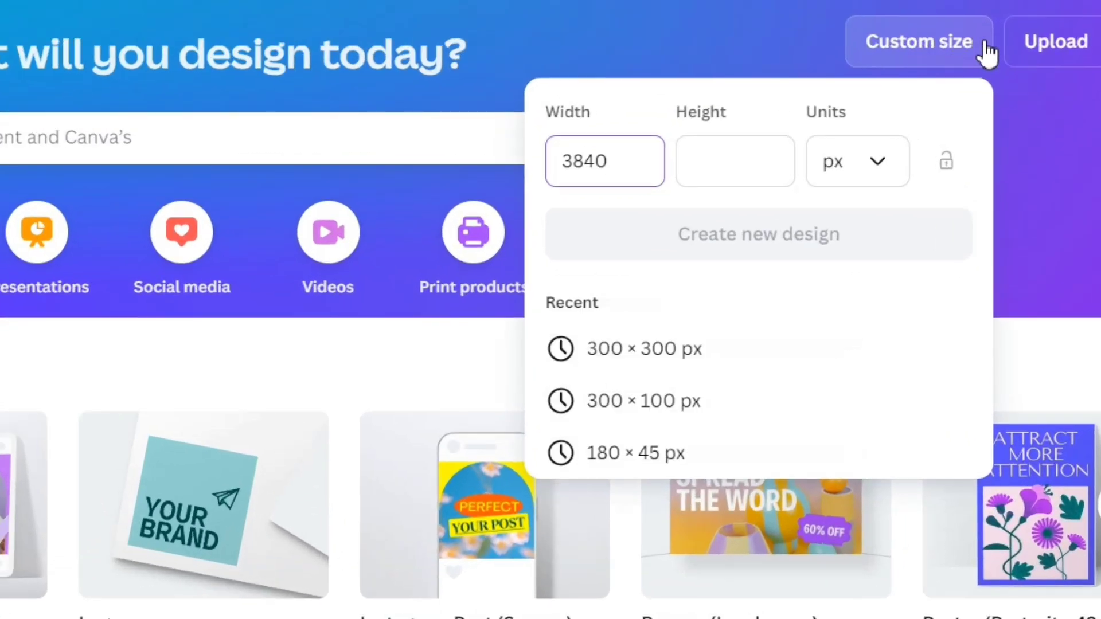
type("2160")
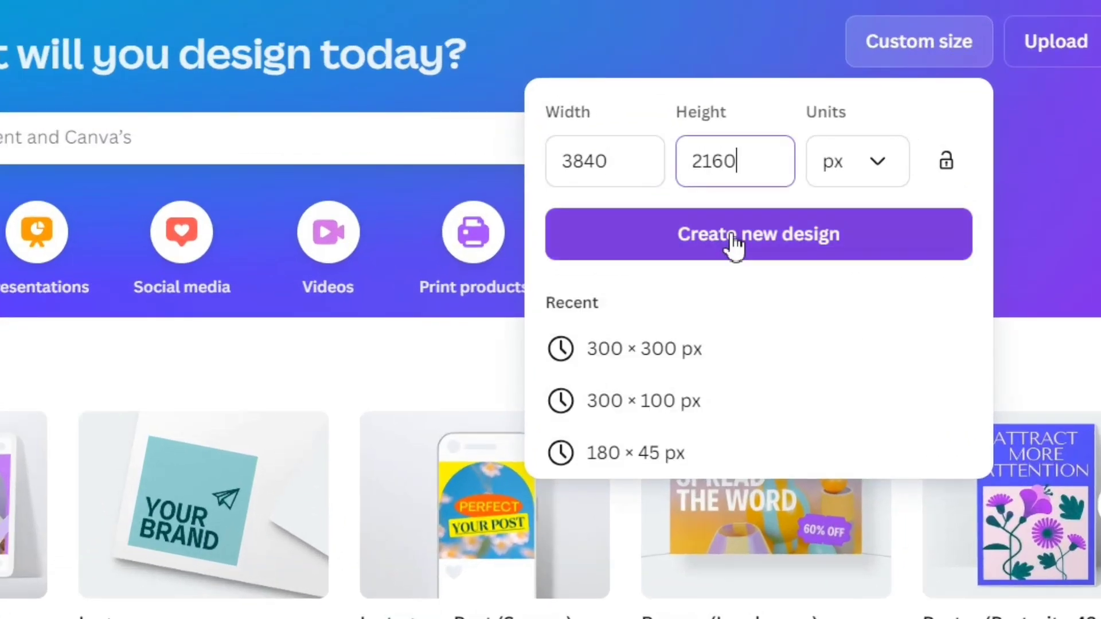
left_click(735, 245)
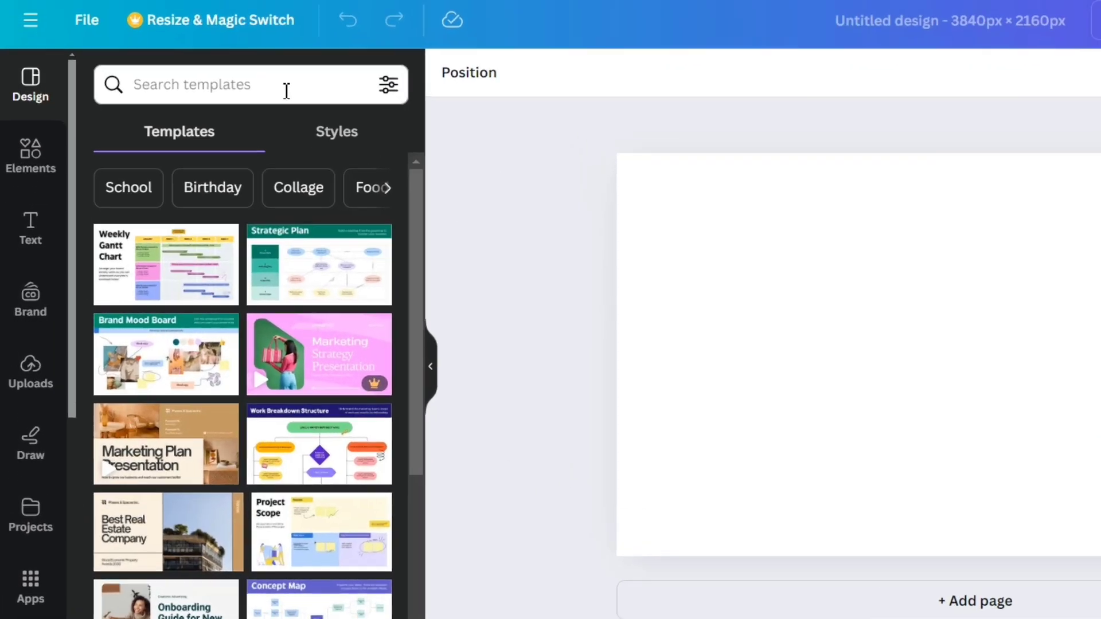
Step: Search the Canva templates for 'banner' and scroll through the results
left_click(201, 153)
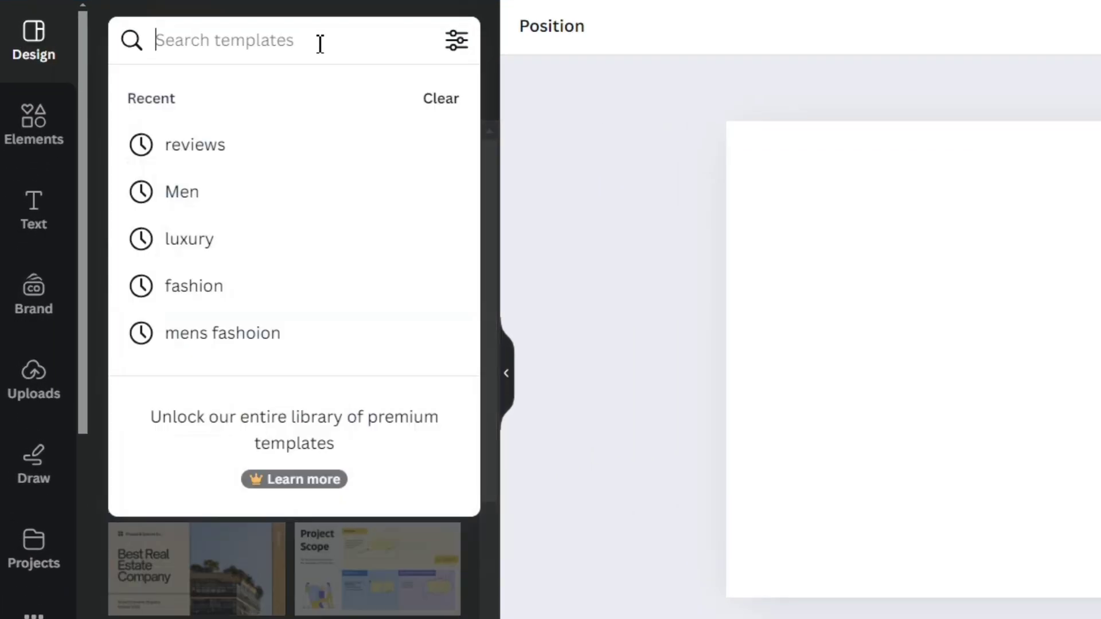
type("banner")
key("Return")
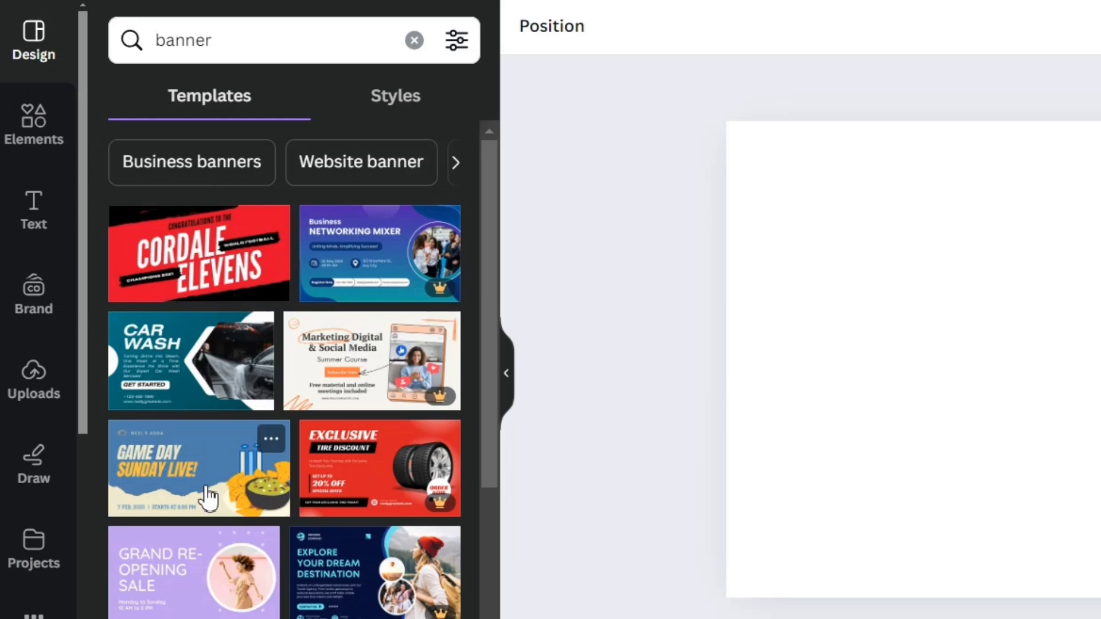
scroll(337, 573, "down", 6)
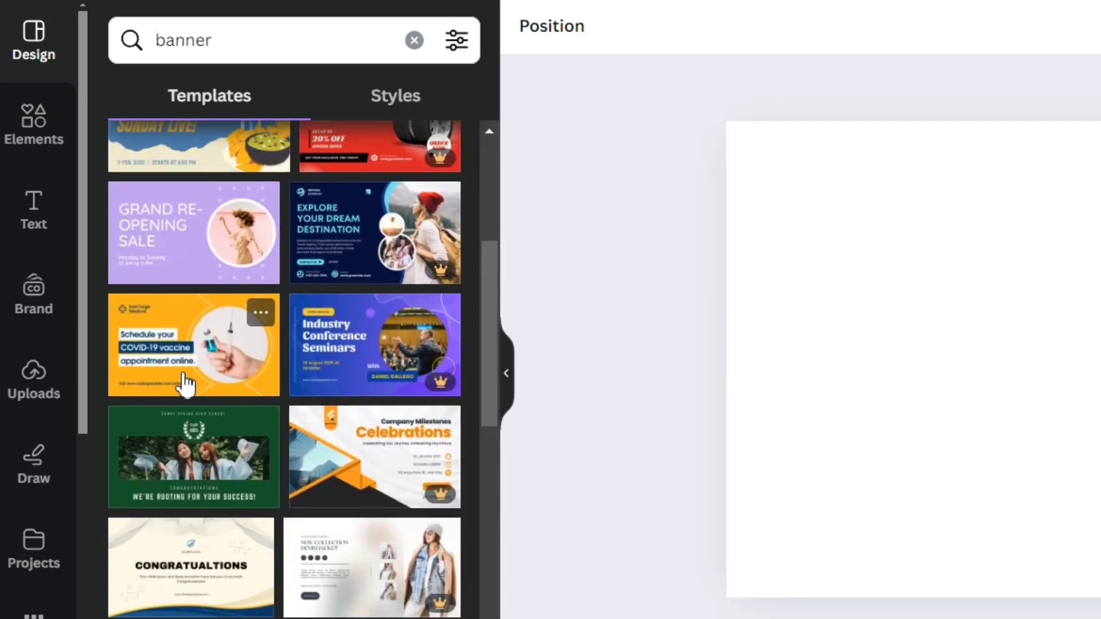
scroll(267, 534, "down", 5)
scroll(267, 534, "down", 4)
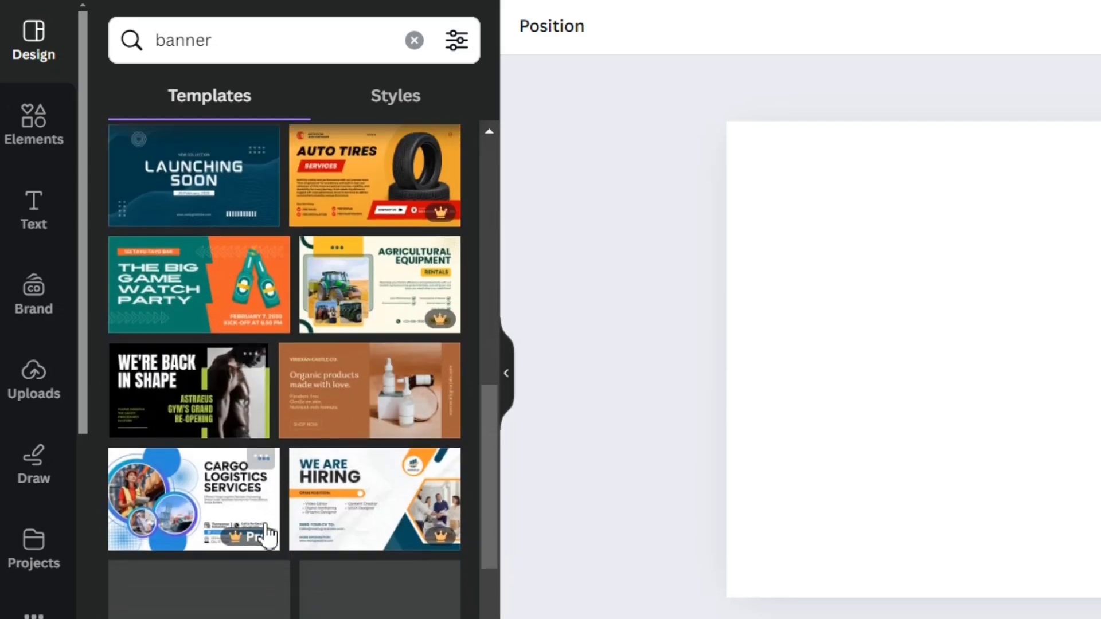
Step: Replace the search with 'shoes' and browse the shoe-themed templates
triple_click(225, 37)
type("shoes")
key("Return")
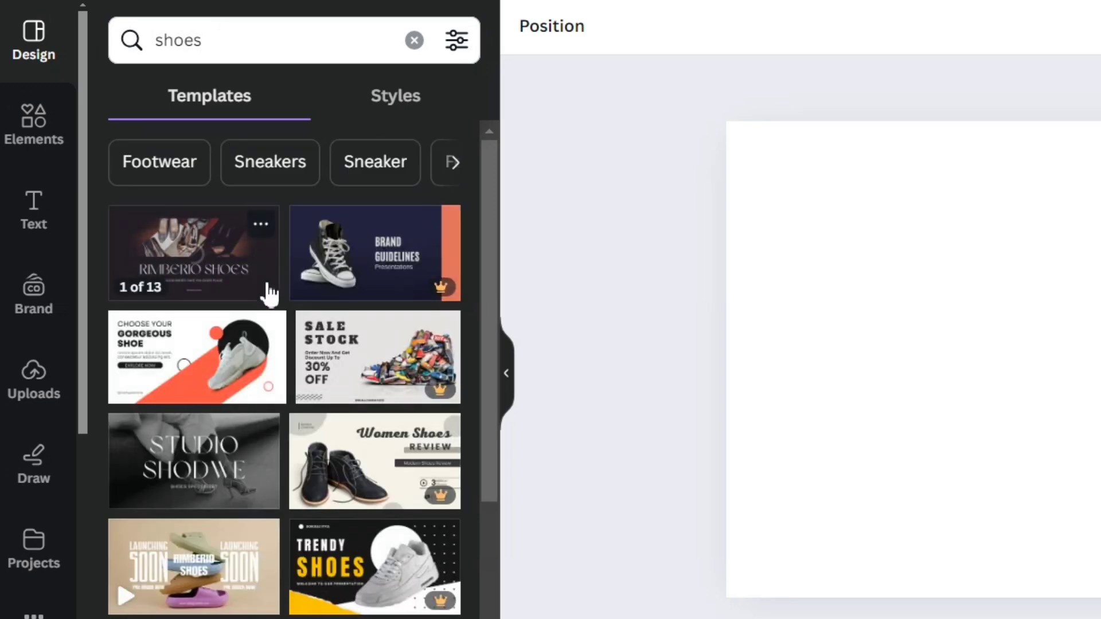
scroll(356, 474, "down", 3)
scroll(356, 475, "down", 3)
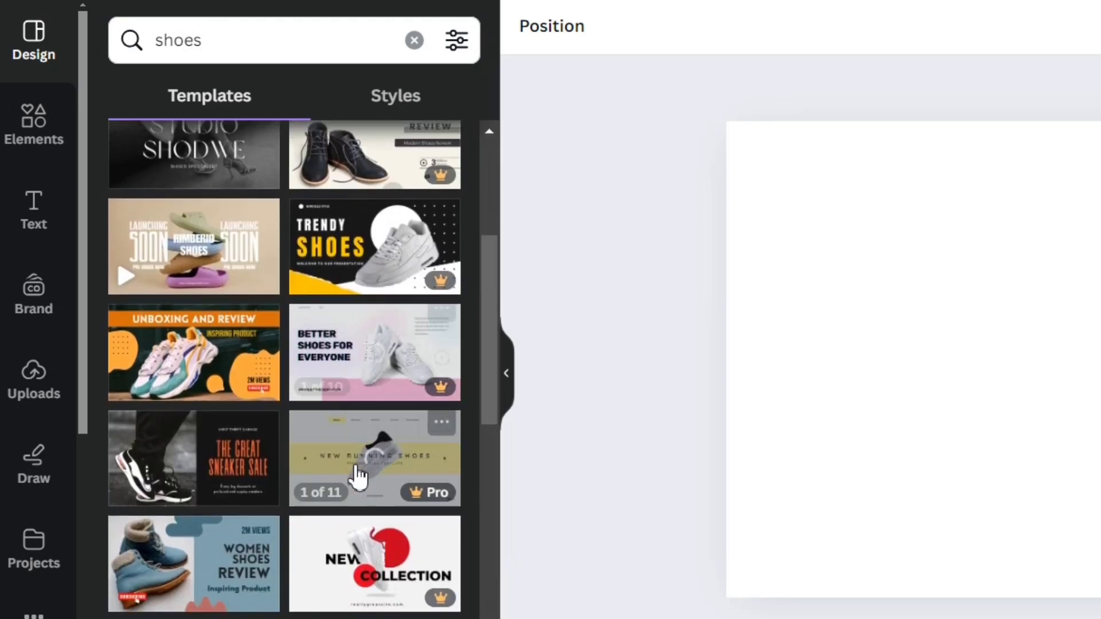
scroll(356, 562, "down", 4)
scroll(290, 536, "up", 10)
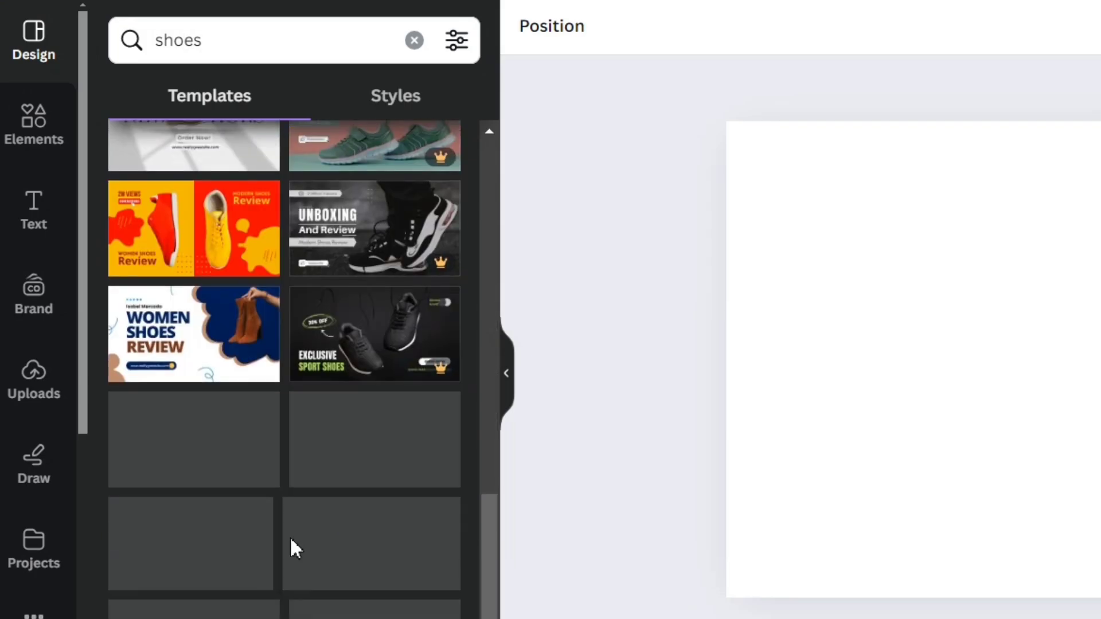
left_click(218, 356)
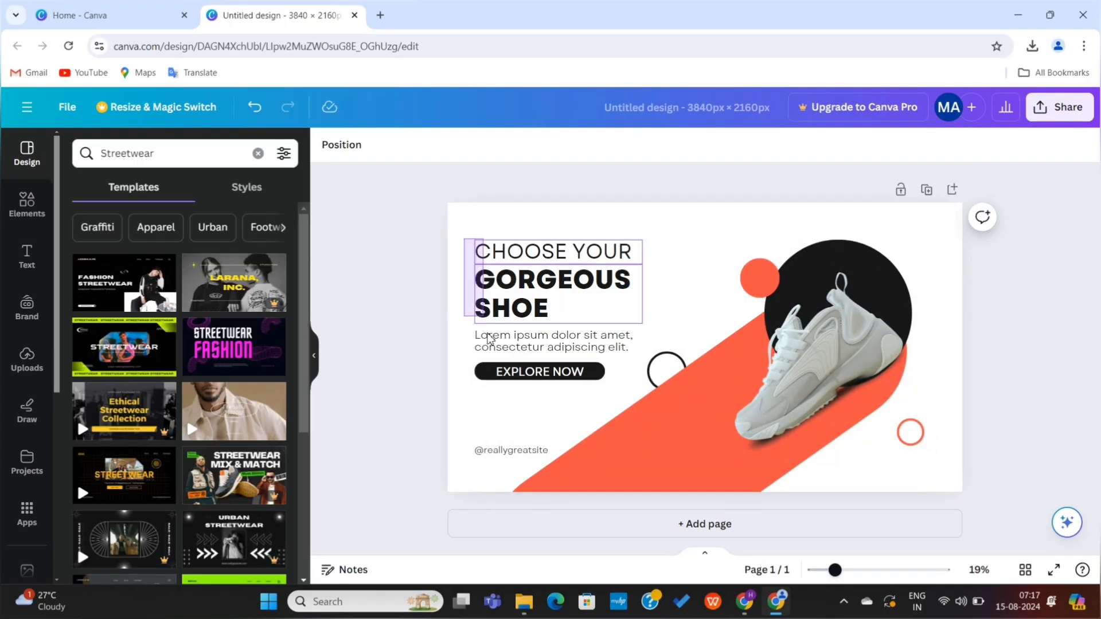
left_click_drag(465, 239, 559, 390)
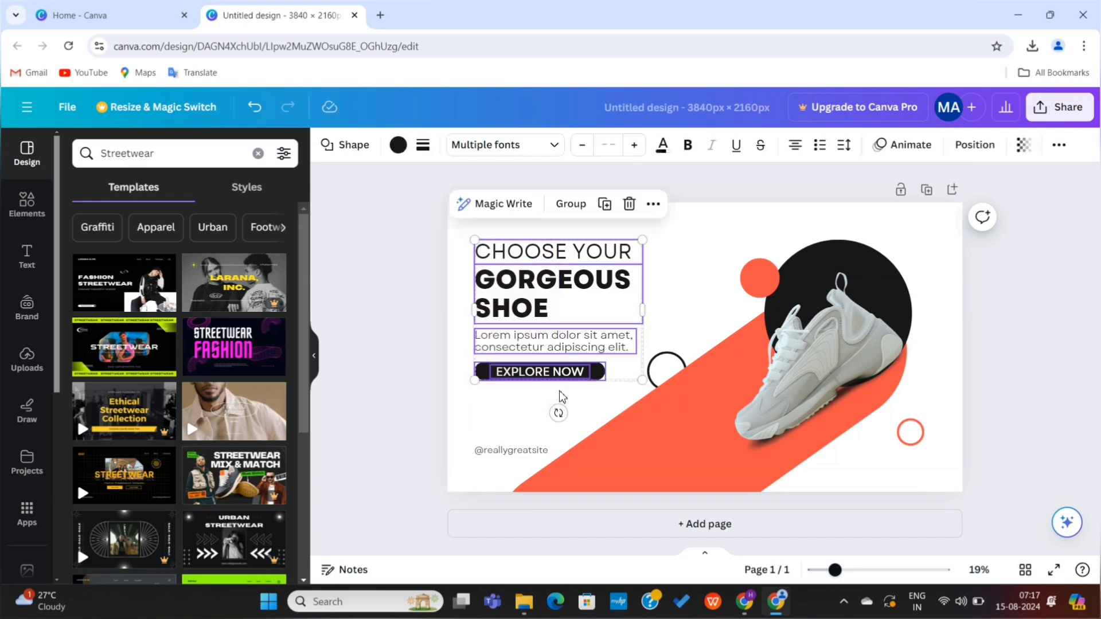
key("Delete")
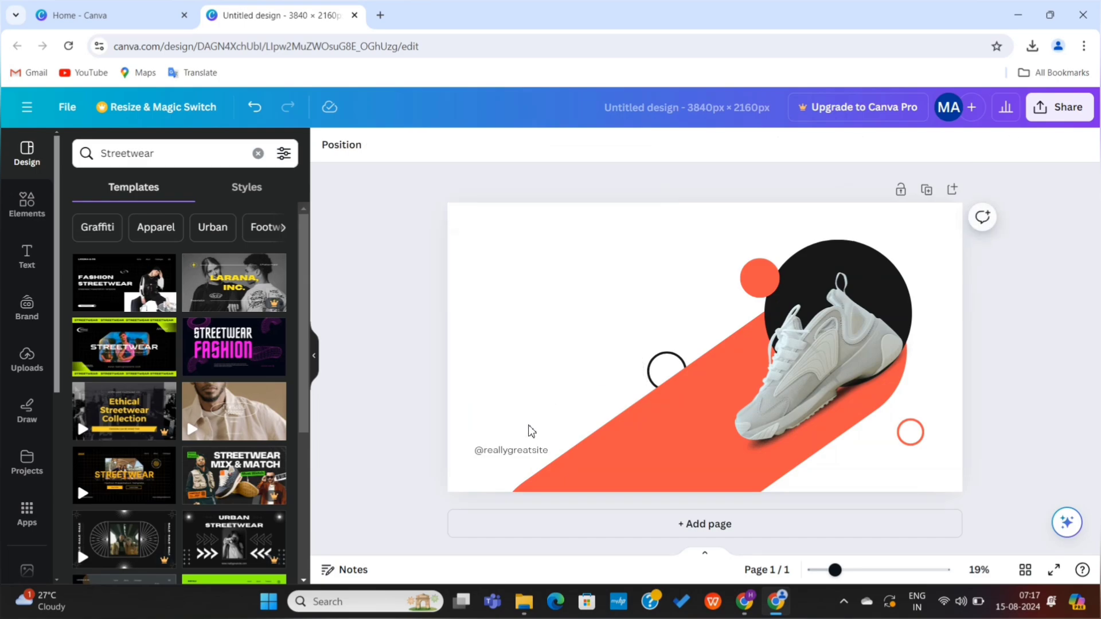
left_click(515, 451)
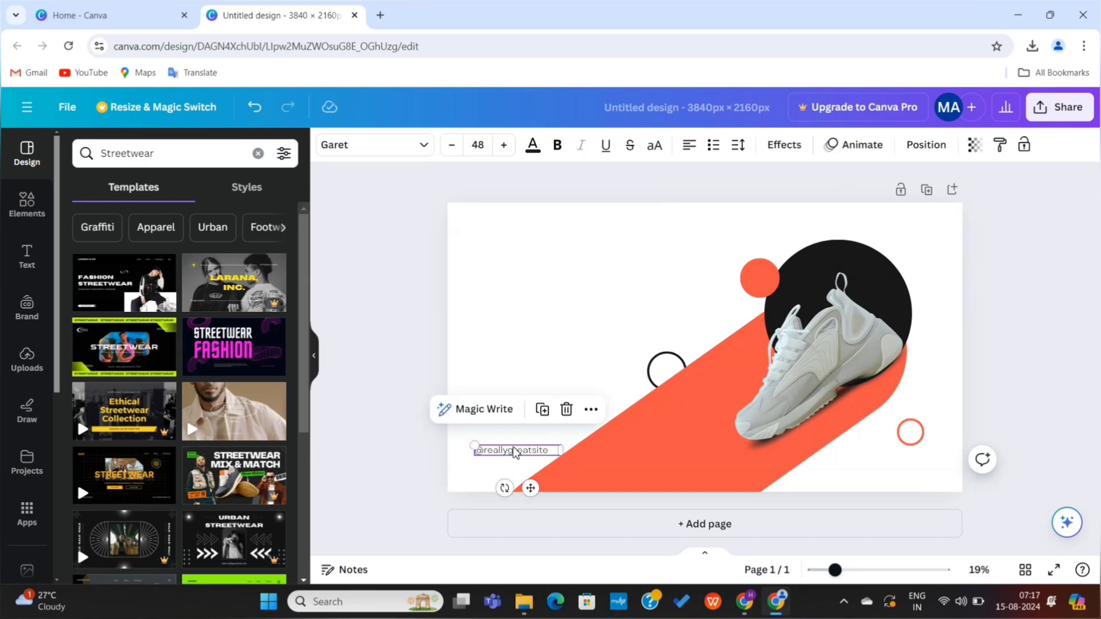
key("Delete")
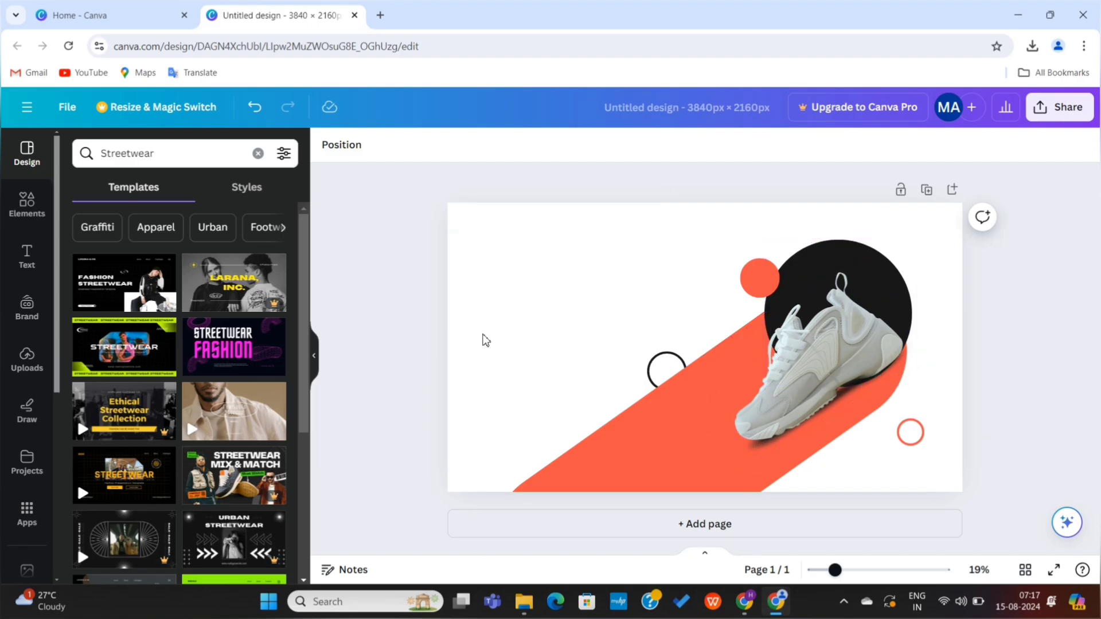
Step: Open the design's download settings from the Share menu
left_click(484, 340)
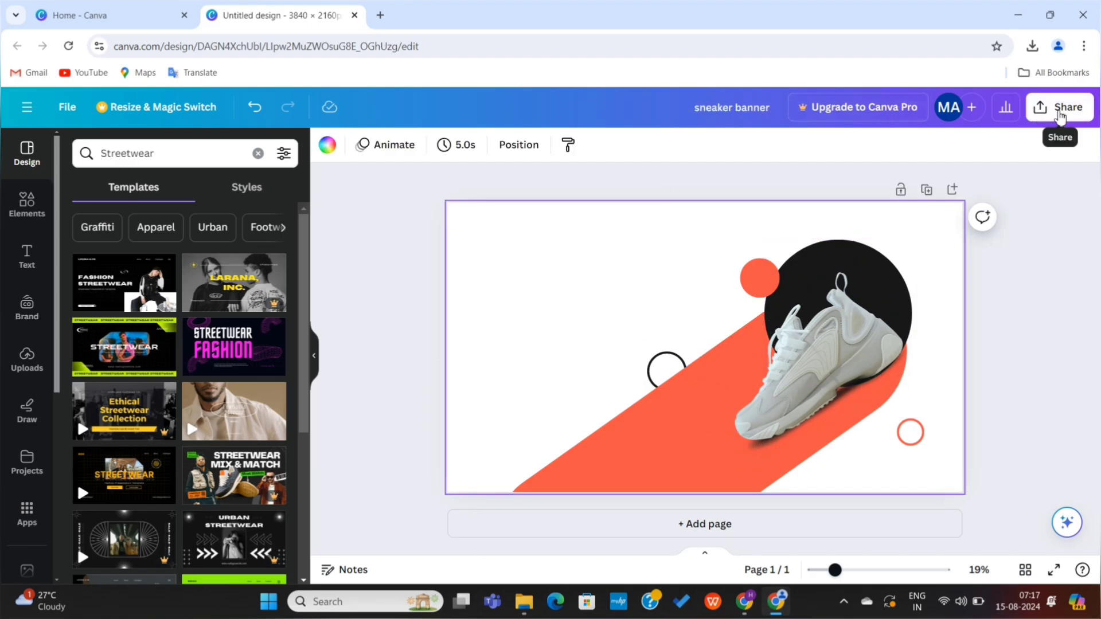
left_click(1060, 109)
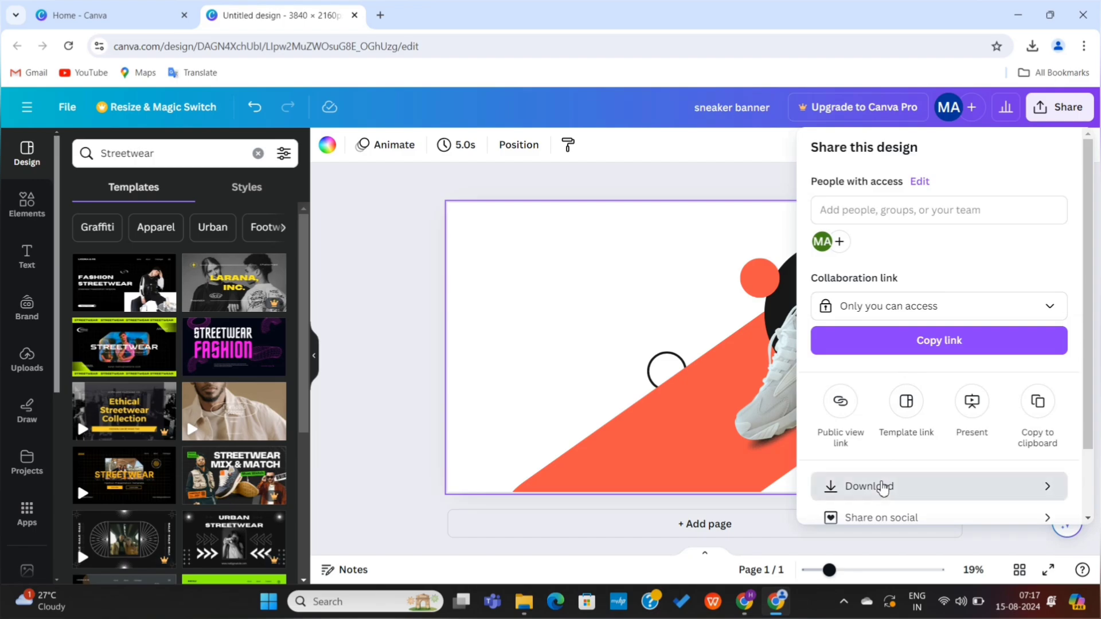
left_click(883, 485)
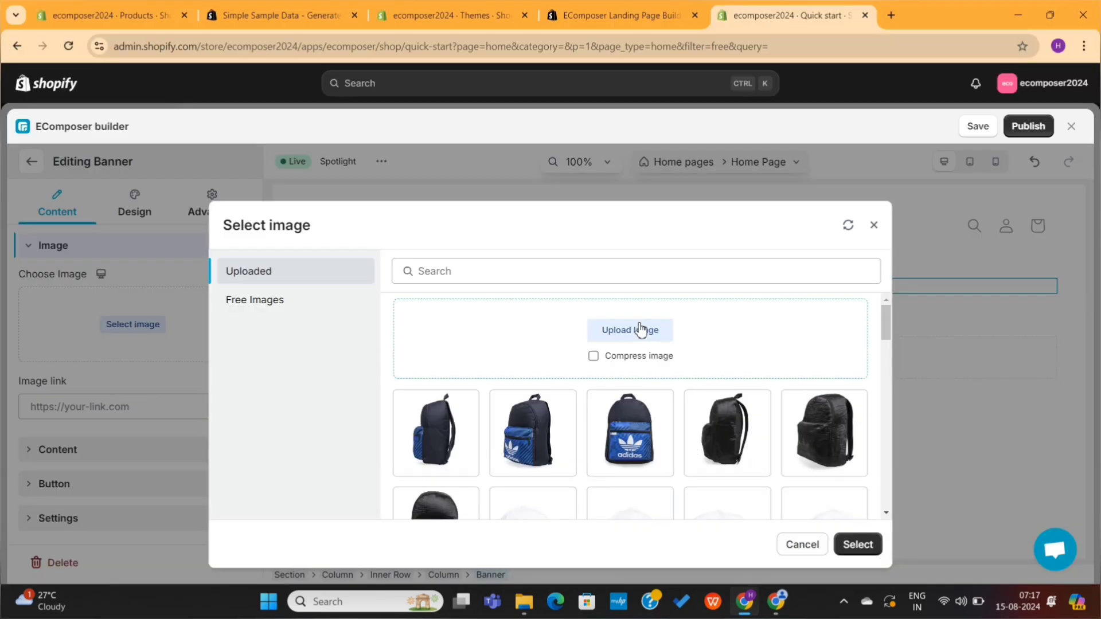
left_click(641, 330)
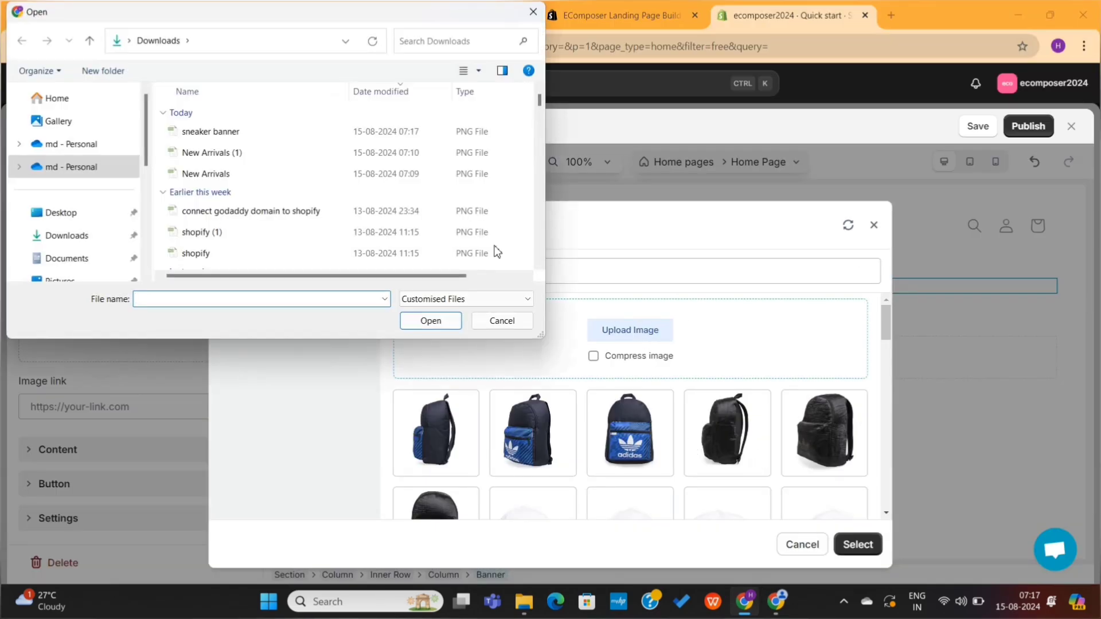
double_click(304, 132)
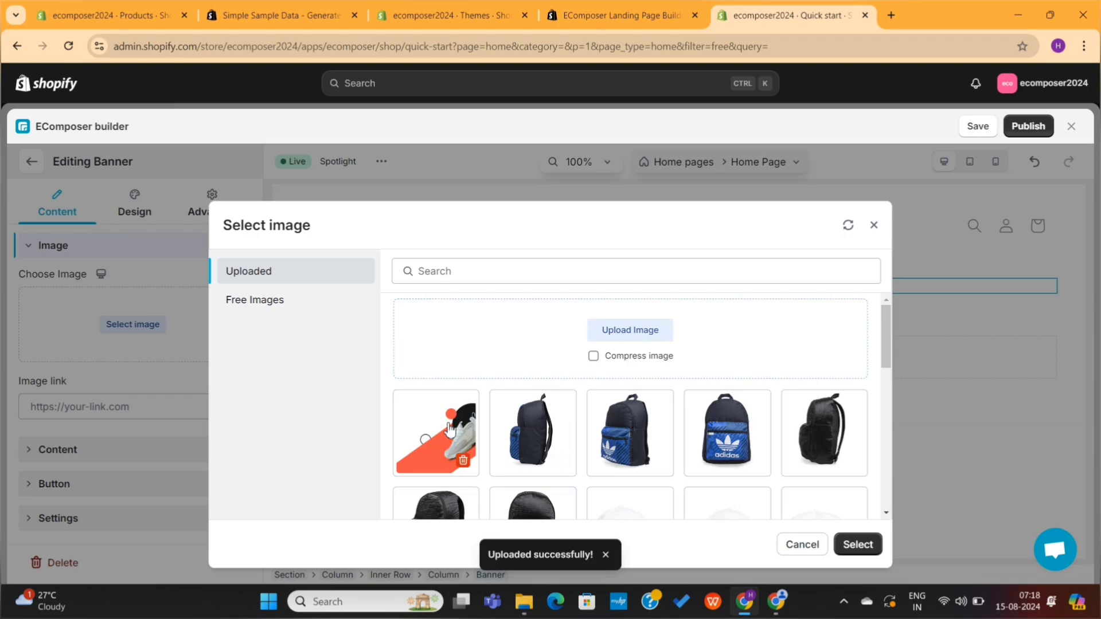
left_click(449, 430)
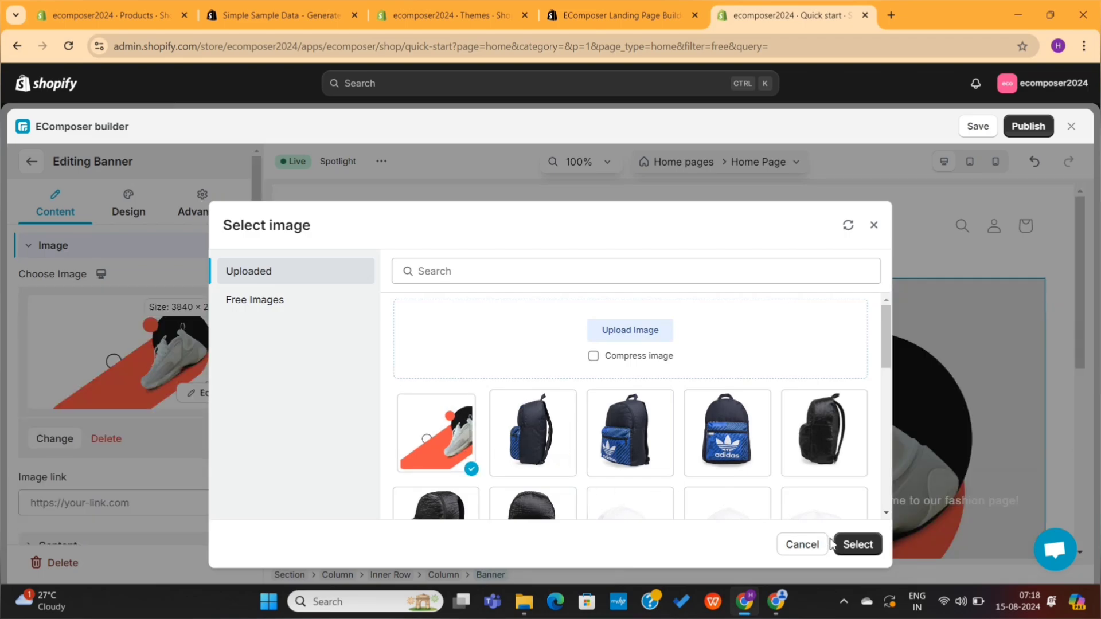
left_click(857, 545)
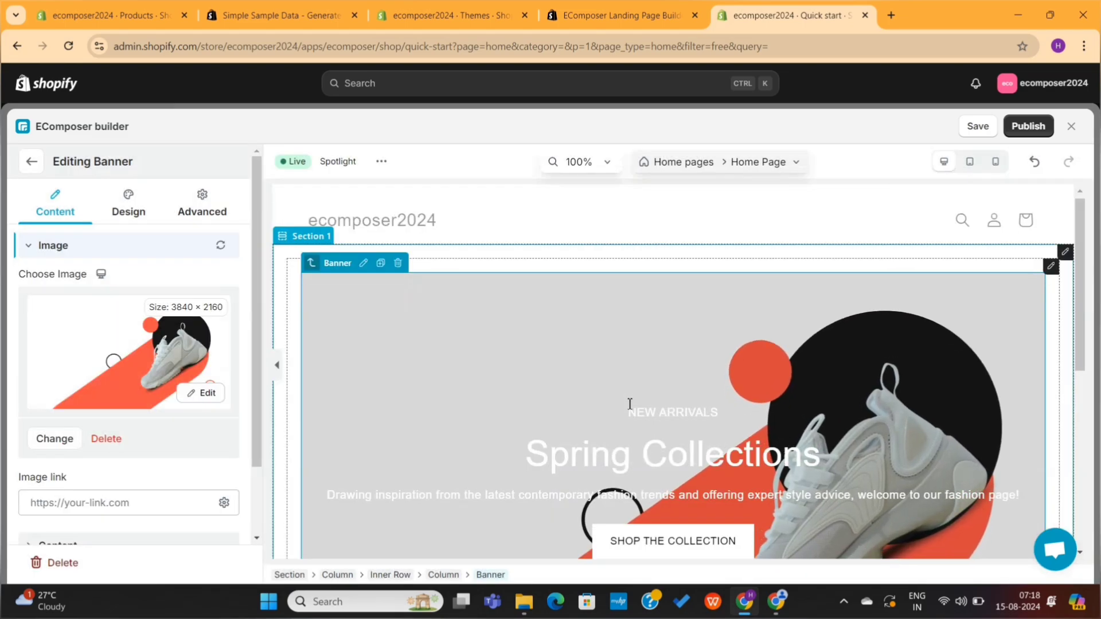
scroll(629, 400, "down", 5)
scroll(724, 289, "up", 2)
scroll(724, 290, "up", 2)
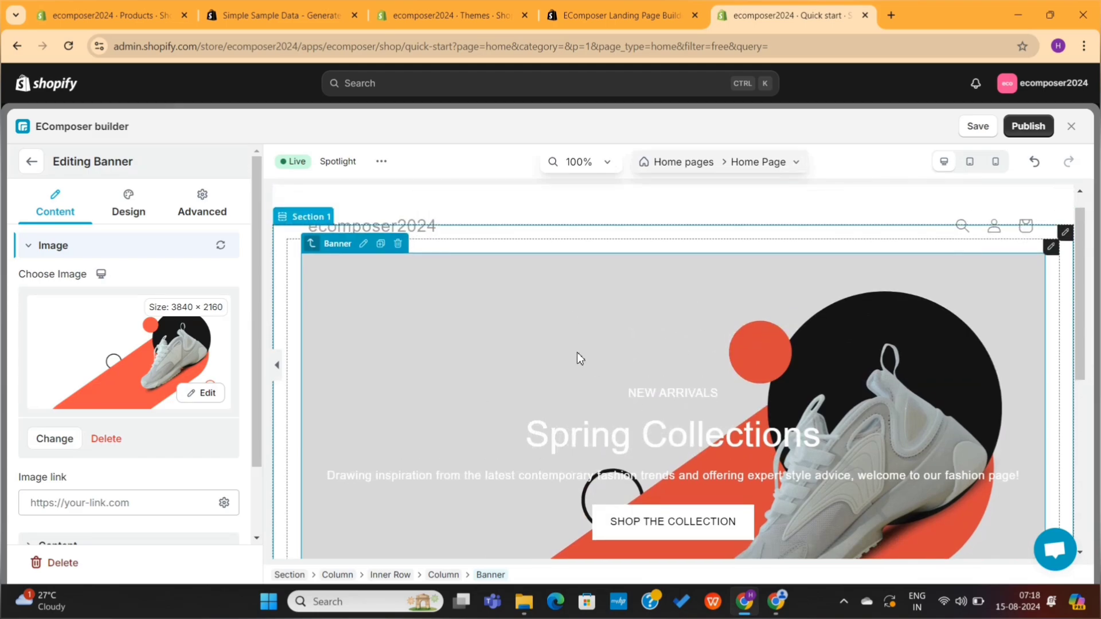
scroll(665, 349, "down", 3)
scroll(666, 348, "up", 1)
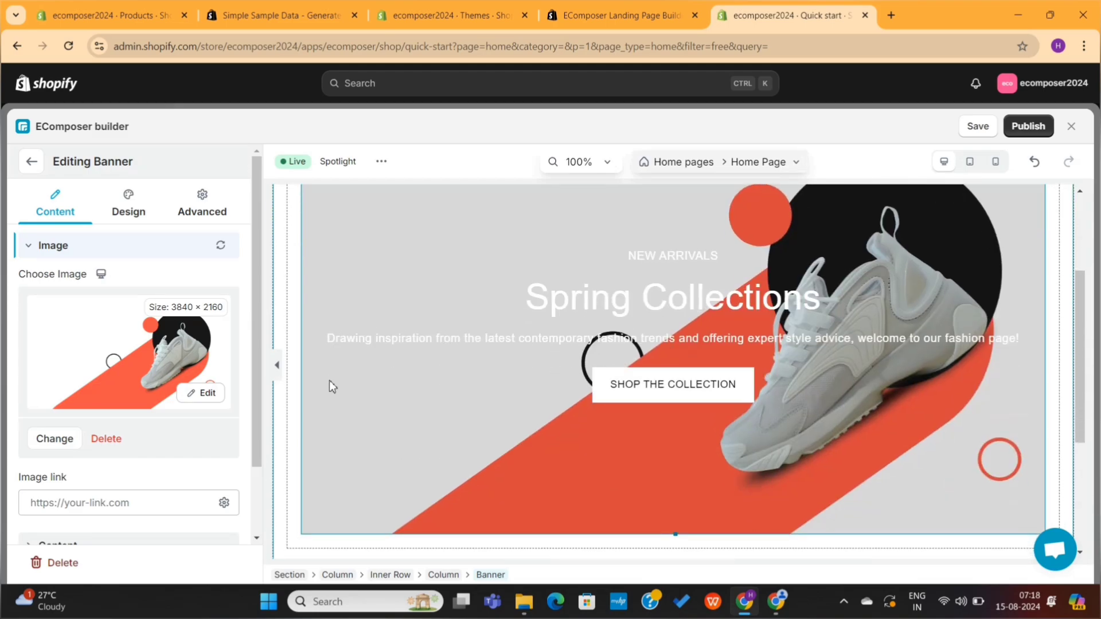
scroll(398, 343, "down", 1)
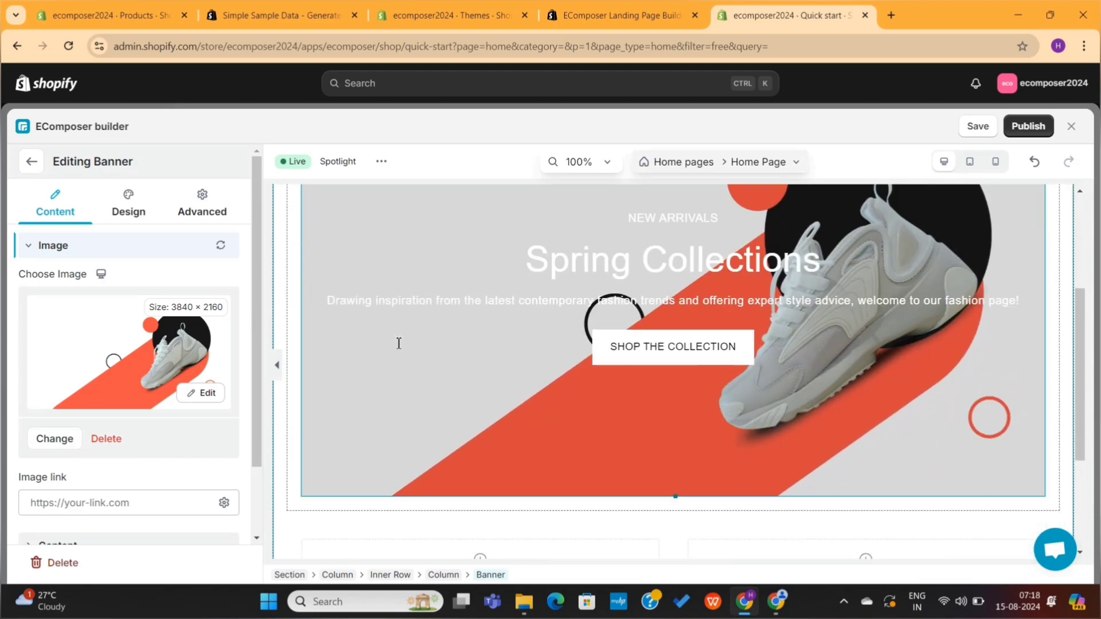
scroll(398, 343, "down", 1)
scroll(123, 356, "down", 2)
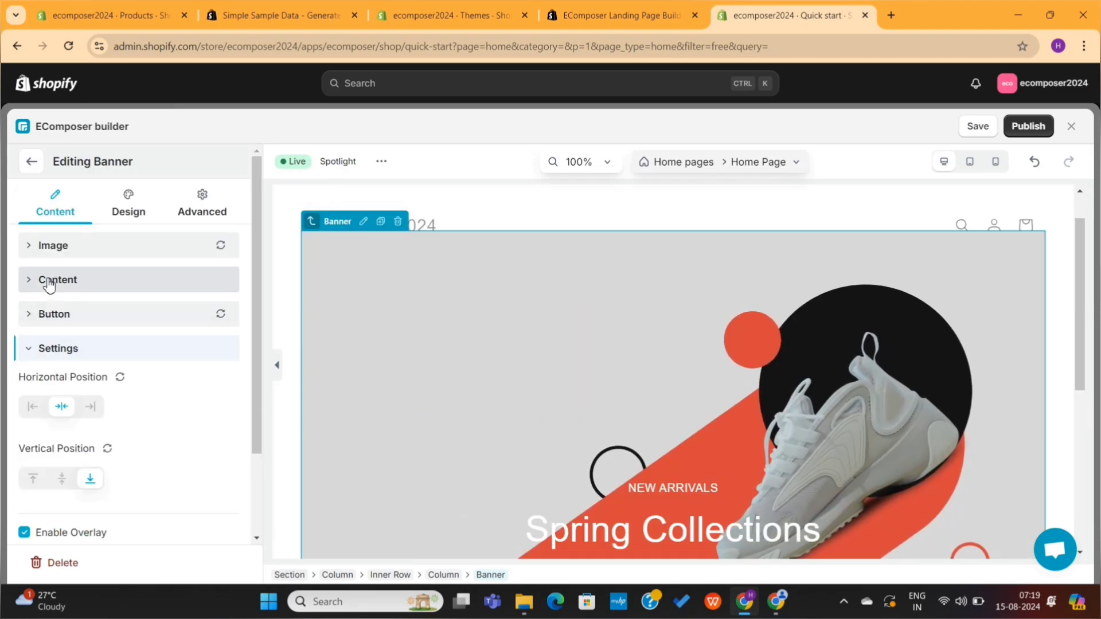
Step: Clear the banner's heading, sub heading and description text in its Content settings
left_click(46, 278)
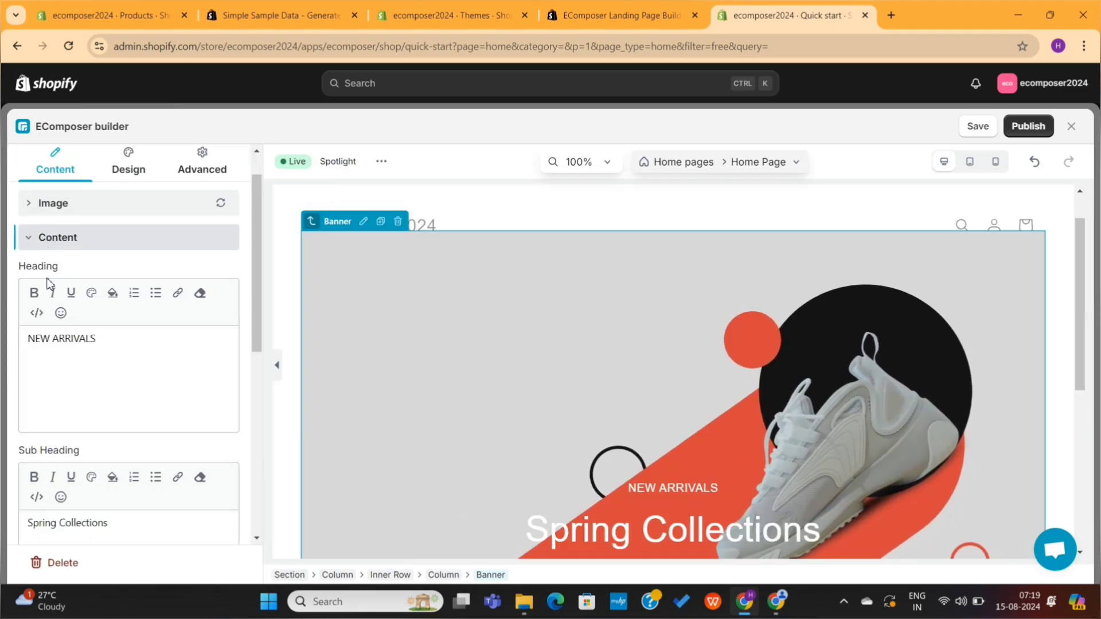
scroll(81, 306, "down", 5)
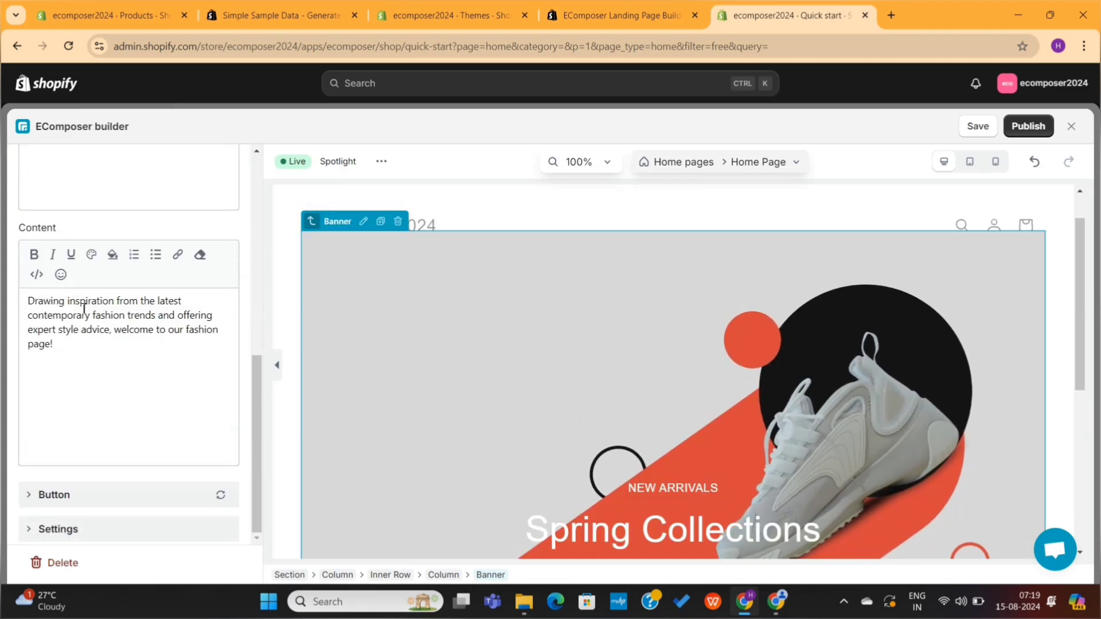
scroll(84, 308, "up", 6)
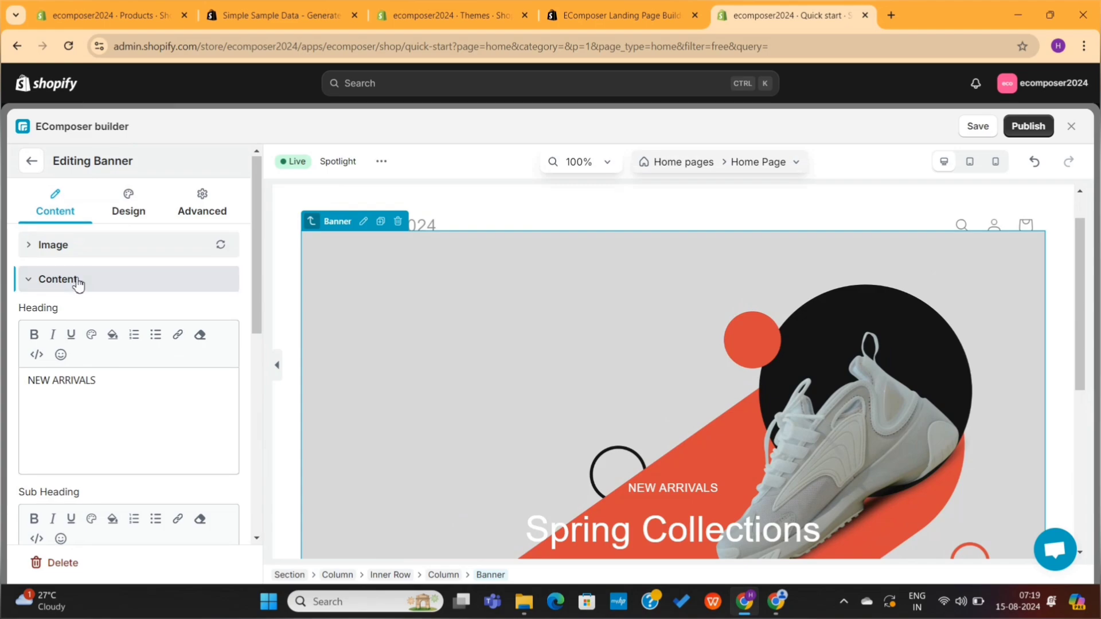
left_click_drag(96, 380, 29, 385)
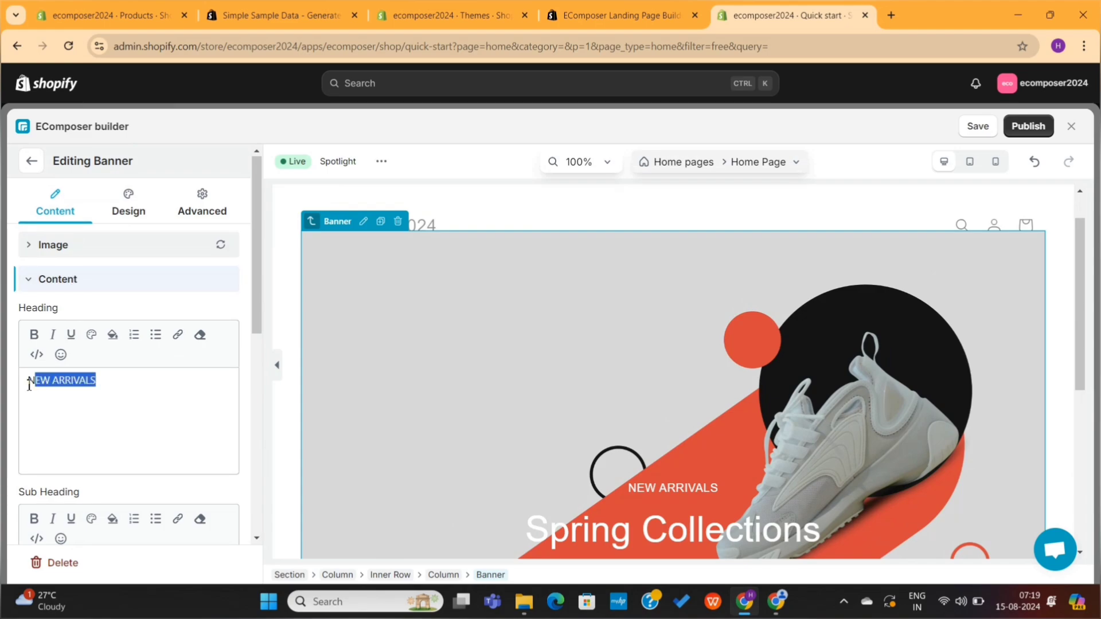
key("BackSpace")
scroll(115, 445, "down", 3)
triple_click(136, 402)
key("BackSpace")
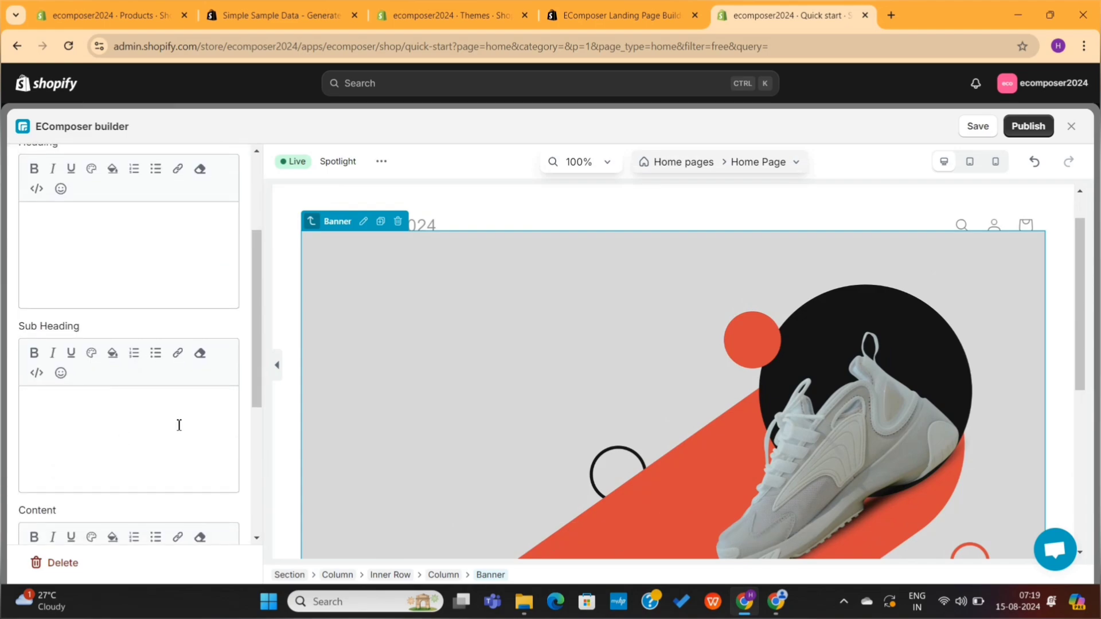
scroll(177, 425, "down", 3)
triple_click(158, 449)
key("BackSpace")
scroll(187, 444, "down", 3)
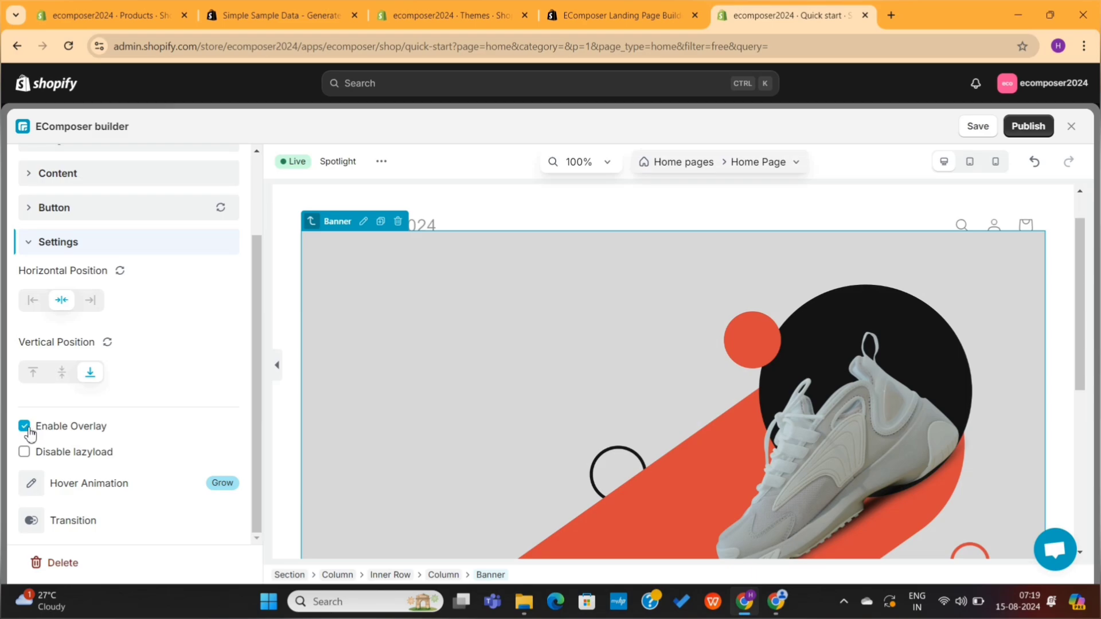
Step: Keep the grey overlay enabled and position the content vertically centred at the left
left_click(25, 428)
scroll(493, 380, "down", 3)
scroll(524, 383, "up", 4)
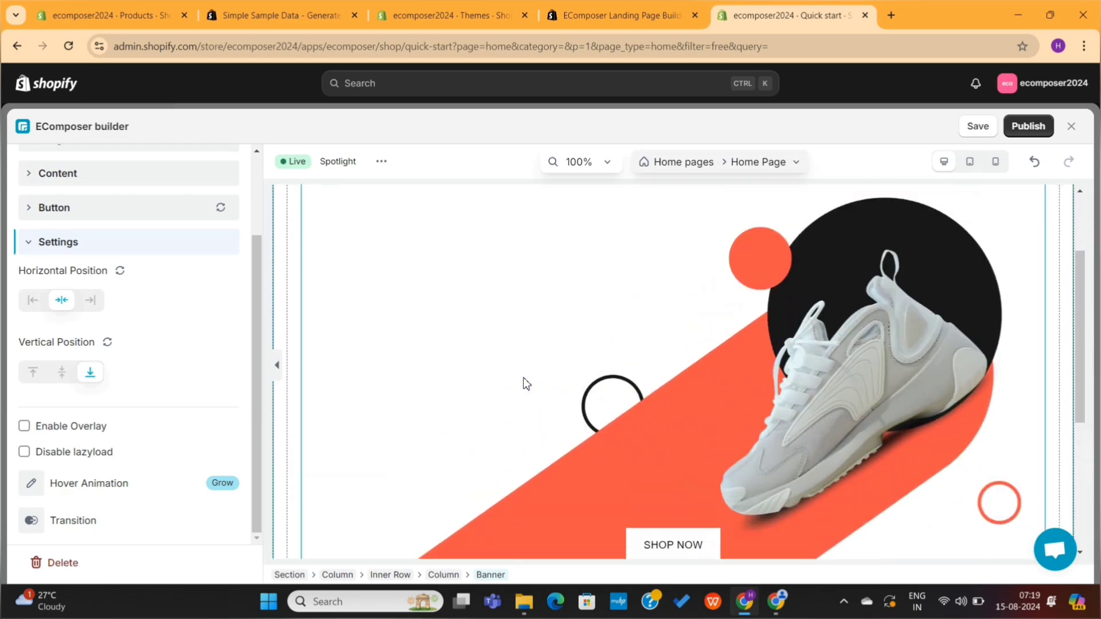
scroll(524, 383, "down", 2)
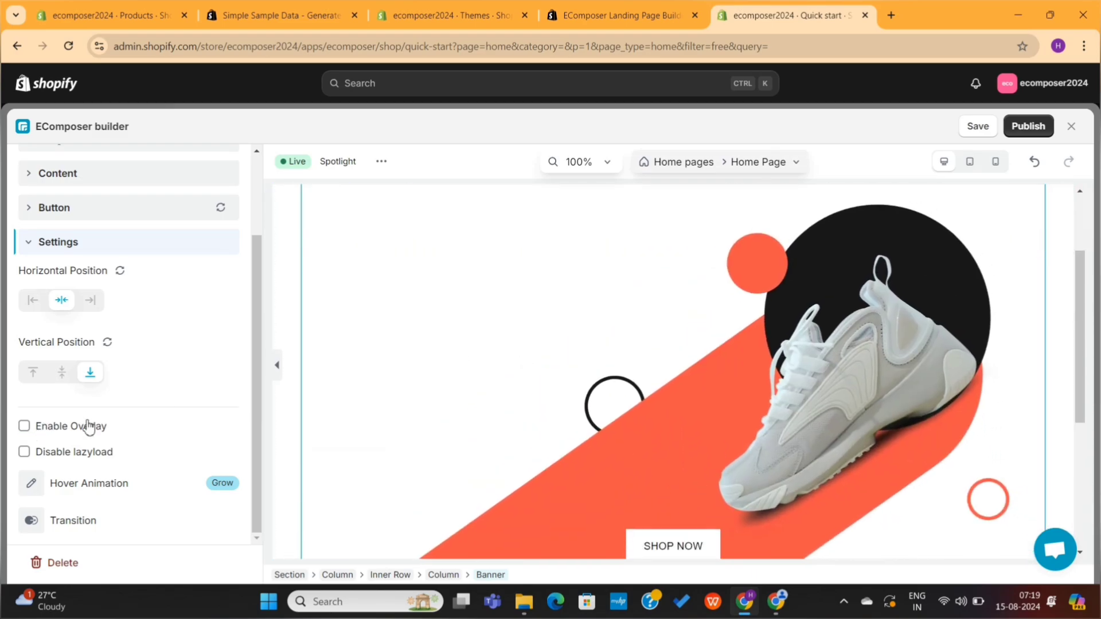
left_click(24, 428)
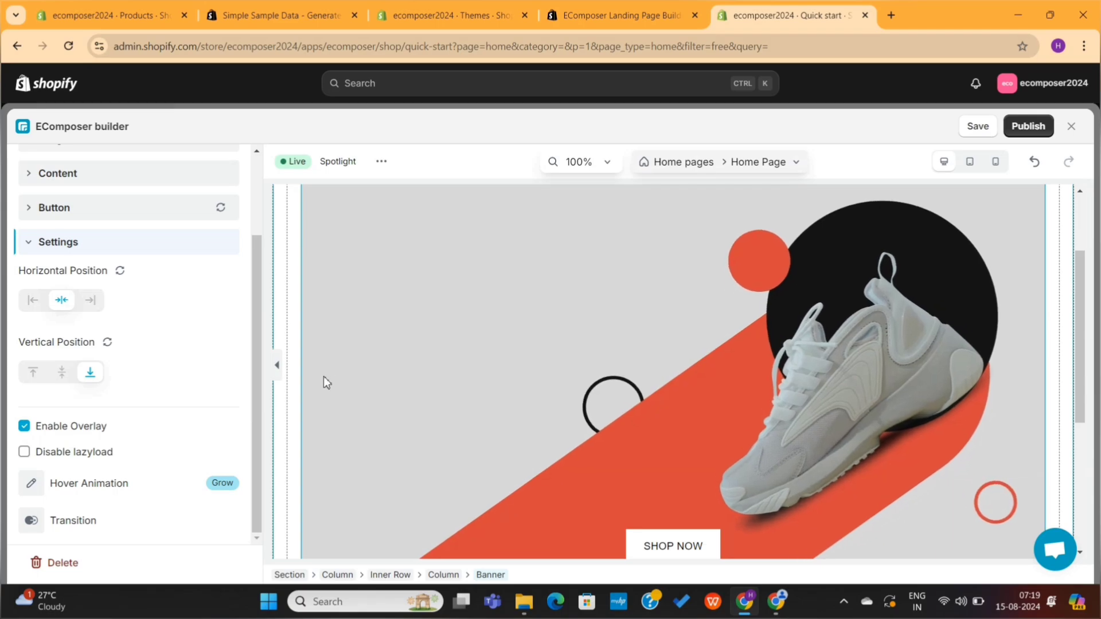
left_click(62, 373)
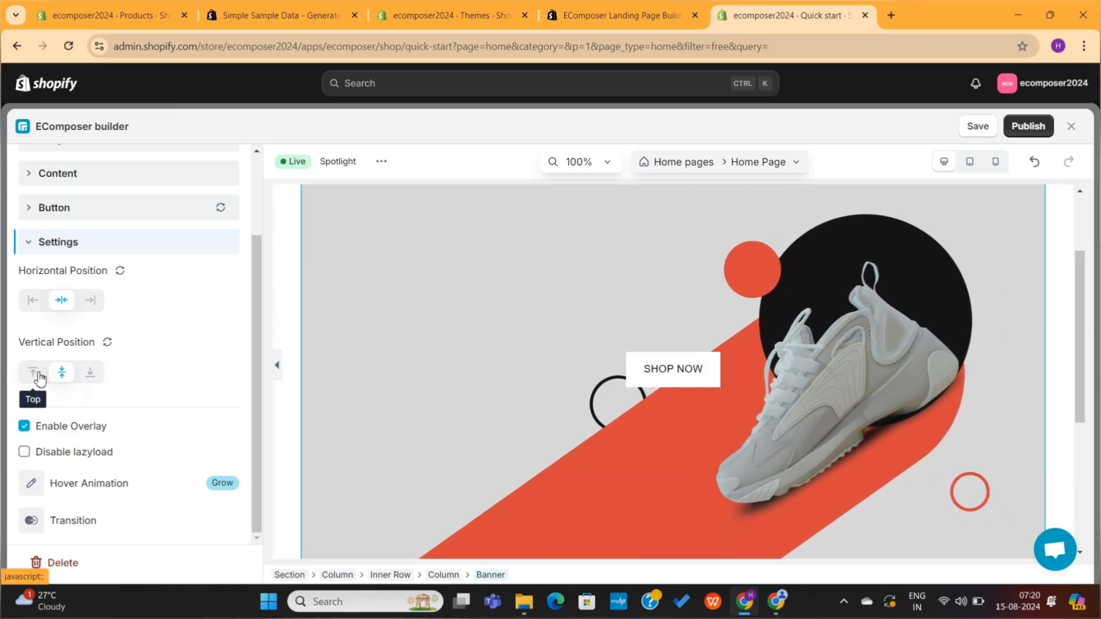
left_click(35, 302)
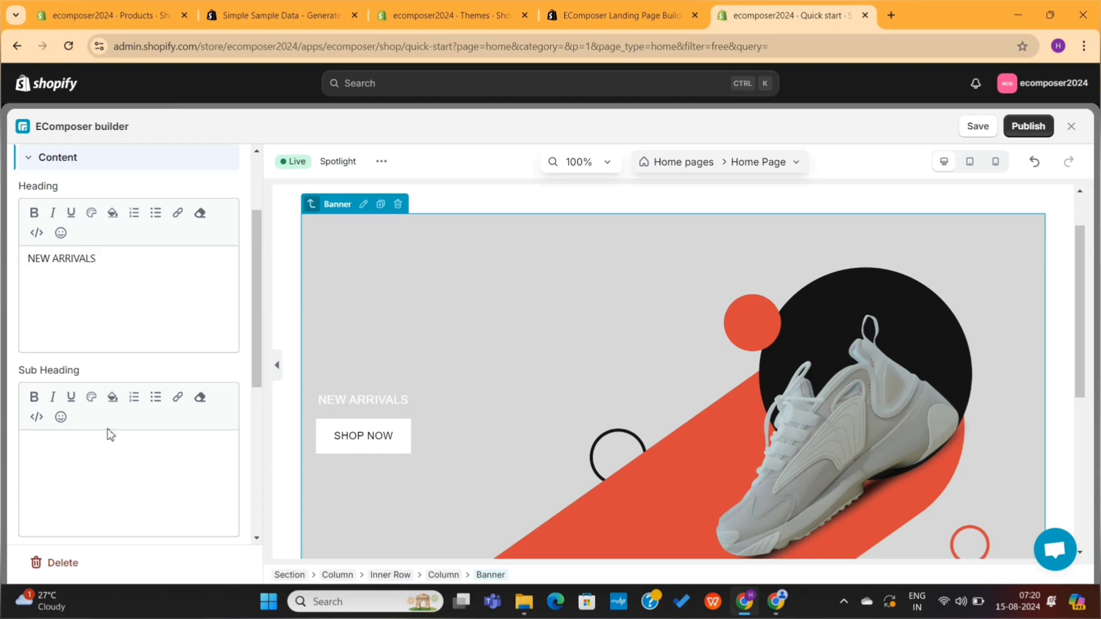
Step: Enter the sub heading 'Spring sale' and the description 'Live Now!'
left_click(101, 479)
type("SH")
type("ring sales")
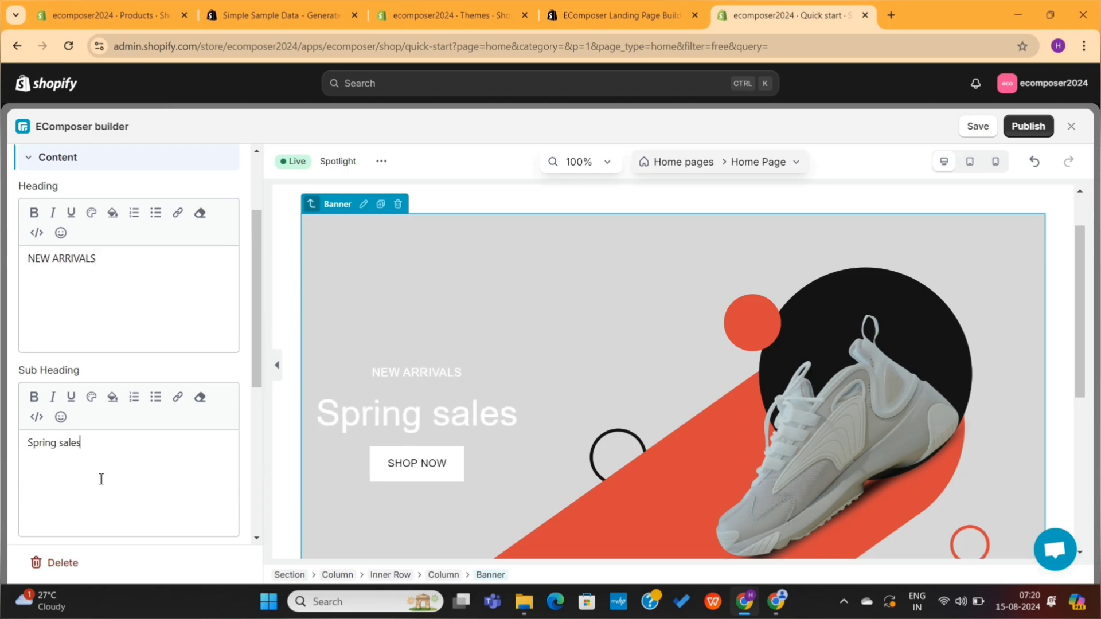
scroll(101, 479, "down", 4)
left_click(89, 447)
type("Live Now!")
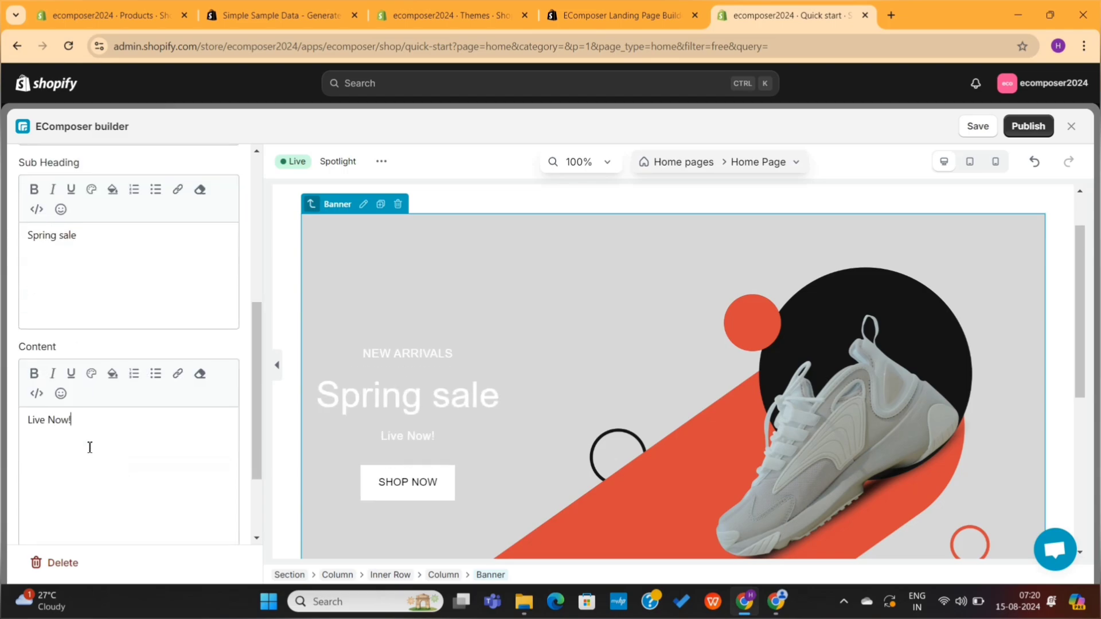
scroll(504, 455, "down", 3)
scroll(504, 455, "up", 2)
scroll(121, 384, "up", 5)
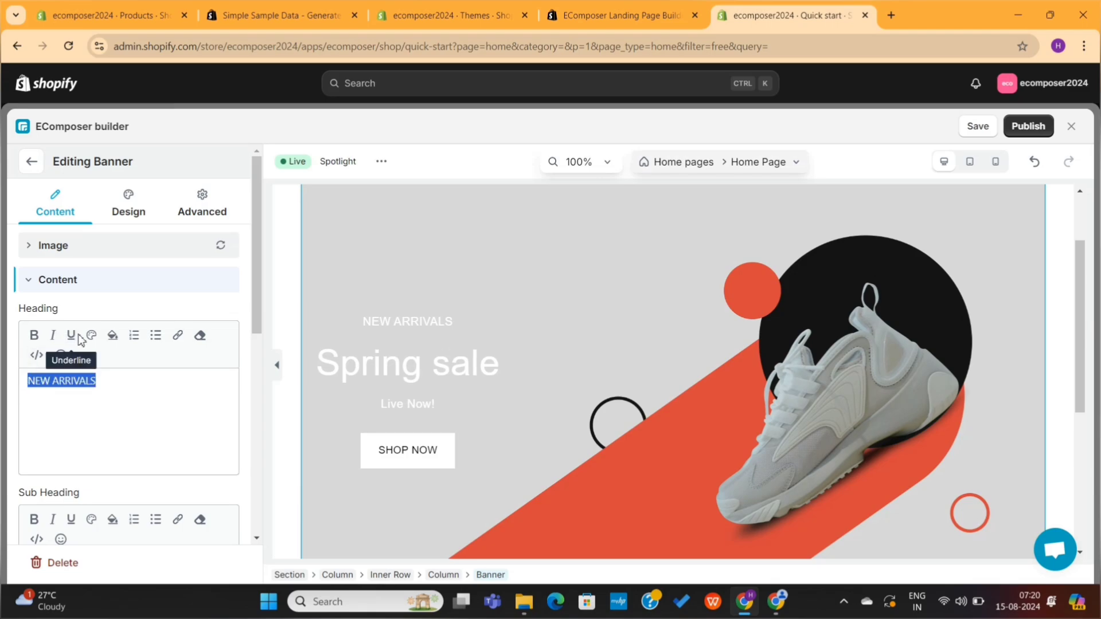
Step: Underline the NEW ARRIVALS heading and select the empty left column below the banner
left_click(109, 418)
scroll(523, 418, "down", 3)
scroll(604, 369, "up", 3)
scroll(604, 369, "down", 3)
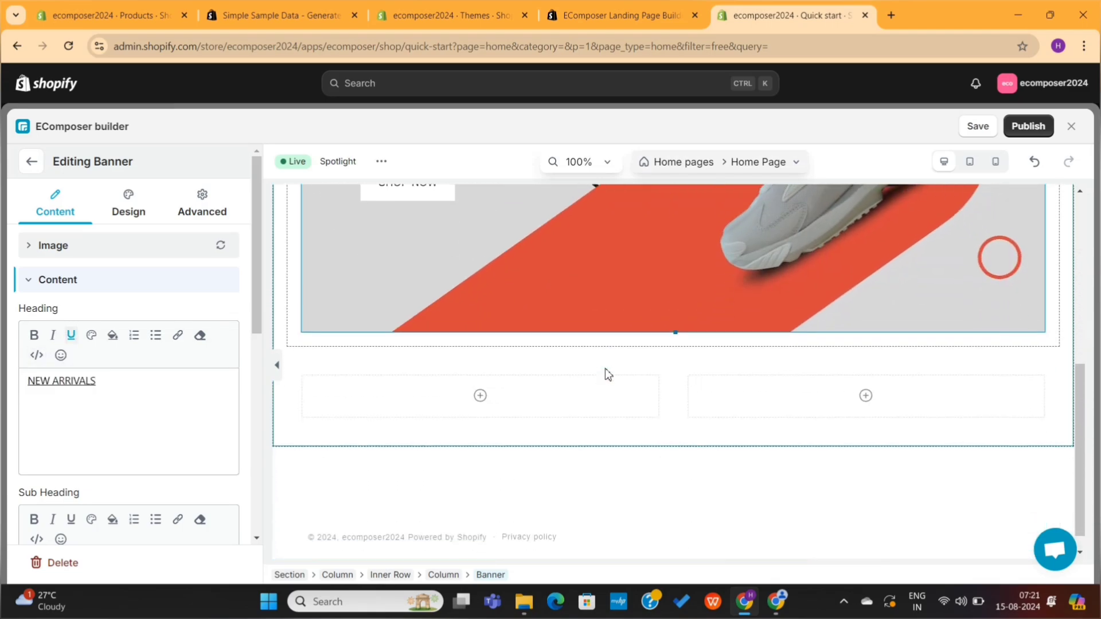
left_click(514, 376)
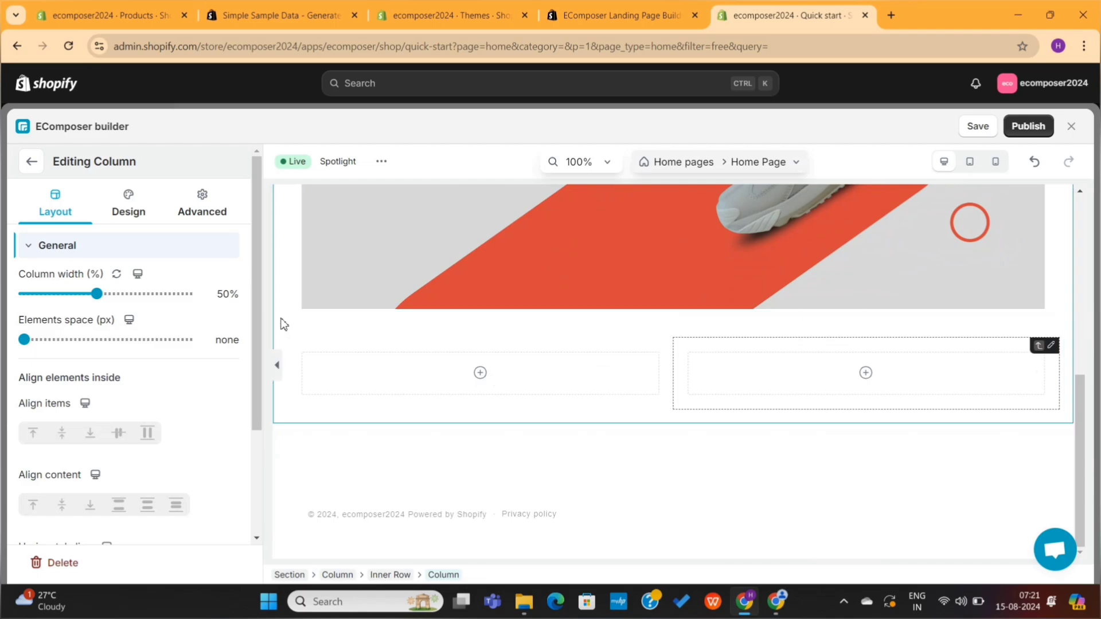
Step: Add a Heading to the left column and apply the Heading Highlight Text preset
left_click(32, 164)
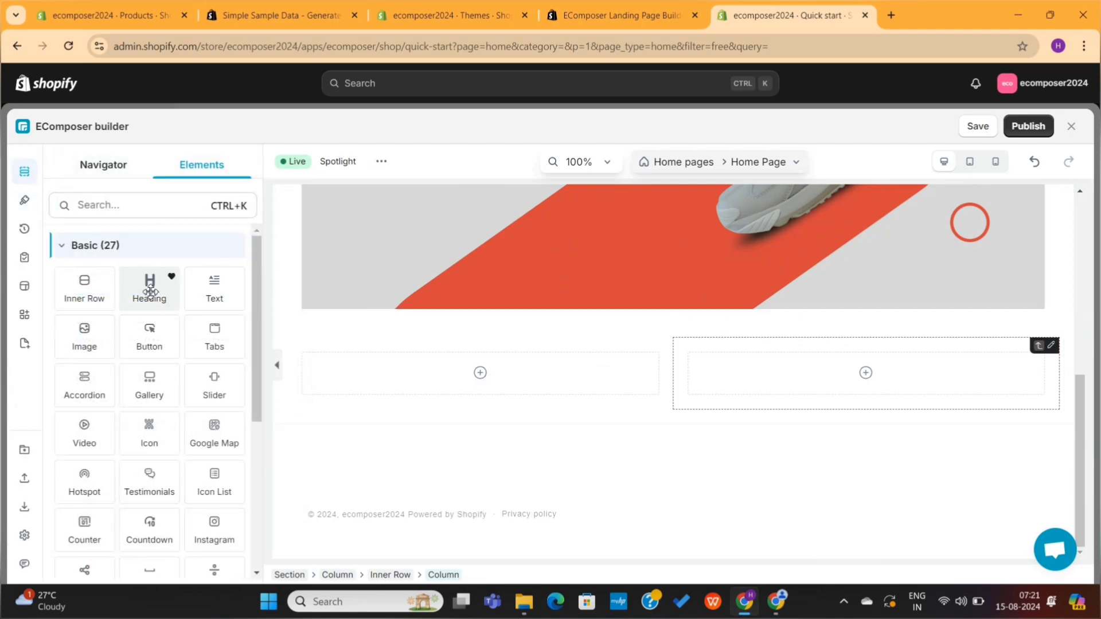
left_click_drag(150, 292, 408, 370)
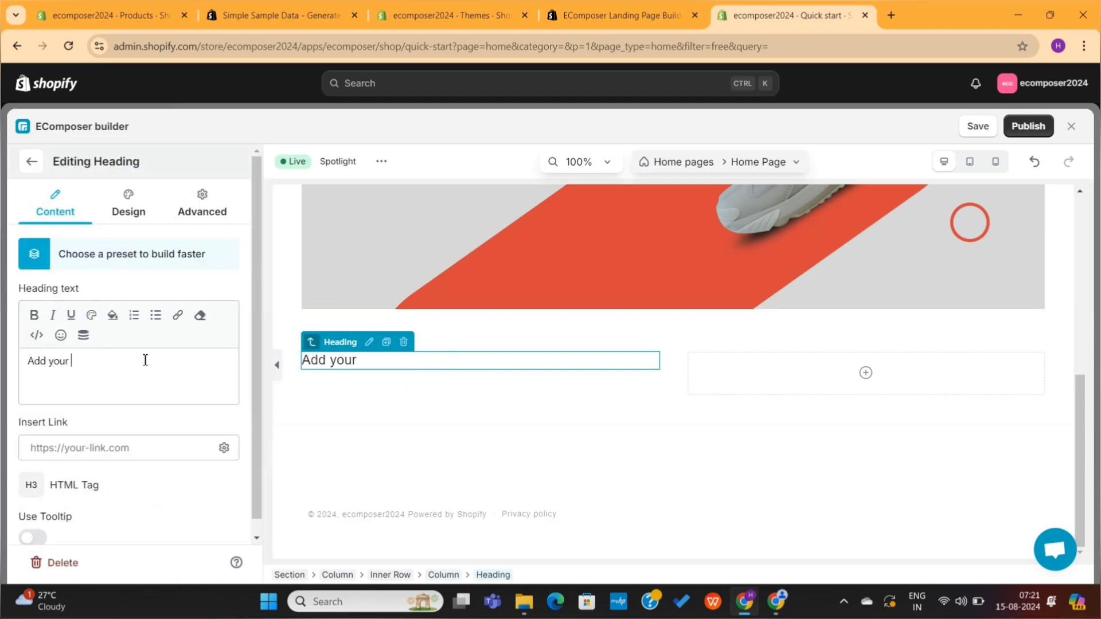
left_click(150, 255)
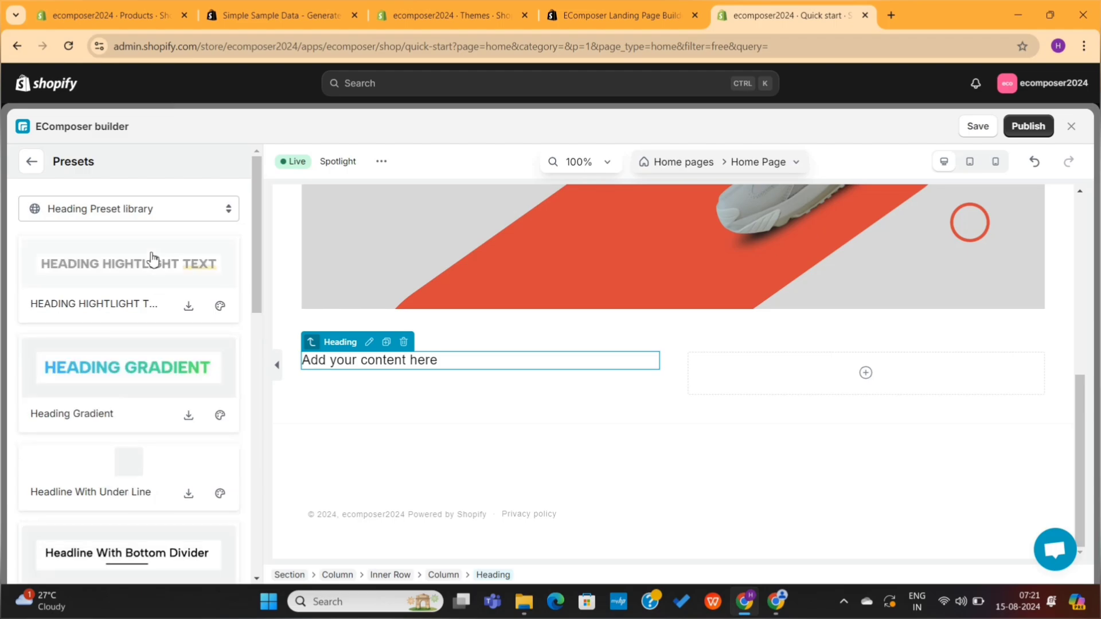
scroll(138, 399, "down", 10)
scroll(141, 401, "down", 1)
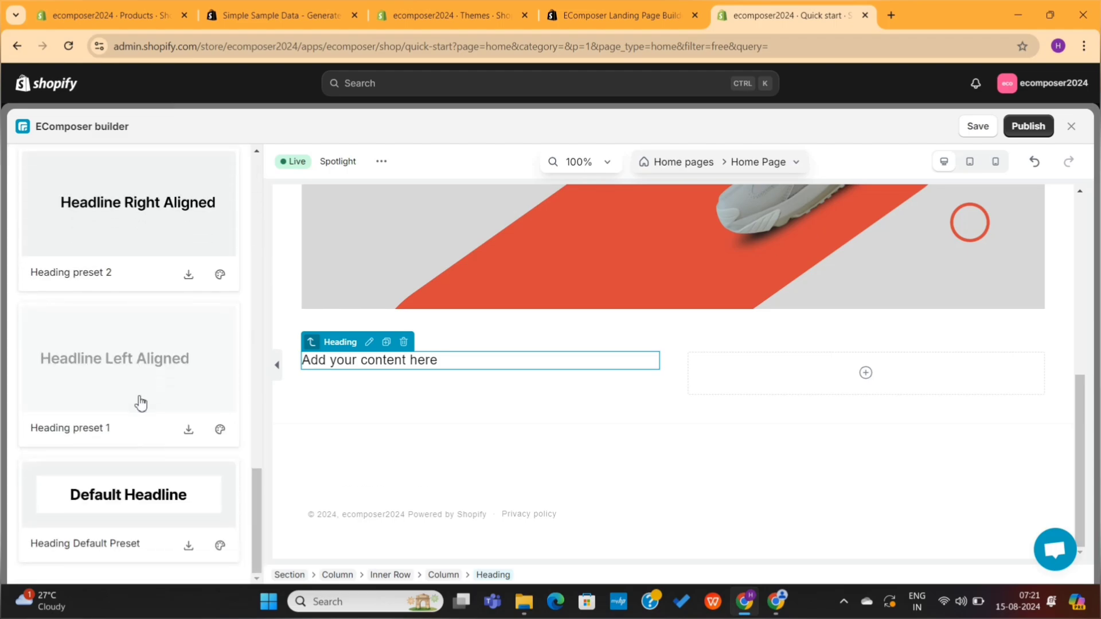
scroll(140, 404, "up", 10)
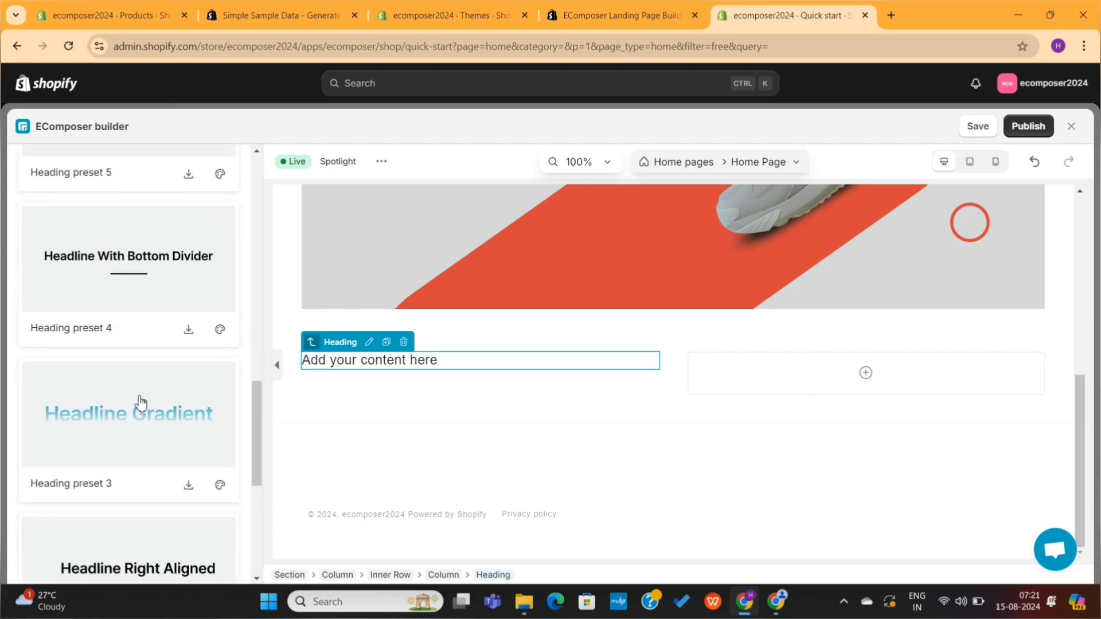
scroll(141, 403, "up", 1)
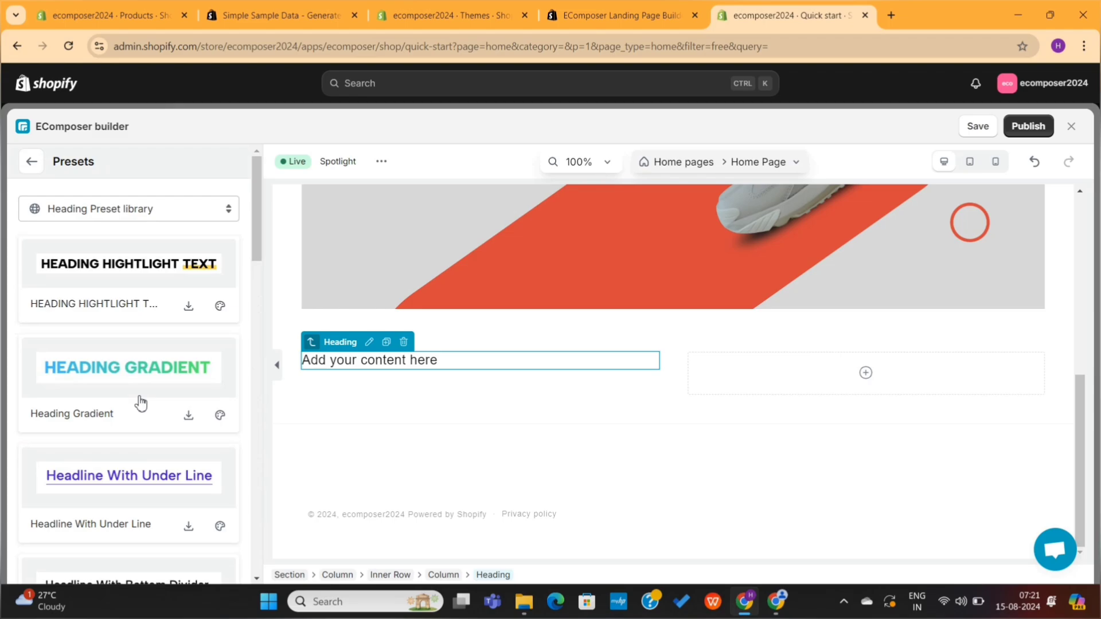
left_click(131, 273)
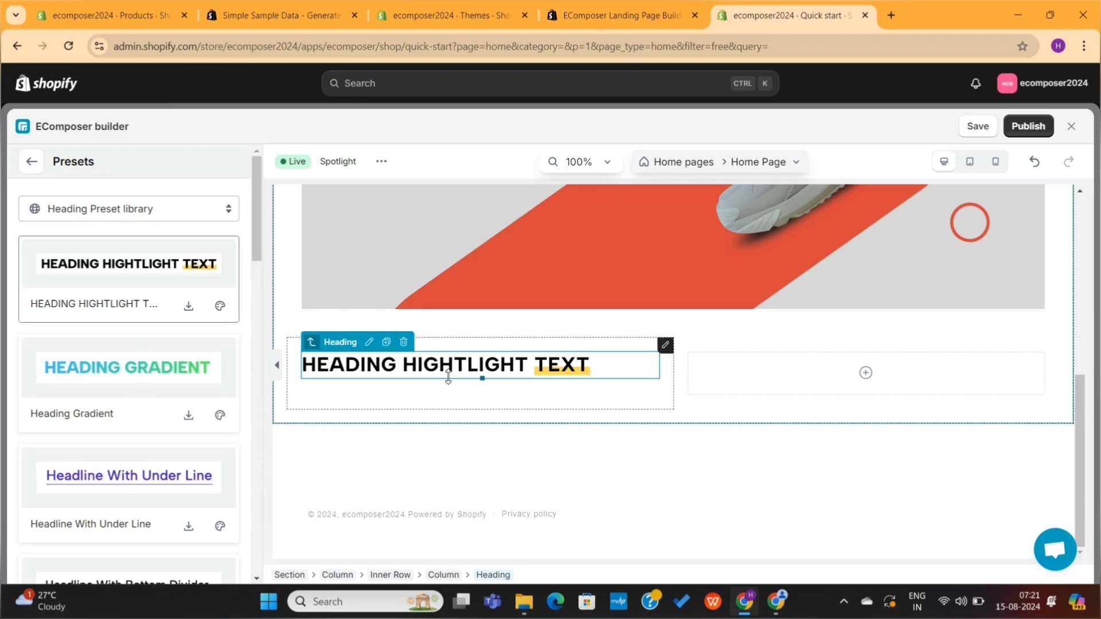
Step: Change the heading text to read WELCOME TO OUR STORE
left_click_drag(129, 439, 13, 443)
type("WELCOME TO OUR STORE")
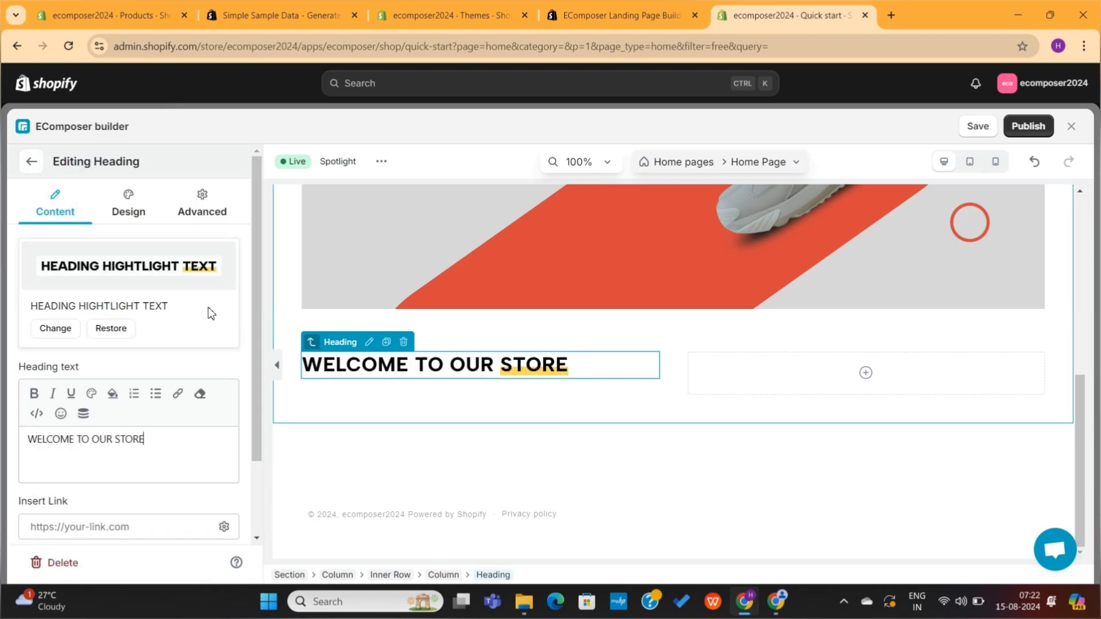
left_click(31, 161)
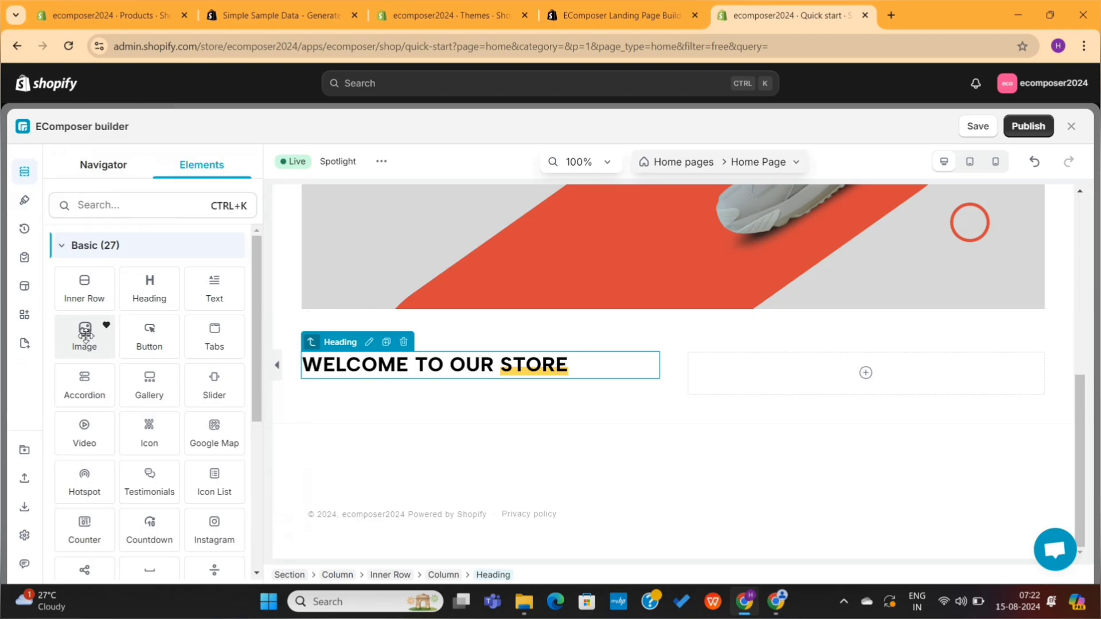
Step: Place the Lambard white sneakers image in the right column and a text paragraph under the heading
left_click_drag(85, 335, 780, 374)
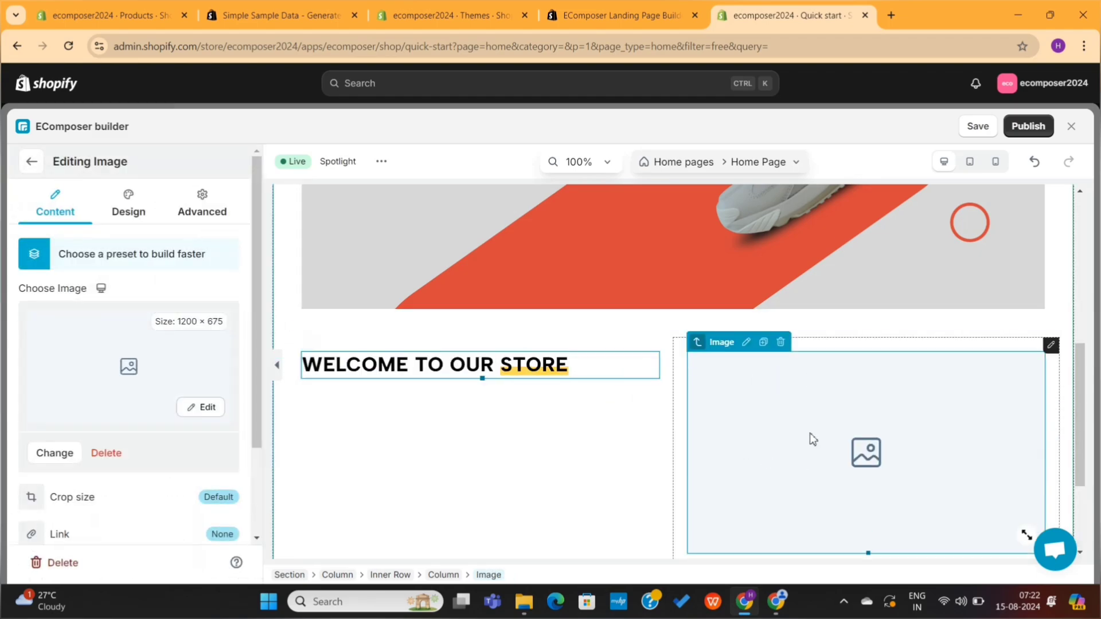
left_click(133, 364)
scroll(615, 451, "down", 1)
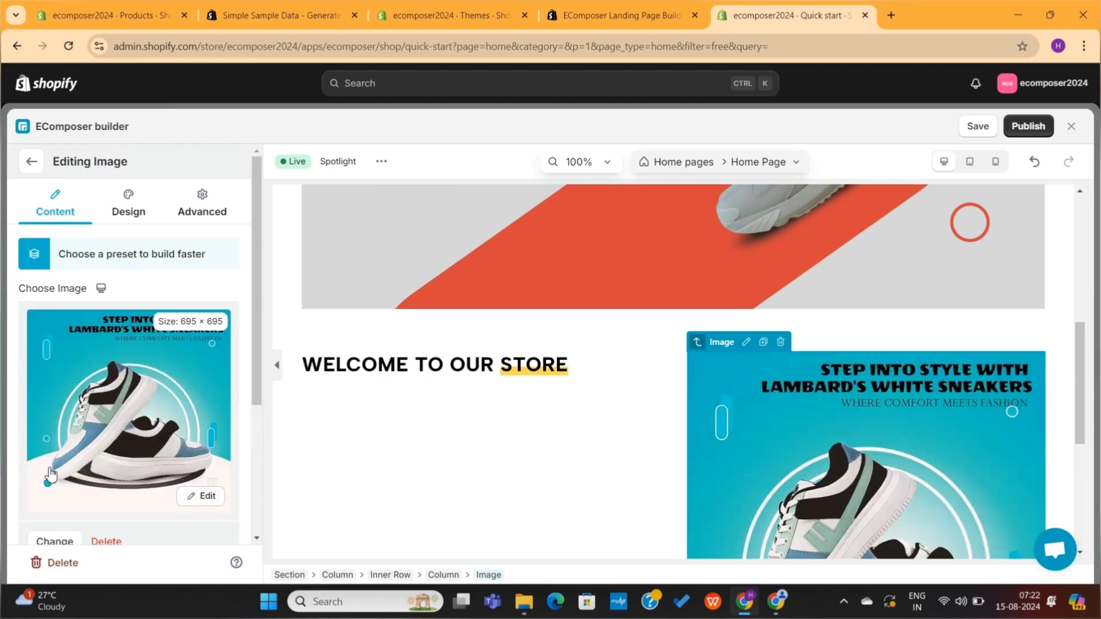
scroll(843, 446, "down", 3)
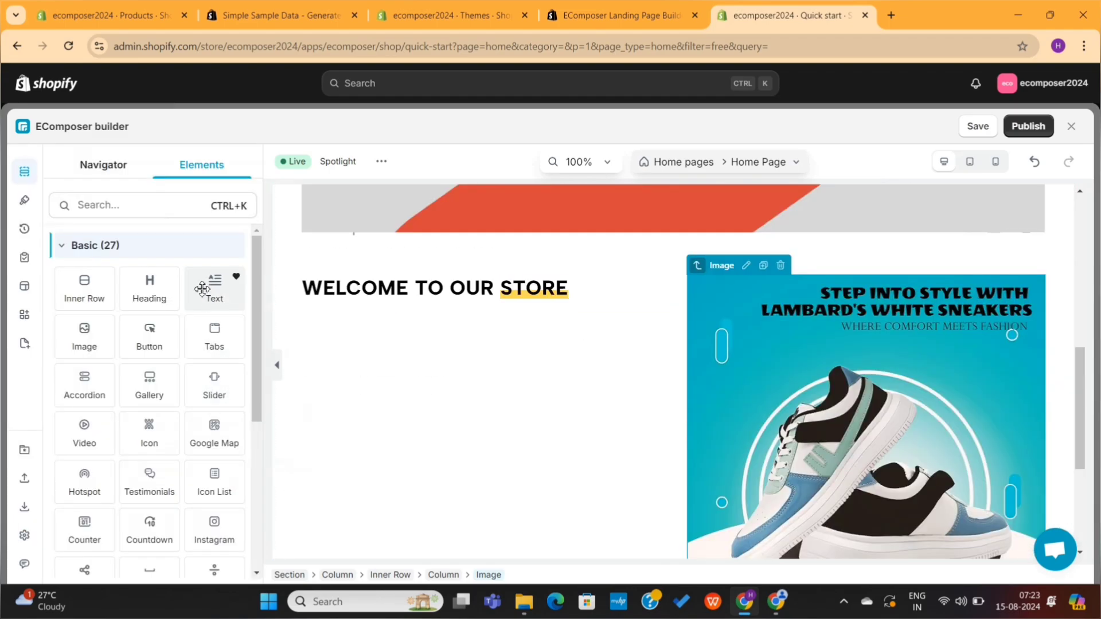
left_click_drag(202, 289, 417, 314)
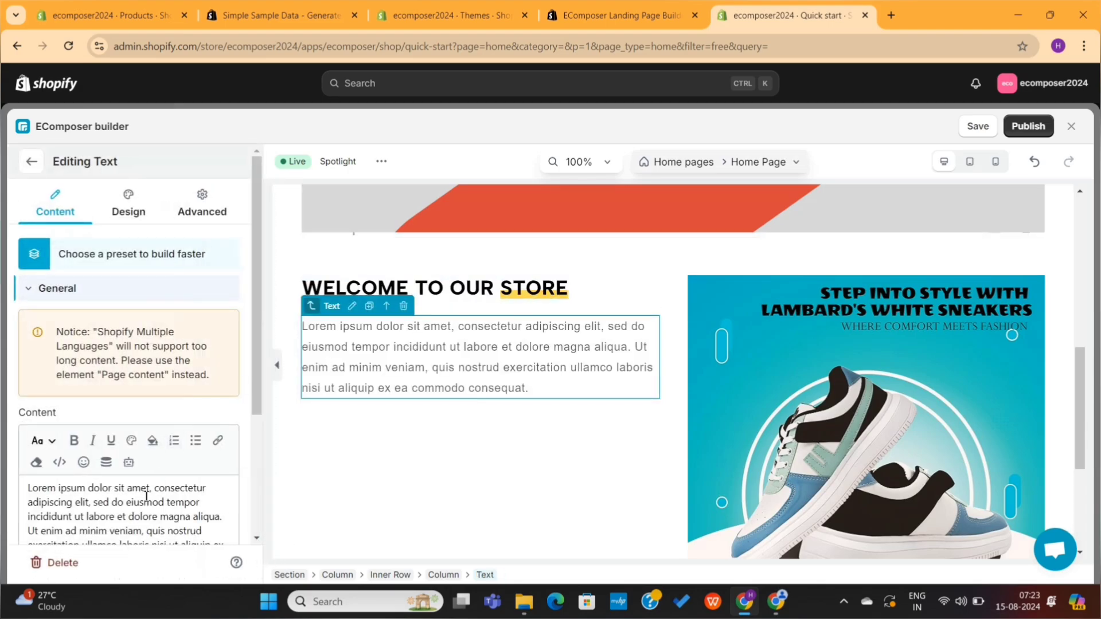
Step: Add a three-item icon list below the welcome text, with icons on top and items stacked vertically
scroll(146, 497, "down", 2)
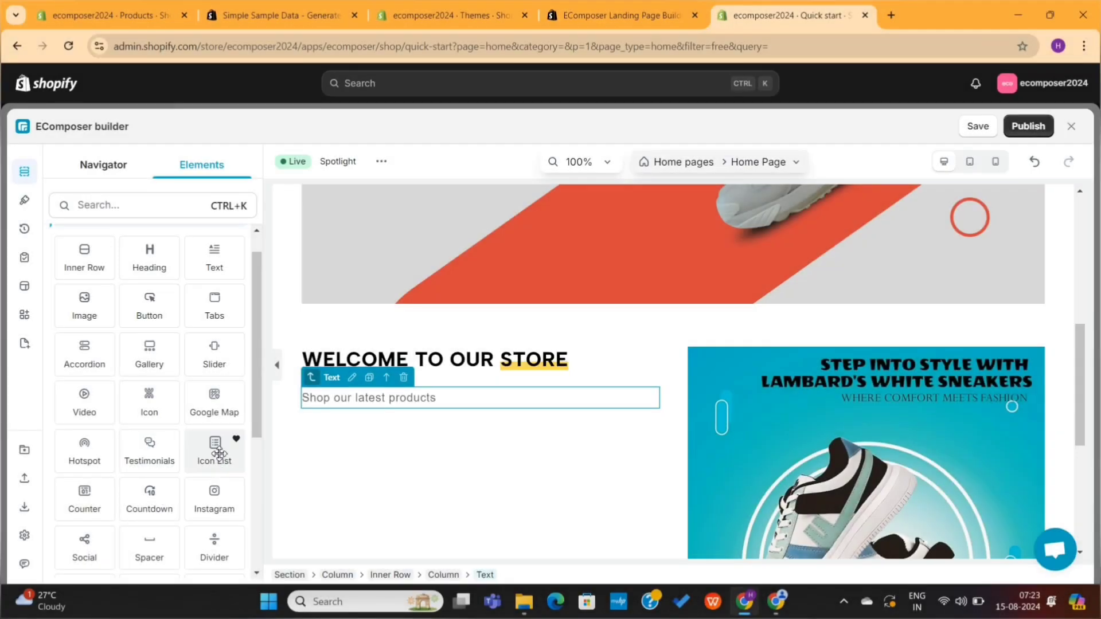
left_click_drag(215, 450, 401, 370)
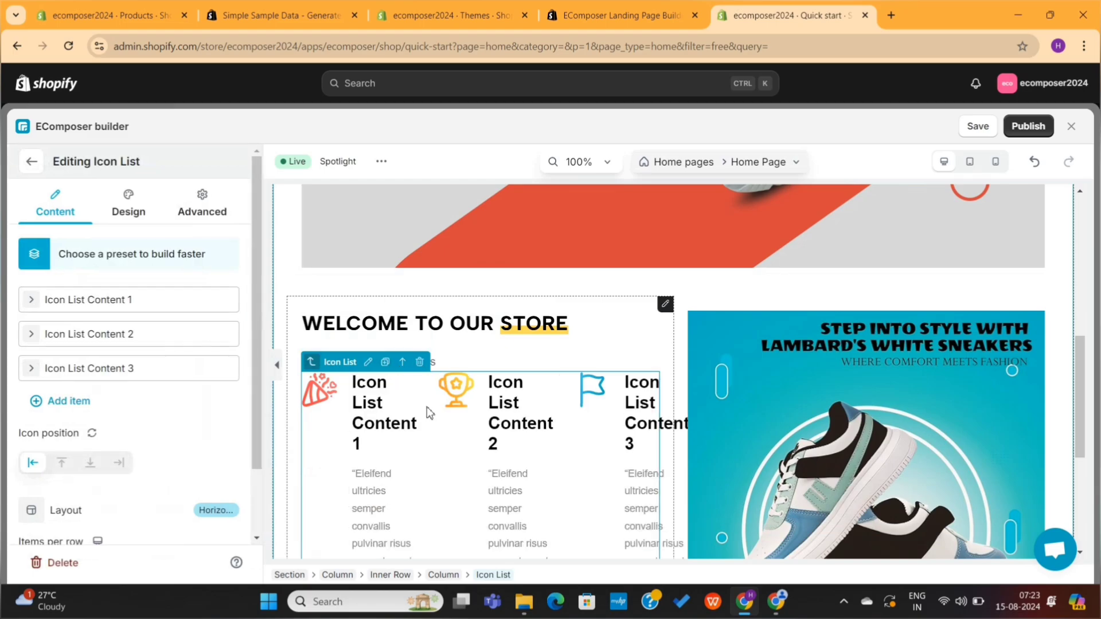
left_click(62, 465)
scroll(199, 445, "down", 1)
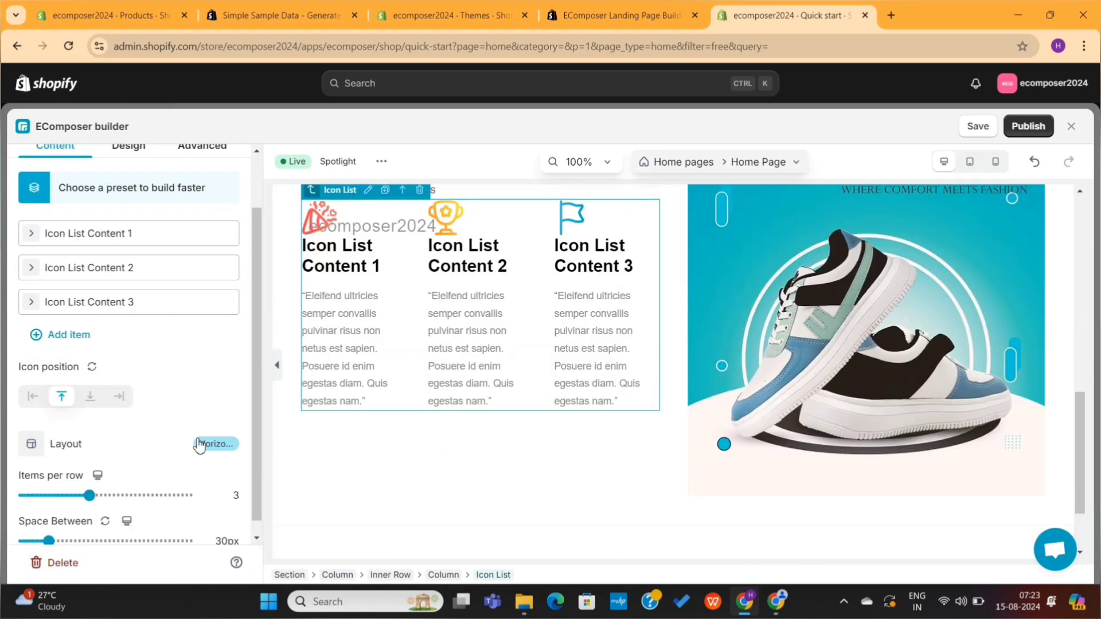
left_click(216, 446)
left_click(91, 512)
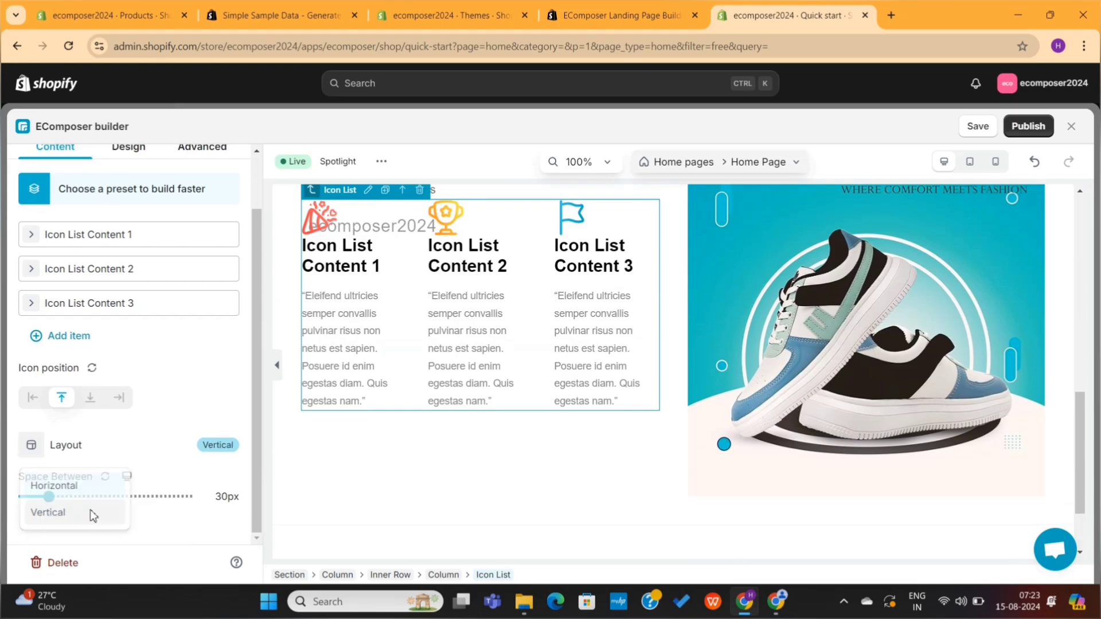
left_click(133, 217)
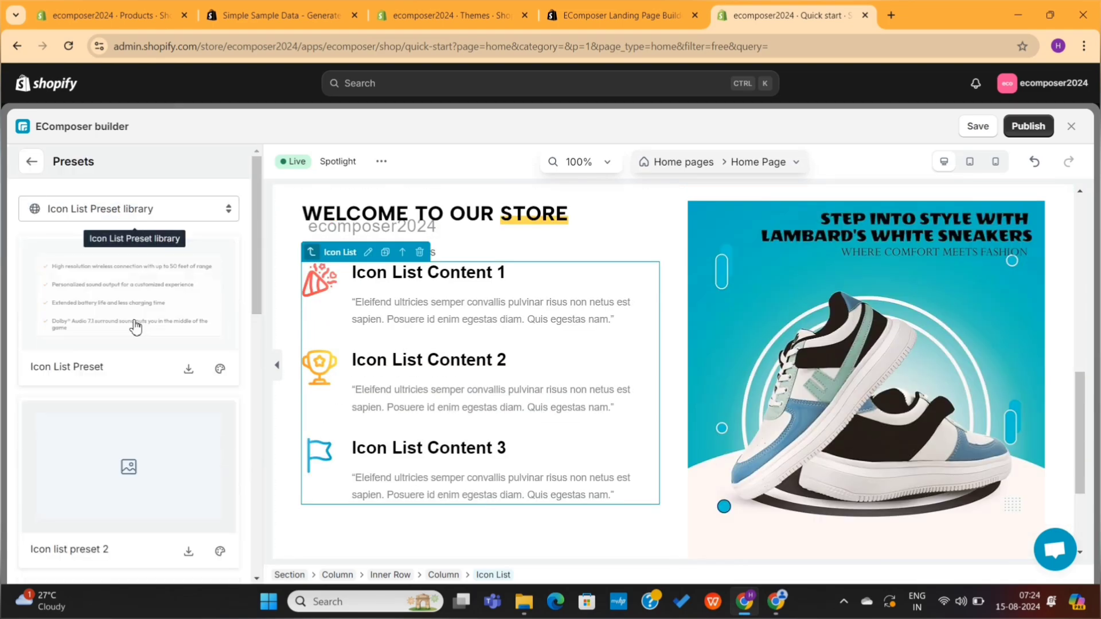
scroll(134, 441, "down", 10)
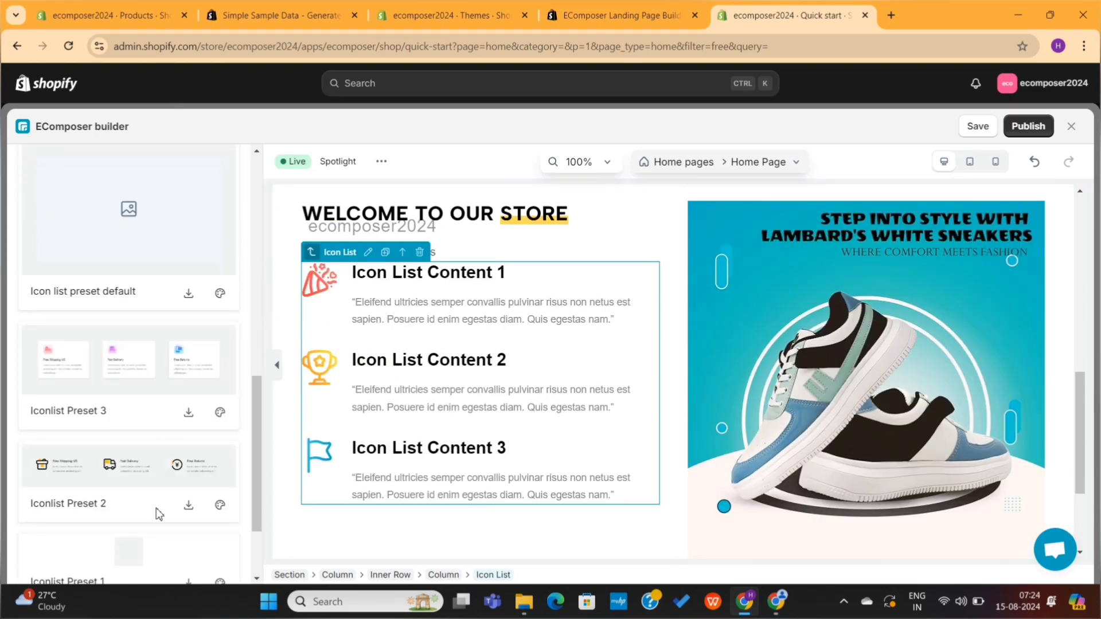
scroll(159, 516, "up", 10)
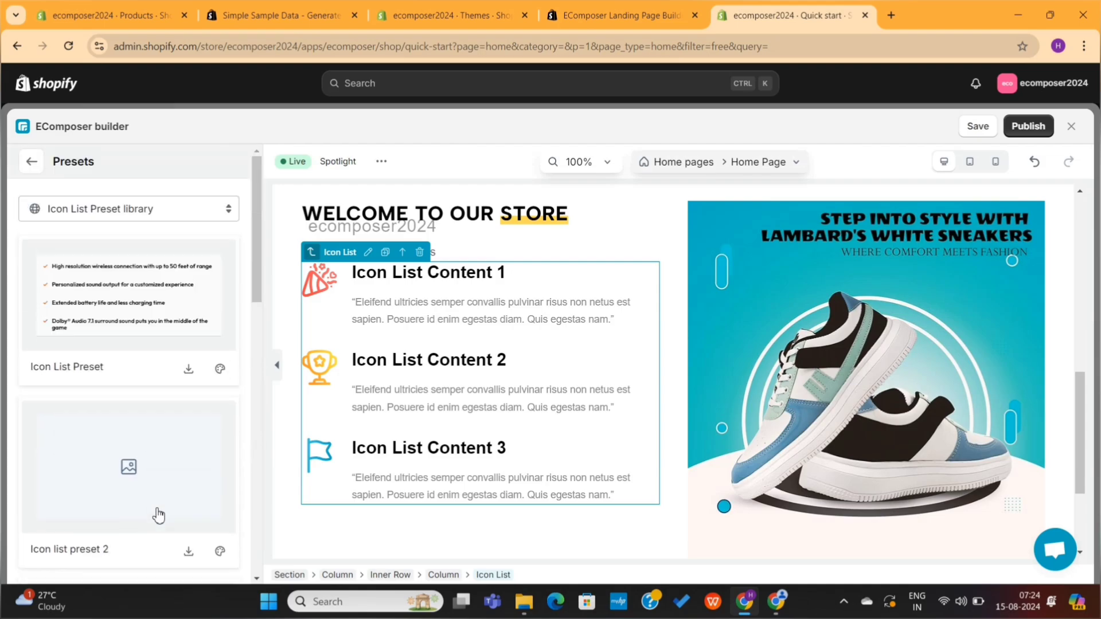
left_click(32, 161)
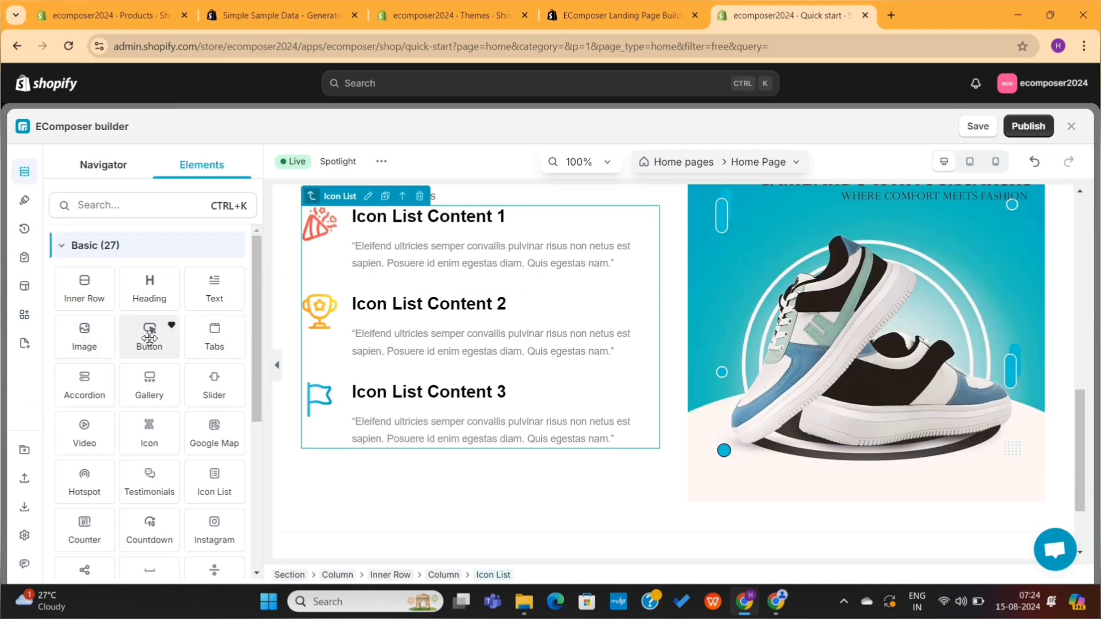
Step: Add a button below the icon list and apply the Button 25 drop-shadow preset
left_click_drag(150, 336, 390, 462)
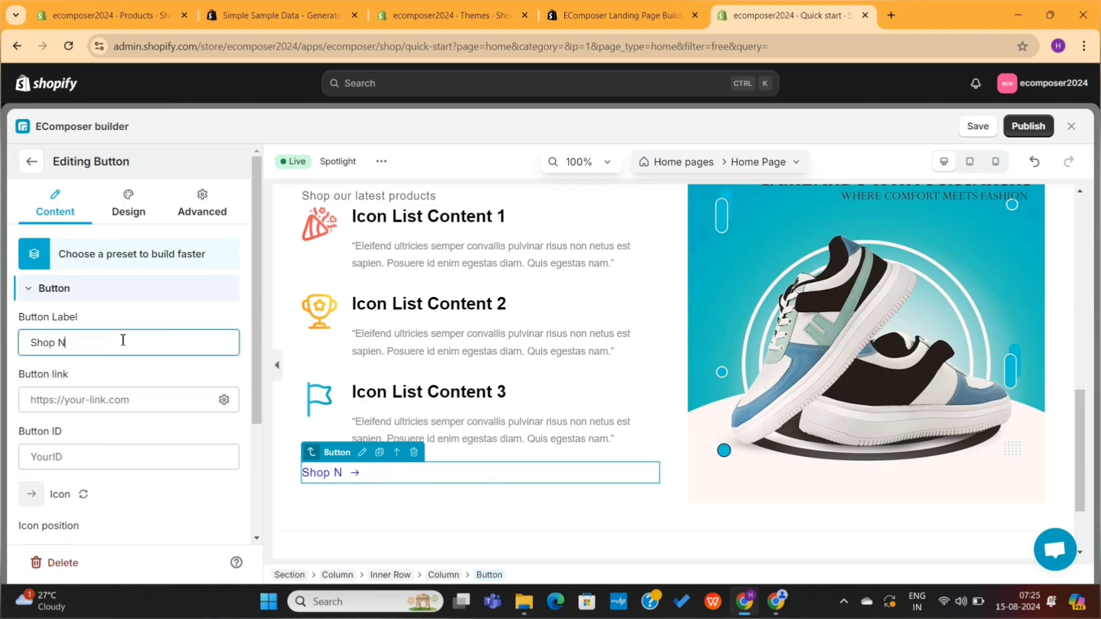
left_click(73, 253)
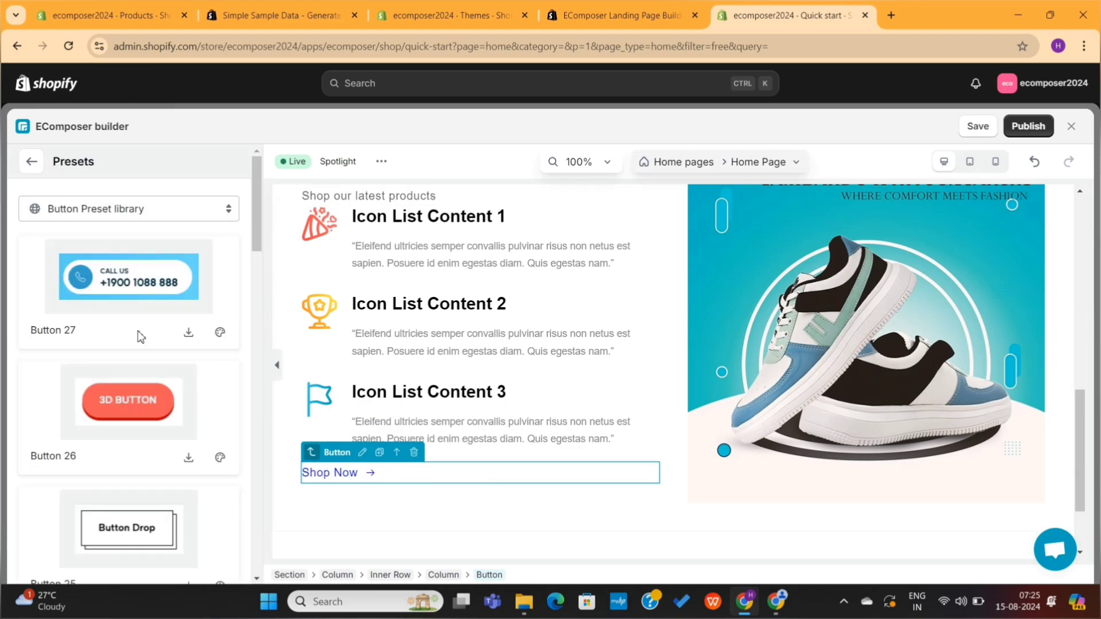
scroll(140, 336, "down", 3)
left_click(145, 398)
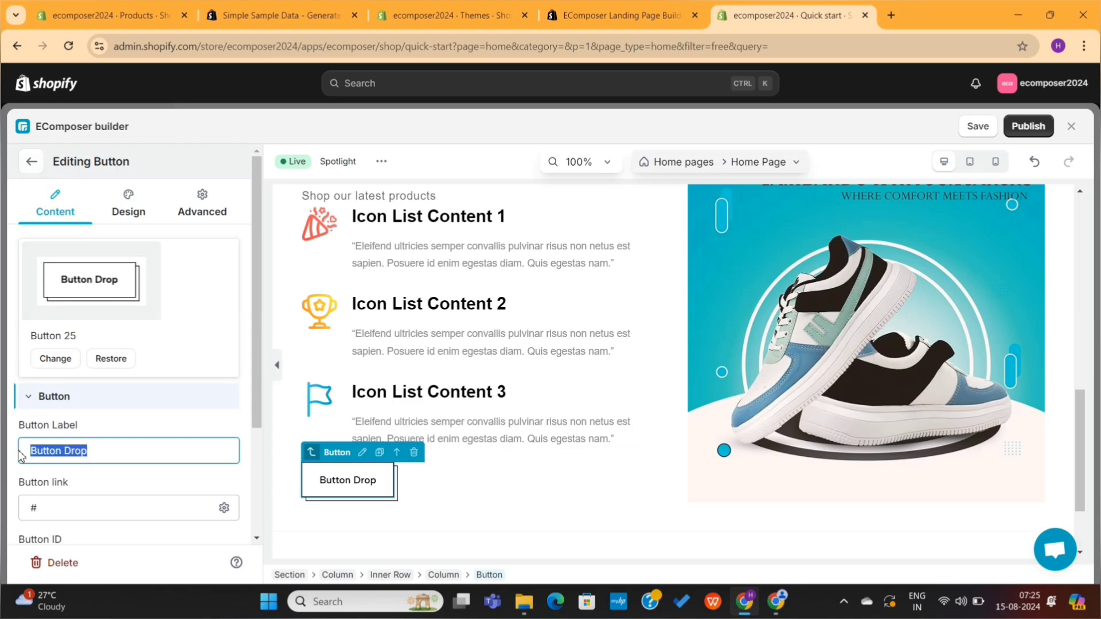
Step: Link the Shop Now button to the ADIDAS collection (/collections/adidas)
scroll(113, 447, "down", 1)
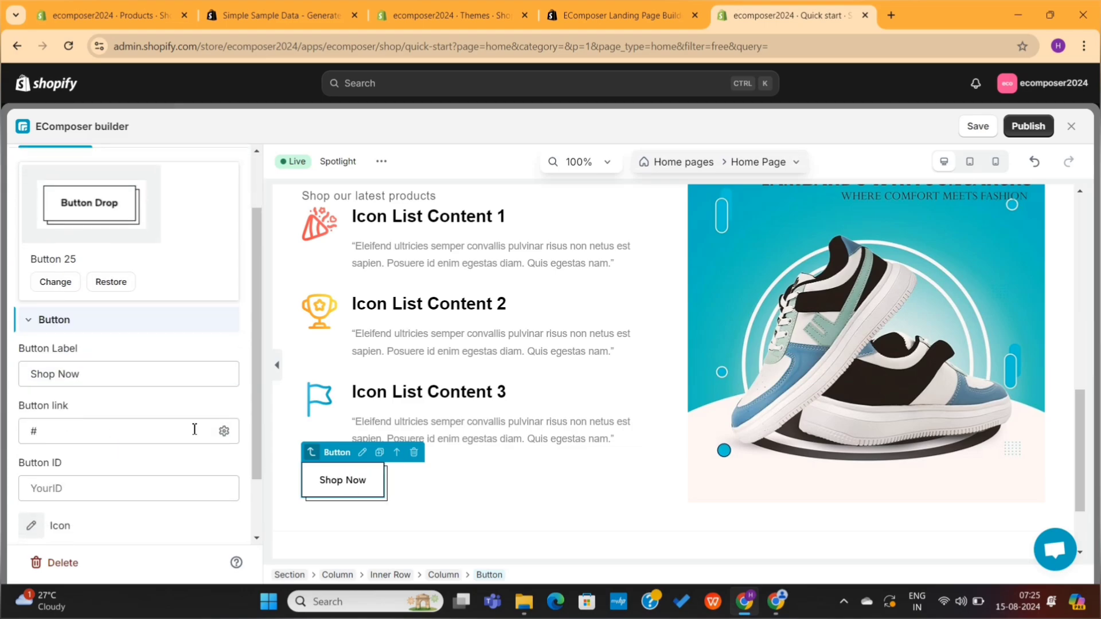
left_click(223, 432)
left_click(81, 235)
left_click(85, 271)
scroll(135, 402, "down", 5)
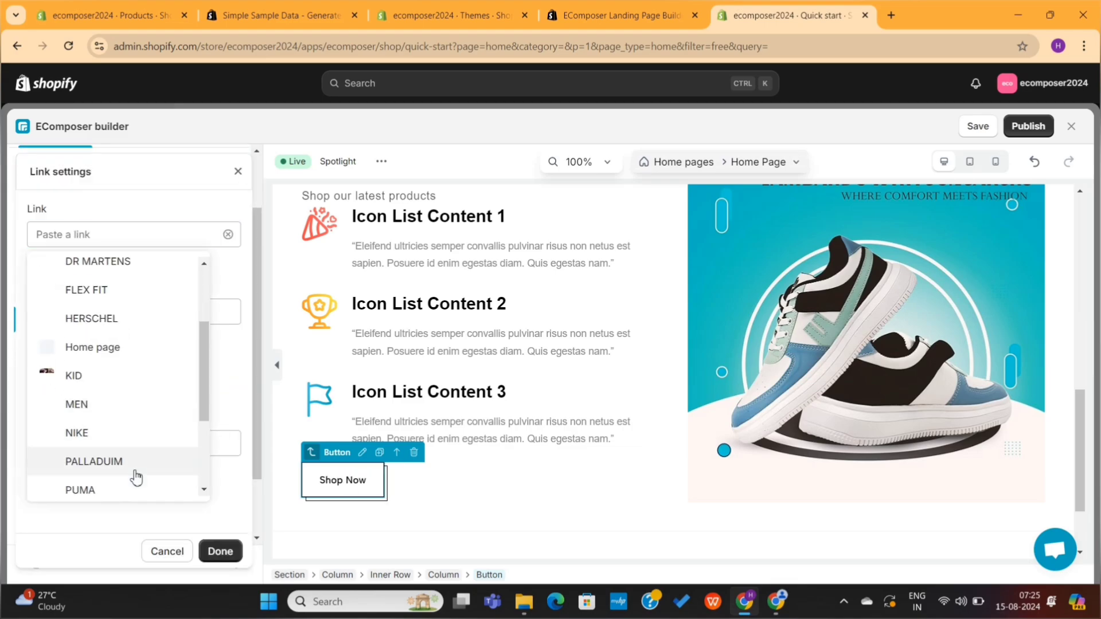
scroll(137, 349, "up", 5)
left_click(145, 306)
left_click(215, 550)
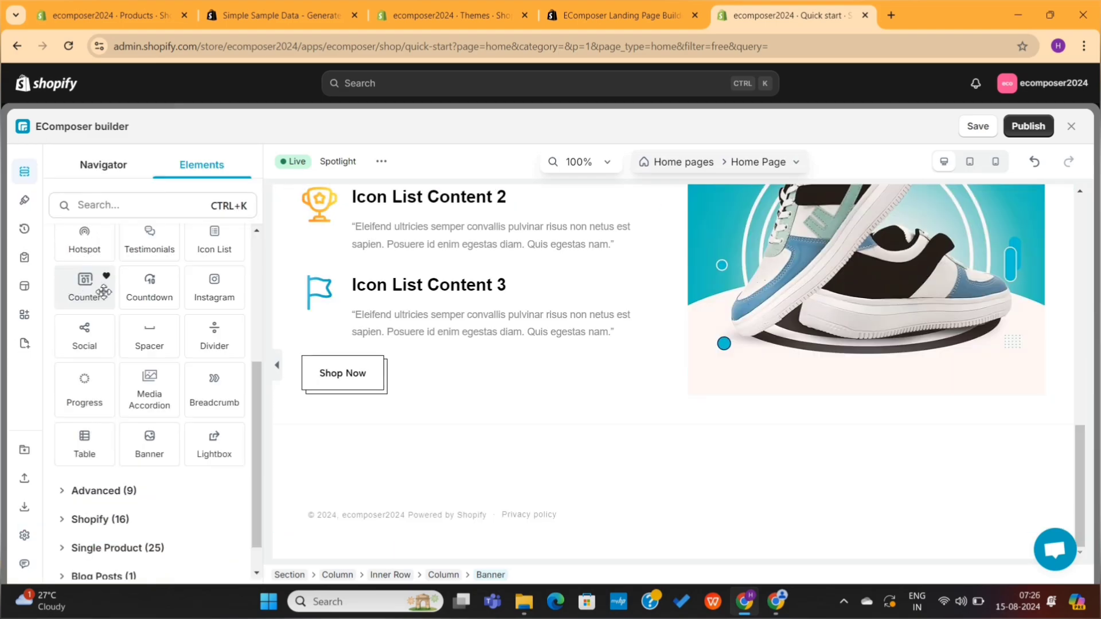
scroll(103, 291, "up", 1)
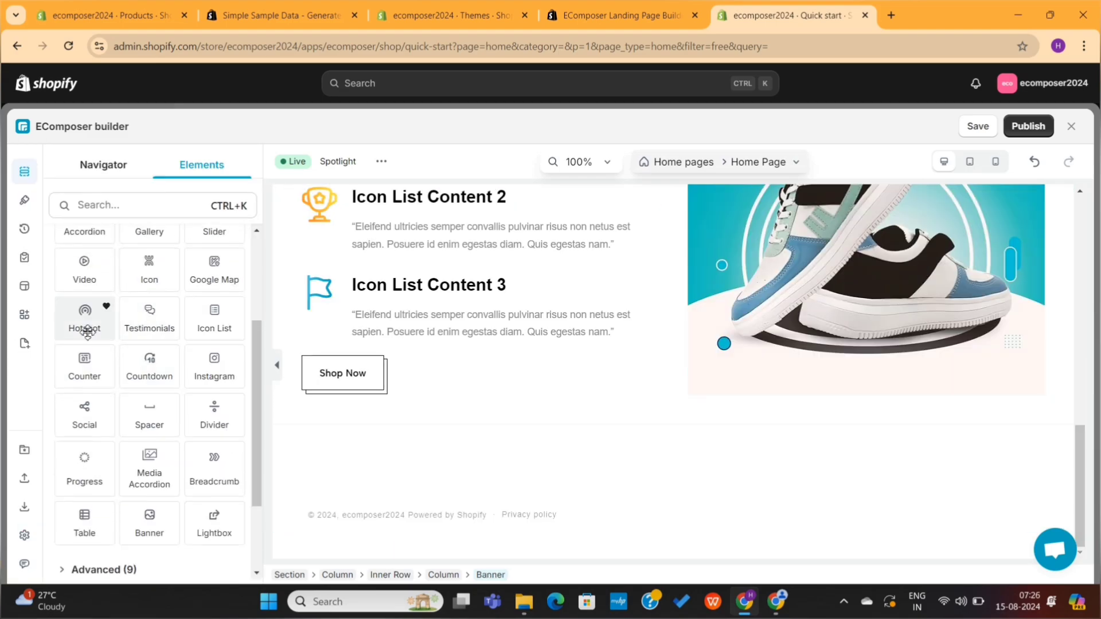
scroll(137, 279, "up", 1)
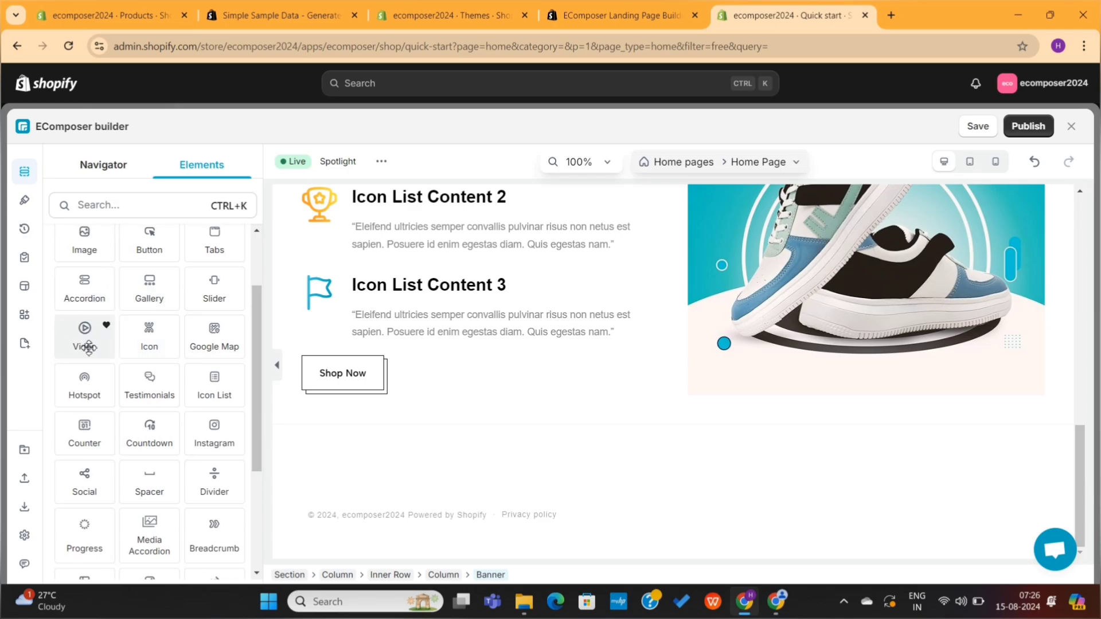
left_click_drag(88, 348, 384, 444)
scroll(474, 445, "down", 4)
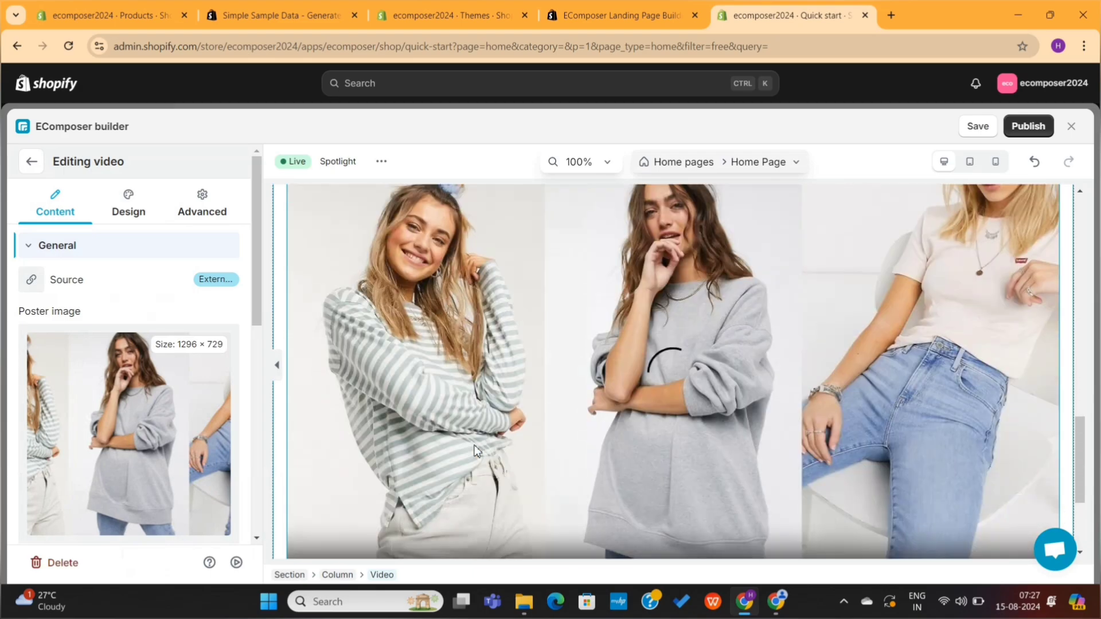
scroll(118, 383, "down", 3)
scroll(119, 367, "down", 3)
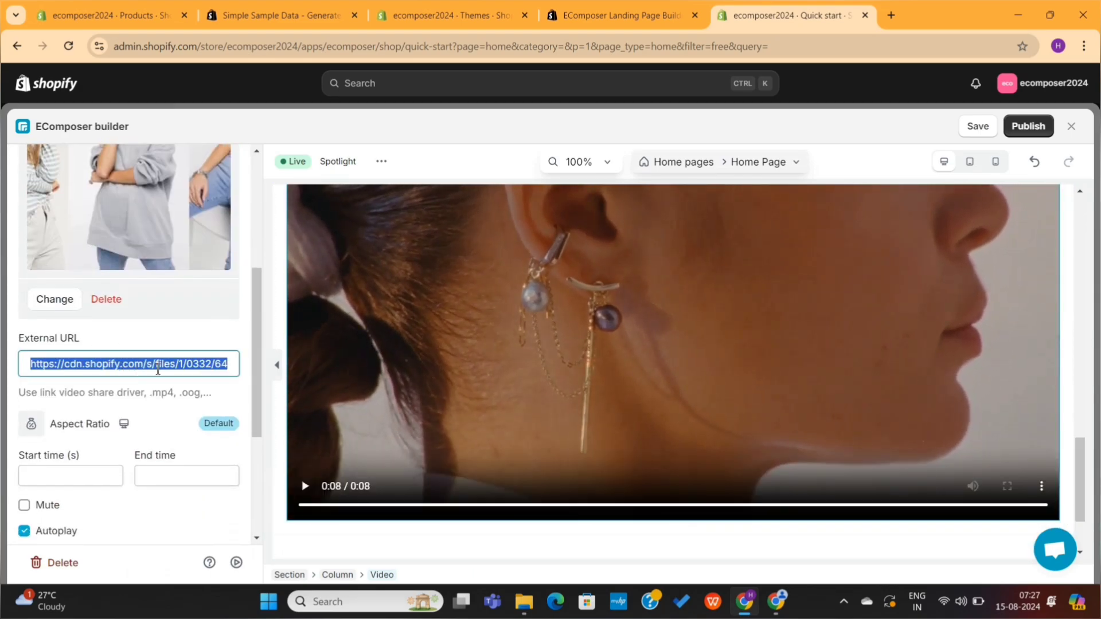
key("BackSpace")
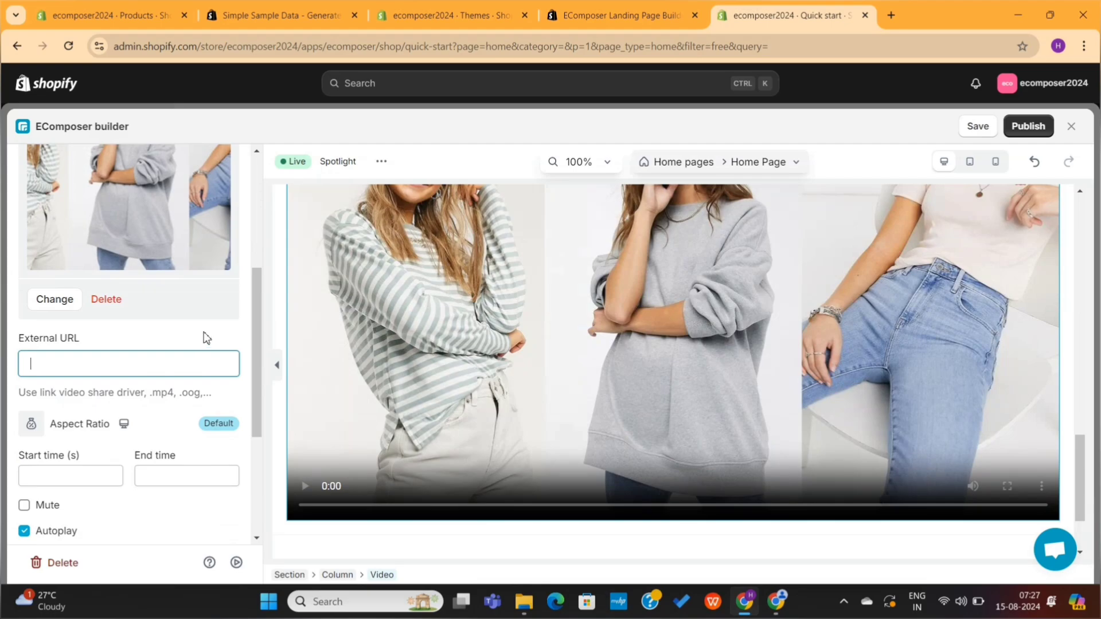
scroll(207, 338, "down", 4)
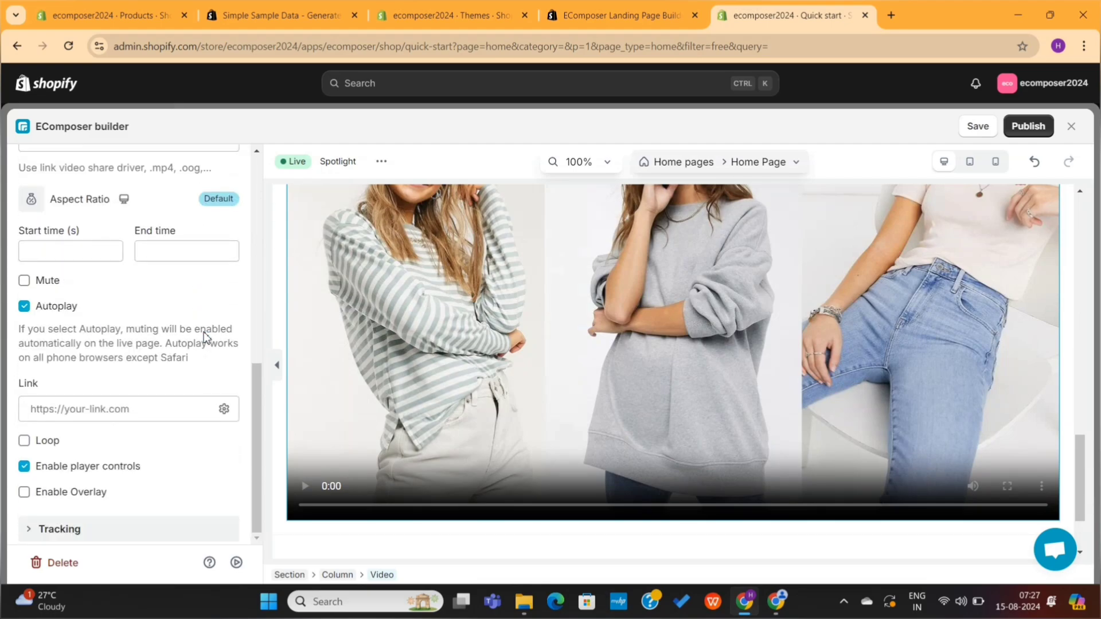
scroll(205, 338, "up", 1)
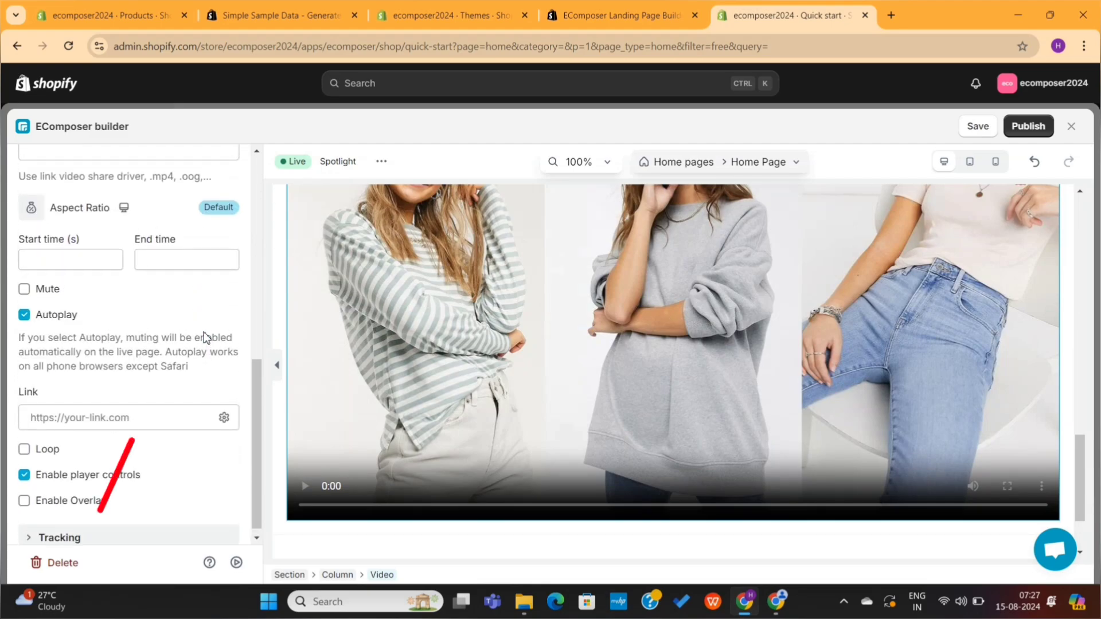
left_click(62, 563)
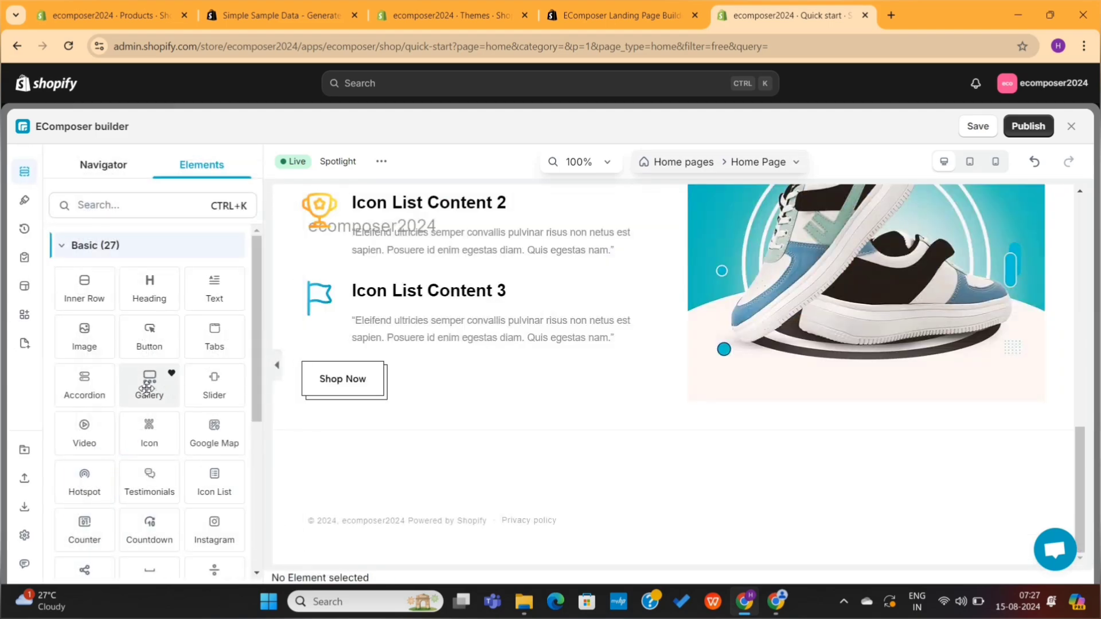
left_click_drag(147, 389, 377, 414)
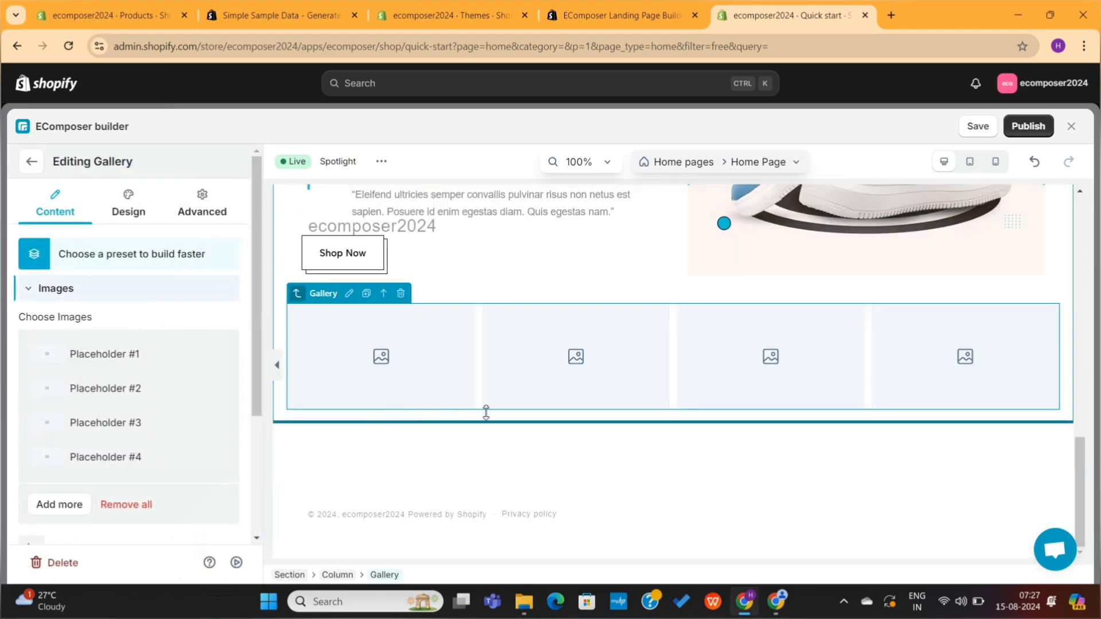
mouse_move(152, 357)
left_click(111, 359)
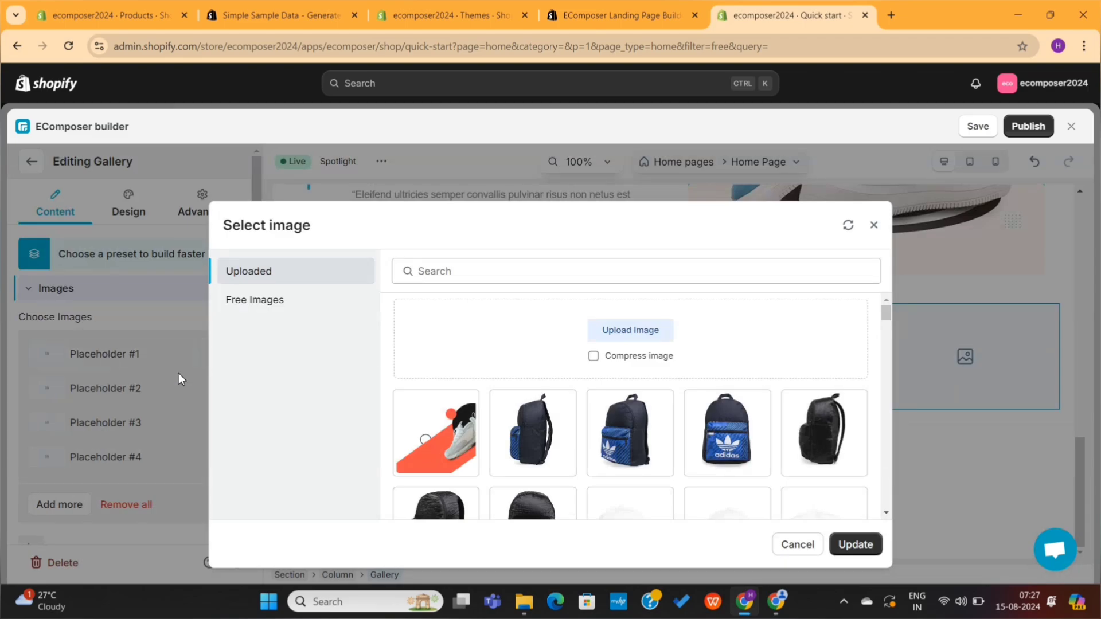
scroll(535, 457, "down", 10)
left_click(826, 390)
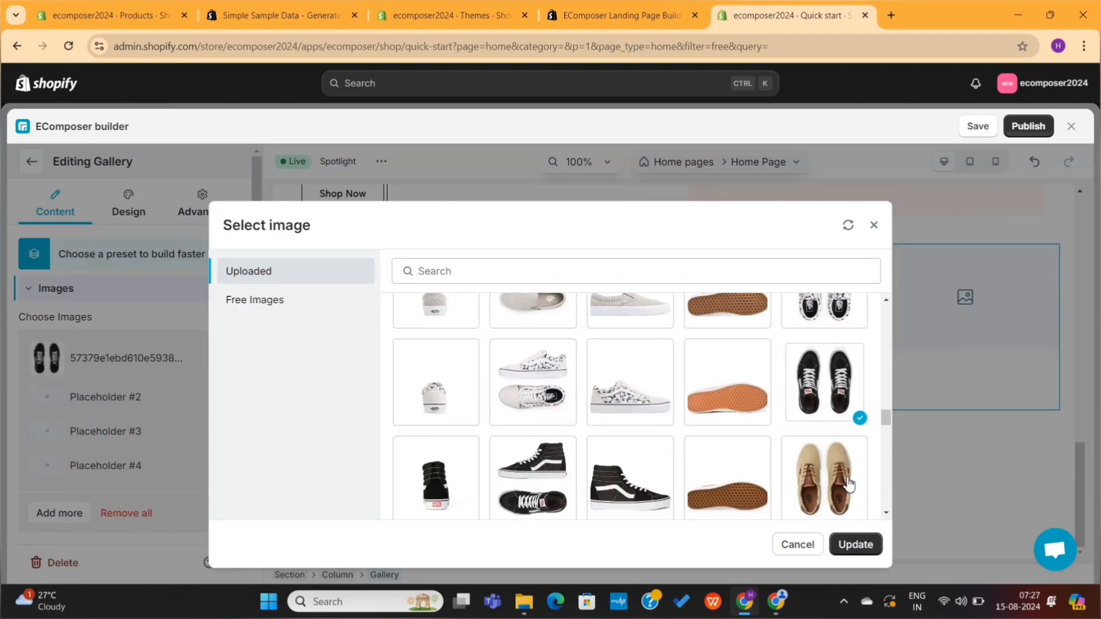
left_click(855, 546)
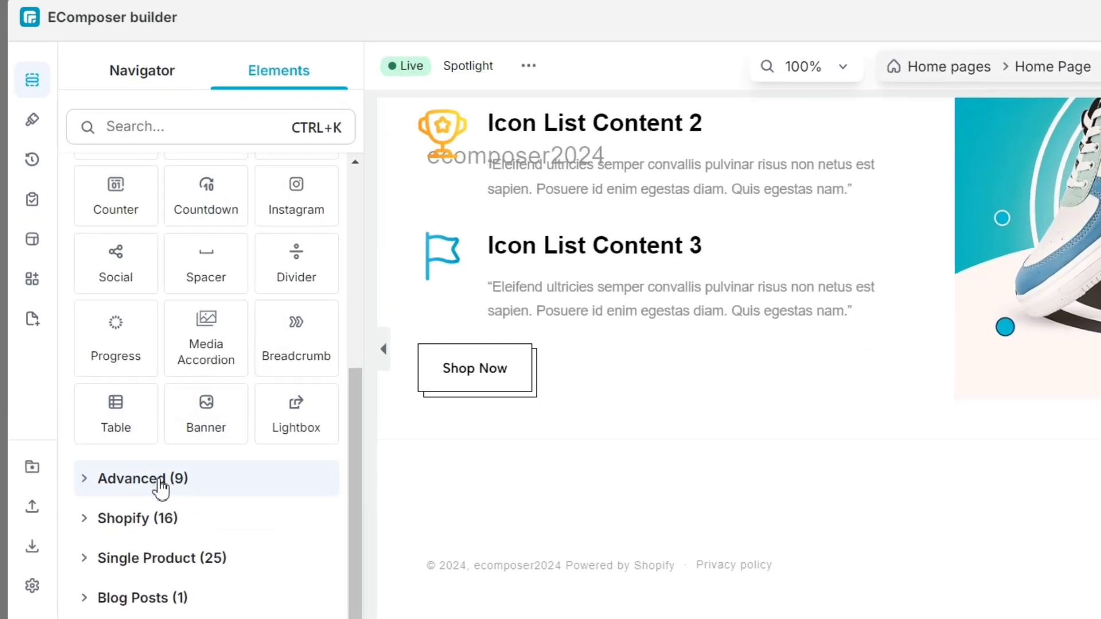
Step: Add a Features section (Free Shipping, Flexible Payment, 14 Day Returns) below the Shop Now button, then a text marquee
left_click(160, 484)
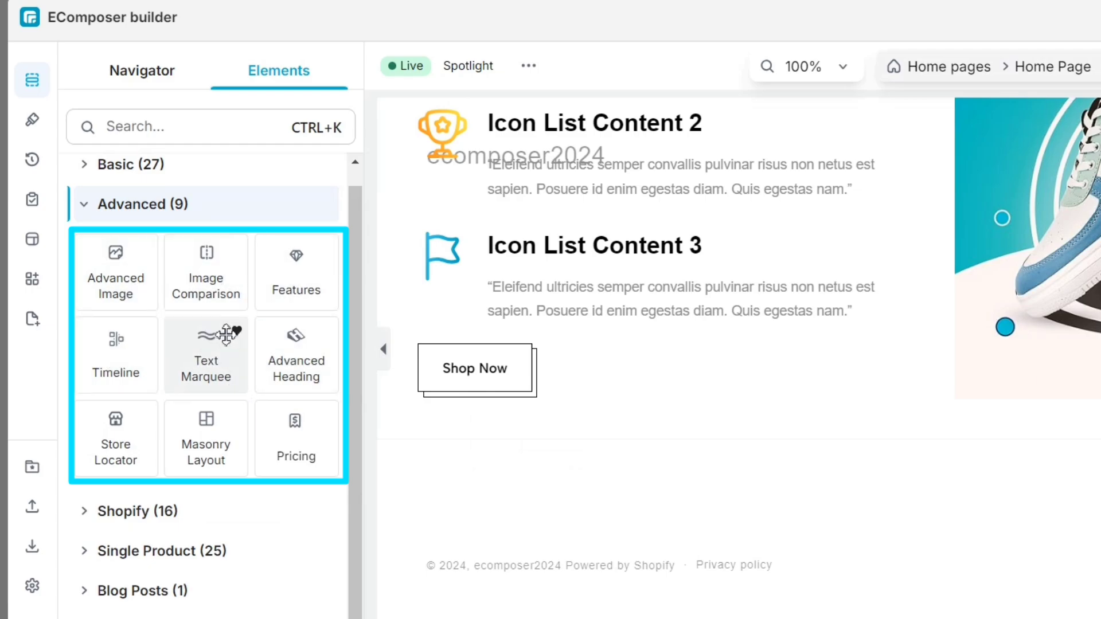
left_click_drag(269, 290, 573, 465)
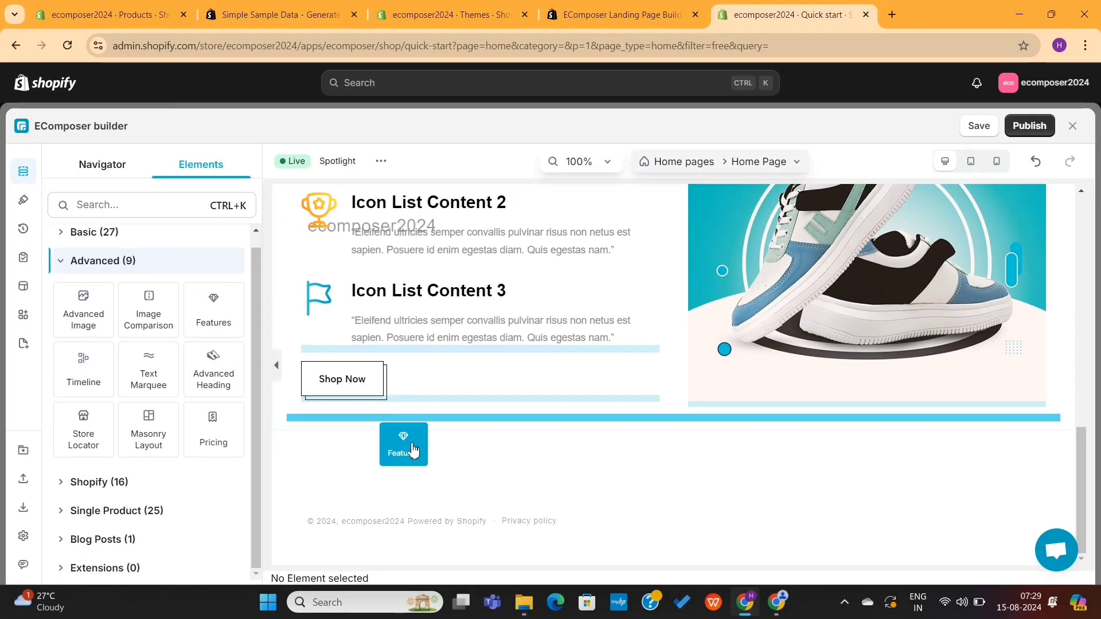
left_click_drag(412, 451, 453, 436)
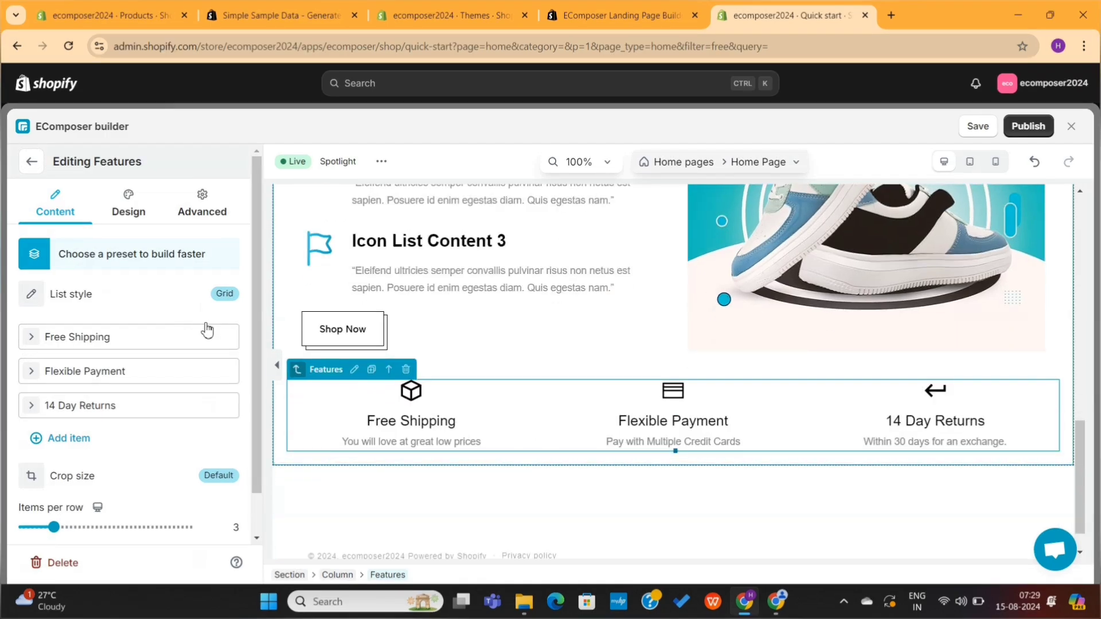
left_click(132, 256)
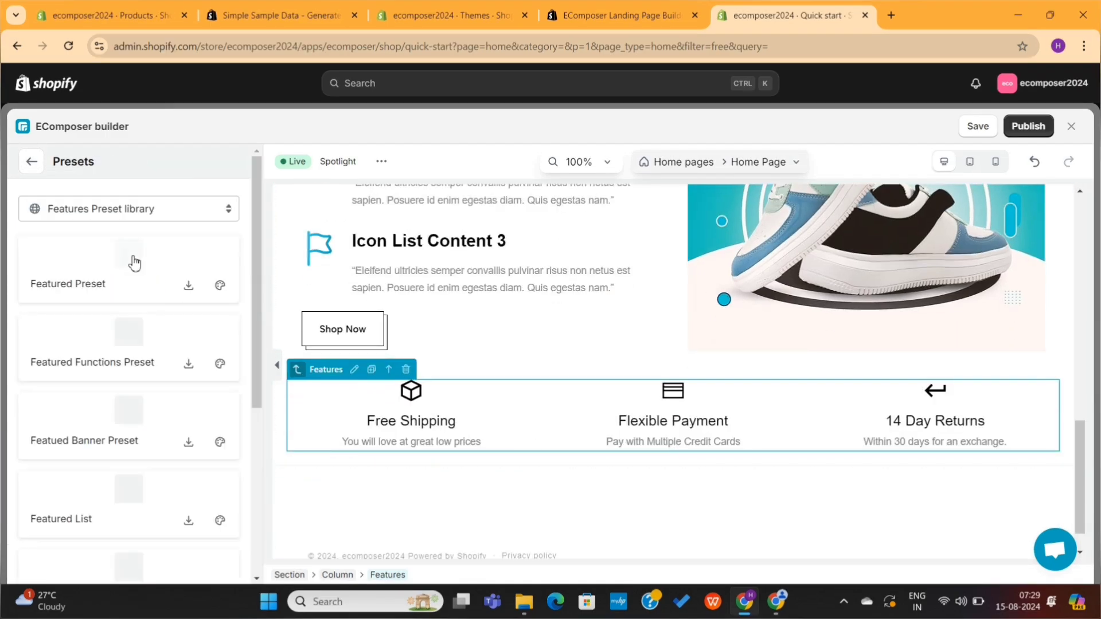
scroll(136, 387, "down", 4)
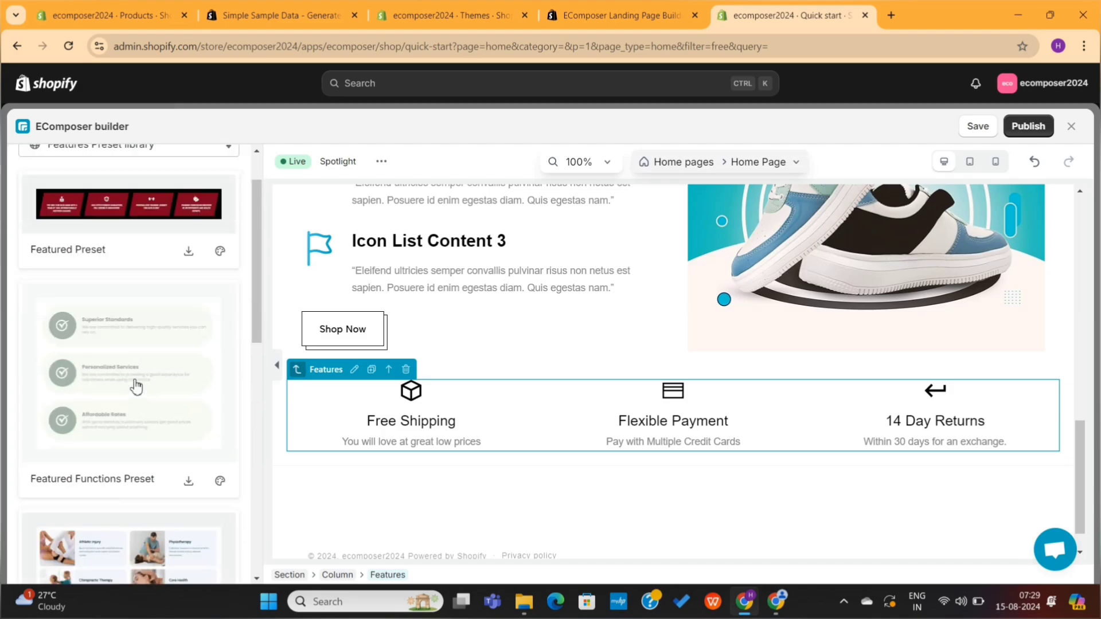
scroll(136, 387, "down", 6)
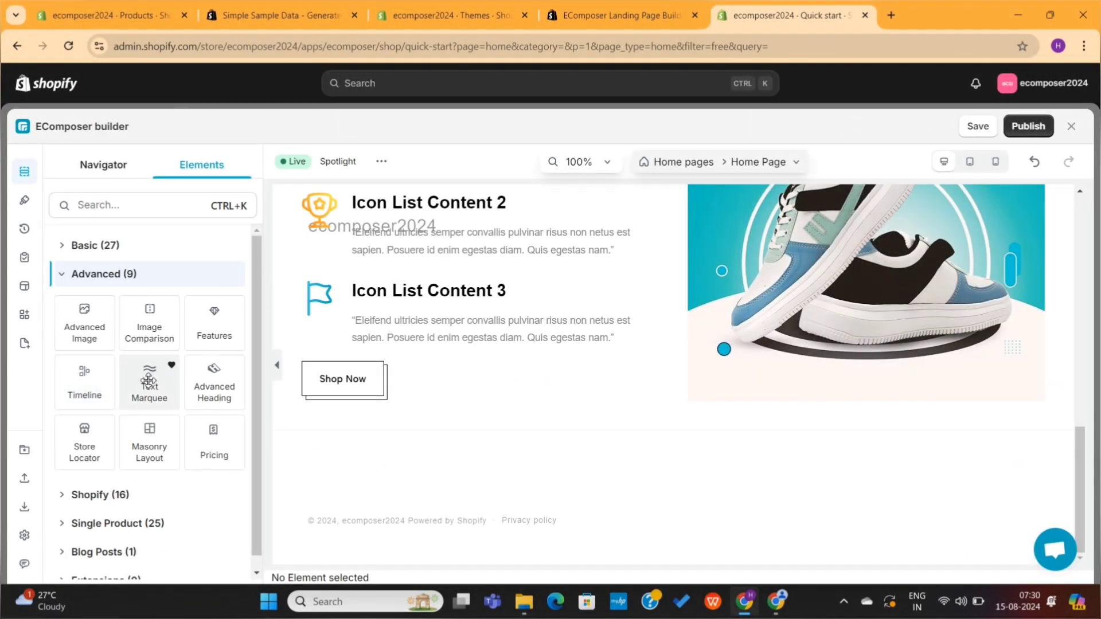
left_click_drag(148, 381, 395, 414)
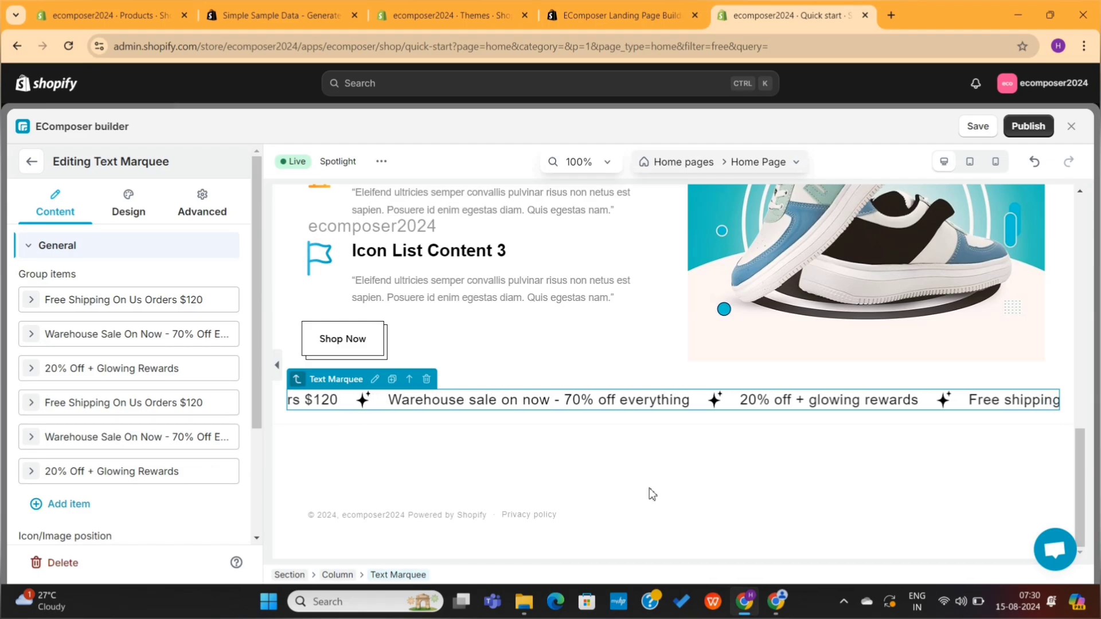
Step: Try Masonry Layout, Image Comparison and Advanced Heading elements below the marquee, then add a Timeline
scroll(140, 456, "down", 5)
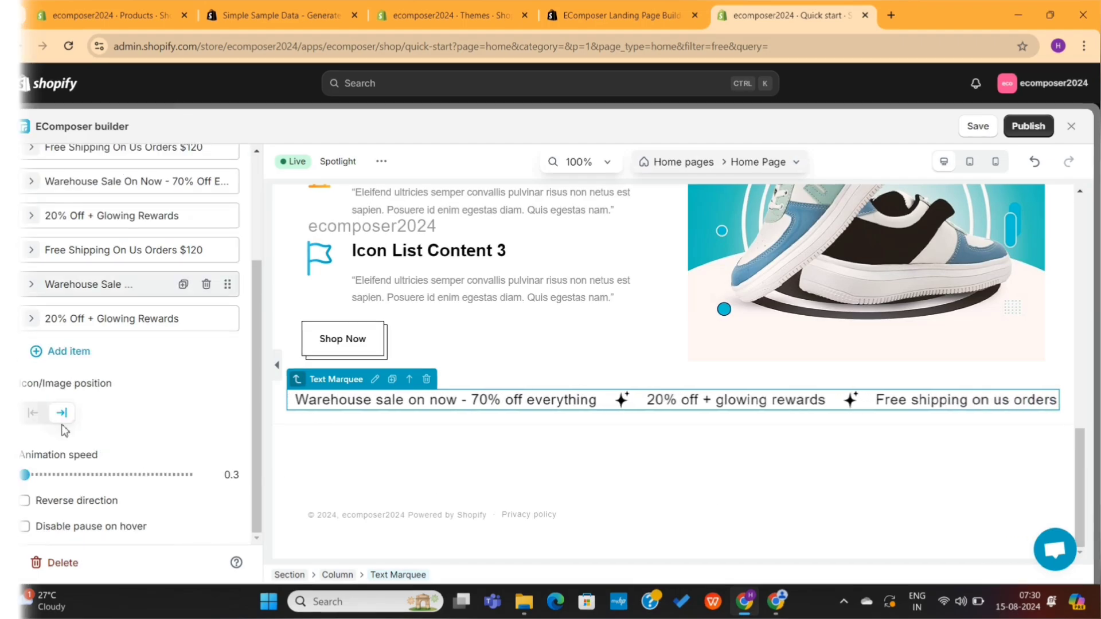
left_click_drag(152, 438, 597, 426)
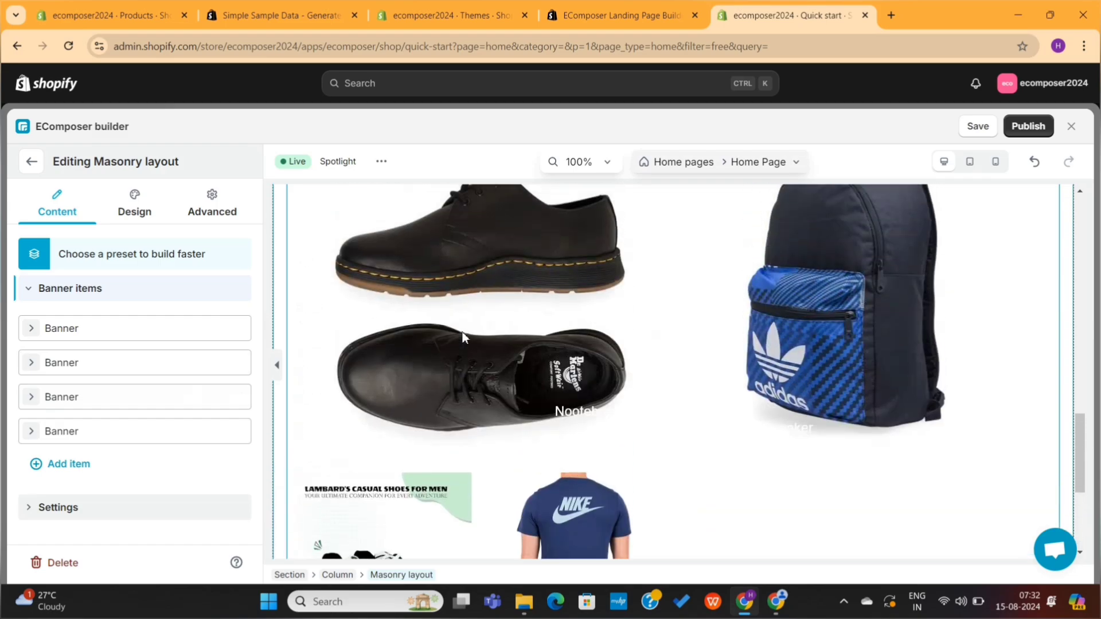
left_click_drag(244, 358, 243, 409)
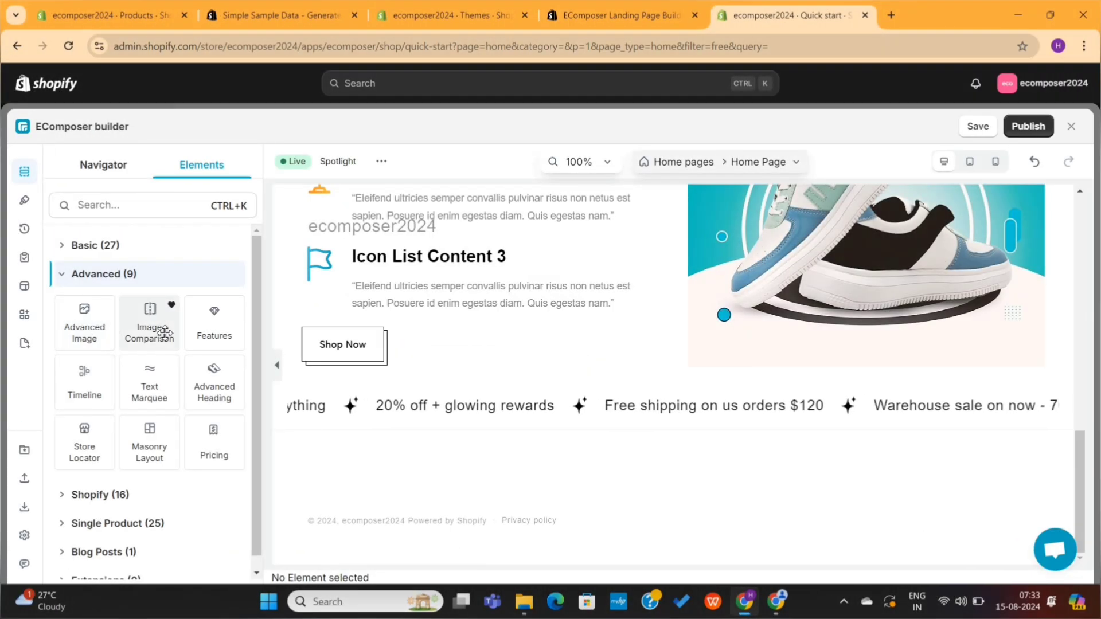
left_click_drag(165, 332, 478, 421)
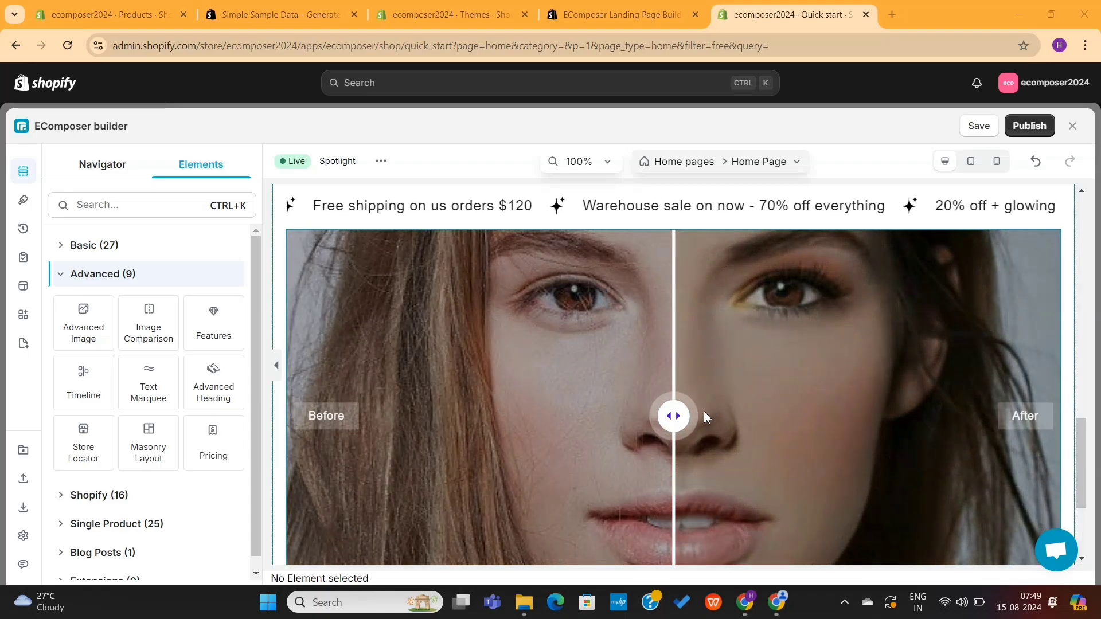
left_click_drag(704, 411, 282, 441)
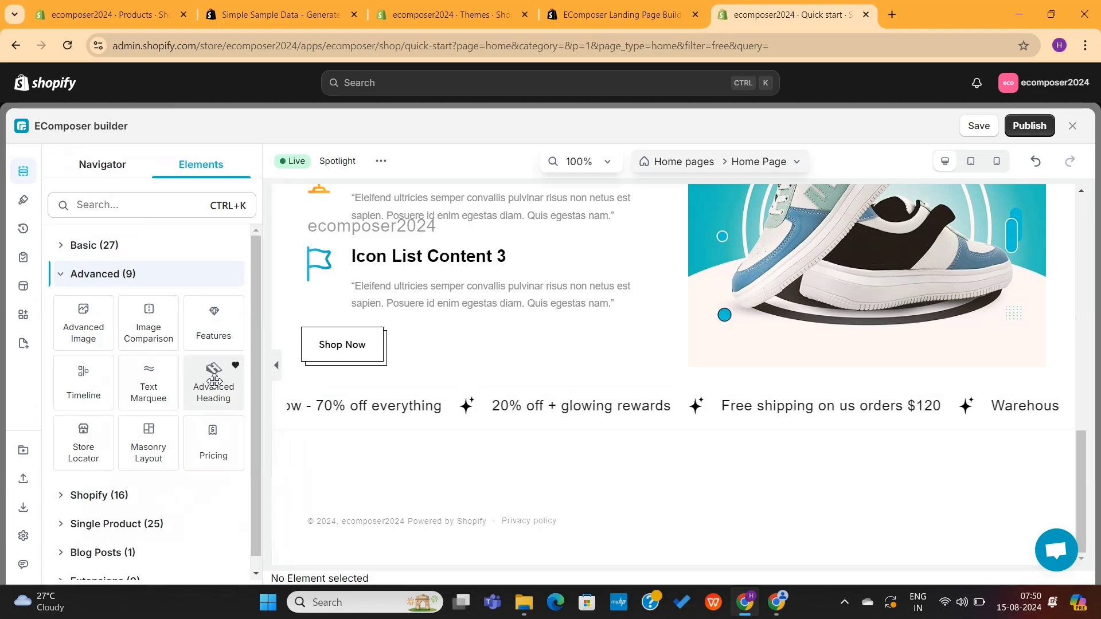
left_click_drag(214, 381, 450, 430)
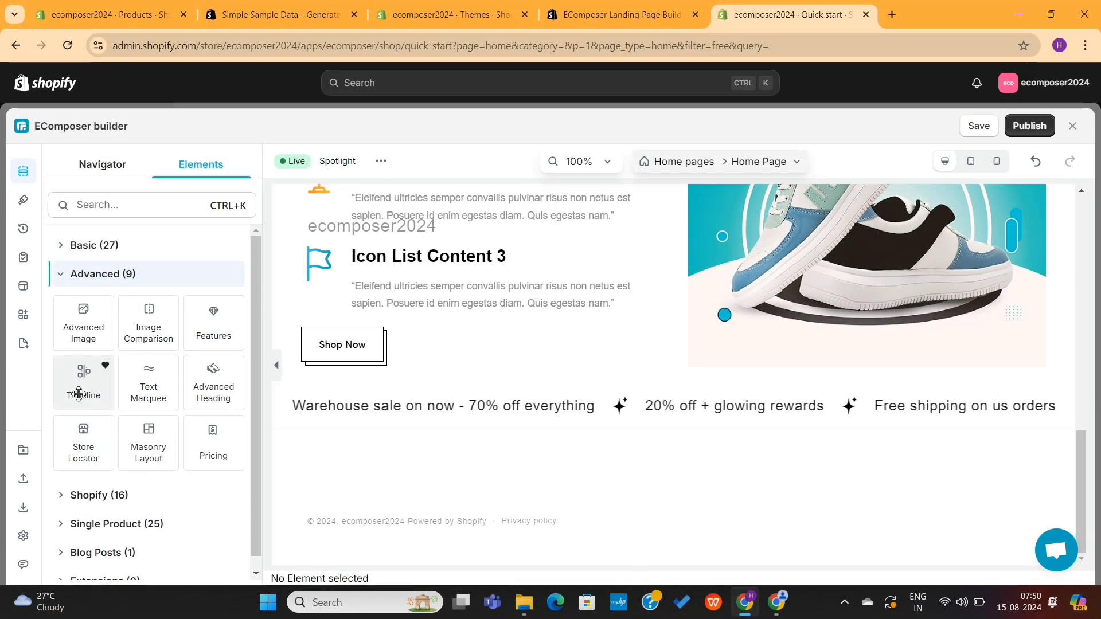
left_click_drag(75, 385, 521, 425)
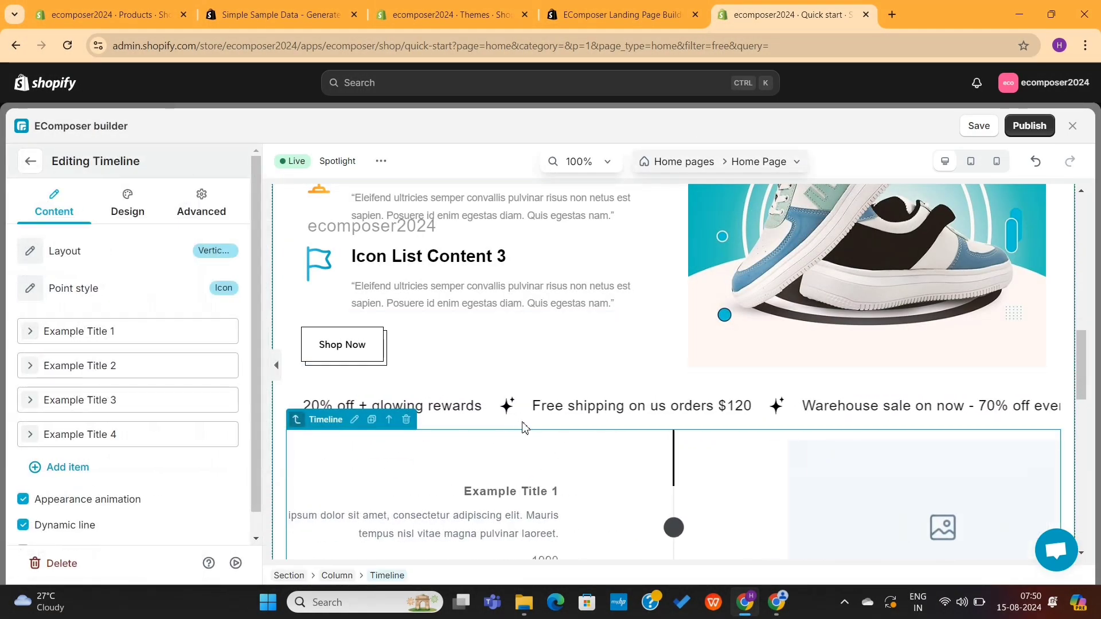
Step: Add a Heading element from the Basic elements group above the timeline
scroll(593, 482, "down", 10)
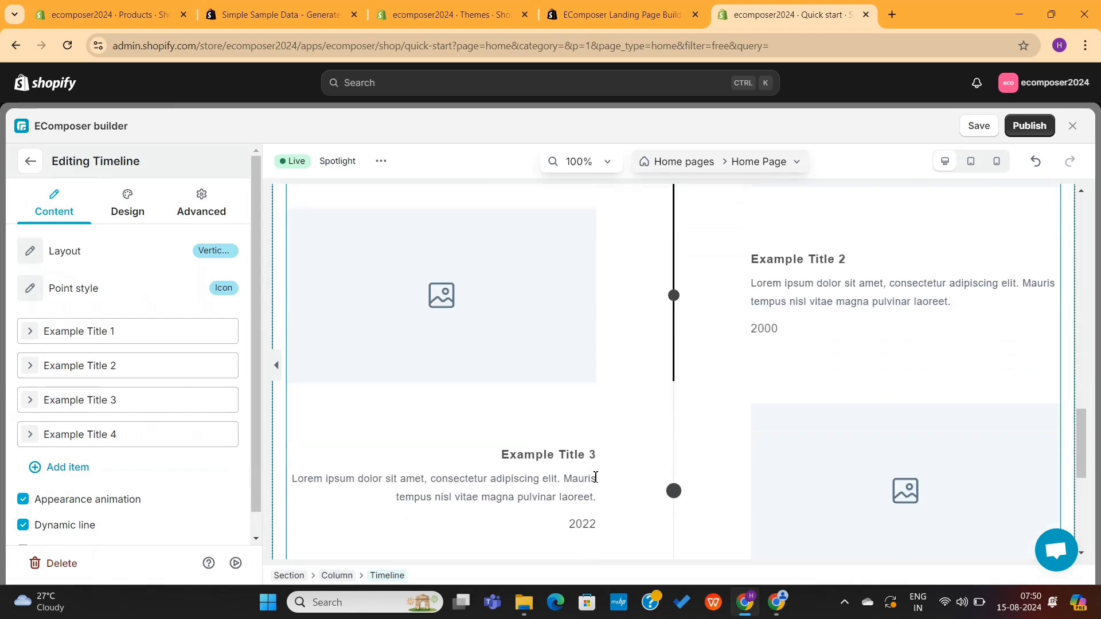
scroll(594, 482, "down", 5)
scroll(594, 482, "up", 6)
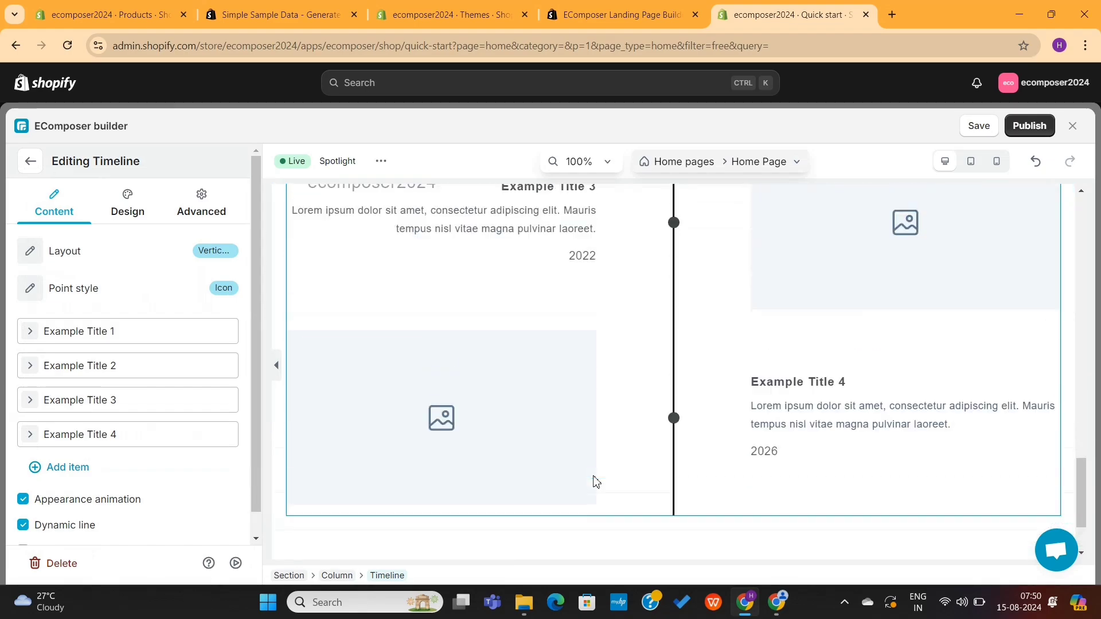
scroll(593, 482, "up", 8)
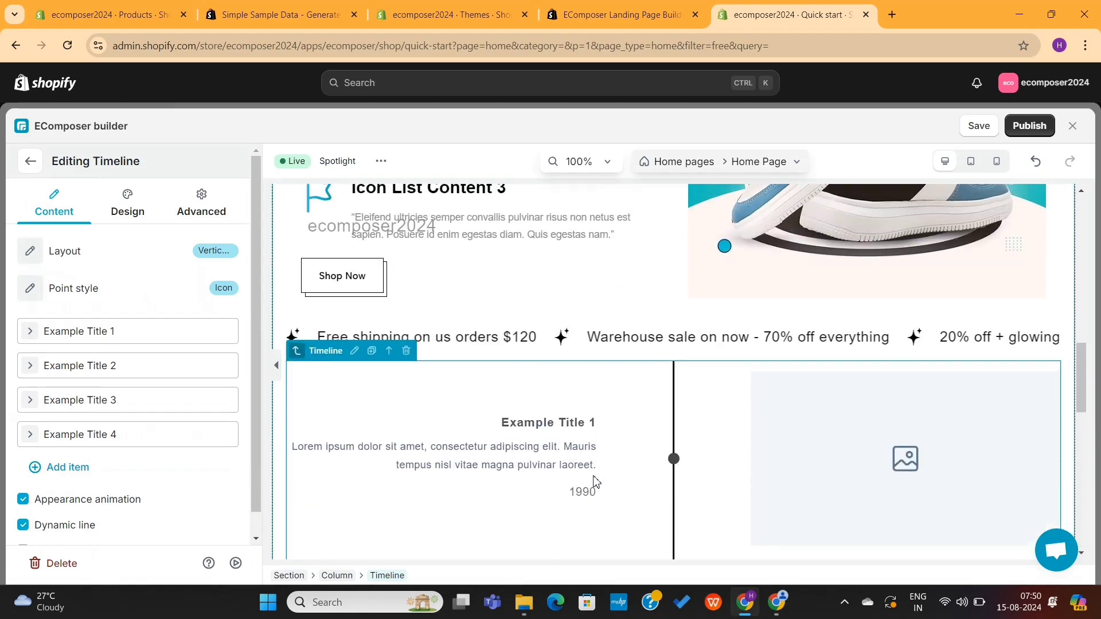
left_click(31, 161)
left_click(88, 247)
left_click_drag(148, 286, 508, 356)
Step: Apply Heading preset 4 with a bottom divider and change its text to 'Our Success Story'
left_click(130, 254)
scroll(135, 459, "down", 5)
left_click(163, 522)
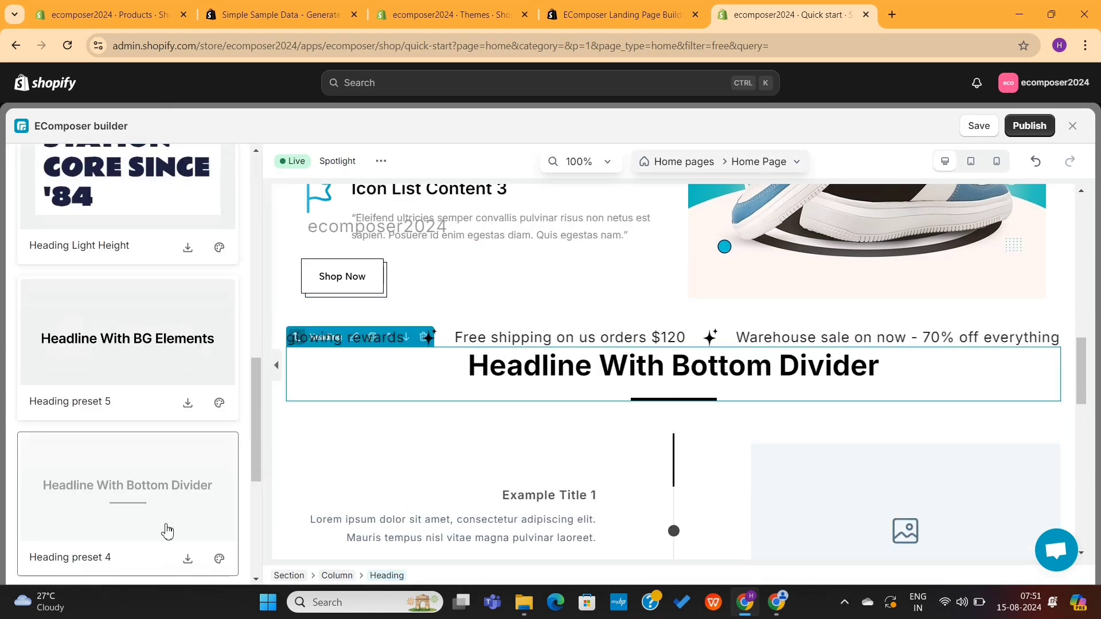
triple_click(584, 368)
type("Our Success Story")
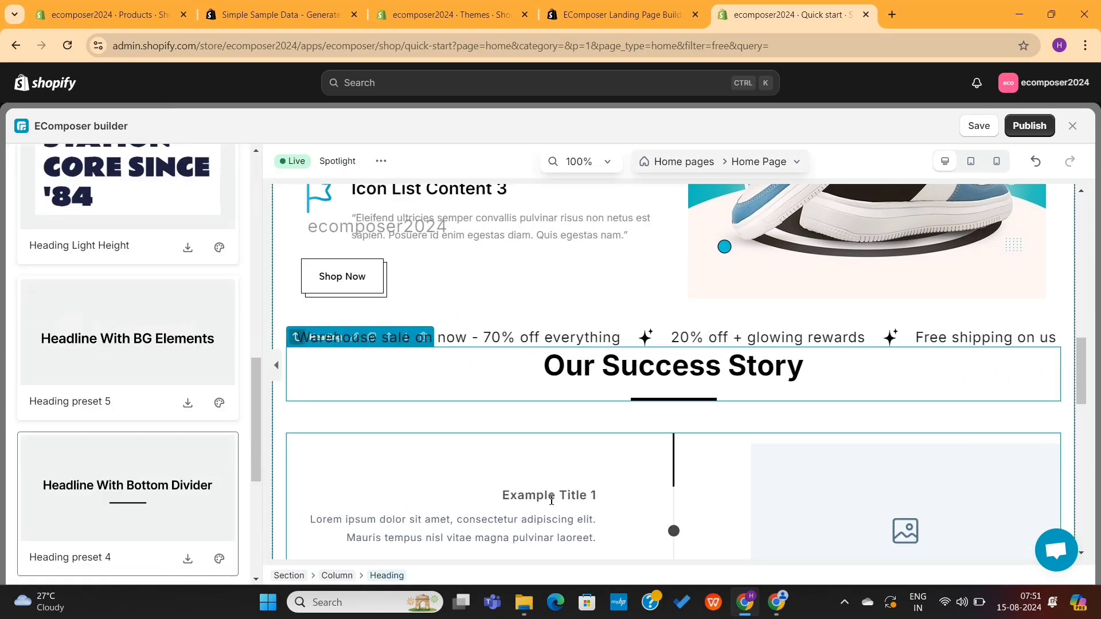
Step: Select the timeline to edit its settings
left_click(552, 500)
scroll(726, 387, "down", 3)
scroll(726, 386, "up", 3)
left_click(32, 162)
Step: Try the Horizontal, Horizontal Alternating and Vertical Separated timeline layouts
left_click(214, 251)
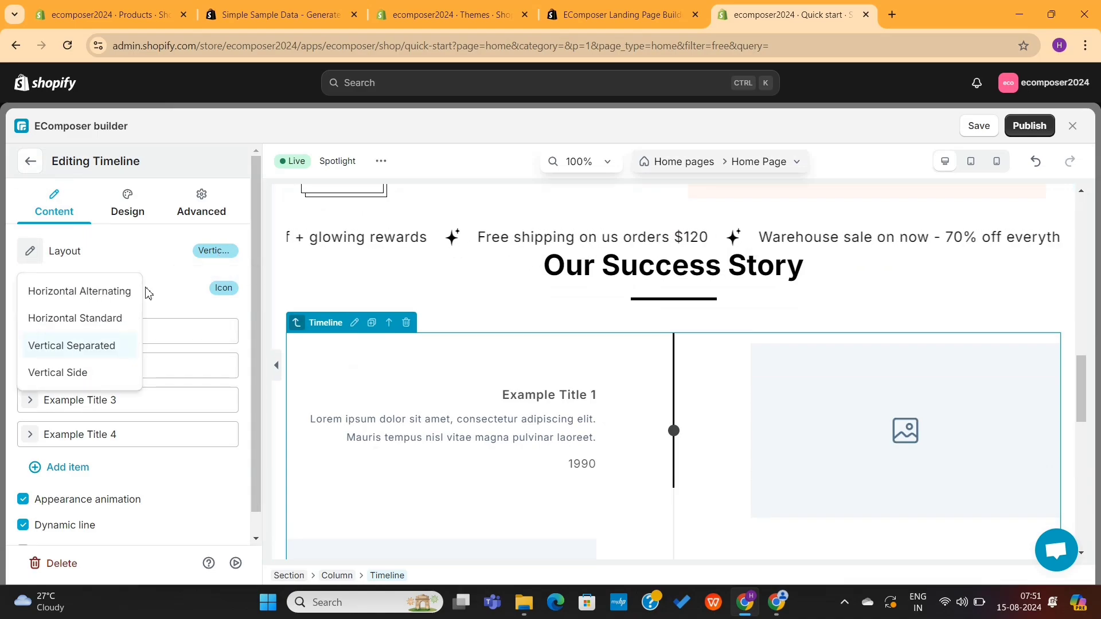
left_click(97, 318)
left_click(217, 252)
left_click(73, 292)
scroll(406, 384, "down", 2)
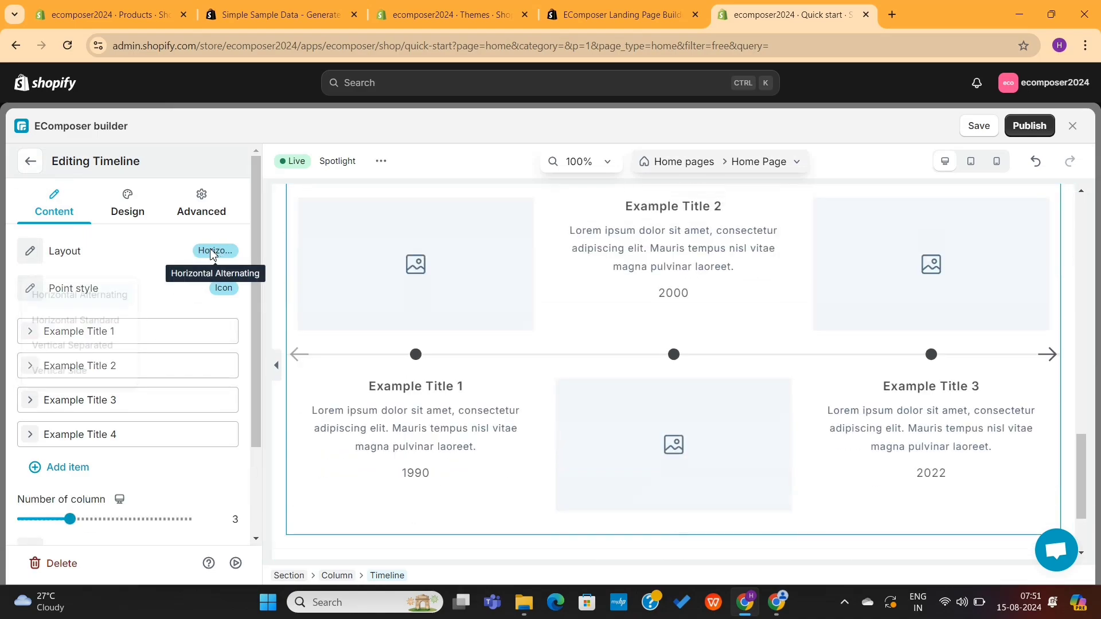
left_click(75, 345)
scroll(479, 327, "up", 7)
Step: Remove the image from Example Title 1 and open its style options
left_click(128, 333)
scroll(121, 492, "down", 2)
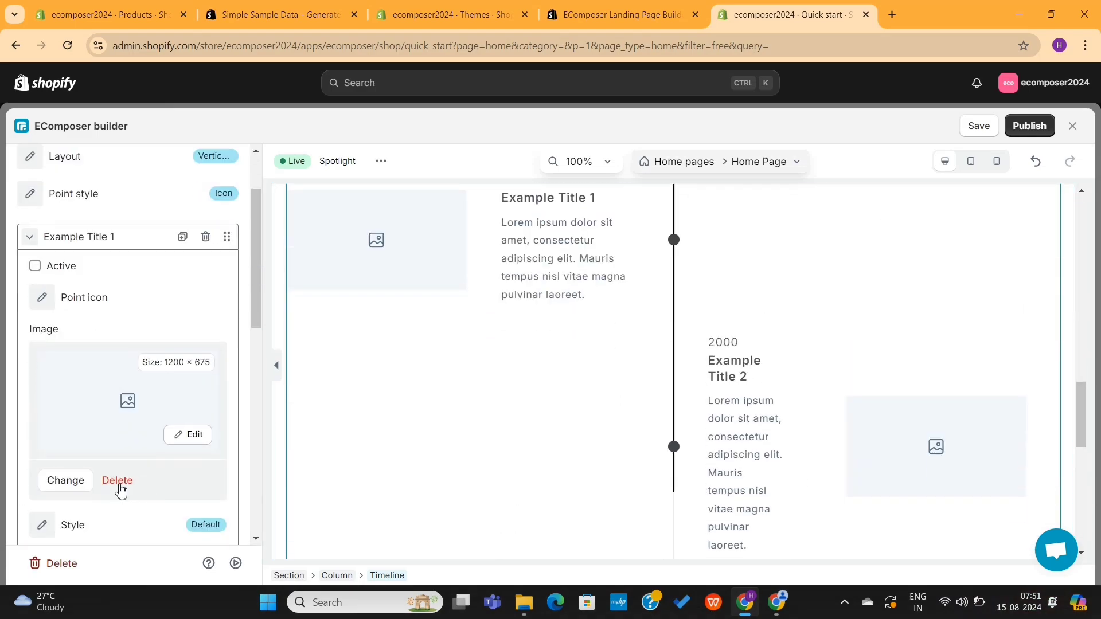
left_click(117, 484)
scroll(128, 361, "down", 3)
left_click(204, 348)
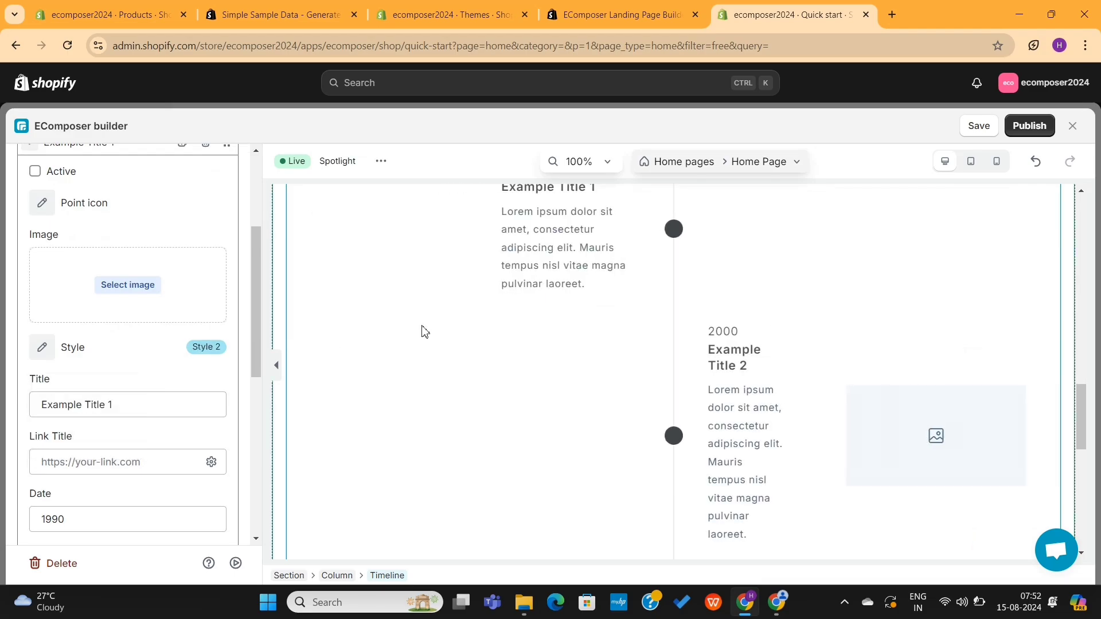
scroll(395, 307, "down", 1)
scroll(92, 328, "down", 6)
scroll(113, 310, "up", 4)
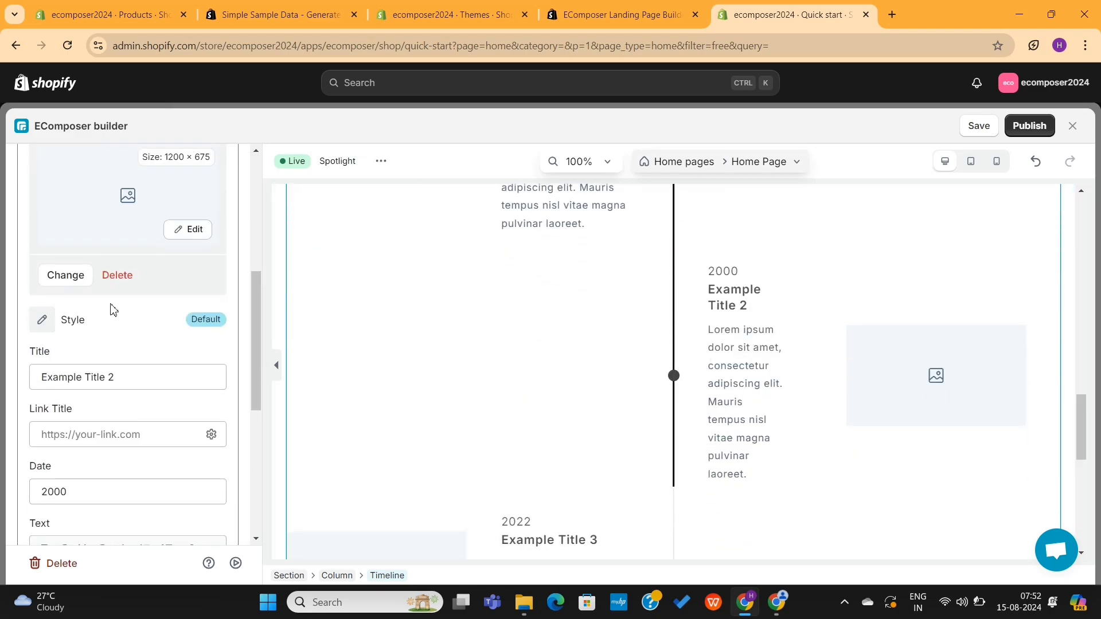
Step: Remove the images from Example Titles 2, 3 and 4
left_click(118, 276)
scroll(143, 346, "down", 4)
left_click(135, 367)
scroll(130, 442, "up", 4)
left_click(119, 314)
scroll(138, 398, "down", 4)
left_click(137, 383)
scroll(135, 417, "up", 2)
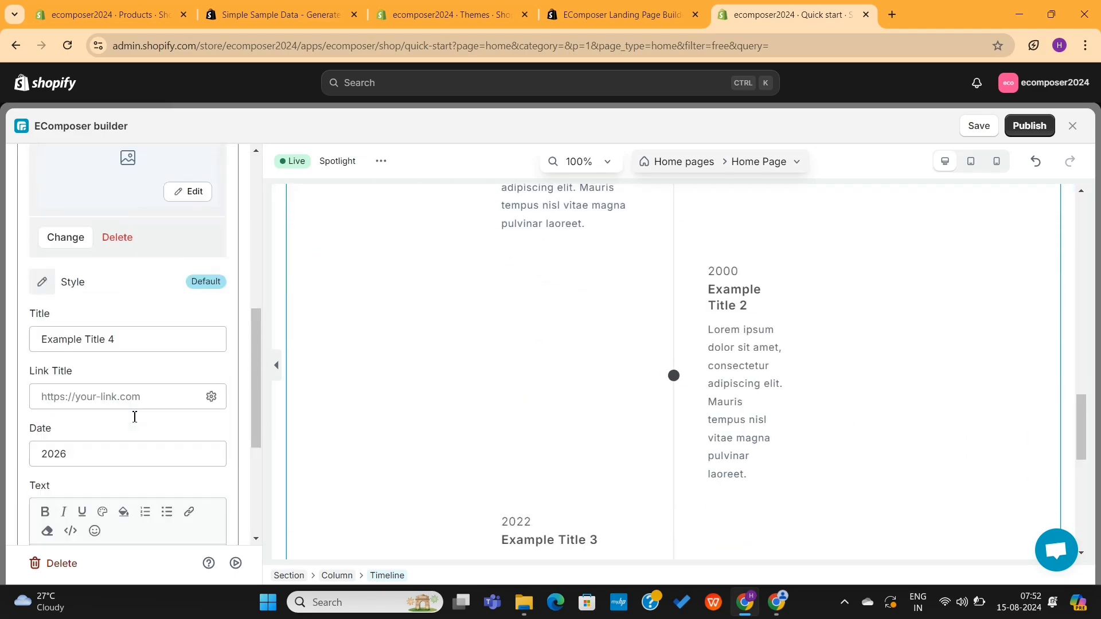
left_click(117, 237)
Step: Give Example Title 4 Style 3
left_click(71, 333)
scroll(508, 393, "down", 8)
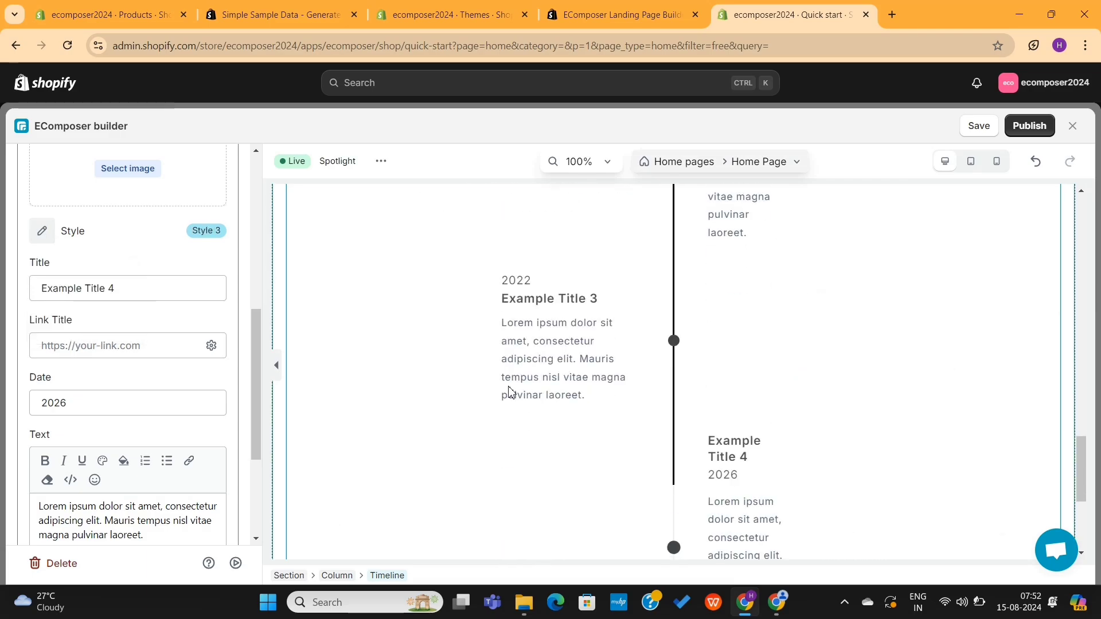
scroll(111, 272, "down", 2)
scroll(111, 272, "up", 9)
Step: Set the timeline layout to Horizontal Standard
left_click(80, 251)
left_click(129, 292)
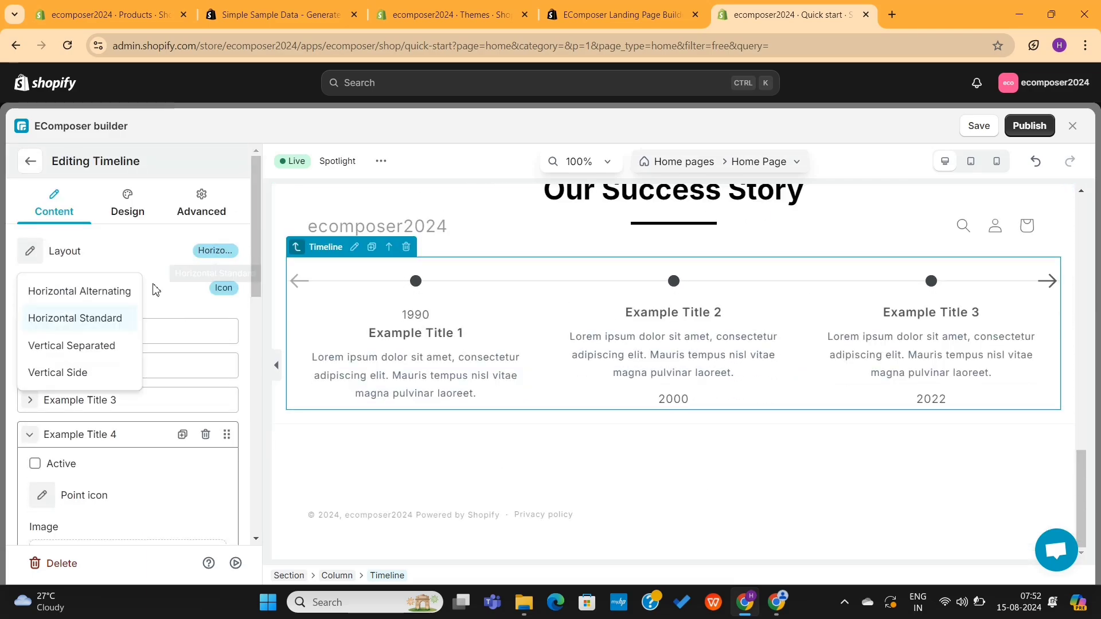
left_click(80, 251)
left_click(72, 345)
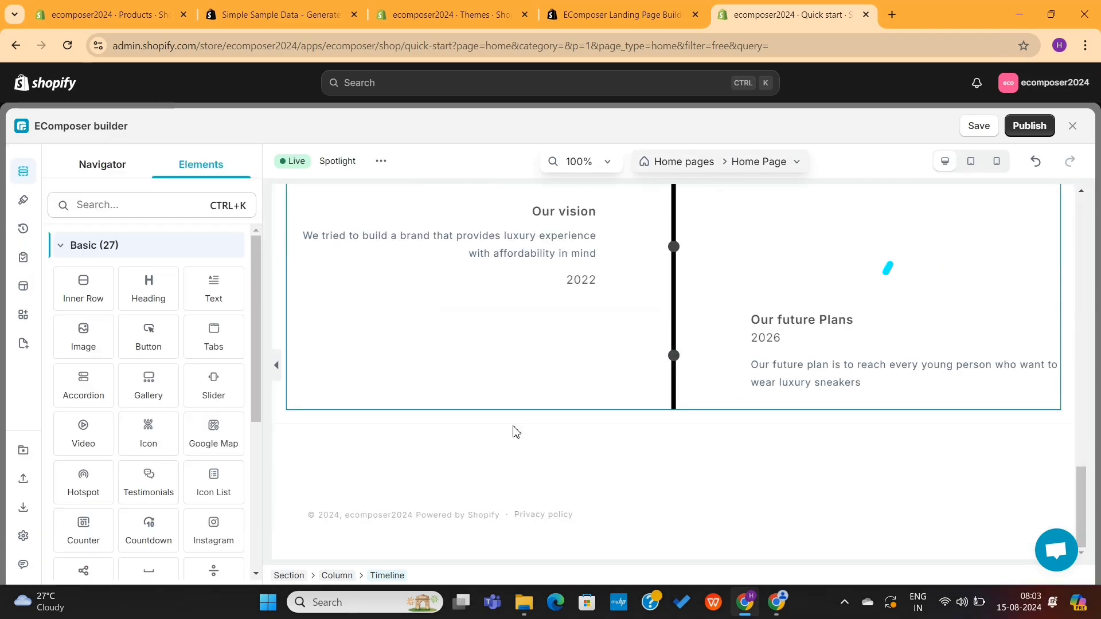
Step: Preview the home page at tablet and mobile widths
scroll(516, 432, "up", 5)
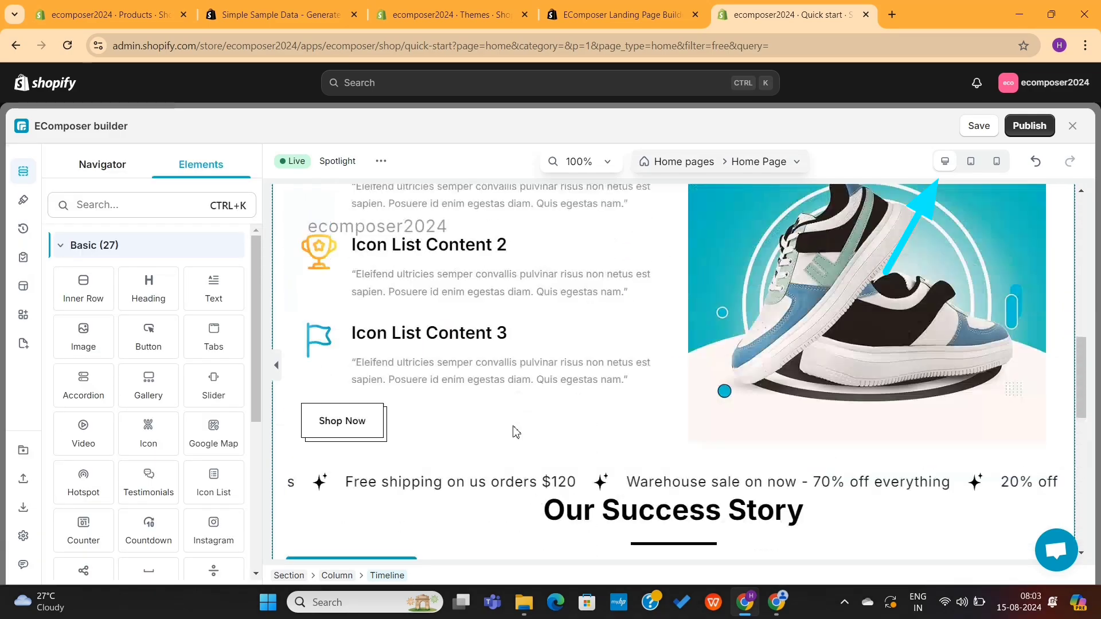
scroll(513, 431, "up", 10)
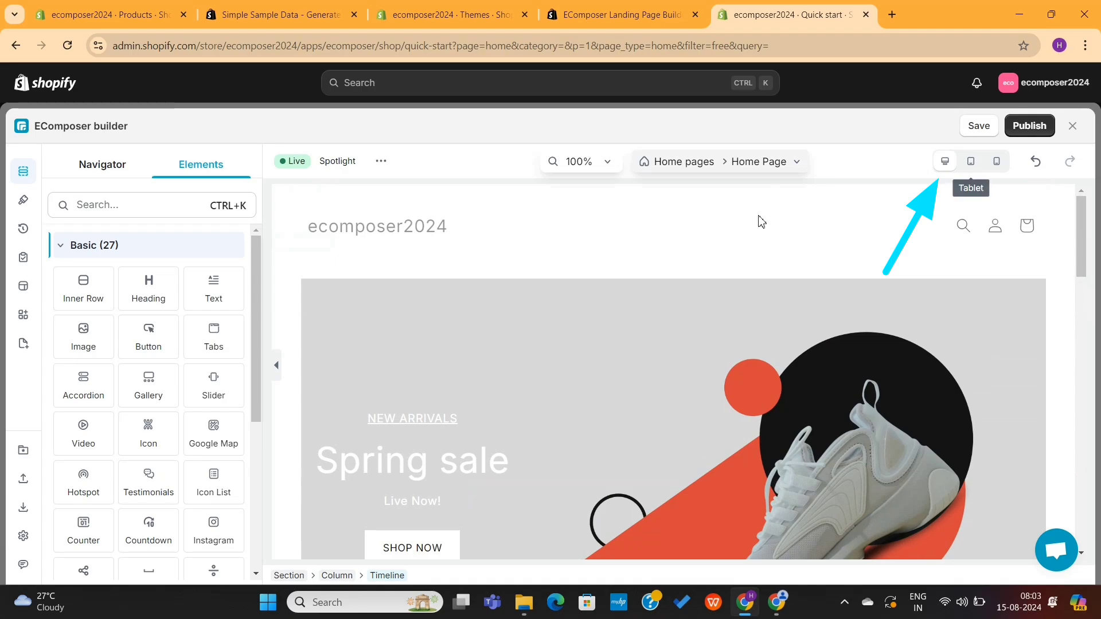
left_click(971, 162)
scroll(778, 385, "down", 10)
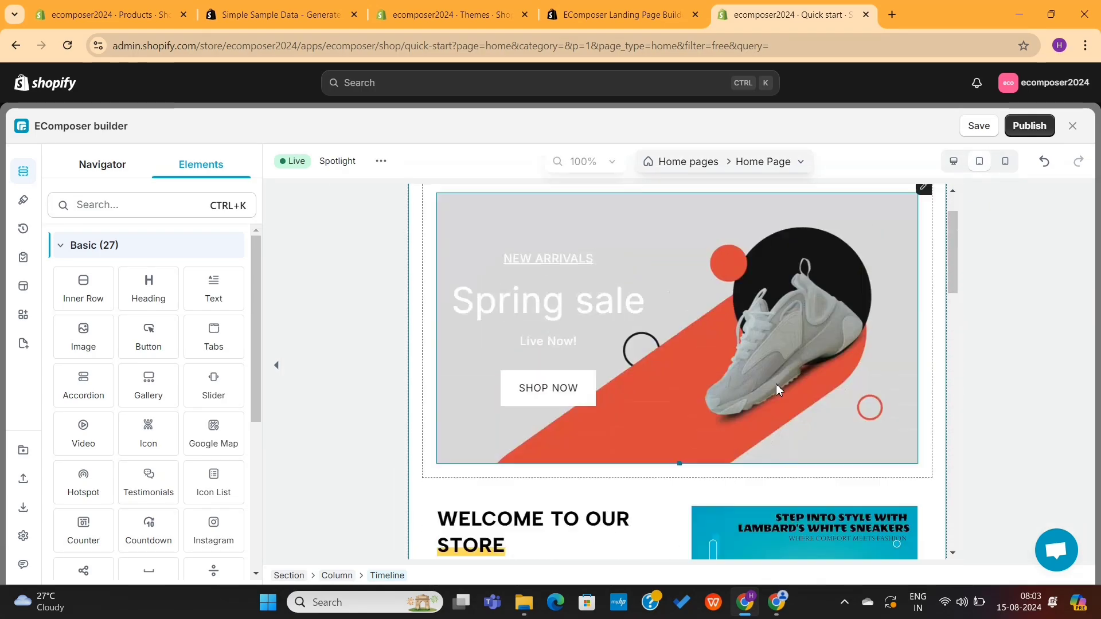
scroll(779, 390, "up", 5)
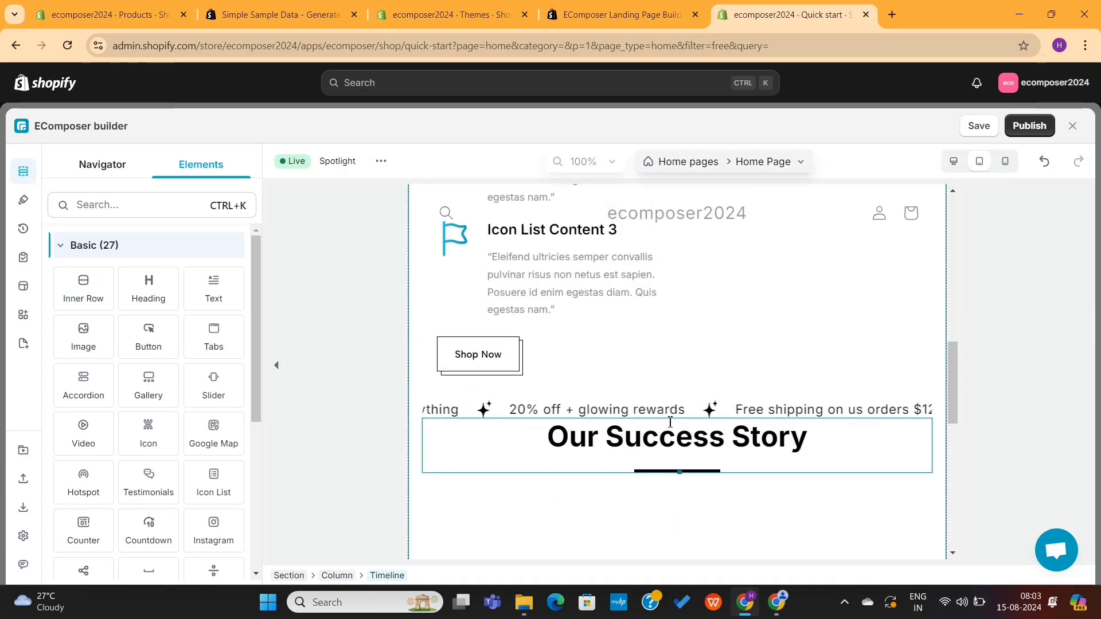
scroll(811, 445, "down", 1)
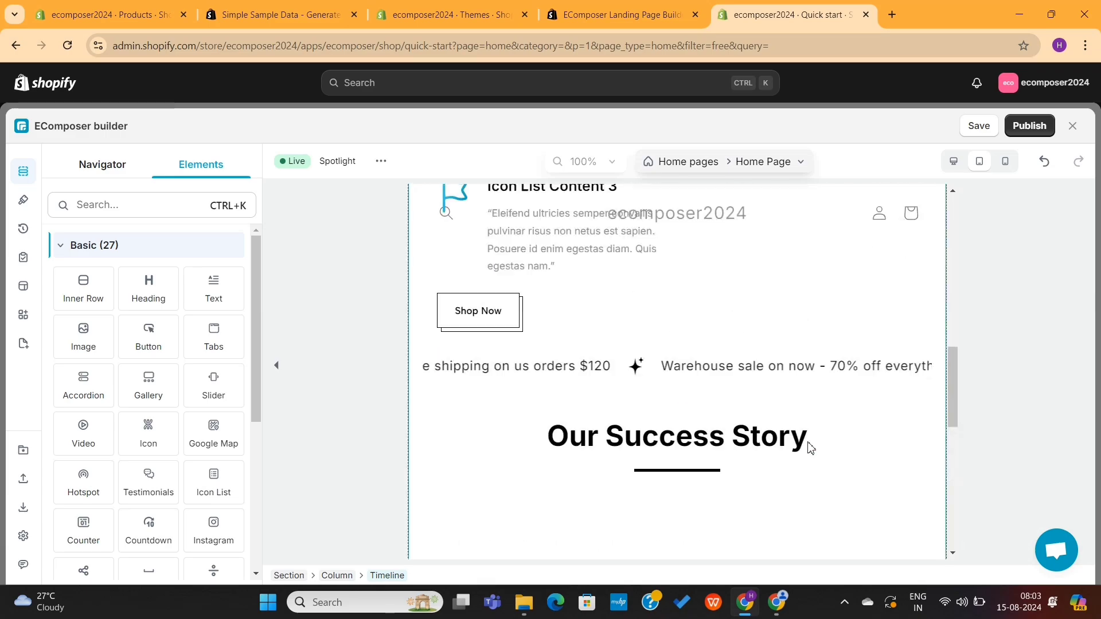
scroll(813, 261, "up", 5)
left_click(1005, 165)
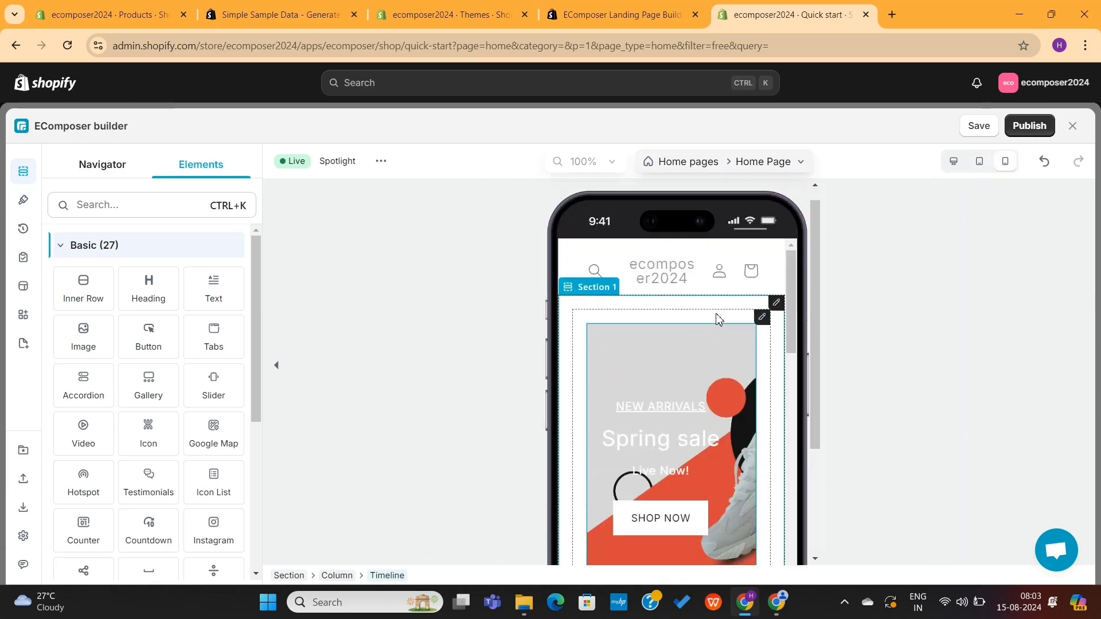
scroll(715, 410, "down", 2)
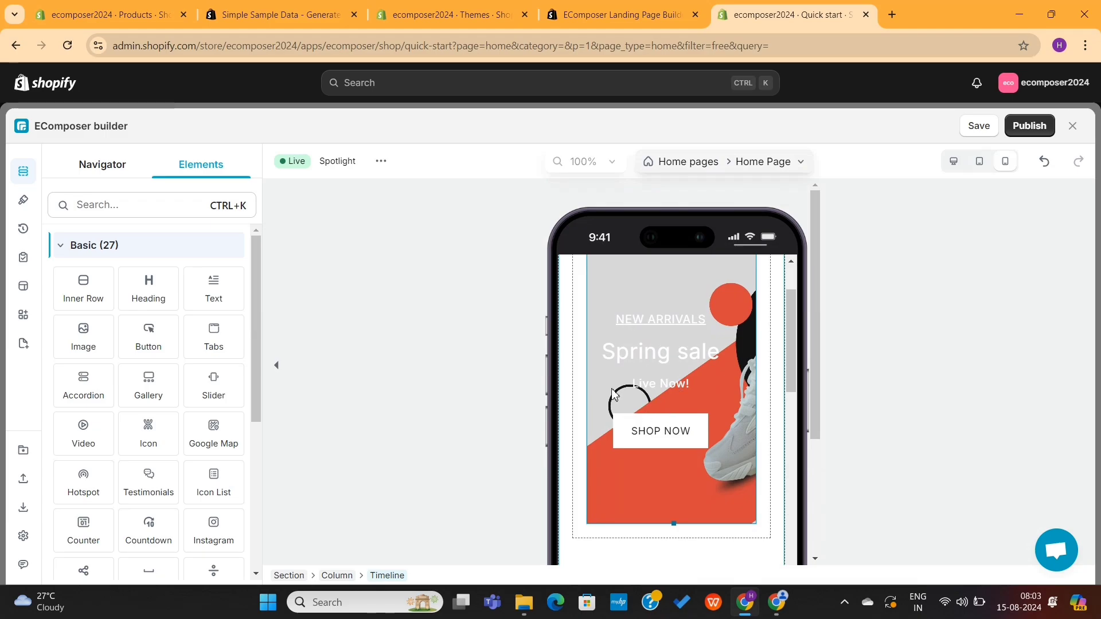
scroll(695, 412, "down", 4)
scroll(694, 413, "up", 6)
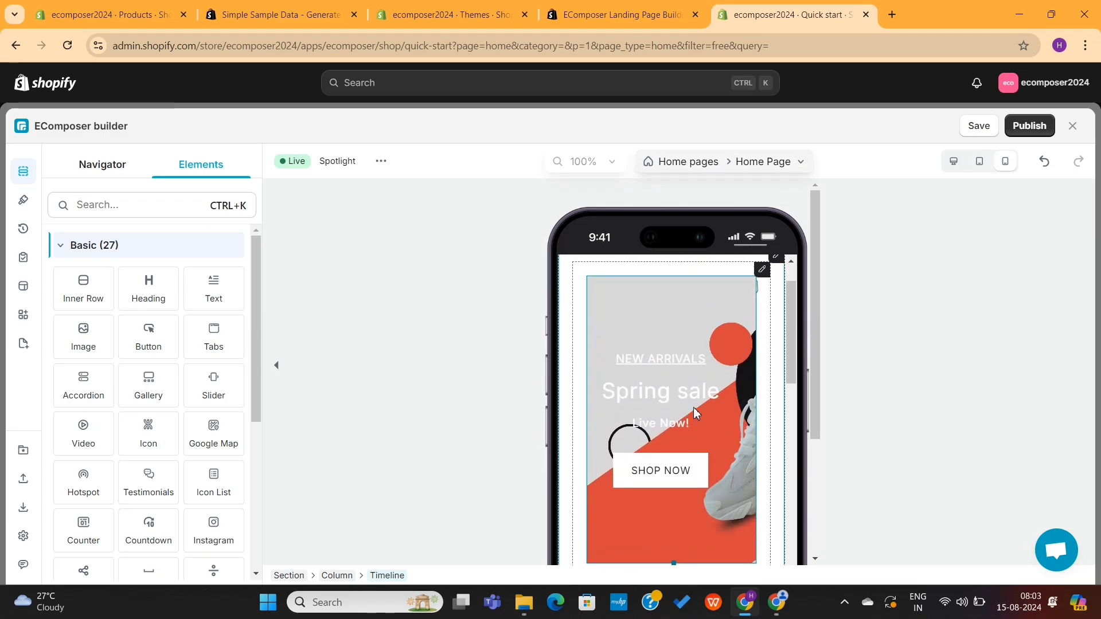
Step: Replace the banner's mobile image with the Adidas backpack picture
left_click(659, 387)
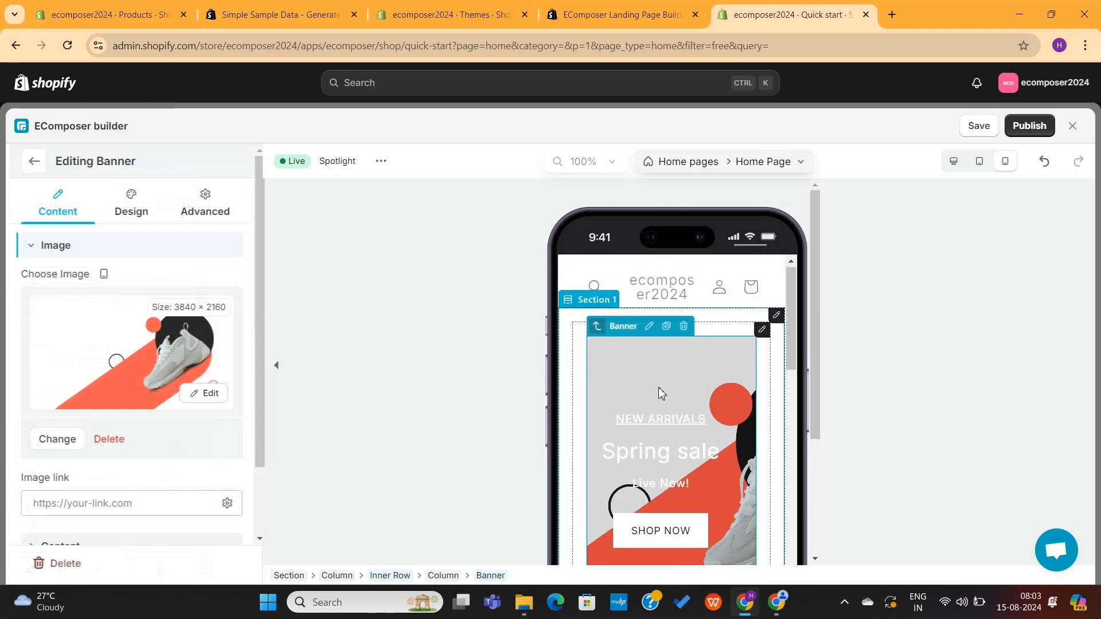
scroll(136, 478, "down", 2)
left_click(121, 277)
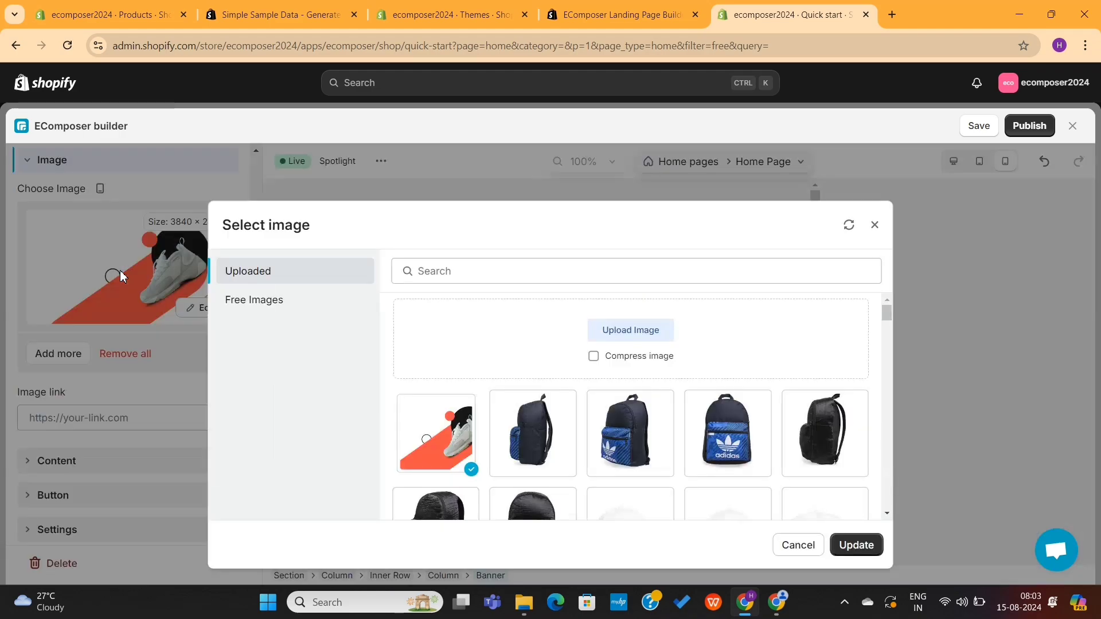
scroll(722, 447, "down", 1)
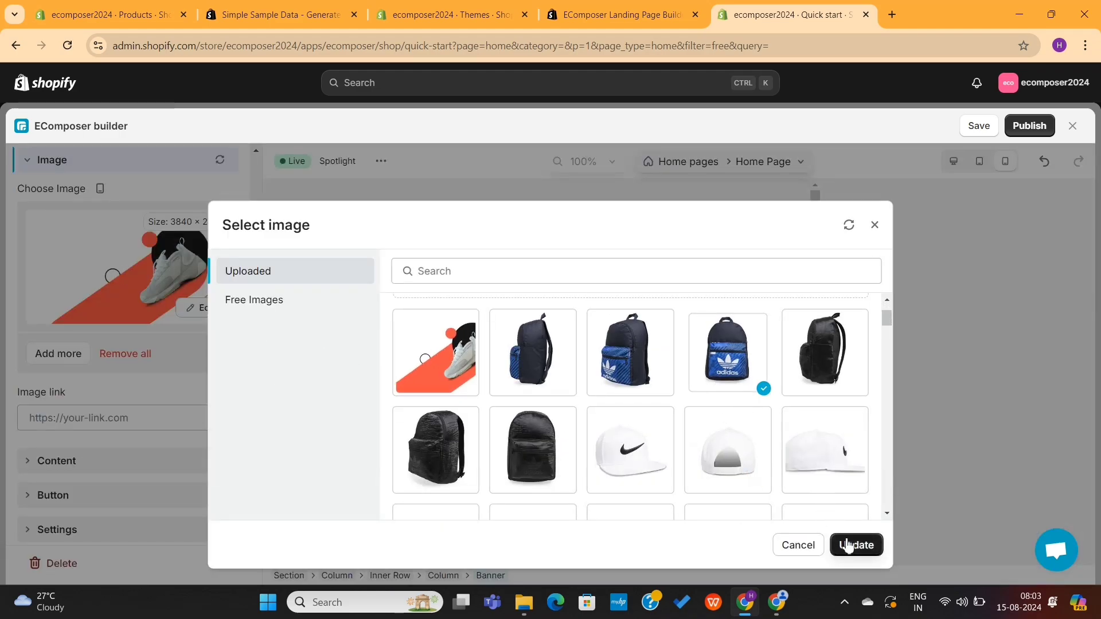
left_click(849, 546)
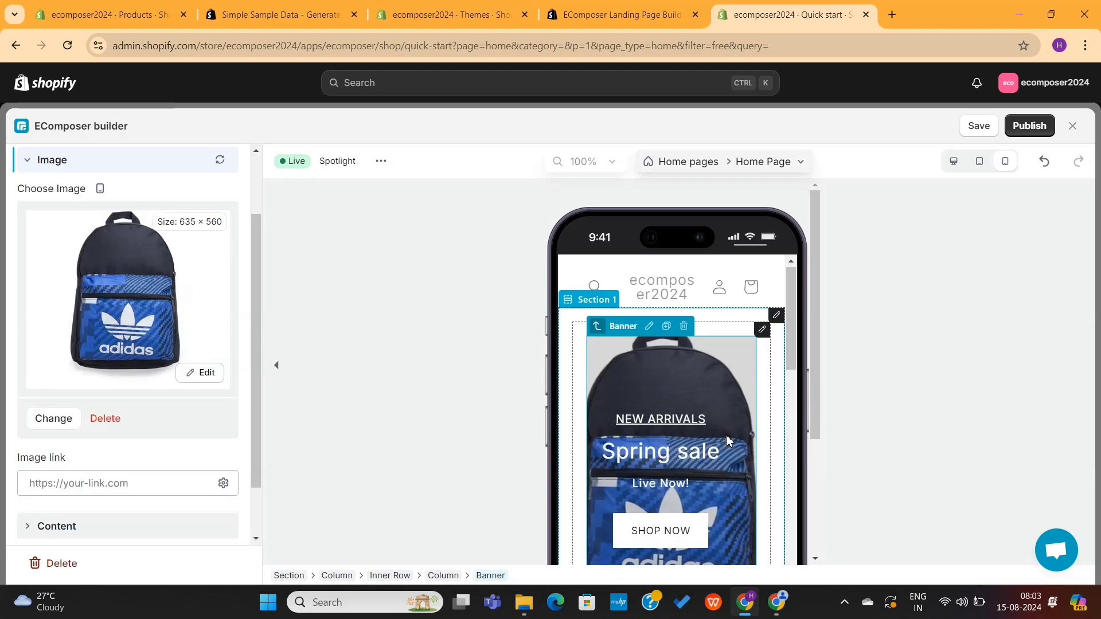
scroll(727, 435, "down", 2)
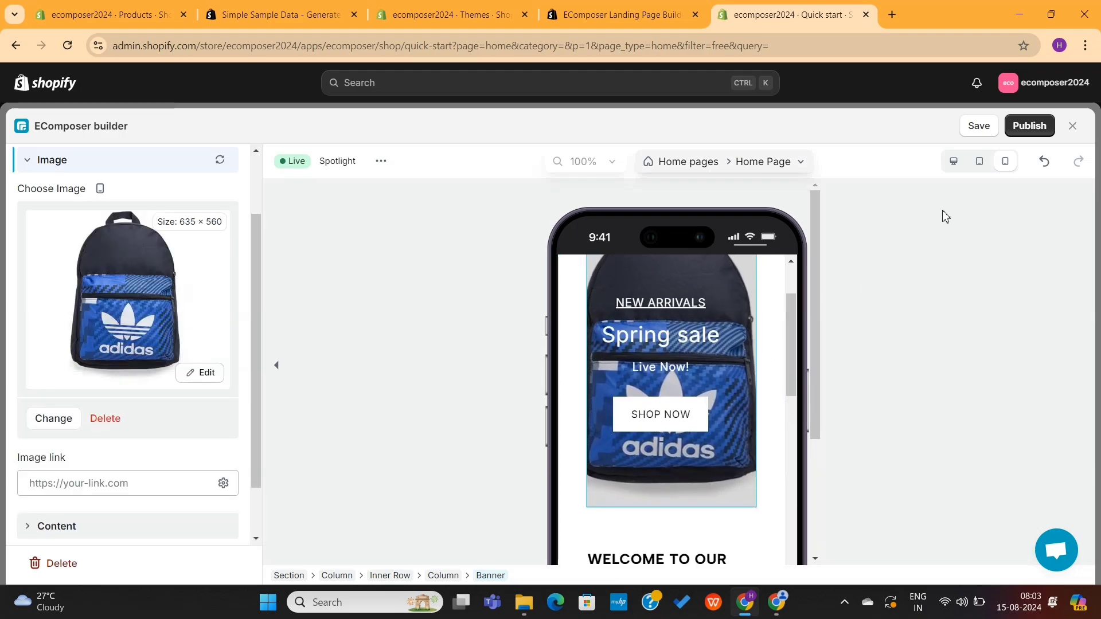
Step: Check the banner in the tablet, desktop and mobile previews
left_click(982, 165)
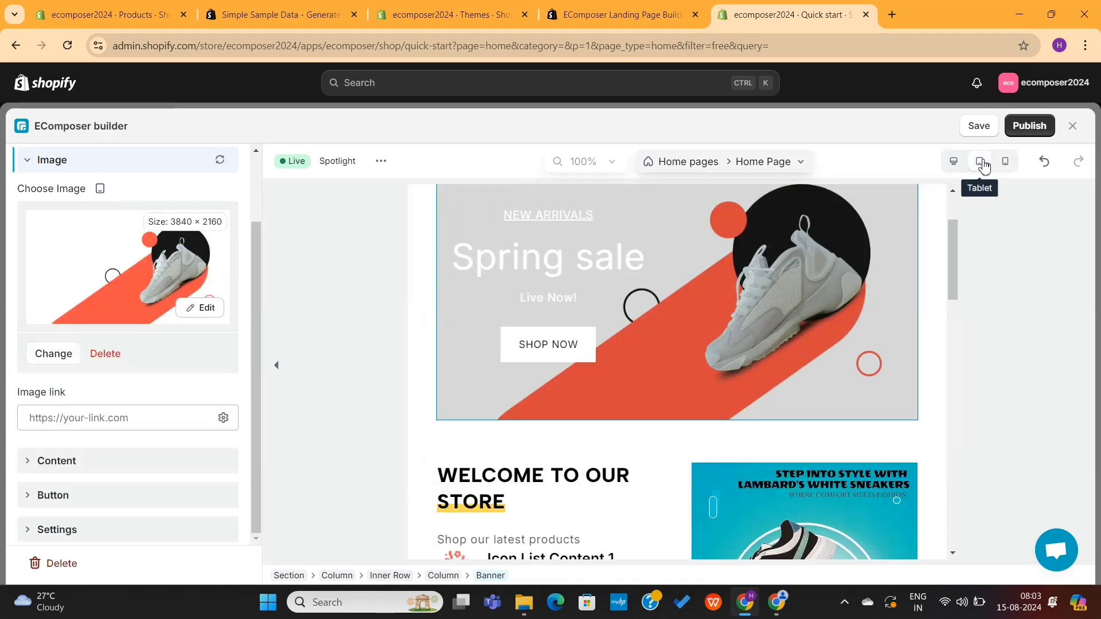
left_click(953, 163)
left_click(996, 162)
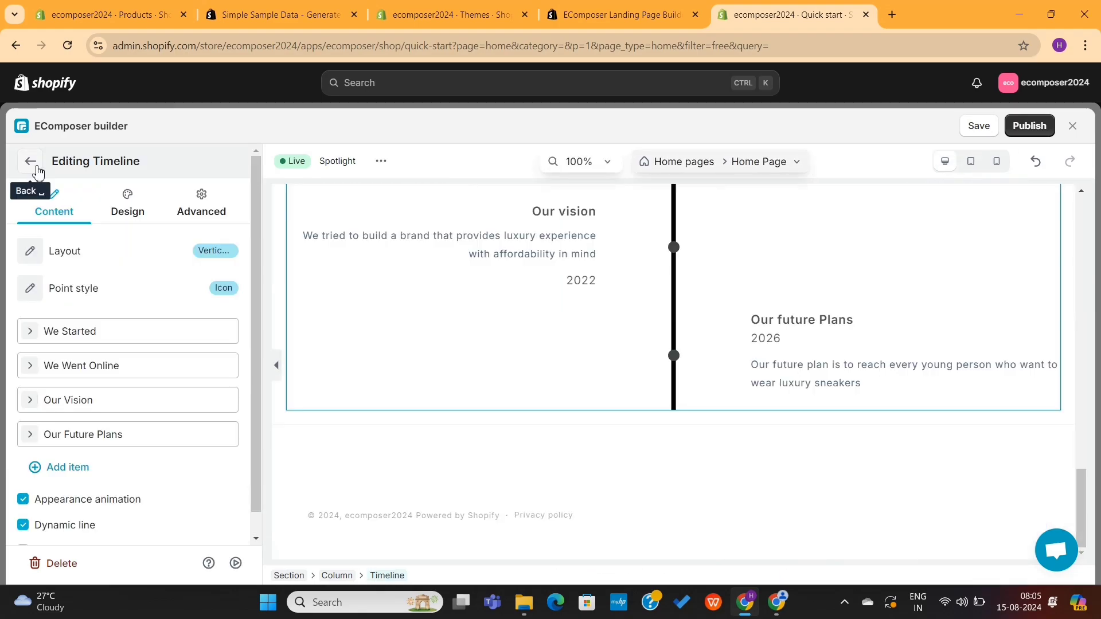
left_click(32, 165)
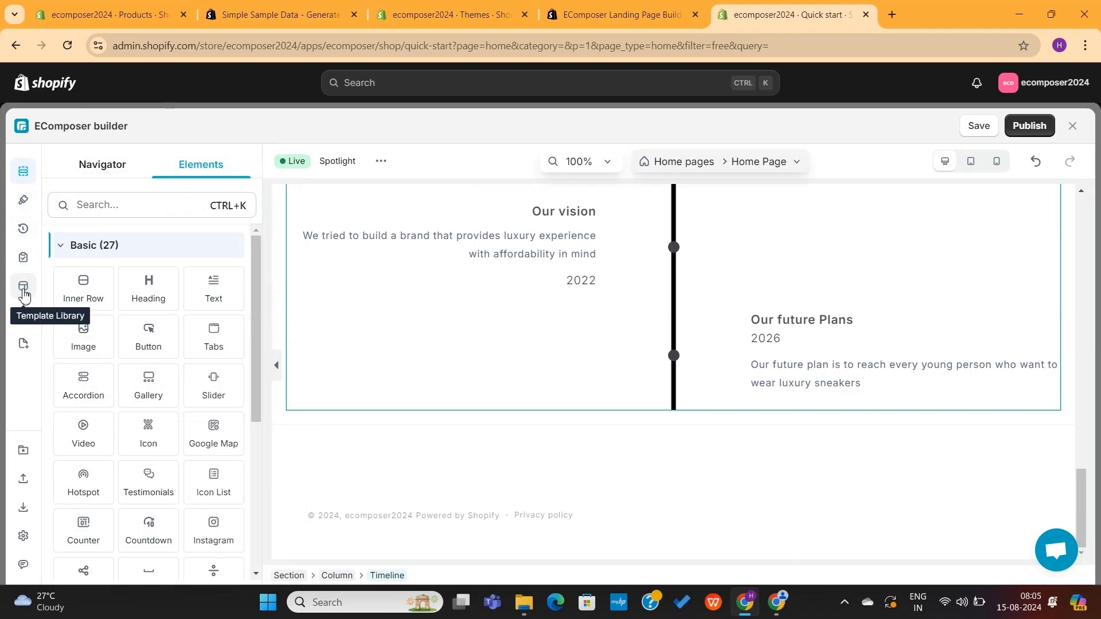
Step: Insert the Reviews Book section template ('What Our Client Says') from the Template Library's Sections
left_click(24, 292)
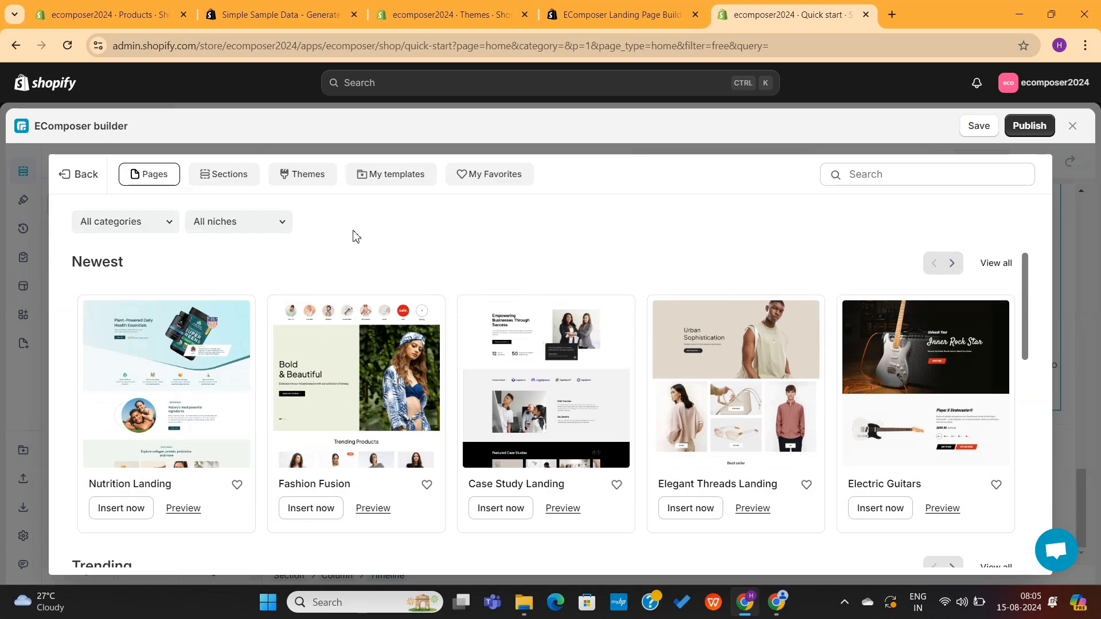
left_click(235, 181)
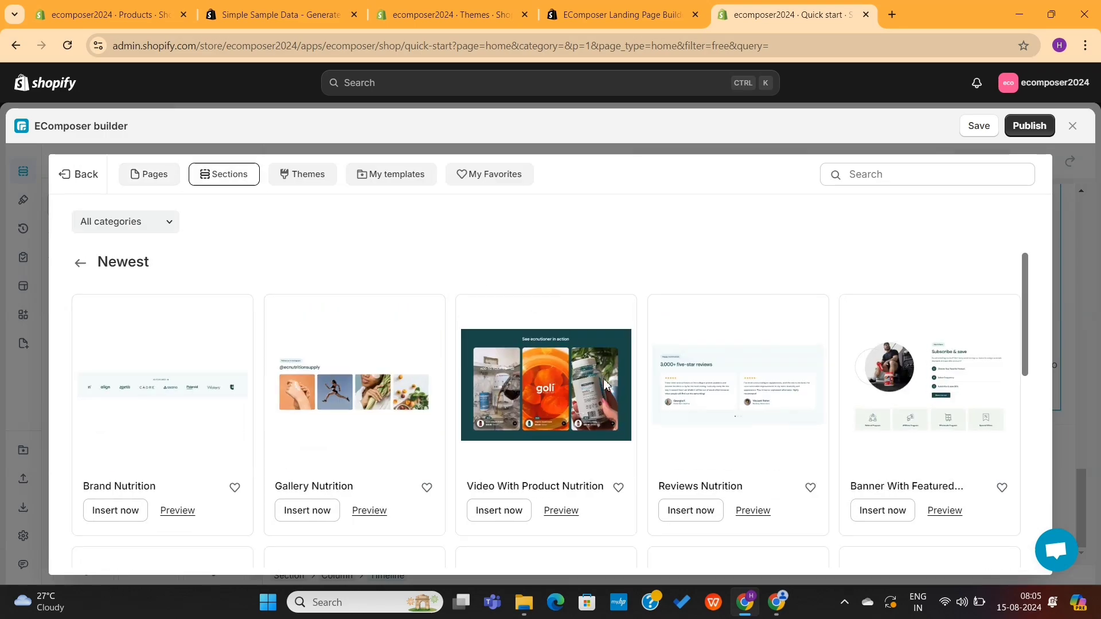
scroll(448, 413, "down", 5)
scroll(942, 319, "down", 15)
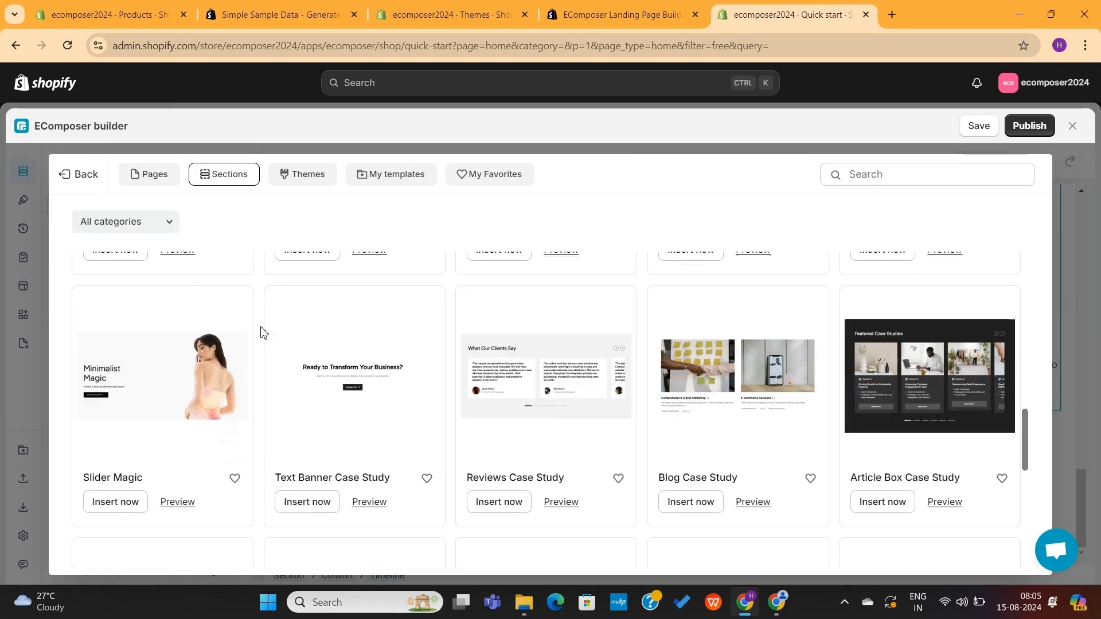
scroll(635, 411, "down", 15)
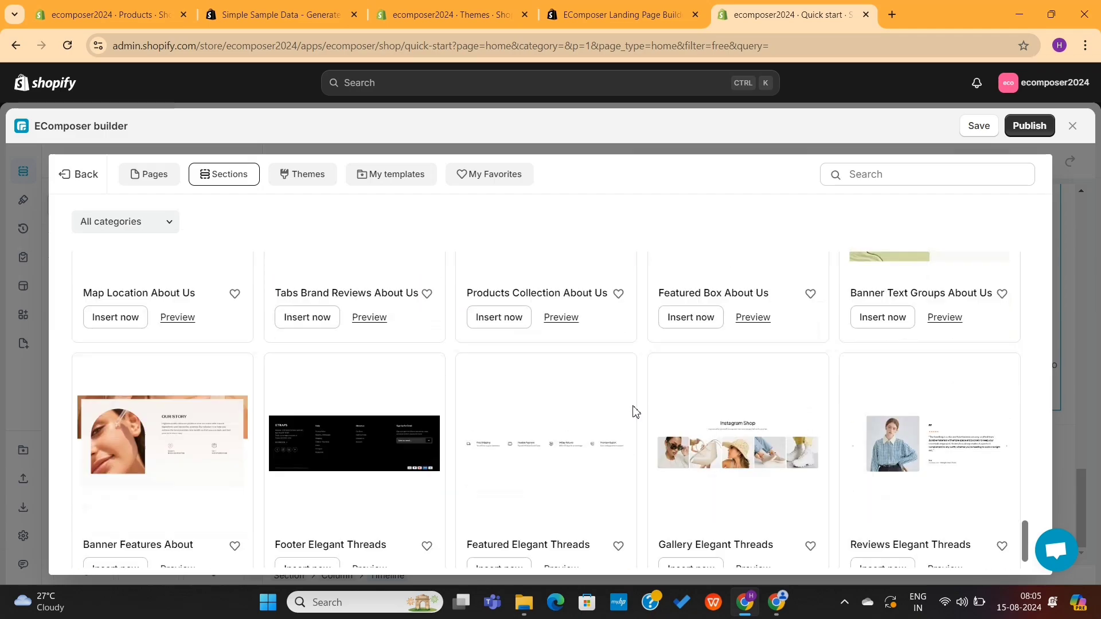
scroll(635, 411, "down", 15)
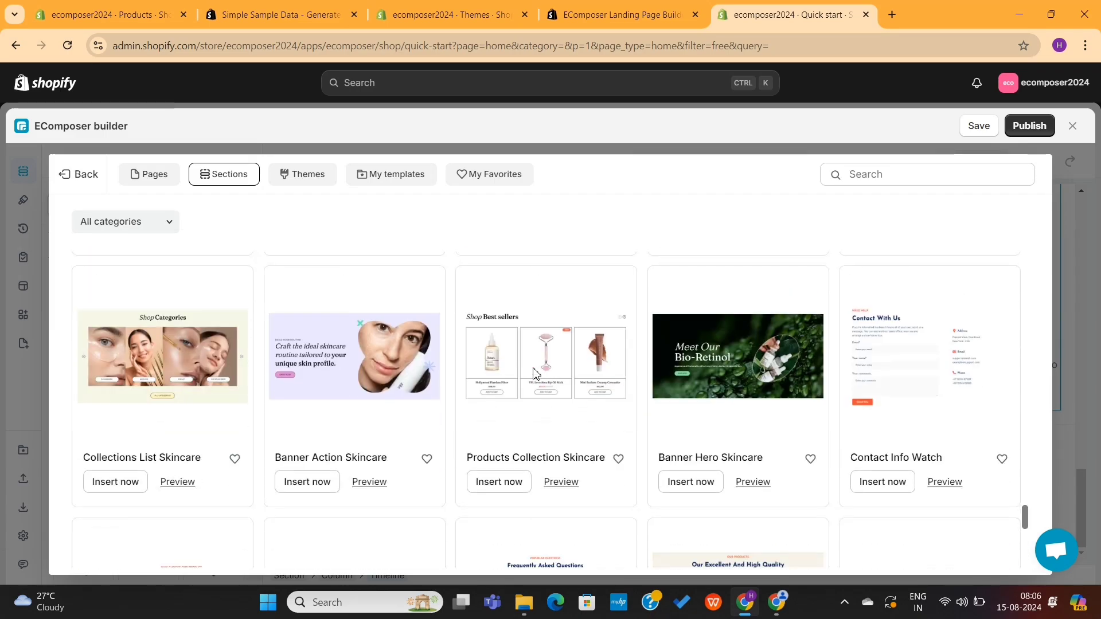
scroll(568, 412, "up", 5)
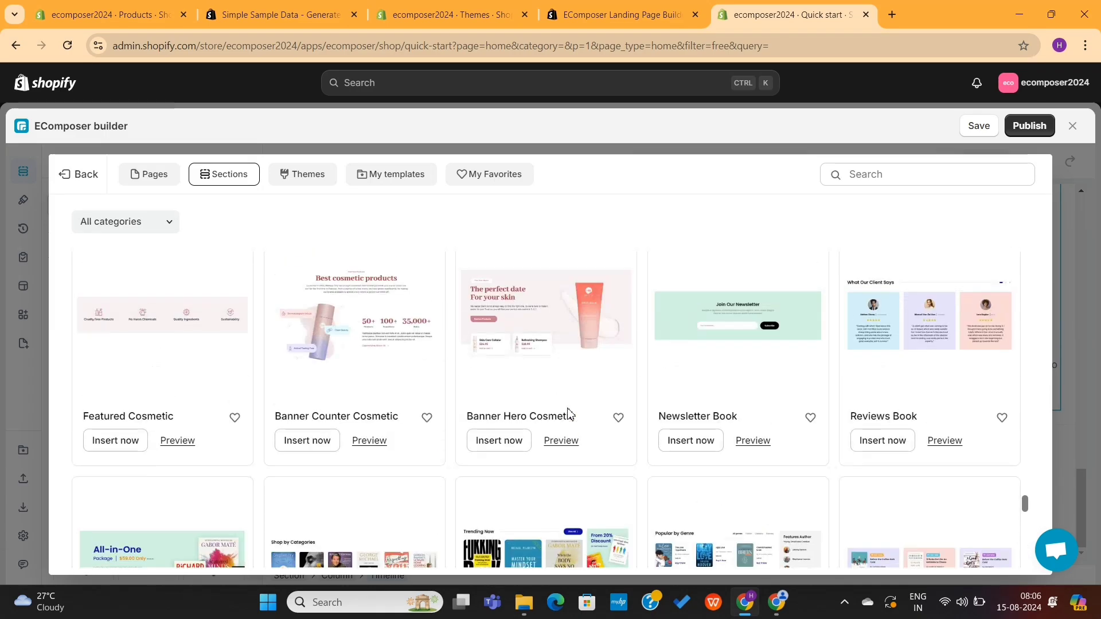
left_click(884, 559)
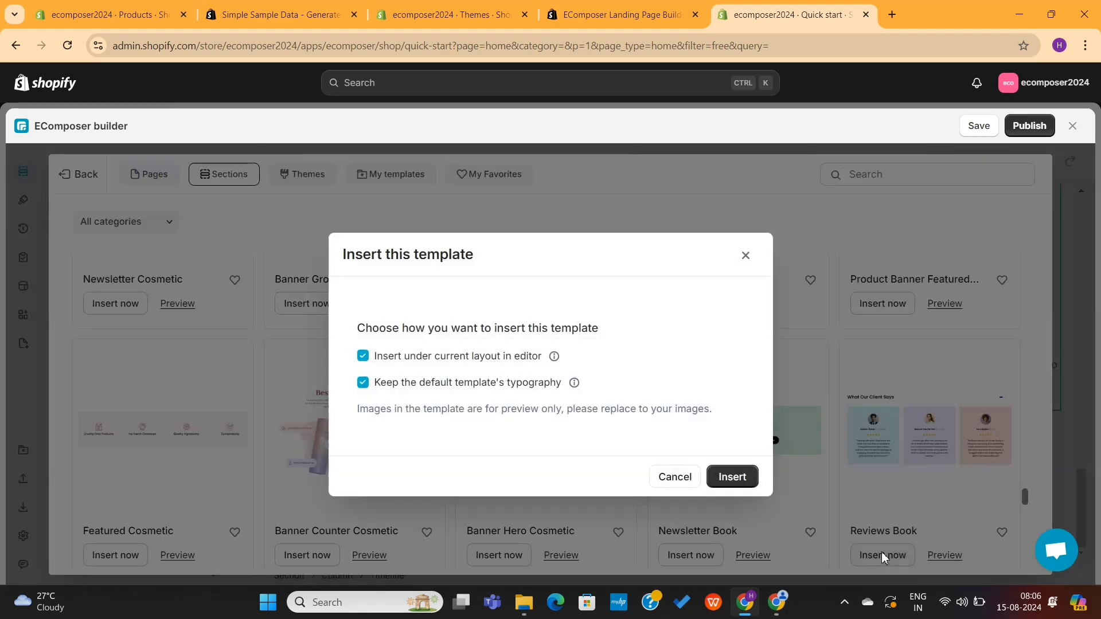
left_click(734, 478)
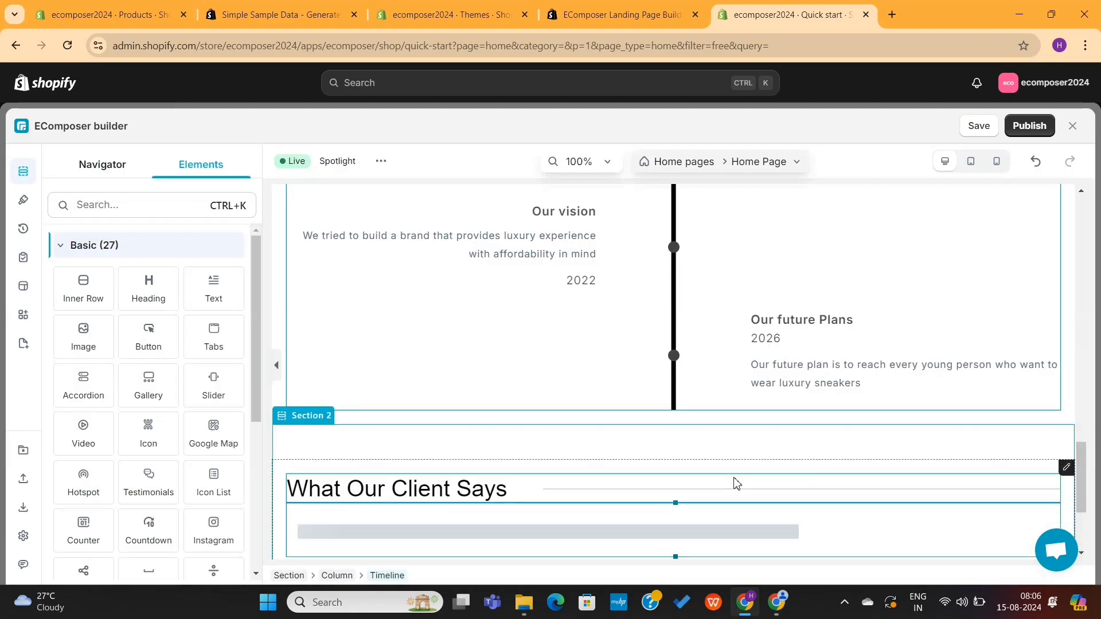
Step: Insert the Product Grid Nutrition section below the reviews and start editing its 'Daily health essentials' heading
scroll(646, 467, "down", 5)
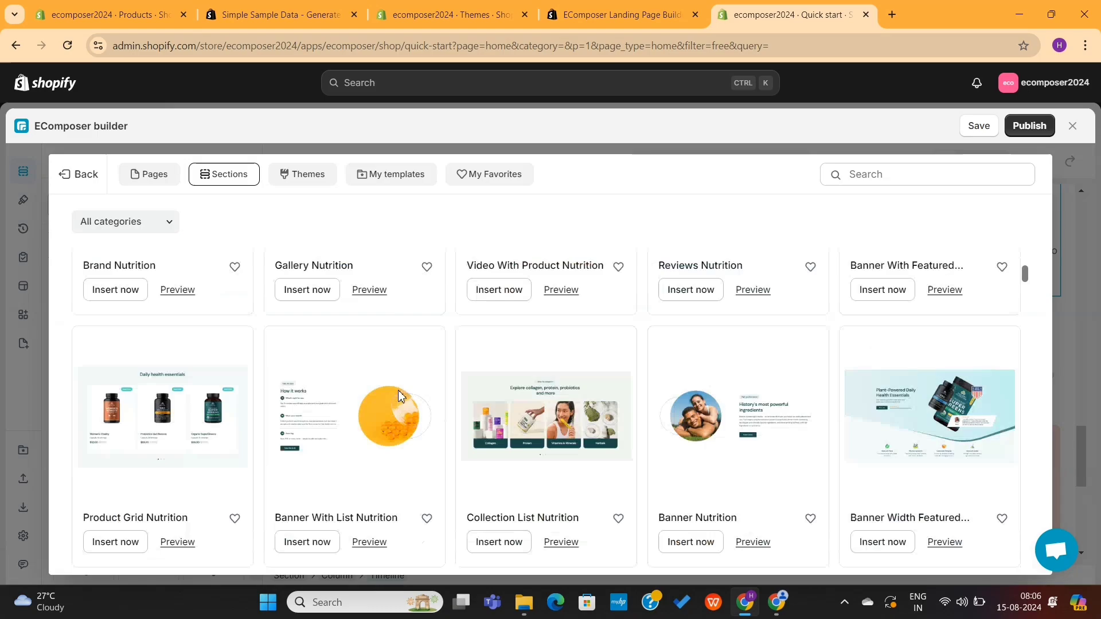
scroll(400, 394, "down", 10)
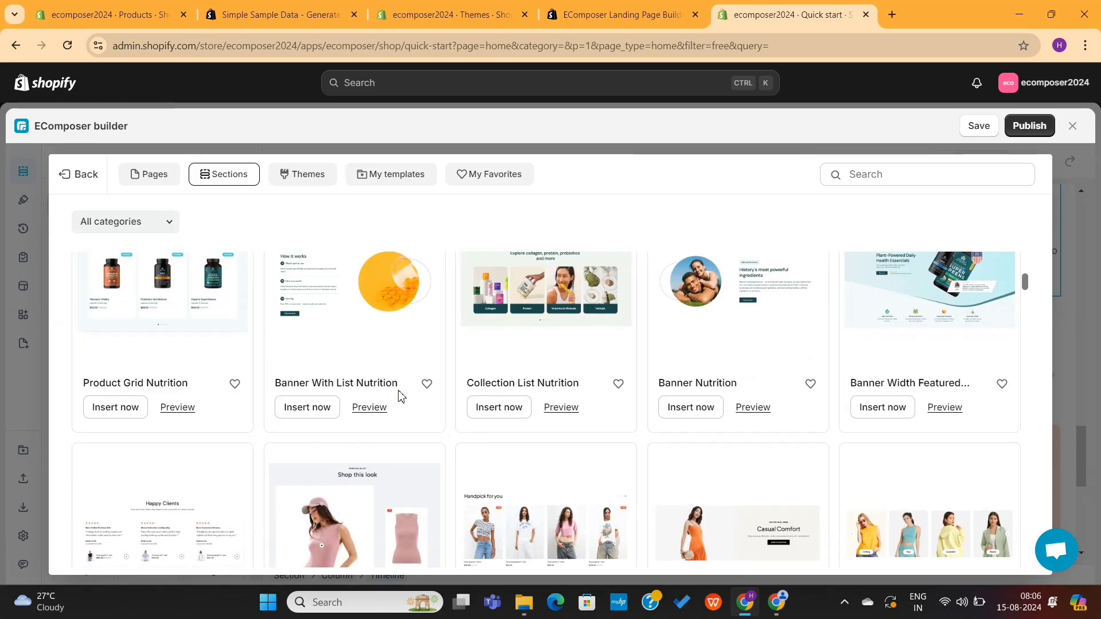
scroll(400, 395, "up", 1)
scroll(400, 395, "down", 2)
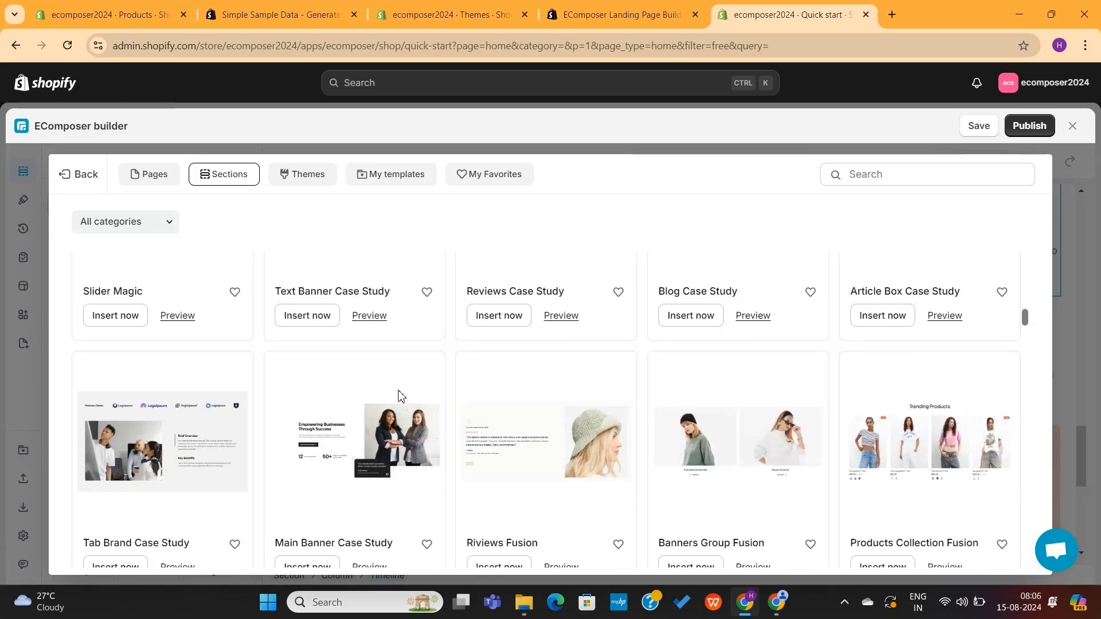
scroll(399, 395, "up", 8)
scroll(399, 395, "up", 3)
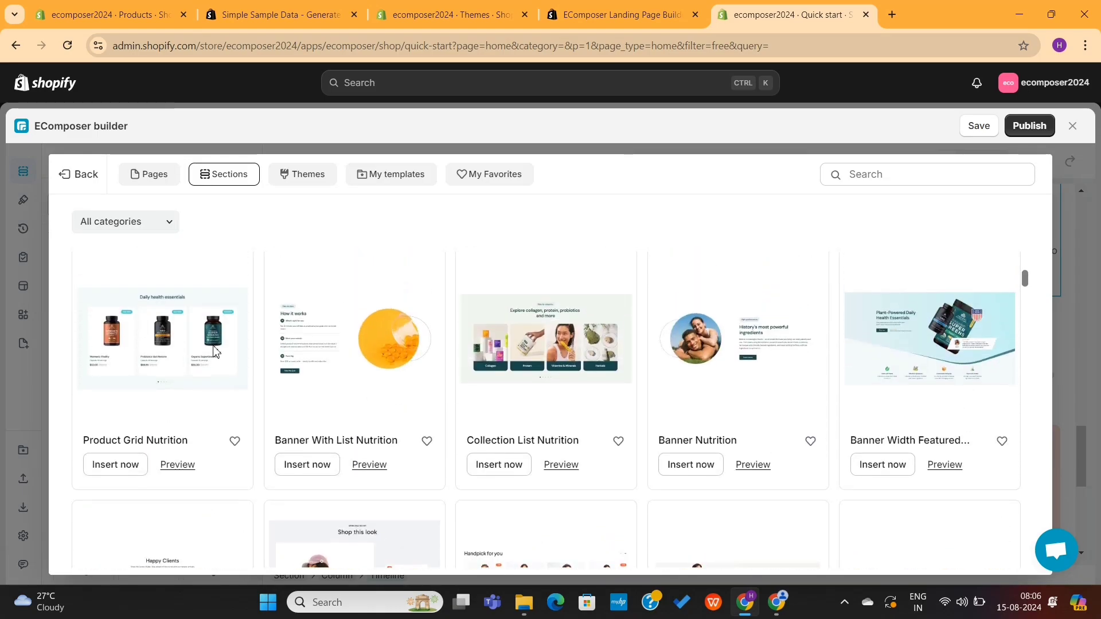
left_click(130, 469)
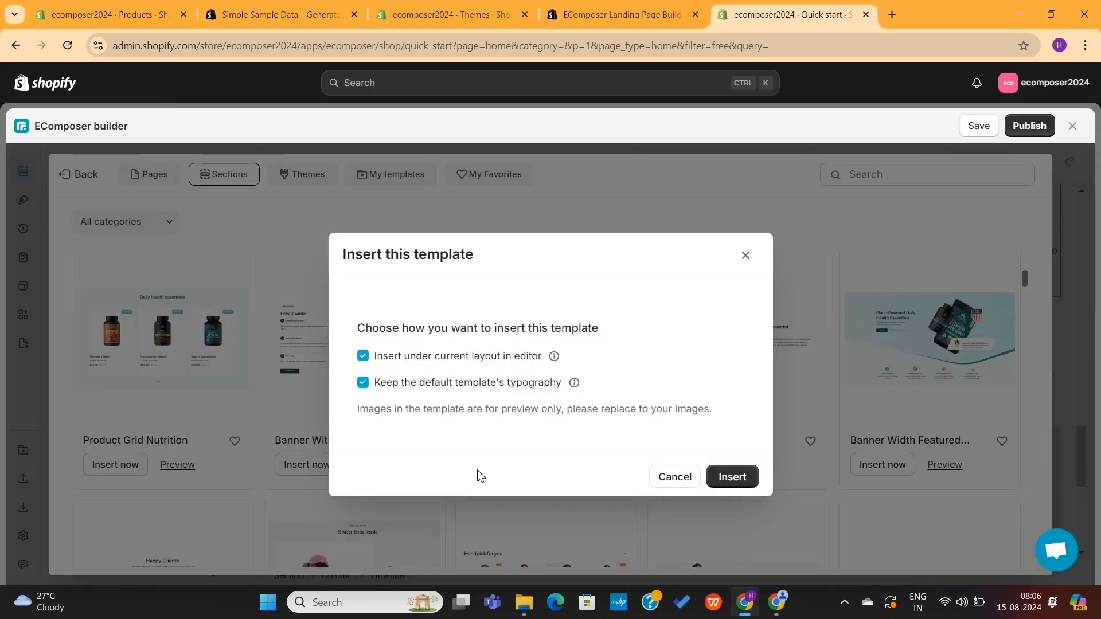
left_click(732, 478)
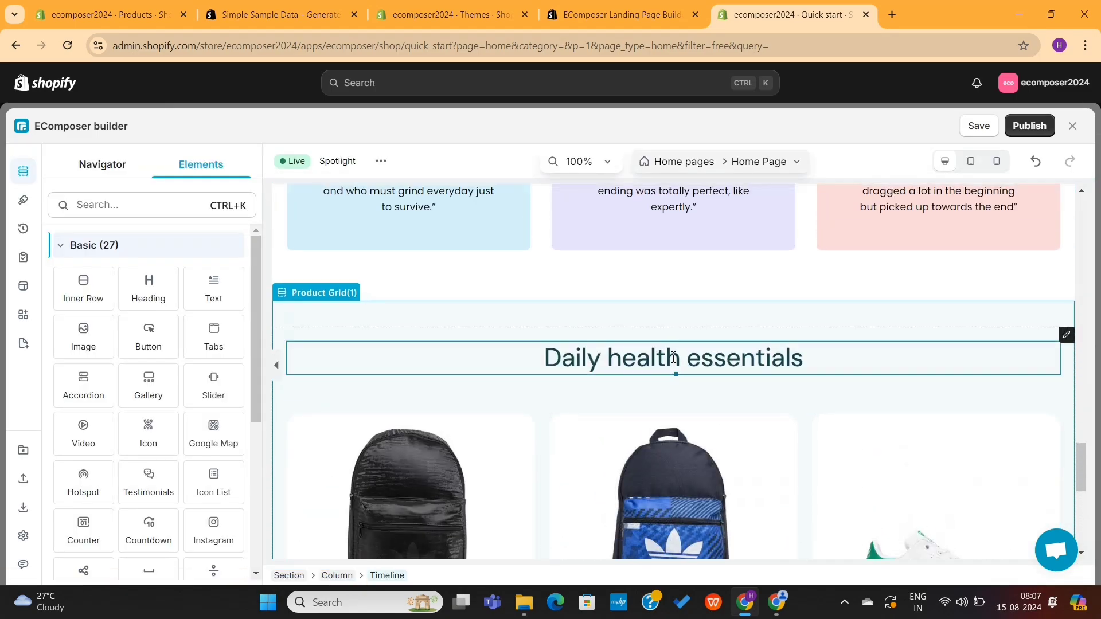
left_click(674, 357)
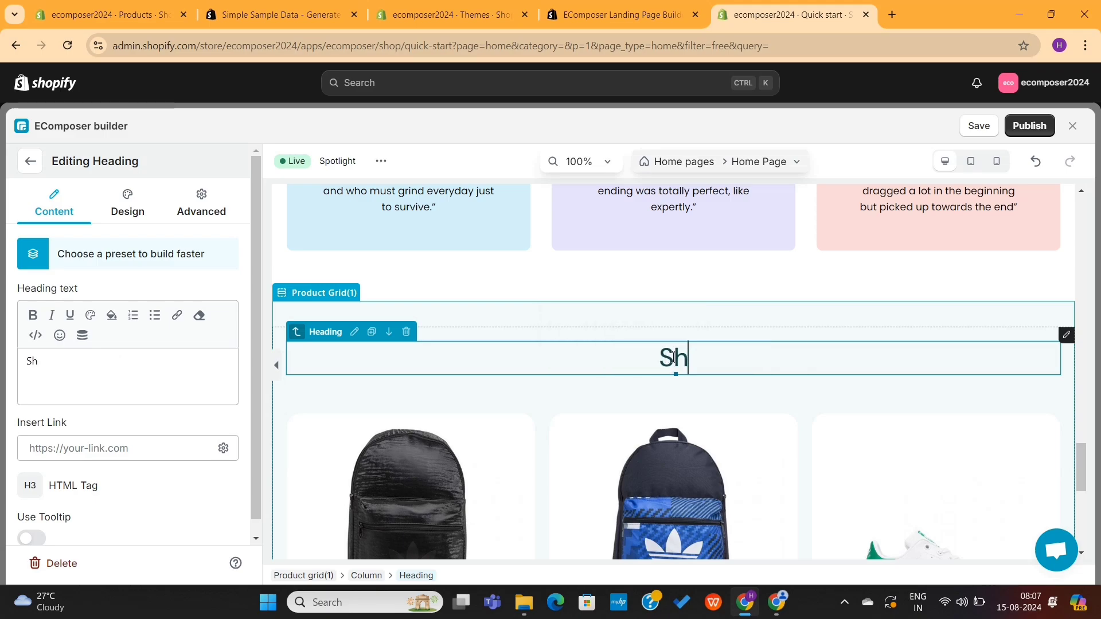
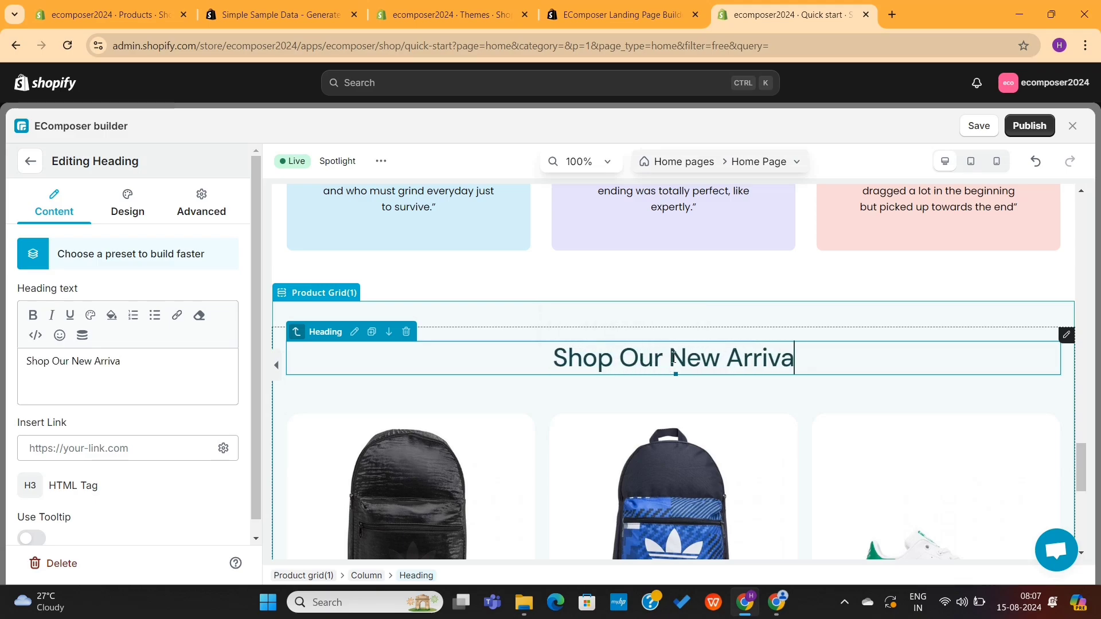
Step: In the Navigator, move the 'Shop Our New Arrivals' product grid above the testimonials section
scroll(738, 420, "down", 5)
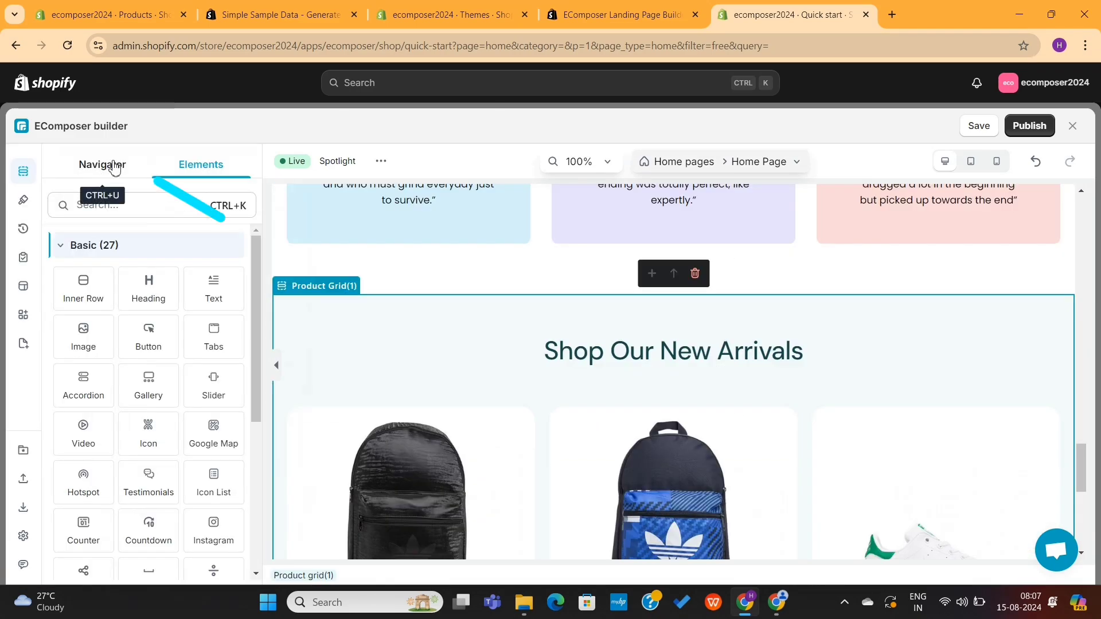
left_click(115, 167)
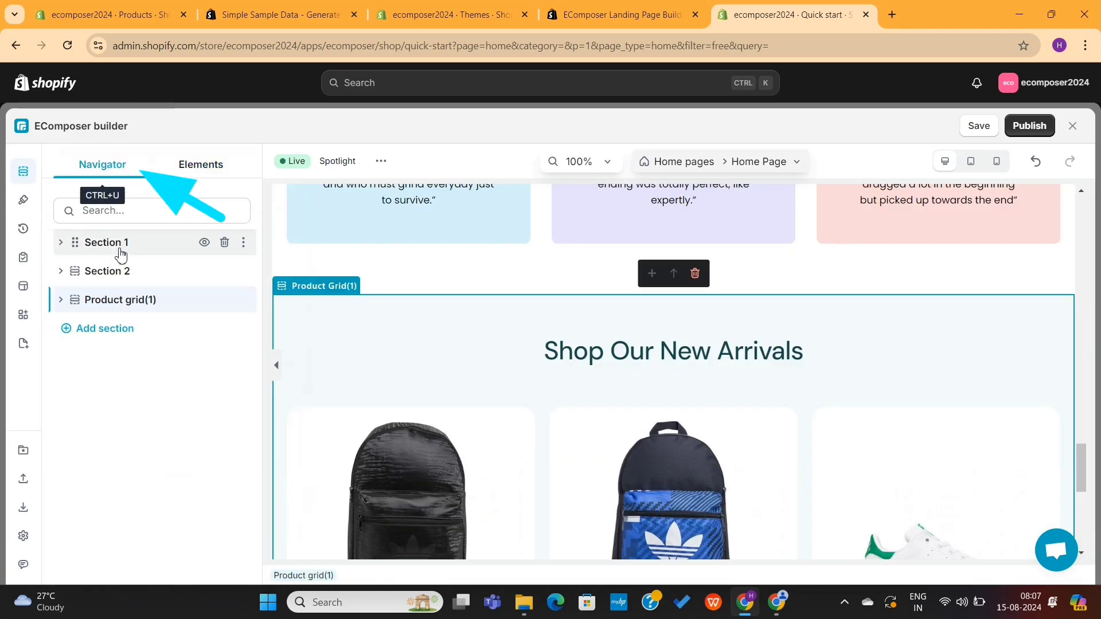
left_click_drag(74, 303, 72, 263)
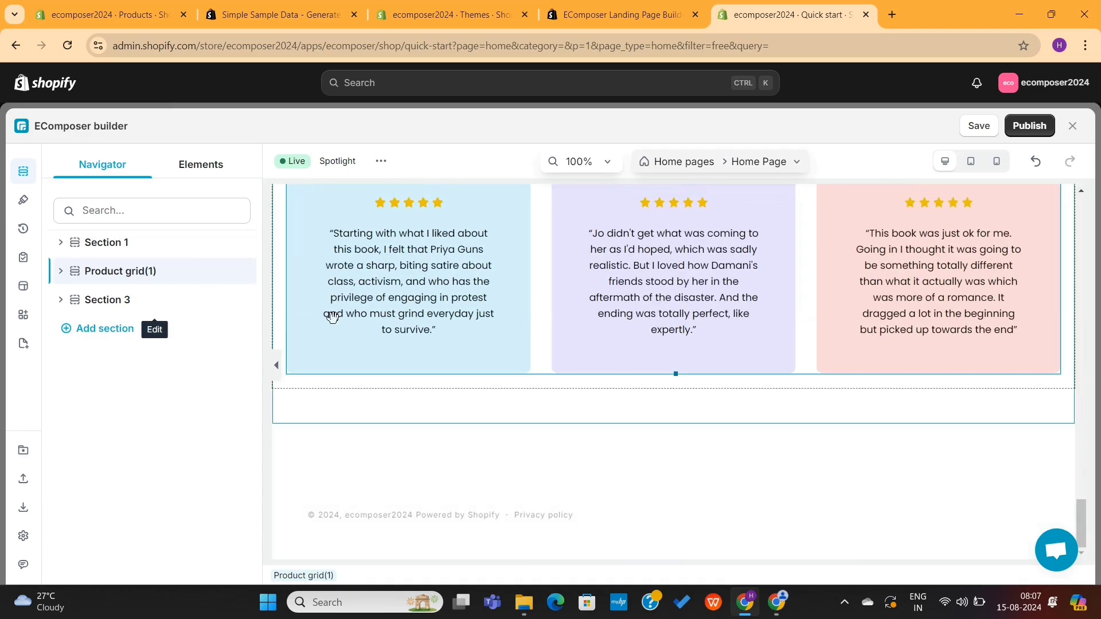
scroll(491, 329, "up", 15)
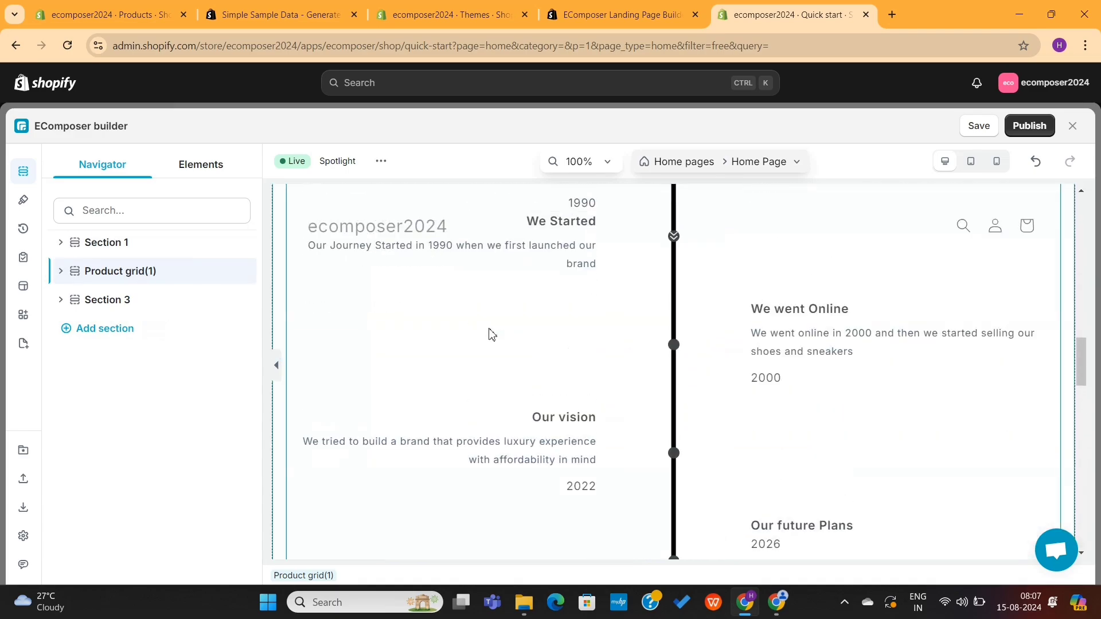
scroll(491, 329, "up", 5)
scroll(490, 328, "down", 10)
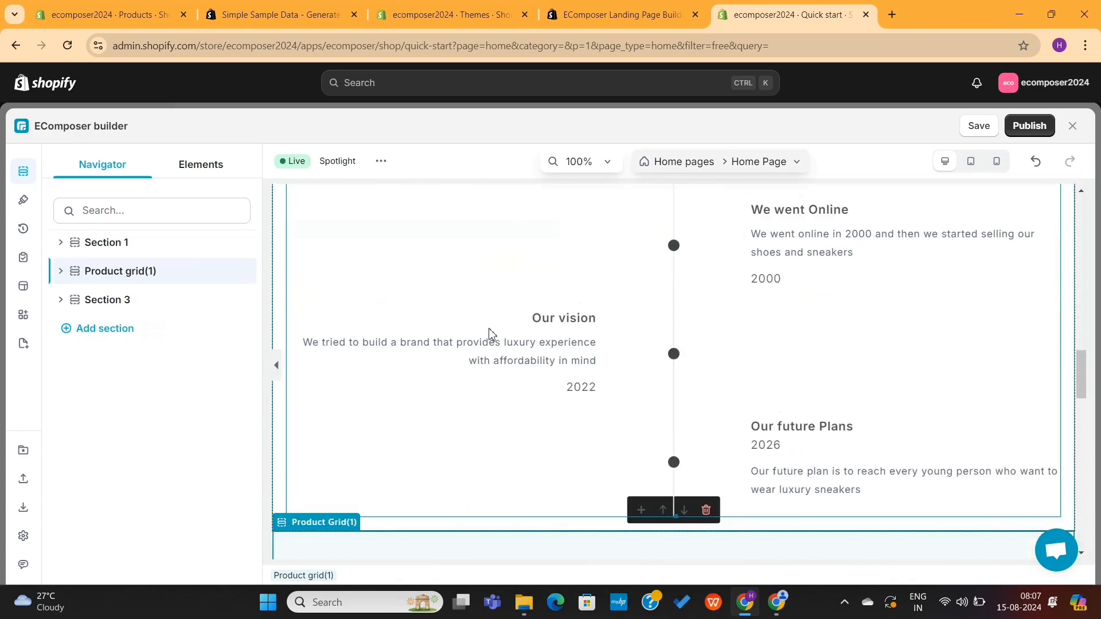
scroll(490, 336, "down", 5)
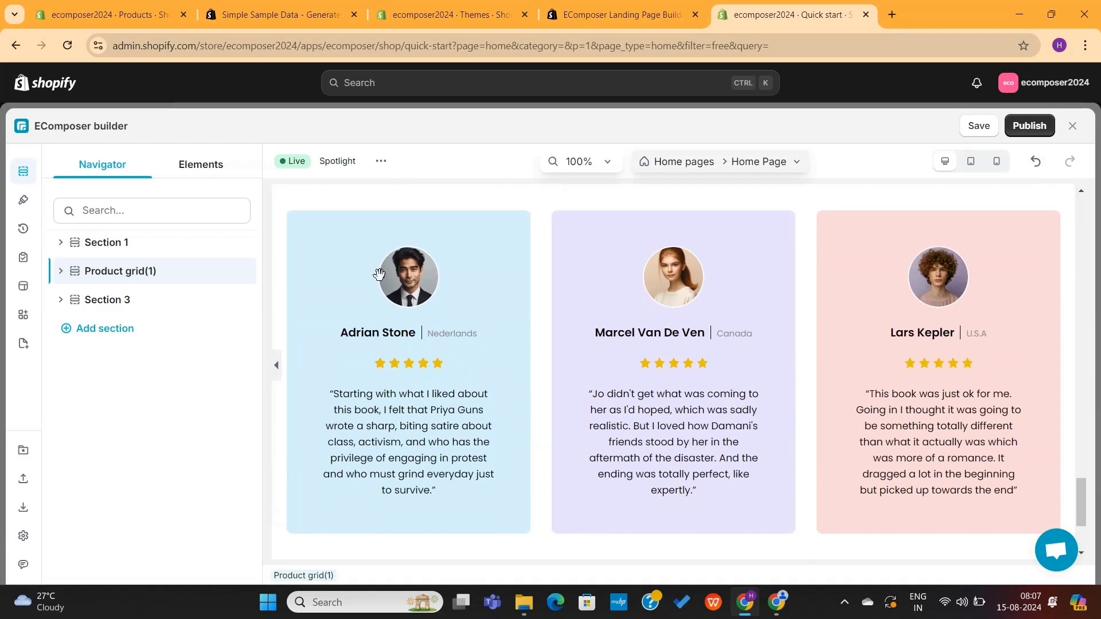
Step: Insert the Featured Shipping Father's Day section at the bottom of the home page
left_click(21, 288)
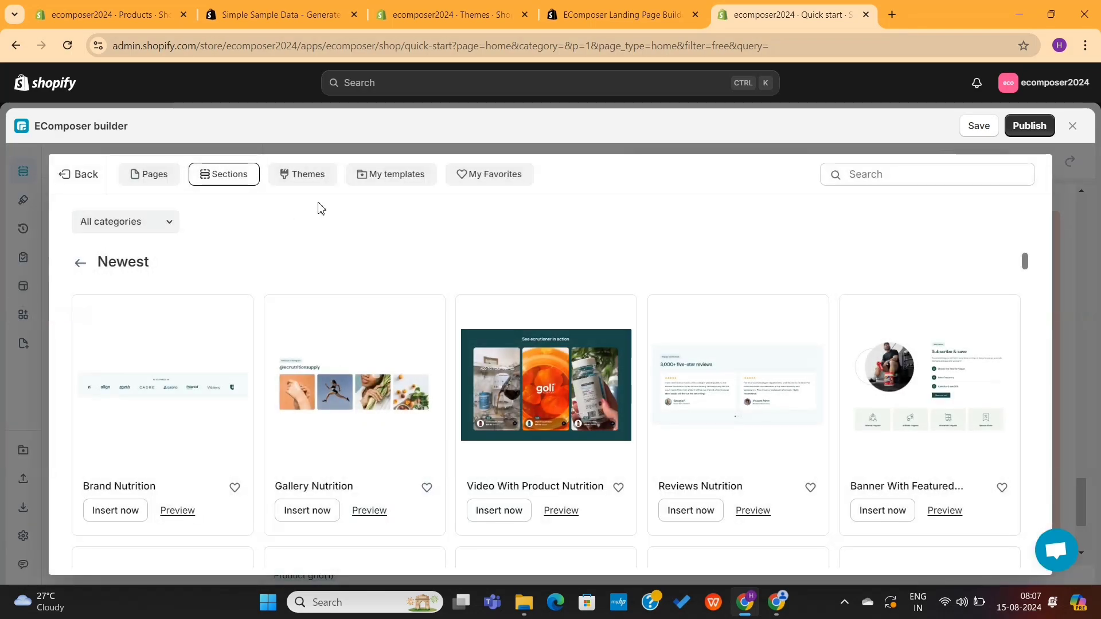
scroll(492, 343, "down", 10)
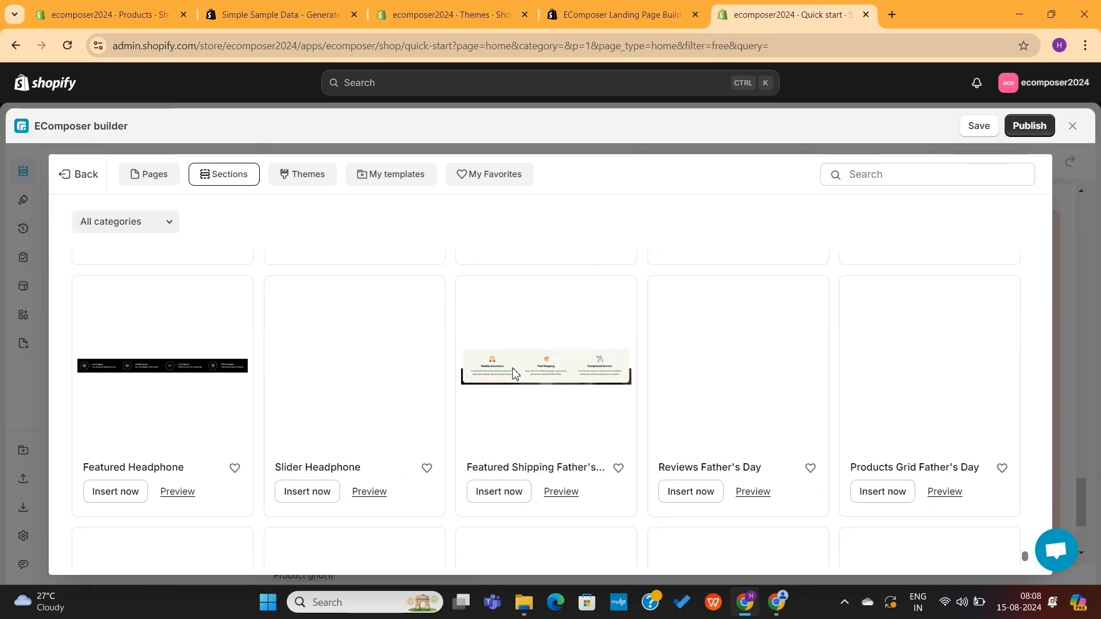
left_click(496, 493)
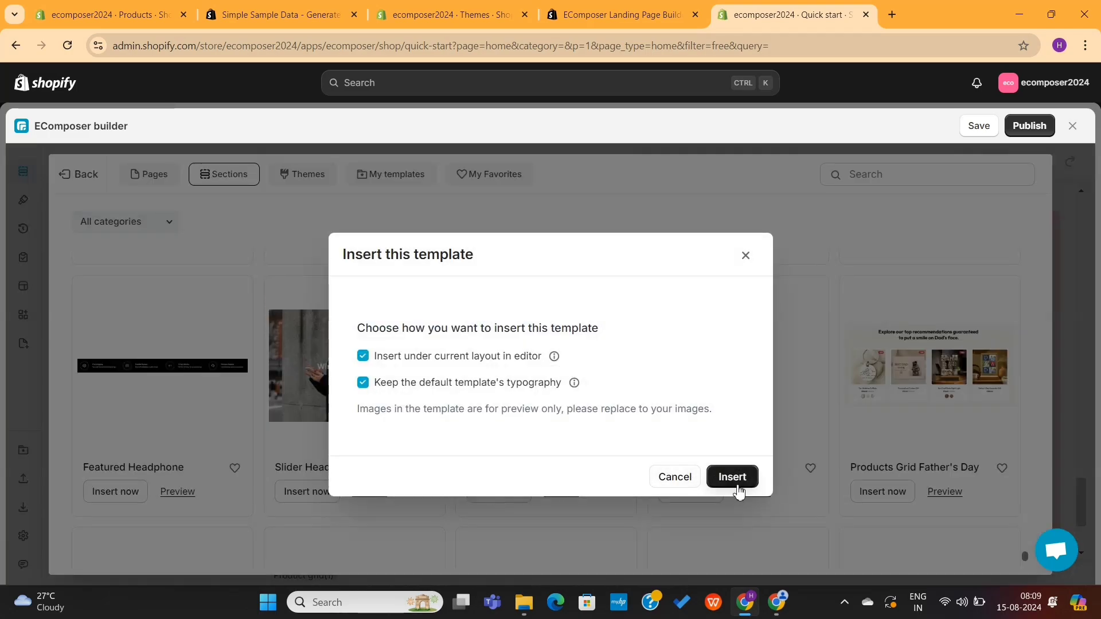
left_click(736, 485)
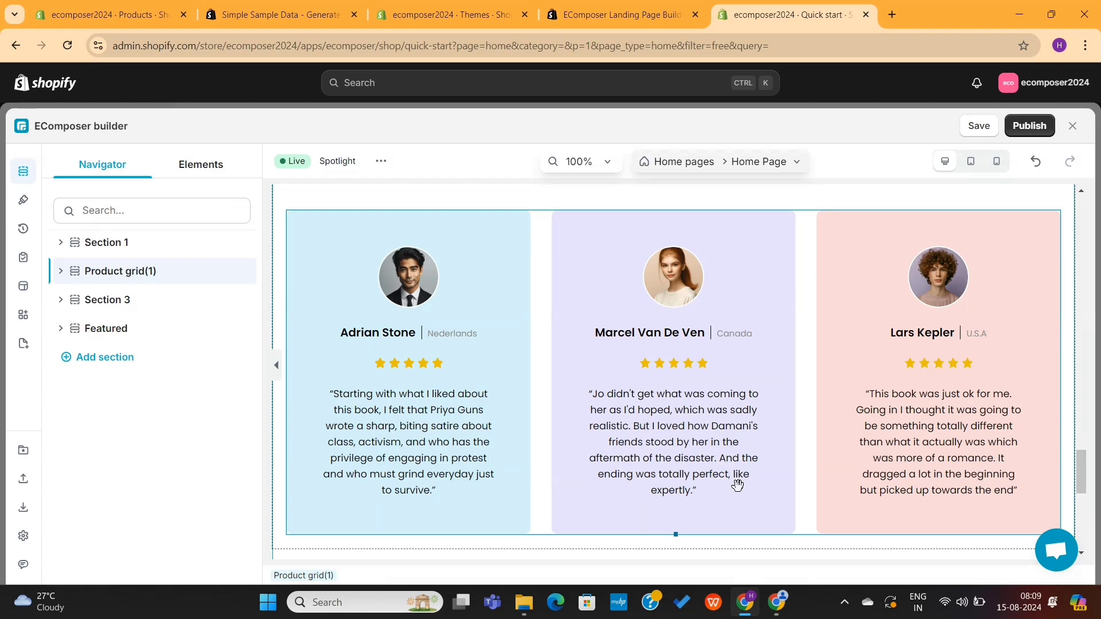
scroll(738, 485, "down", 6)
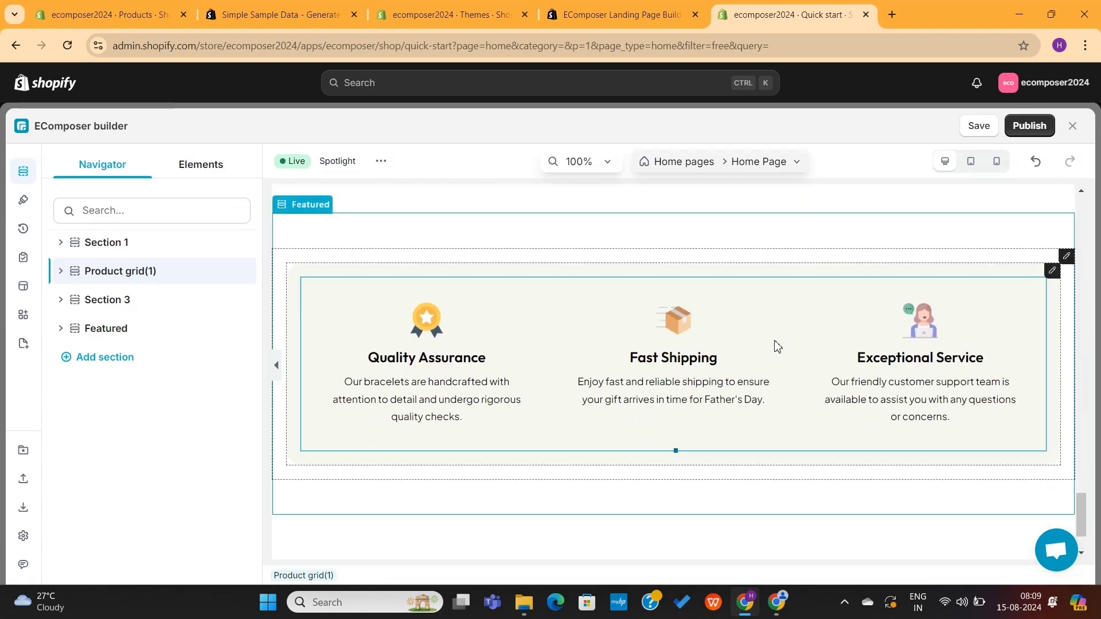
scroll(866, 351, "up", 10)
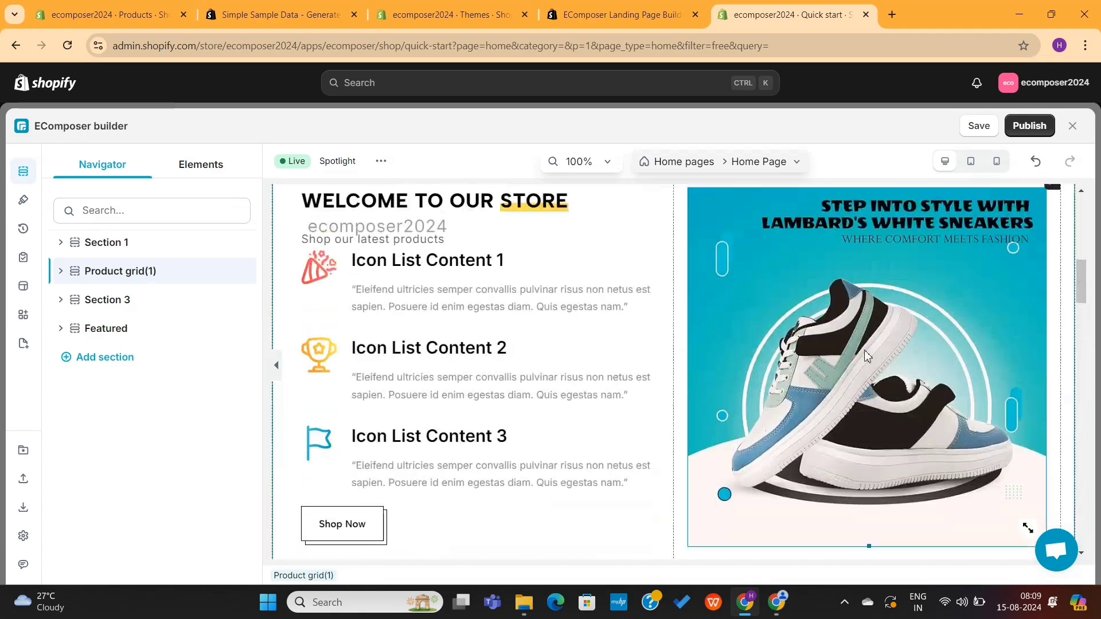
scroll(866, 353, "down", 3)
scroll(866, 356, "down", 6)
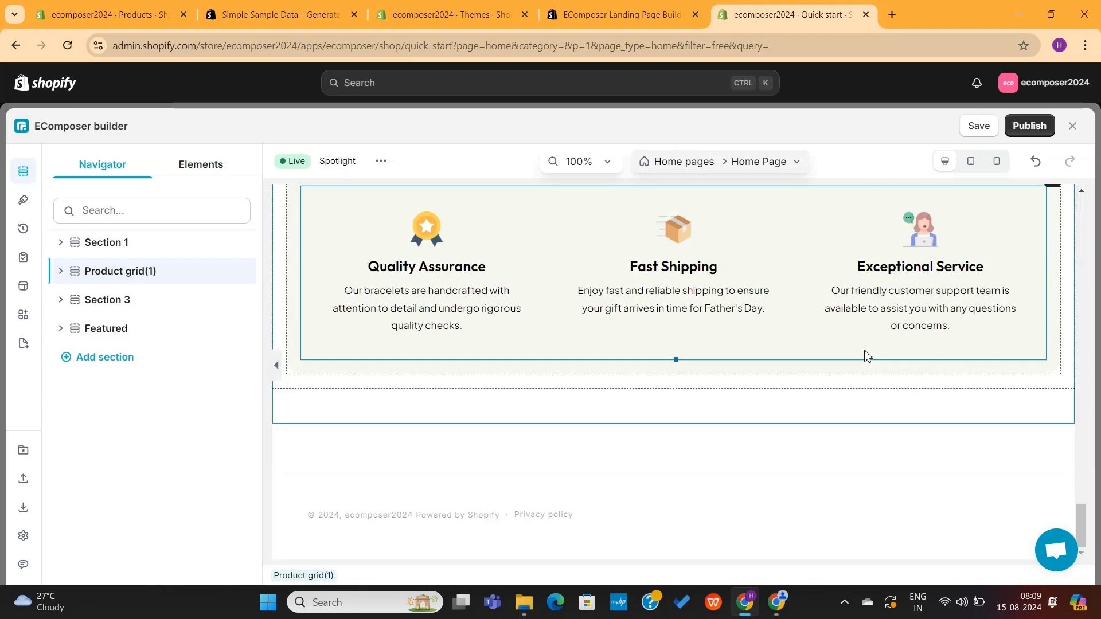
scroll(866, 355, "up", 10)
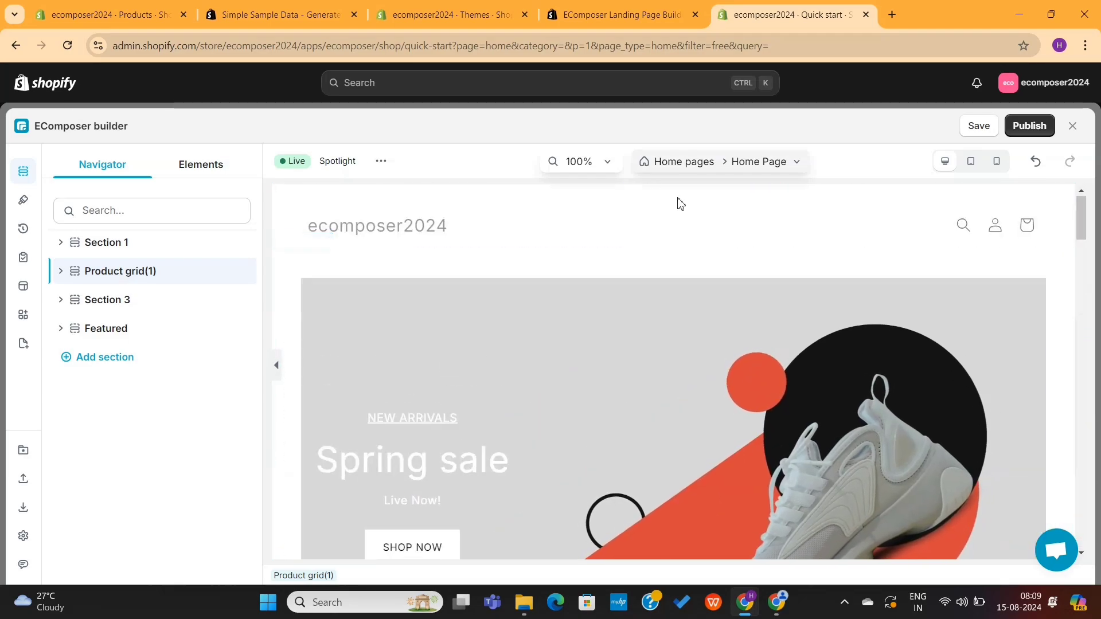
Step: Browse the list of elements available to add to the page
left_click(204, 166)
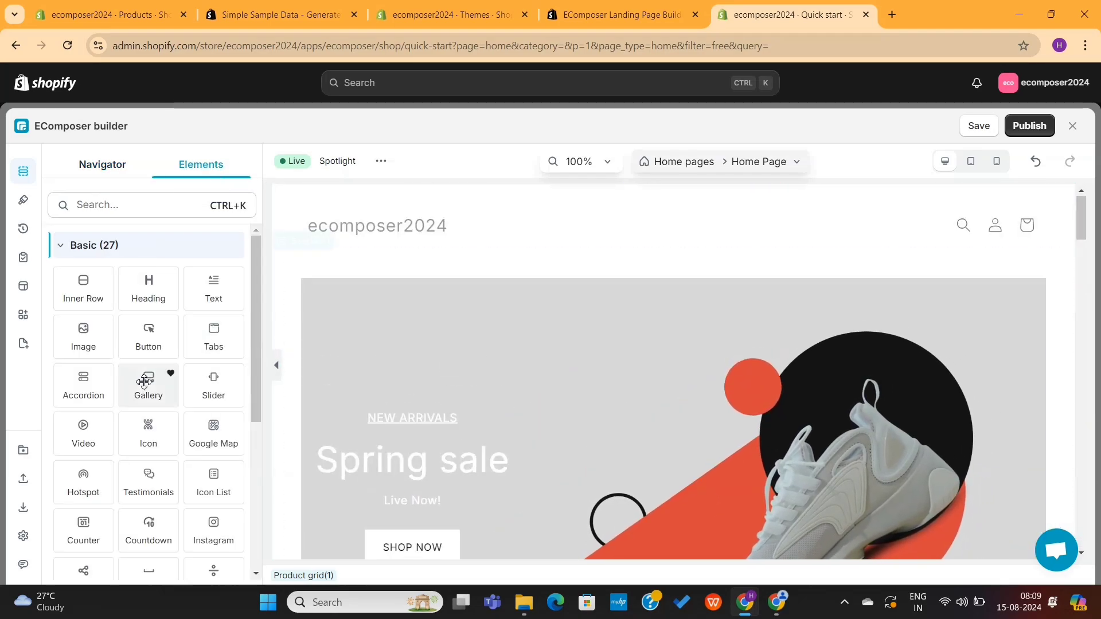
scroll(144, 383, "down", 5)
scroll(398, 339, "down", 15)
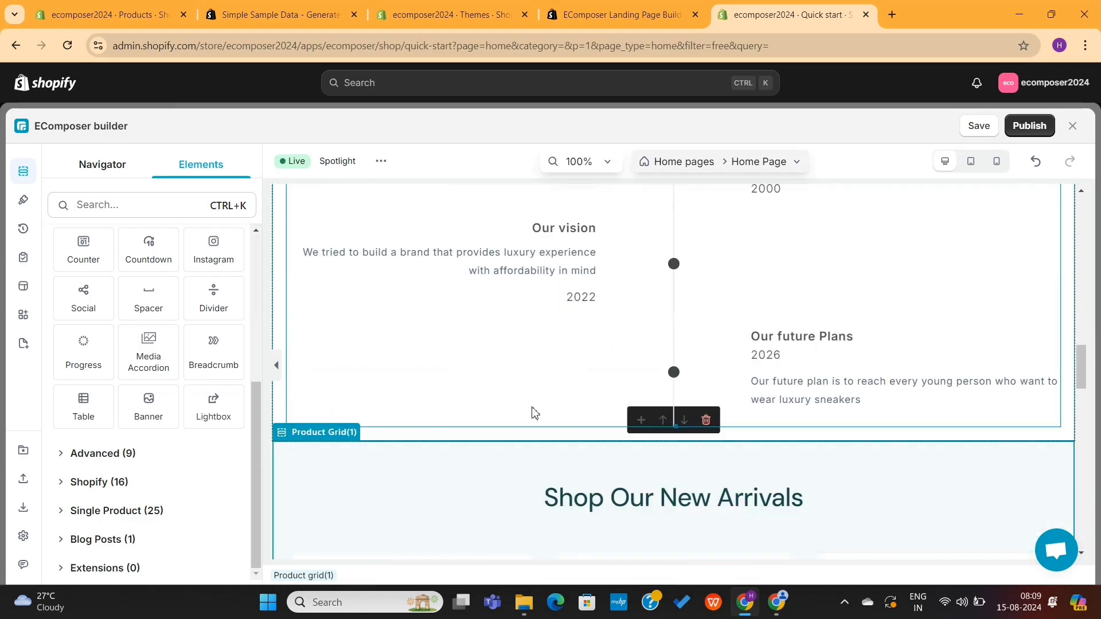
scroll(745, 296, "down", 10)
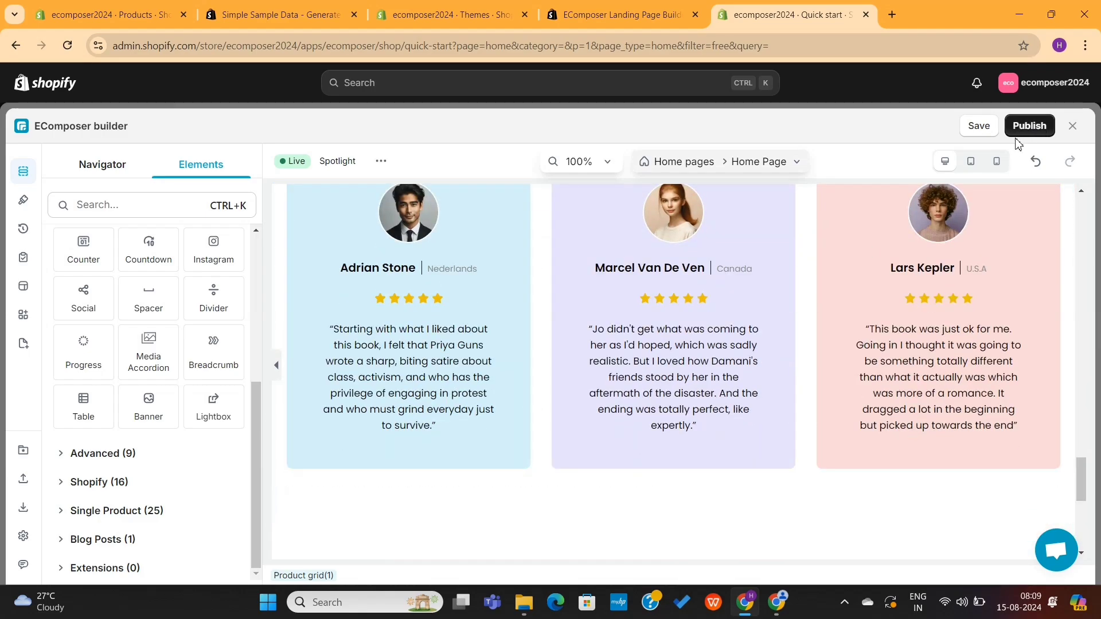
scroll(929, 330, "down", 5)
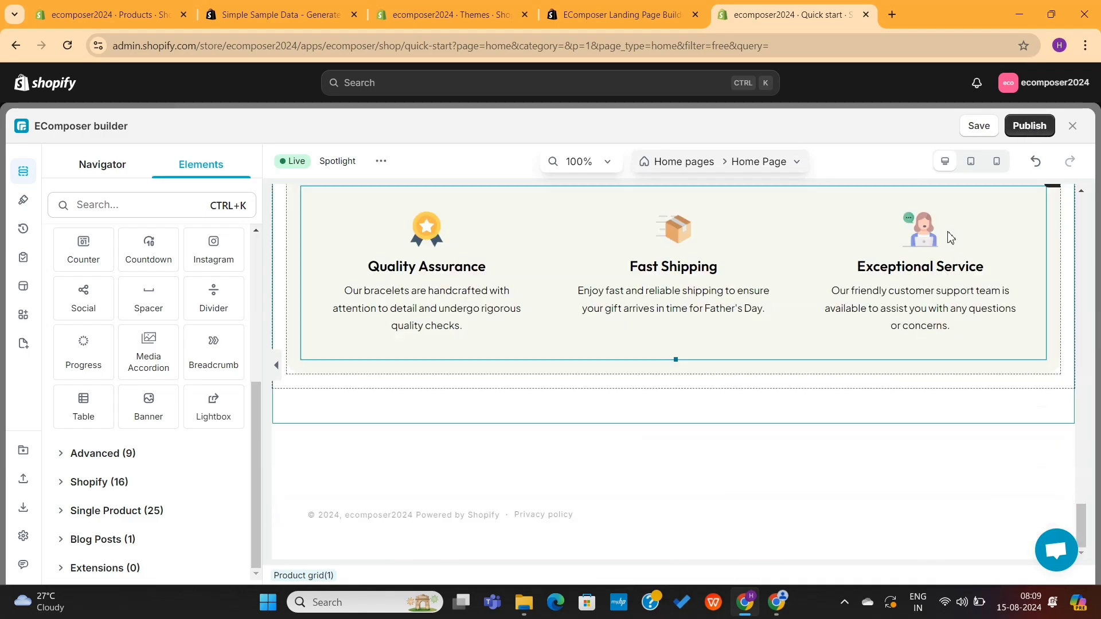
Step: Save and publish the Home Page template, overwriting Shopify's default homepage
left_click(1026, 129)
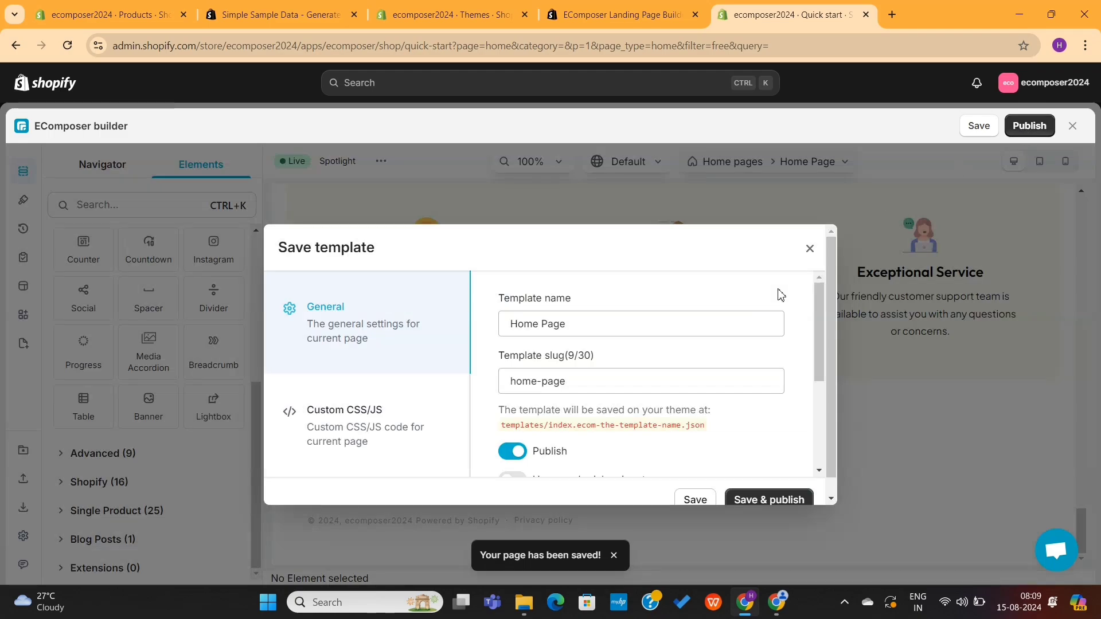
scroll(681, 360, "down", 3)
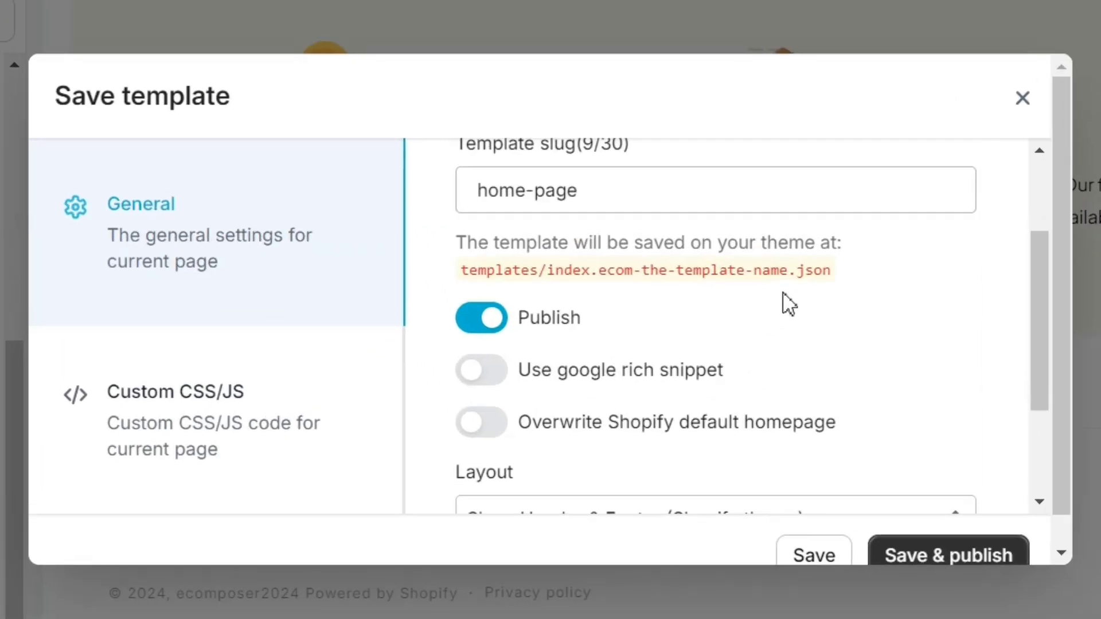
scroll(684, 362, "down", 3)
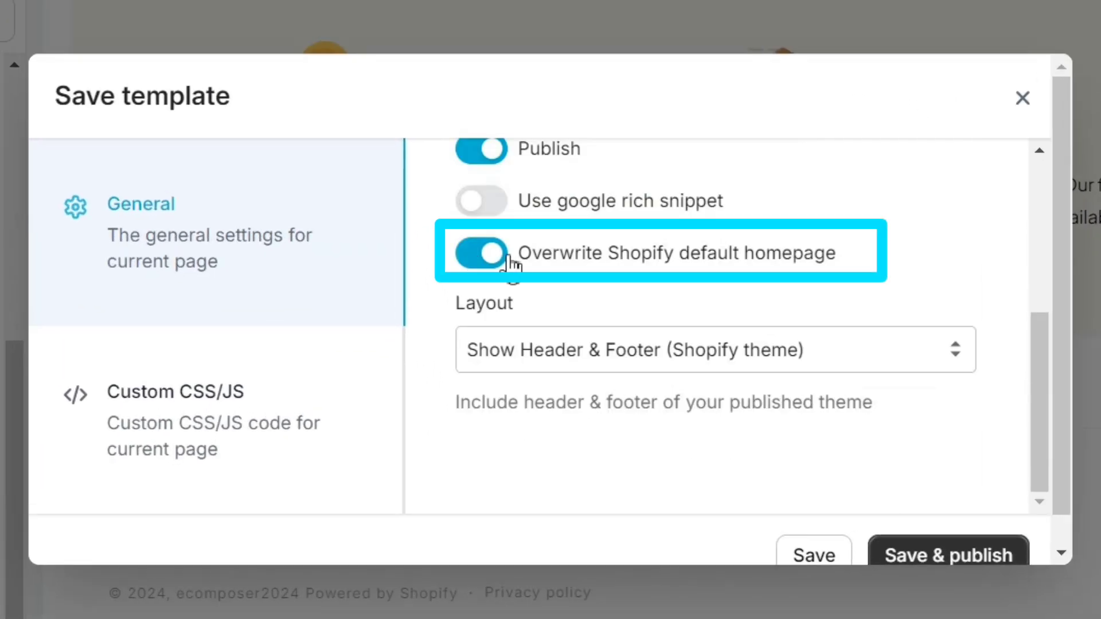
left_click(918, 554)
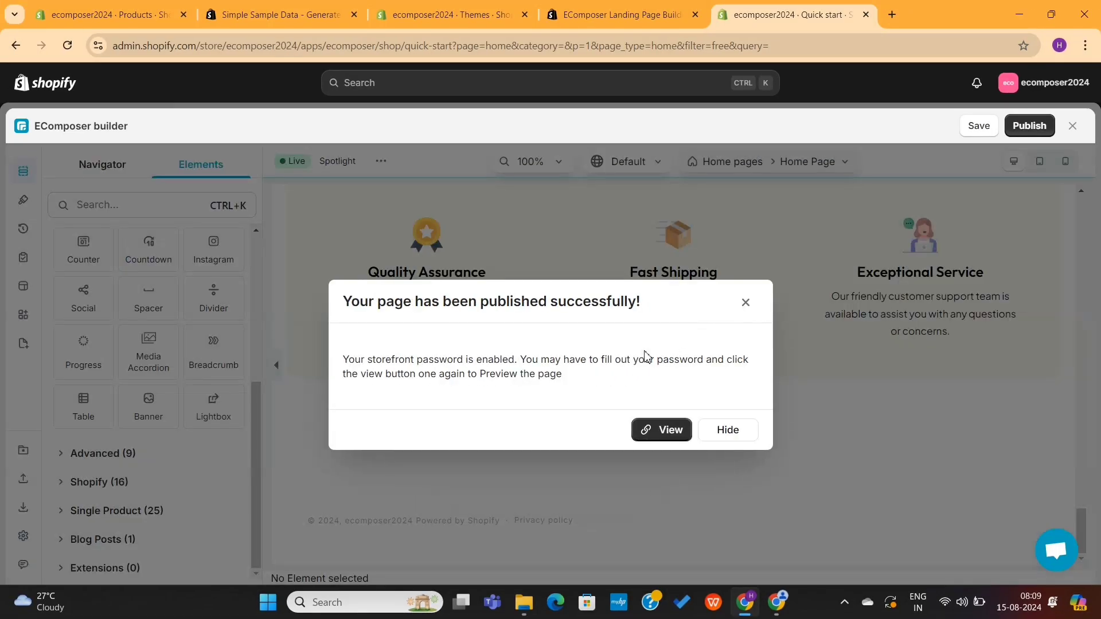
Step: View the published home page on the storefront, then return to the EComposer builder tab
left_click(658, 430)
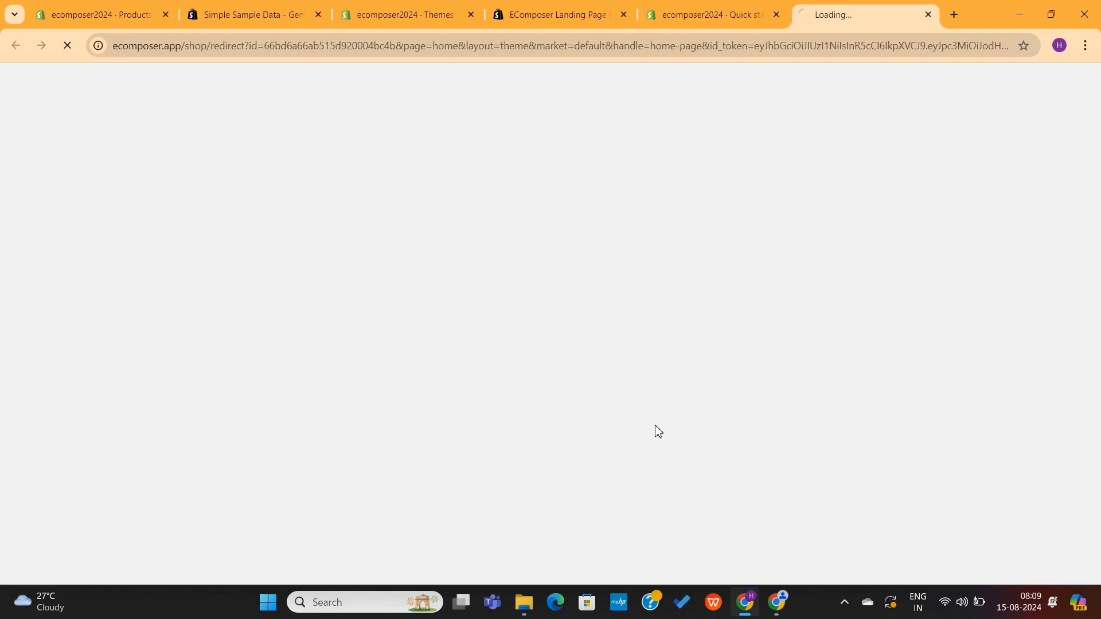
scroll(749, 370, "down", 12)
scroll(752, 377, "down", 15)
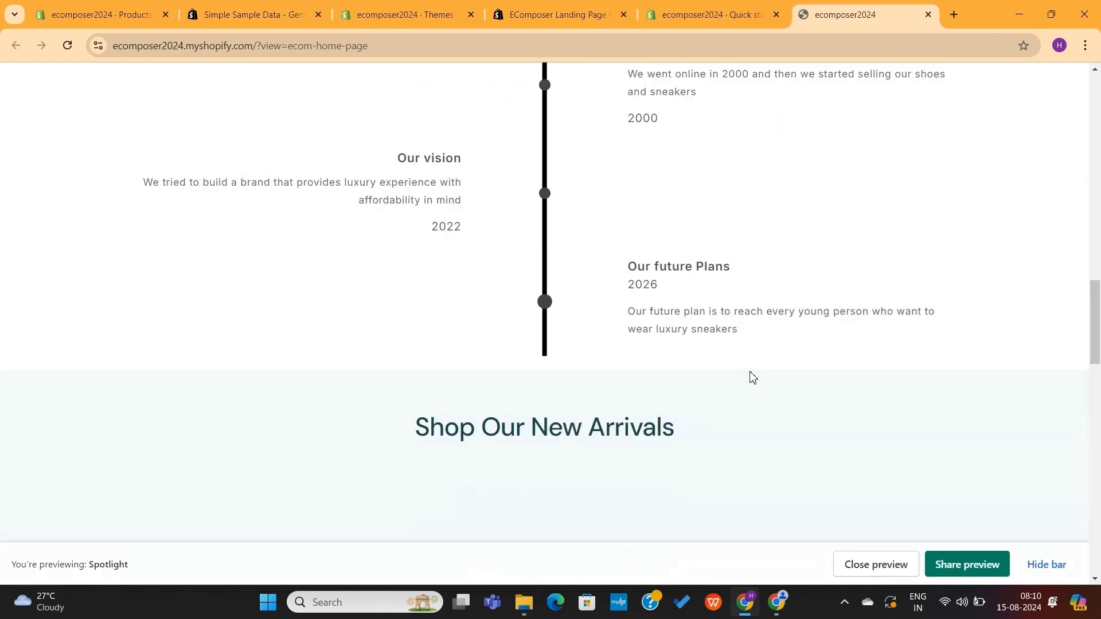
scroll(751, 373, "up", 5)
scroll(751, 371, "up", 10)
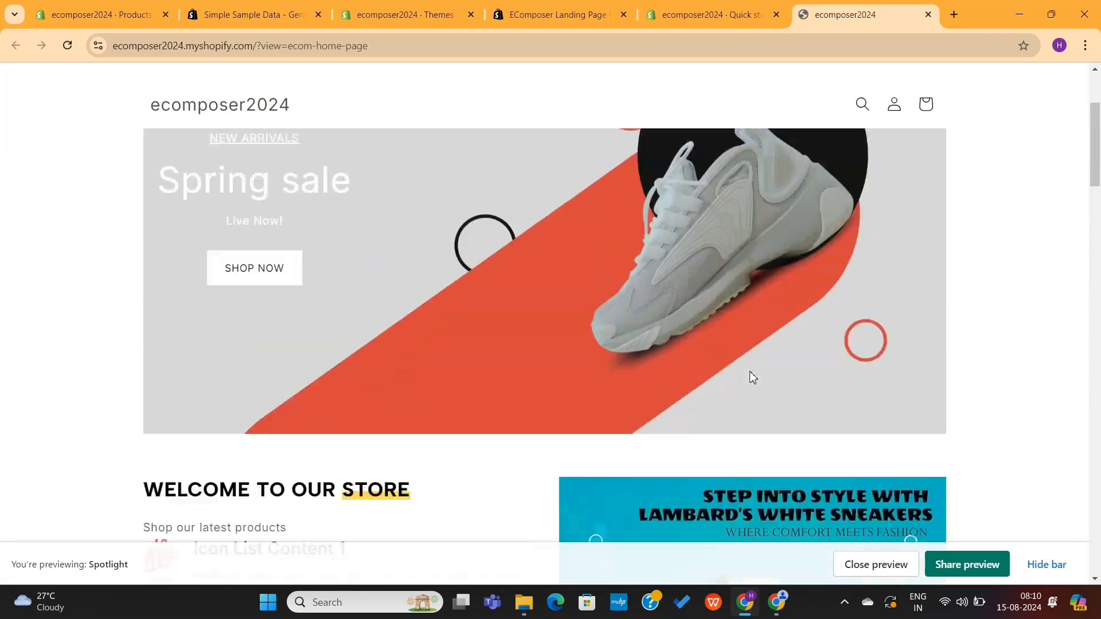
scroll(749, 370, "down", 6)
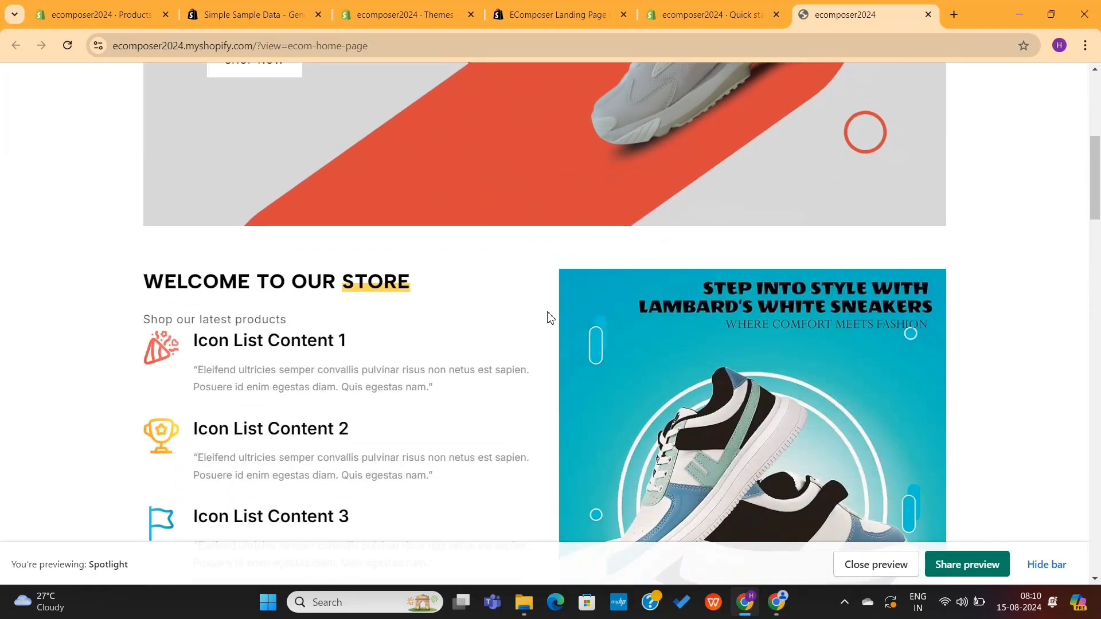
key("ctrl+shift+Tab")
scroll(669, 271, "up", 10)
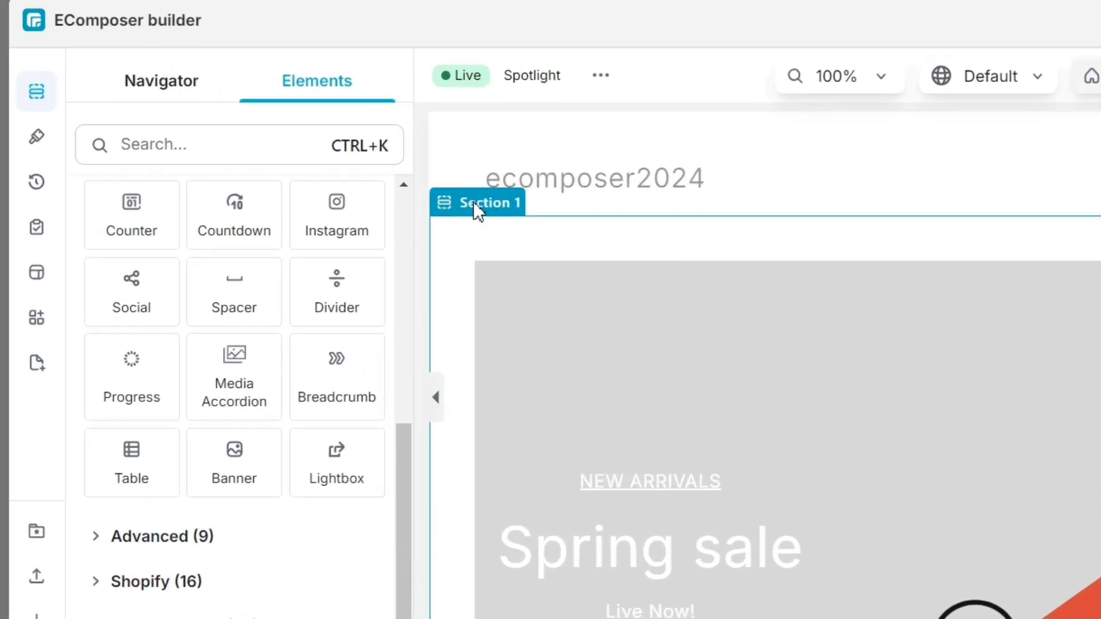
Step: Set Section 1's column gap to No gap and its content width to Full Width
left_click(474, 202)
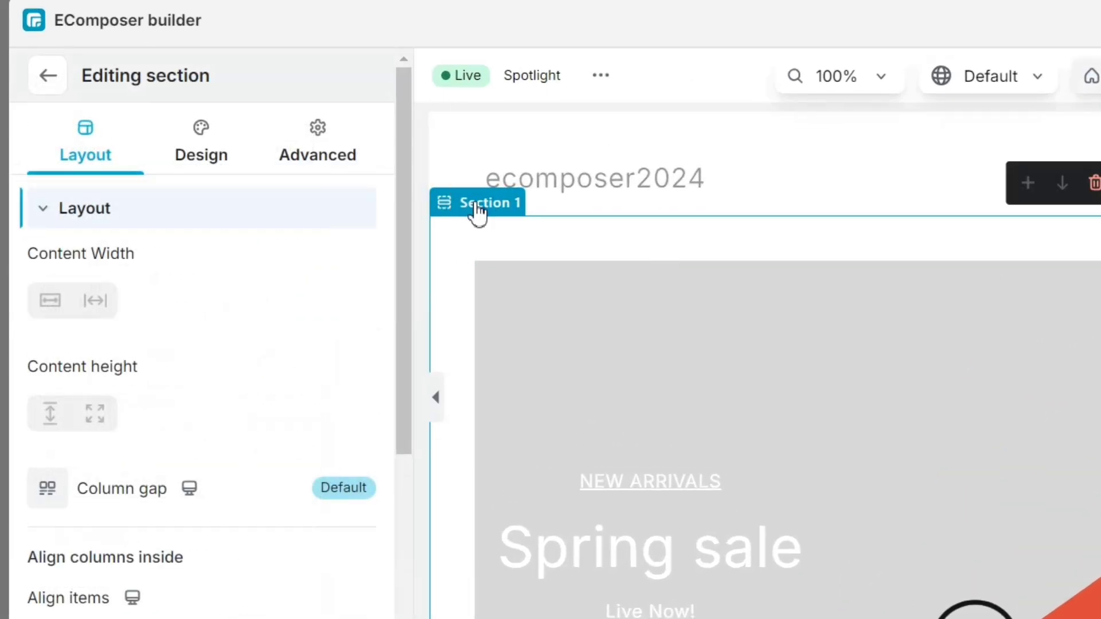
scroll(172, 327, "down", 2)
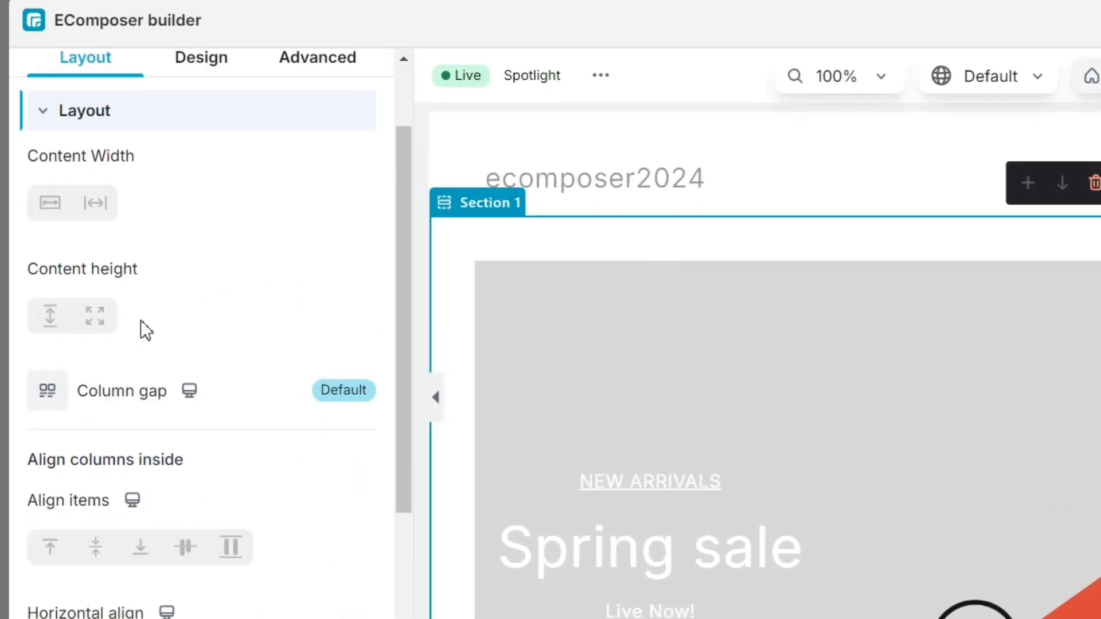
scroll(140, 320, "down", 5)
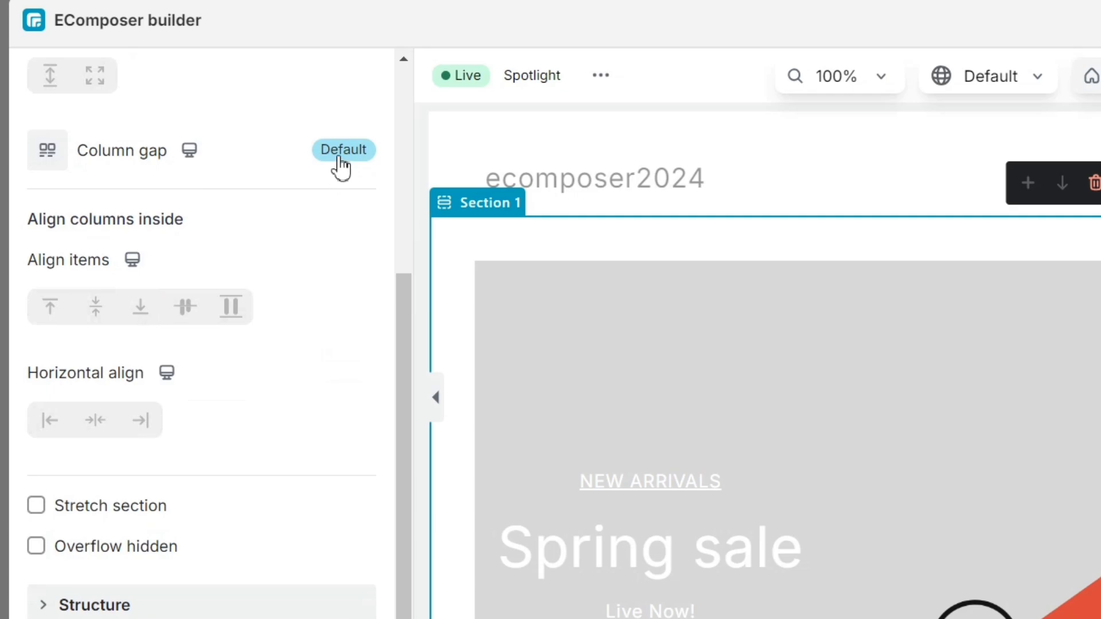
left_click(342, 150)
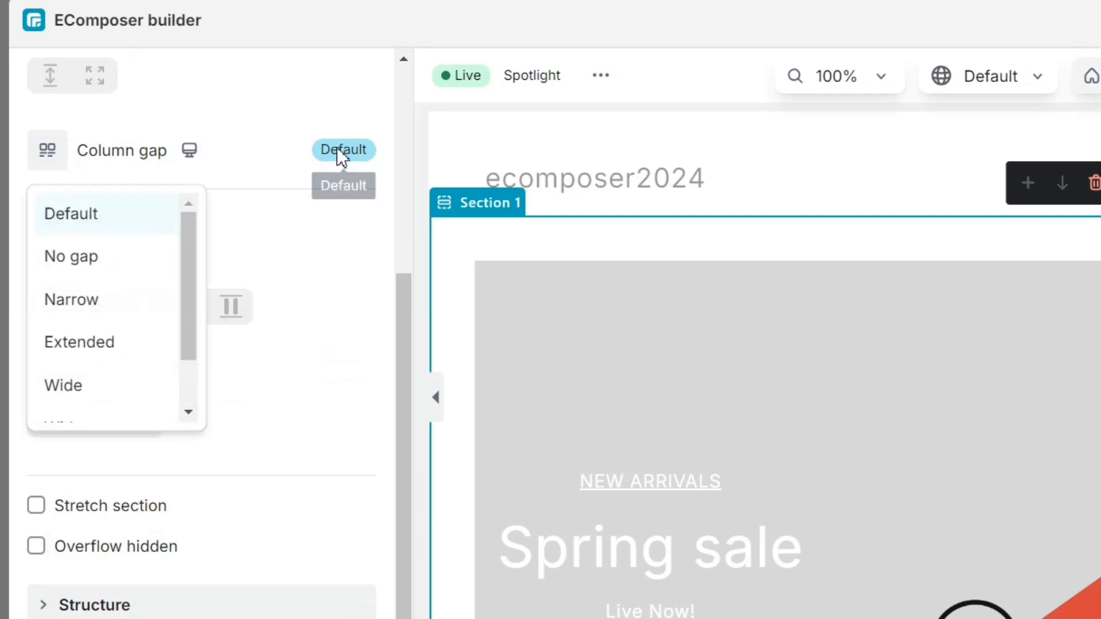
left_click(79, 261)
scroll(253, 407, "up", 6)
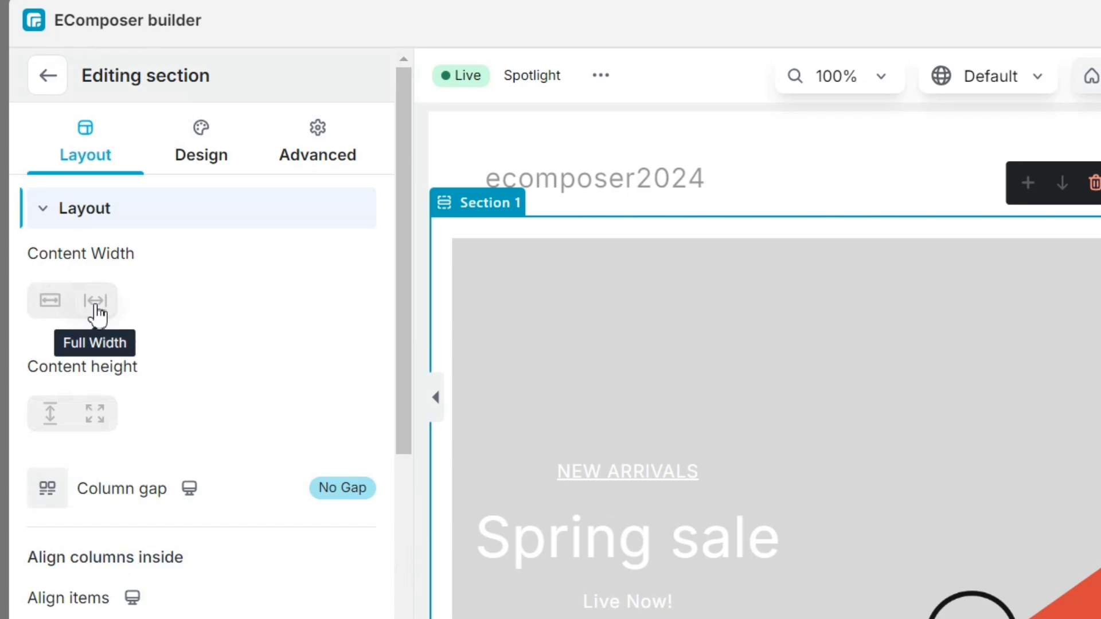
left_click(98, 313)
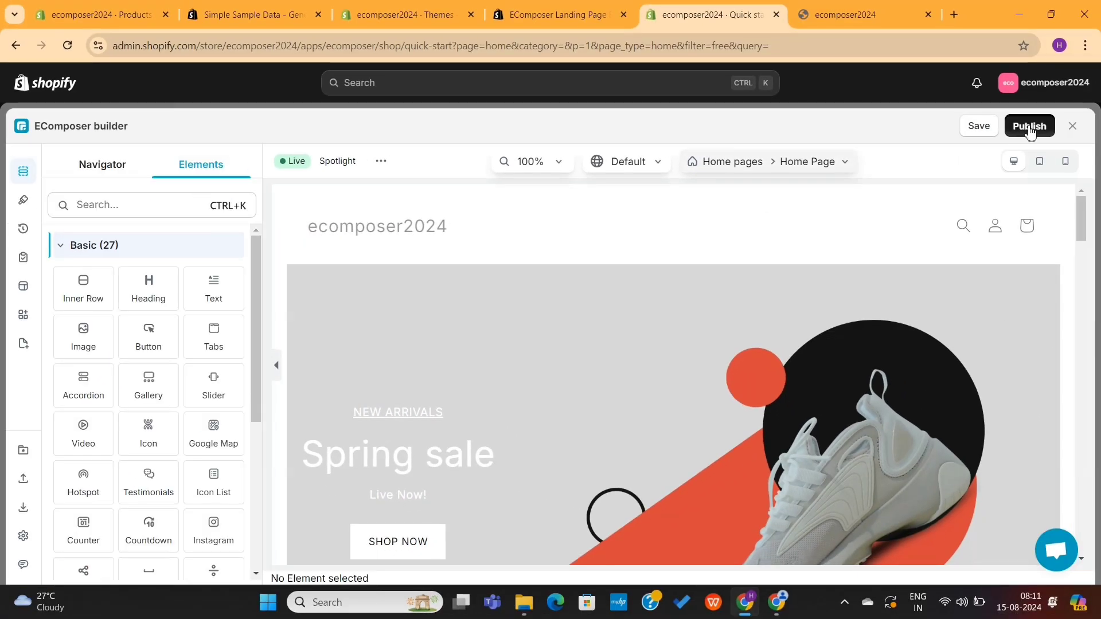
Step: Save and republish the updated home page
left_click(1029, 128)
scroll(685, 448, "down", 3)
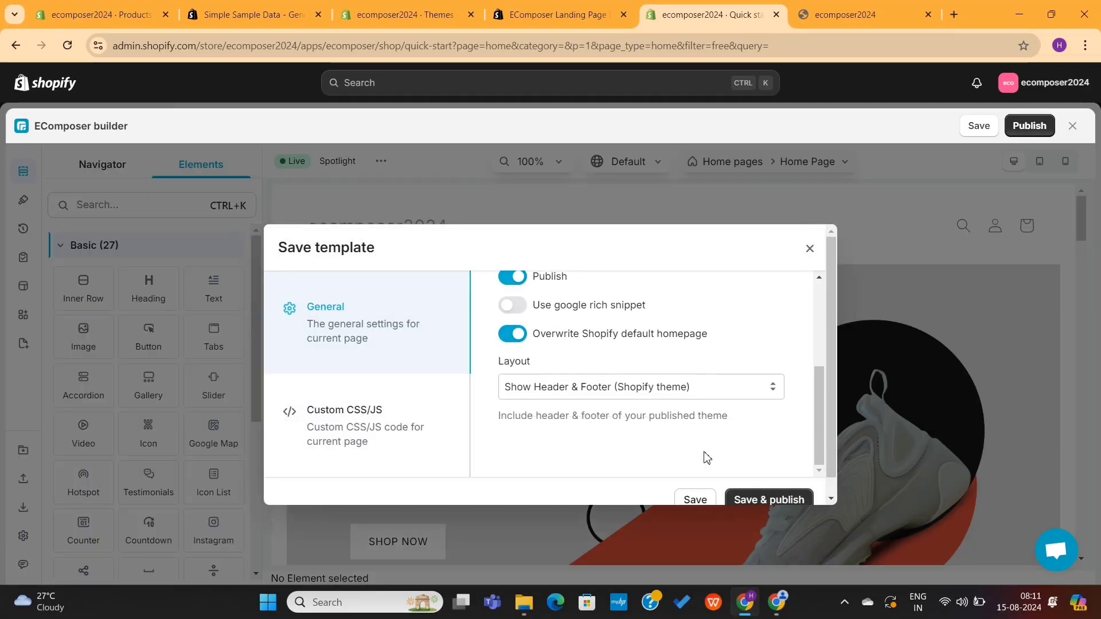
left_click(762, 500)
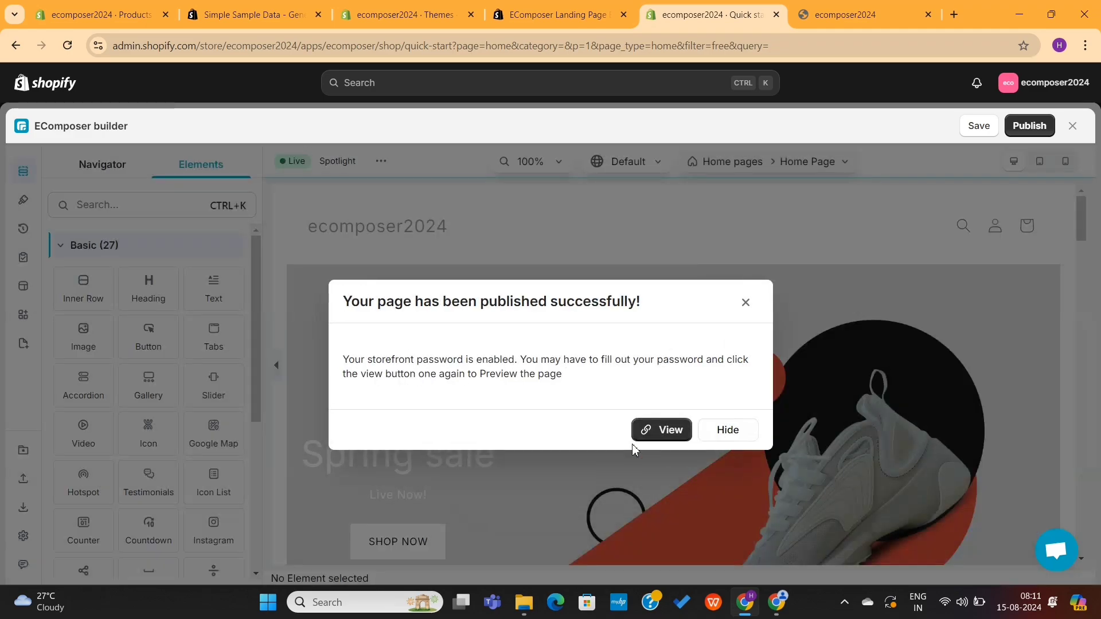
Step: Scroll through the republished full-width home page on the storefront
left_click(666, 433)
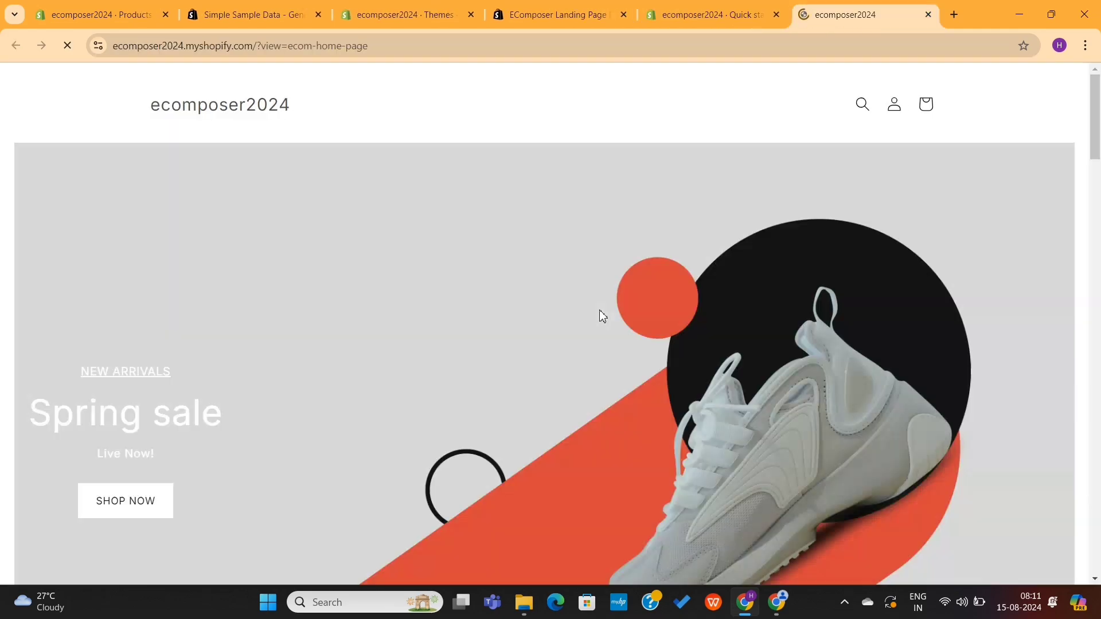
scroll(600, 311, "down", 2)
scroll(600, 313, "down", 15)
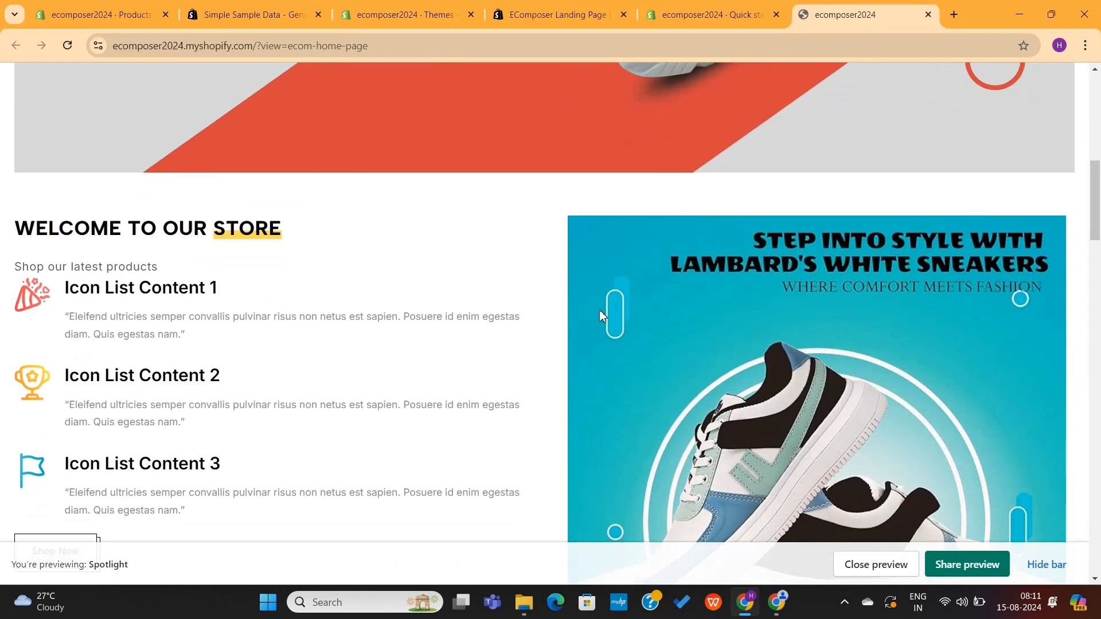
scroll(600, 315, "down", 10)
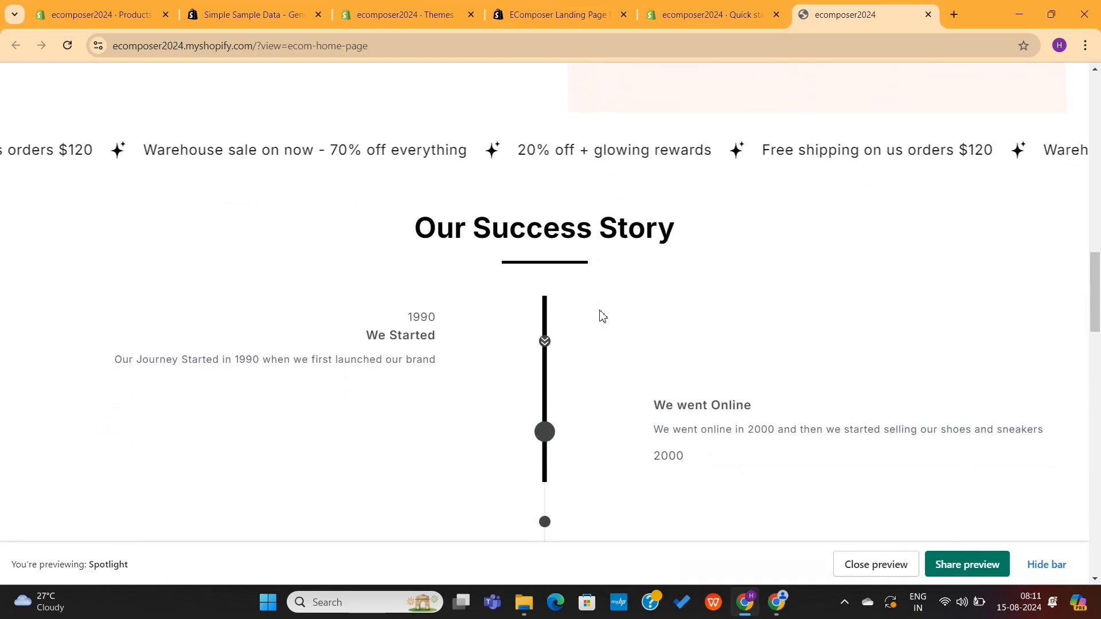
scroll(602, 311, "down", 10)
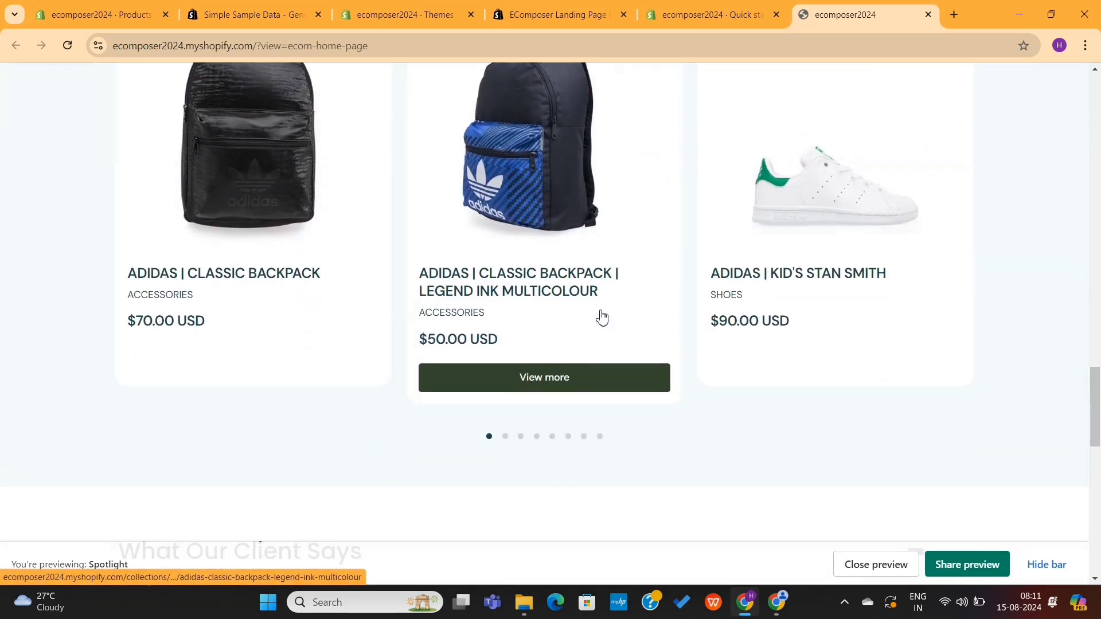
scroll(601, 311, "down", 6)
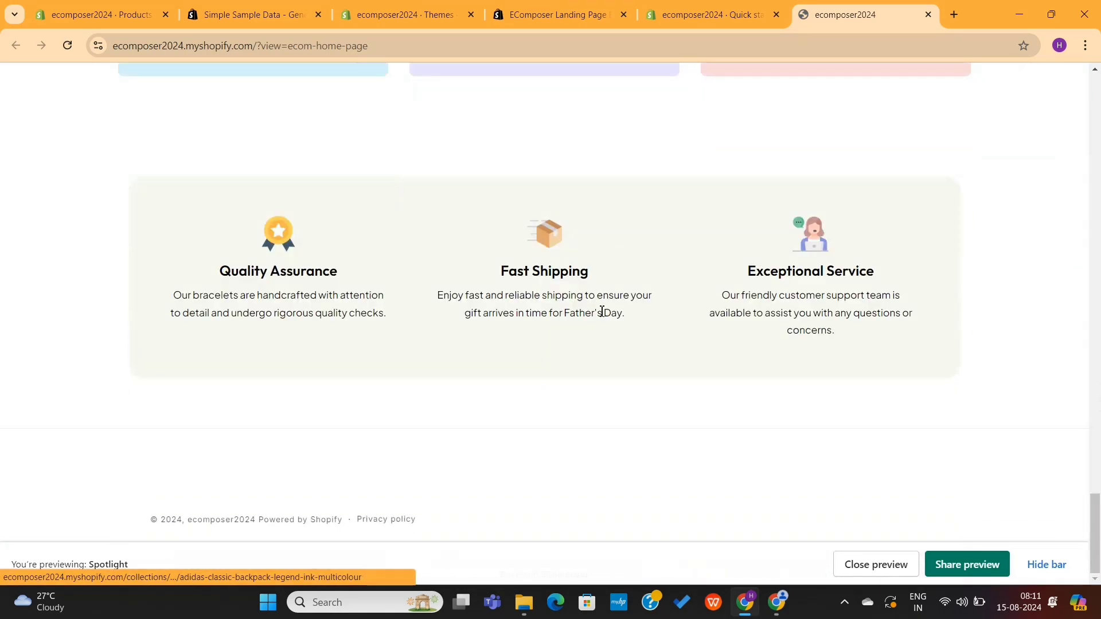
scroll(601, 311, "up", 15)
Step: Close the storefront preview and exit the builder back to Quick start
key("ctrl+w")
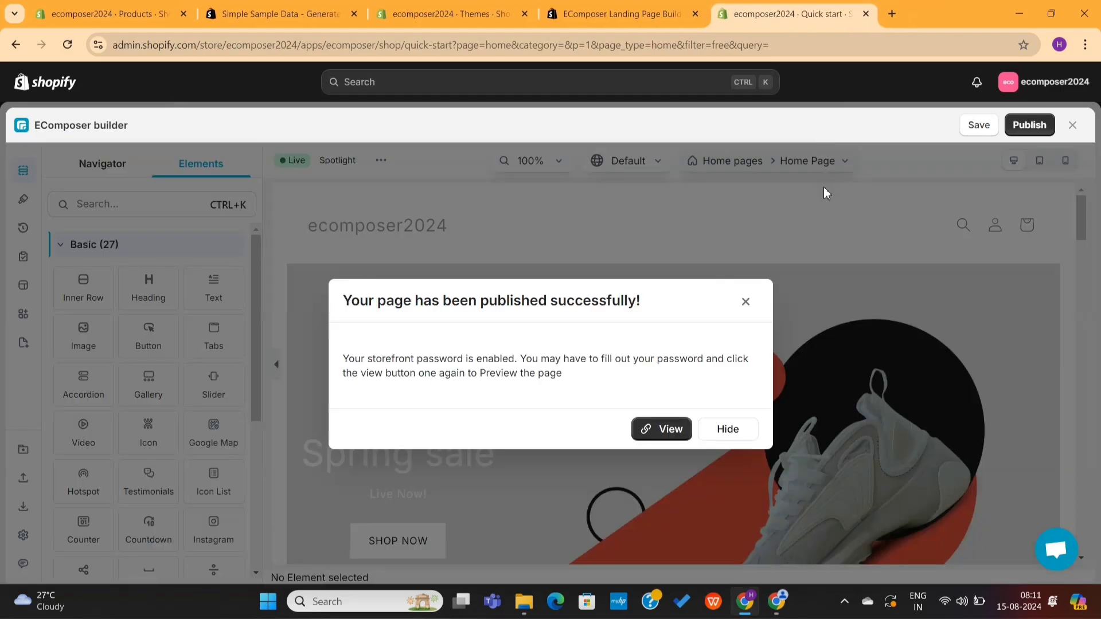
left_click(1074, 126)
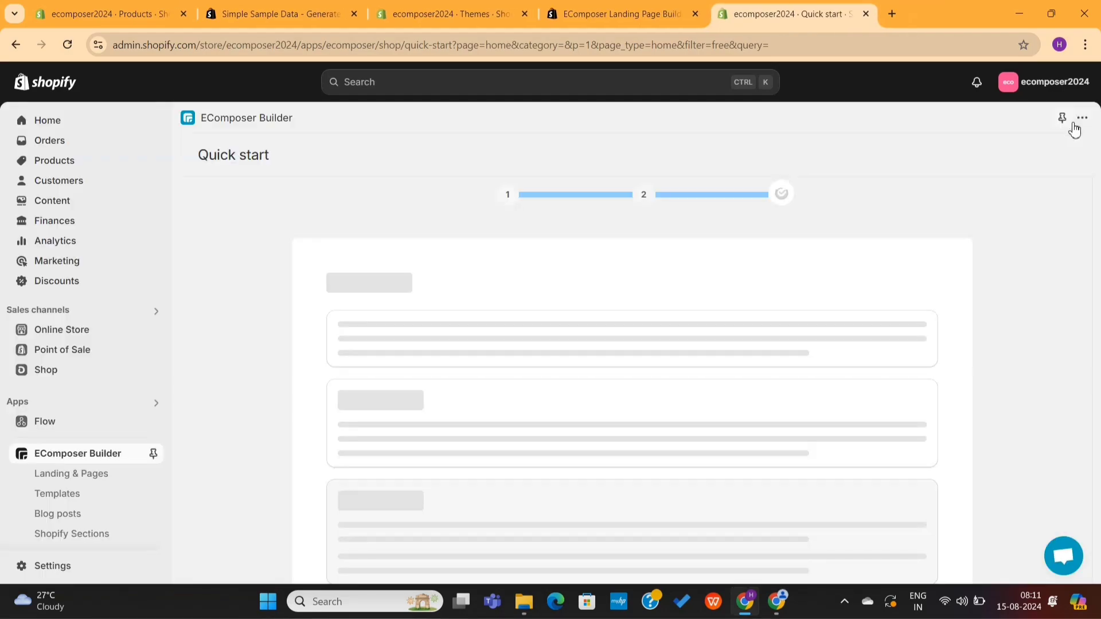
scroll(393, 447, "down", 7)
scroll(617, 344, "down", 1)
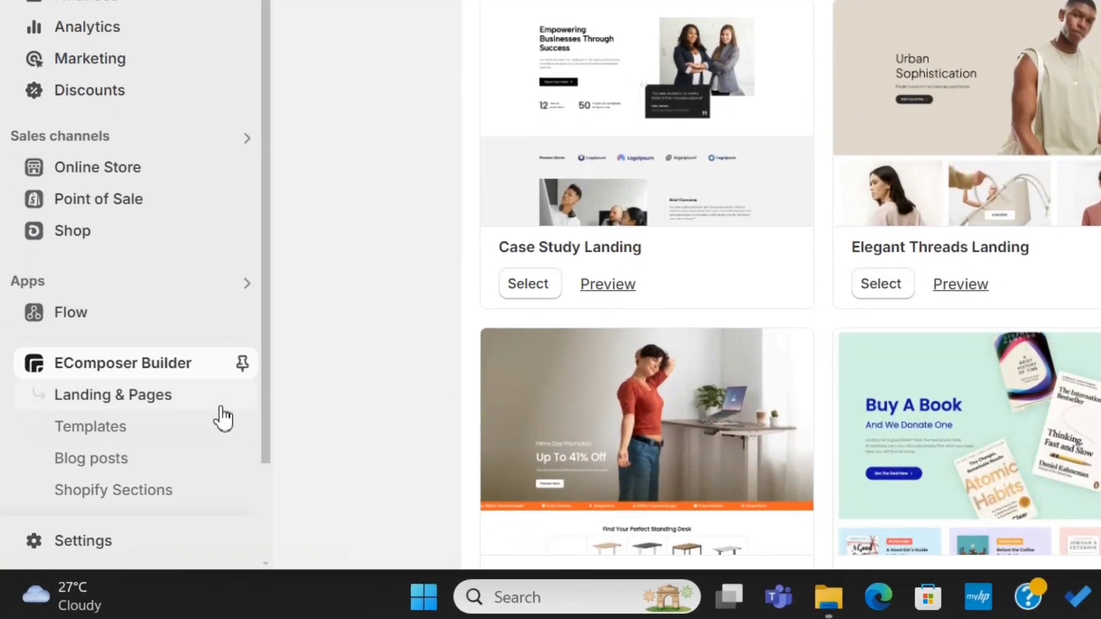
Step: Create a new Product page from EComposer's Landing & Pages list
left_click(151, 407)
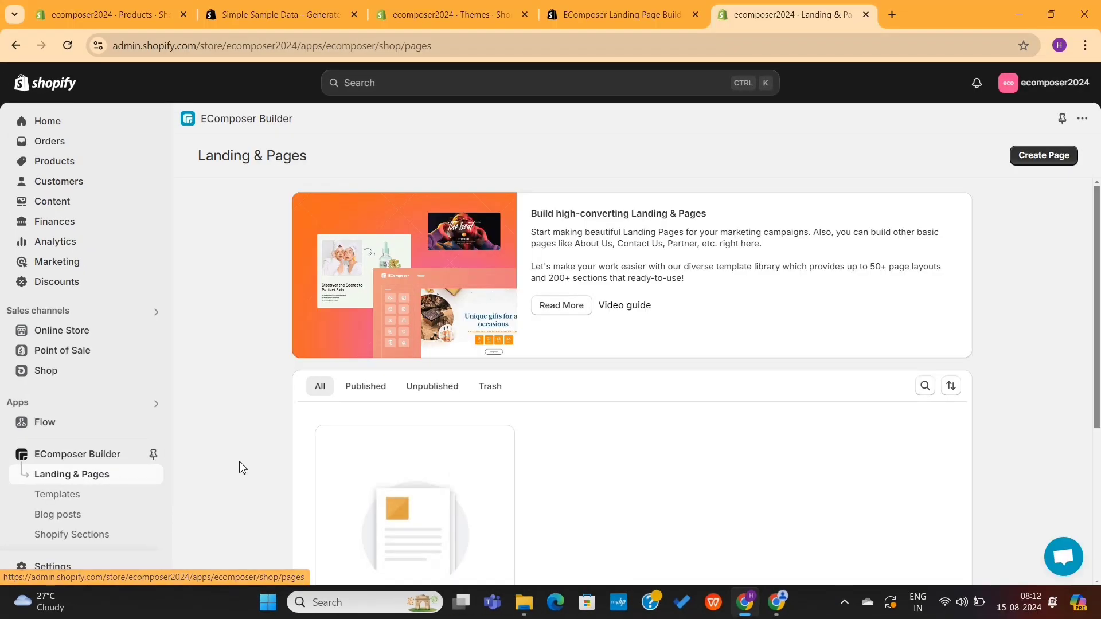
scroll(242, 467, "down", 4)
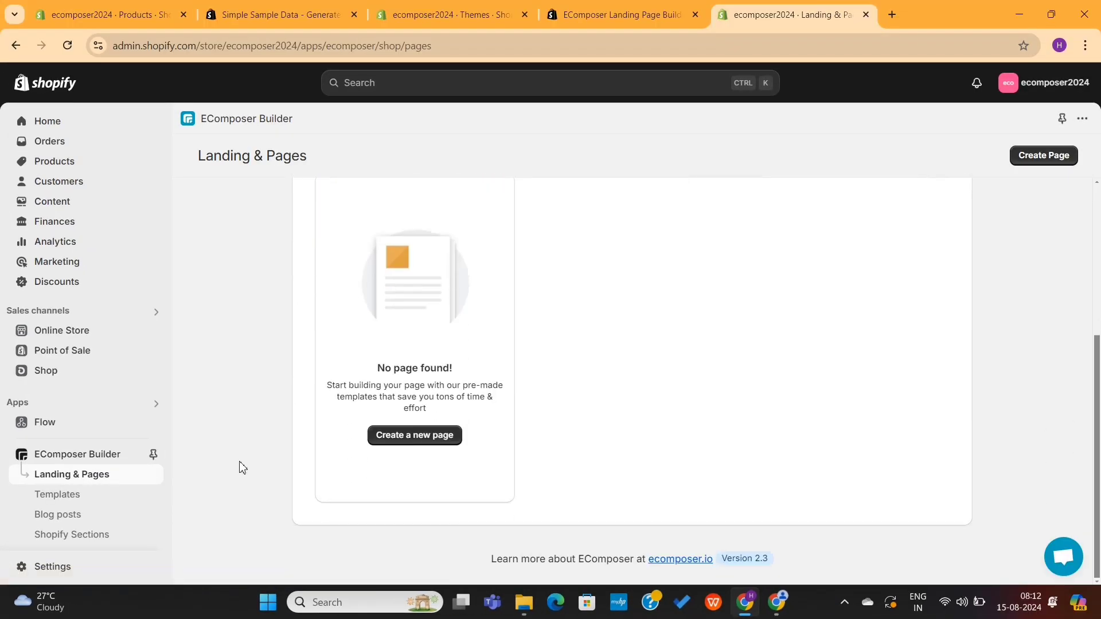
left_click(417, 438)
left_click(499, 347)
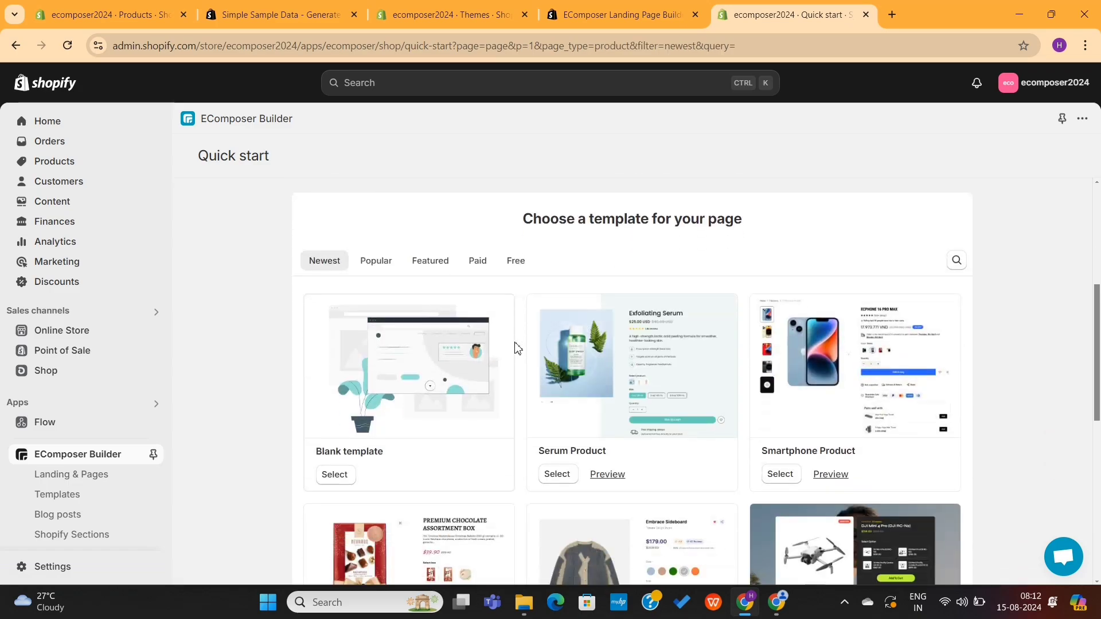
scroll(553, 373, "down", 3)
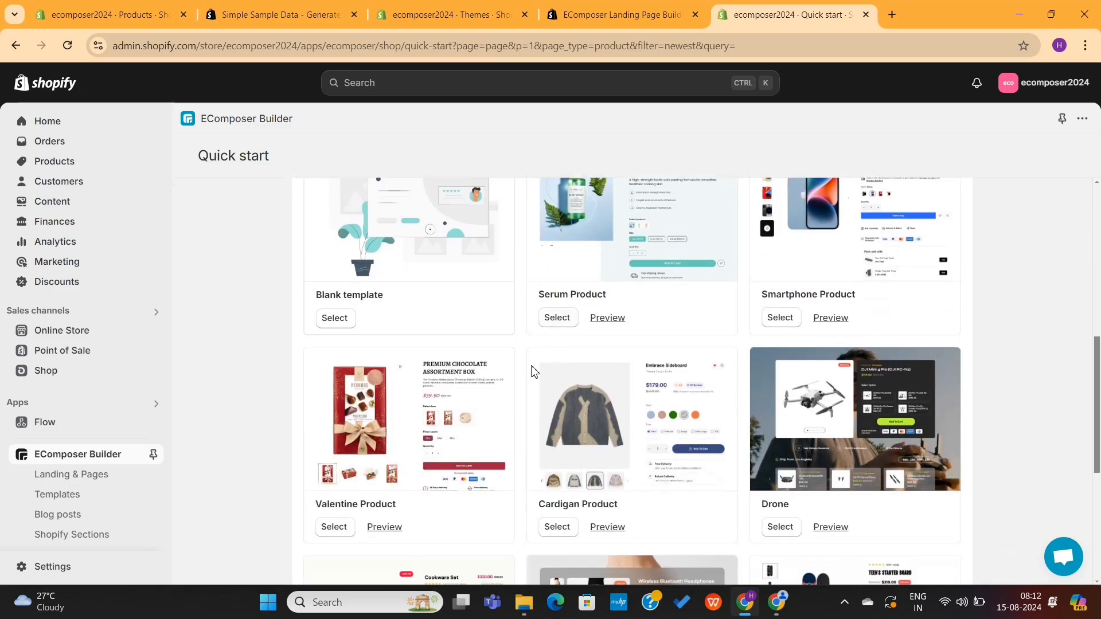
scroll(828, 452, "down", 5)
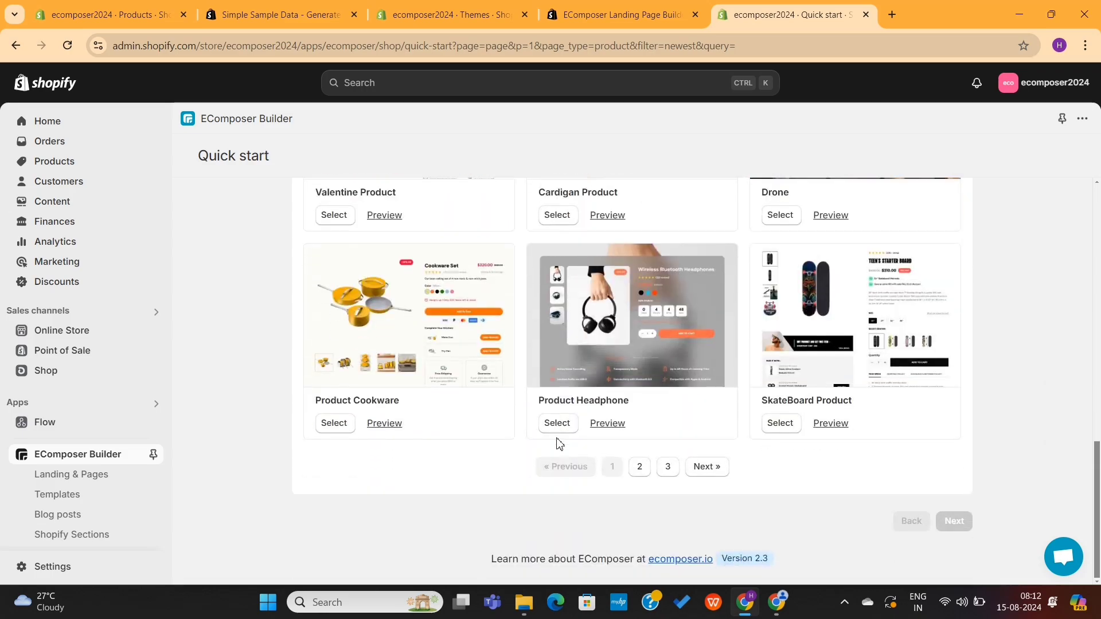
scroll(583, 339, "up", 8)
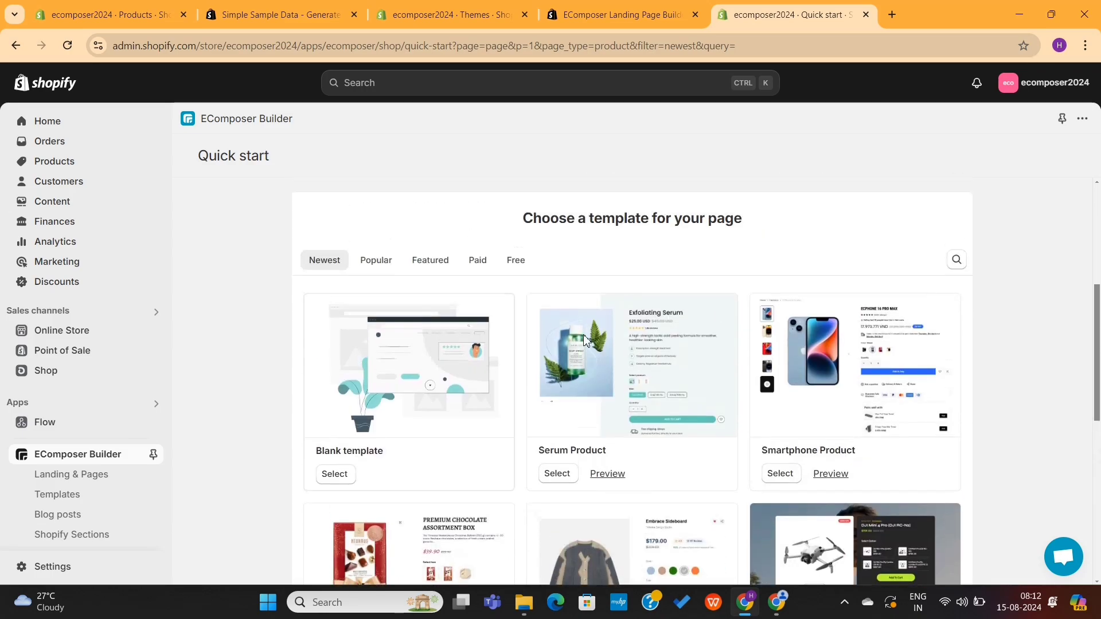
left_click(608, 503)
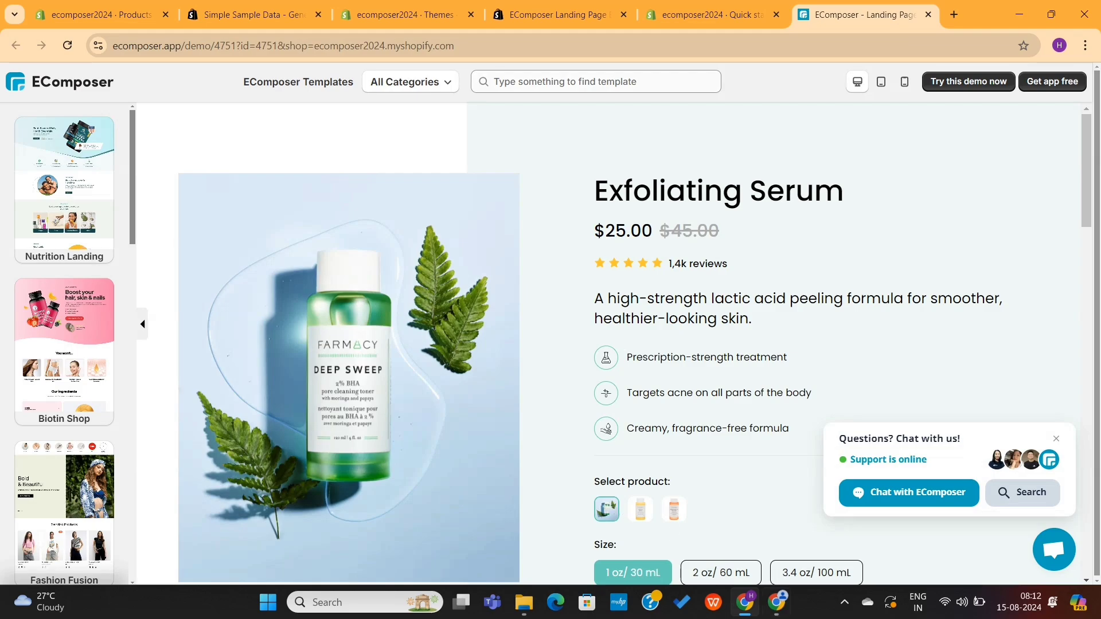
scroll(621, 352, "down", 15)
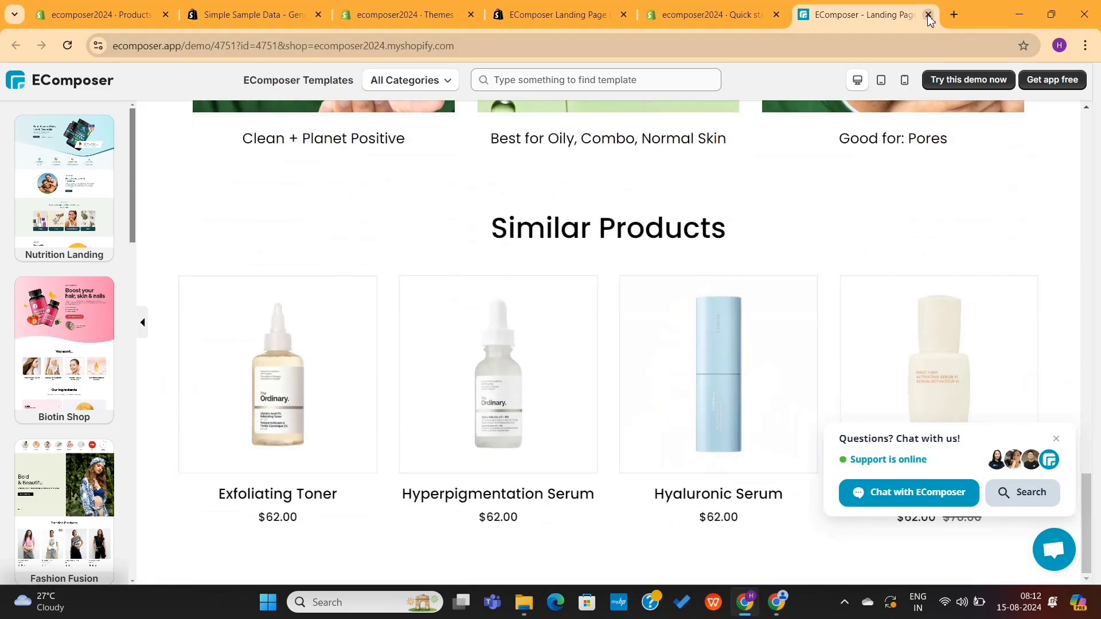
left_click(929, 15)
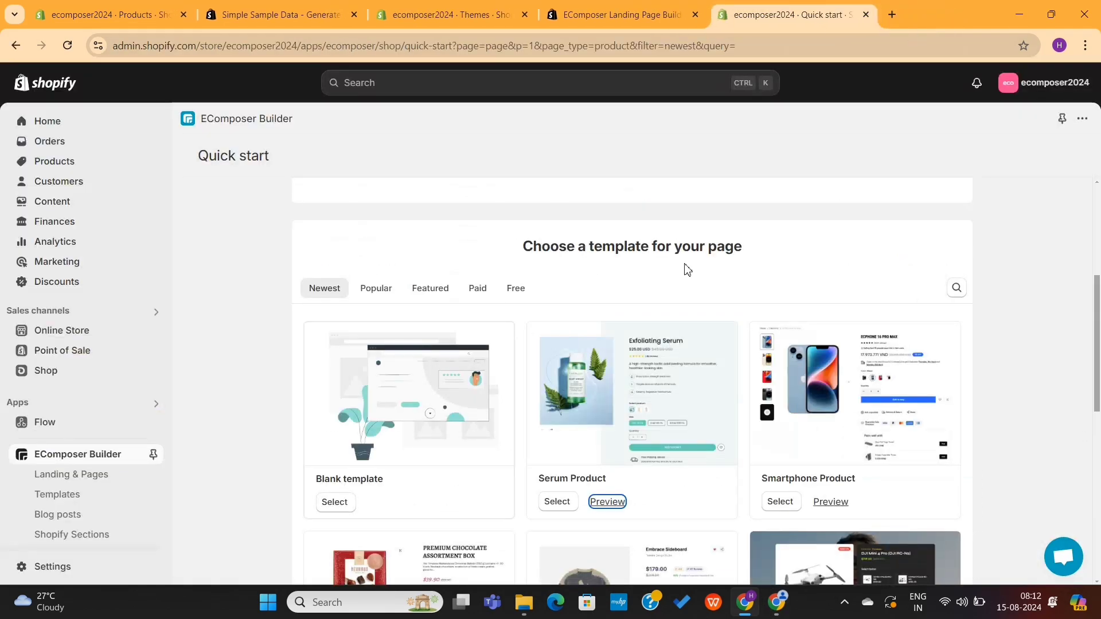
Step: Start a blank product template and drag a Product Grid from the Shopify elements group
left_click(344, 504)
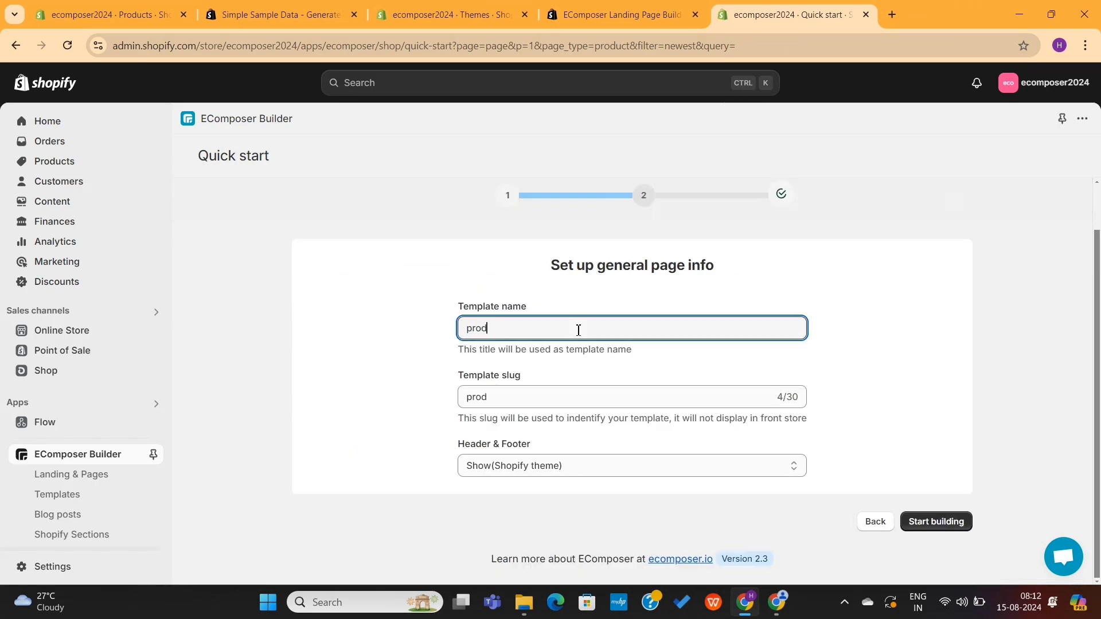
left_click(914, 519)
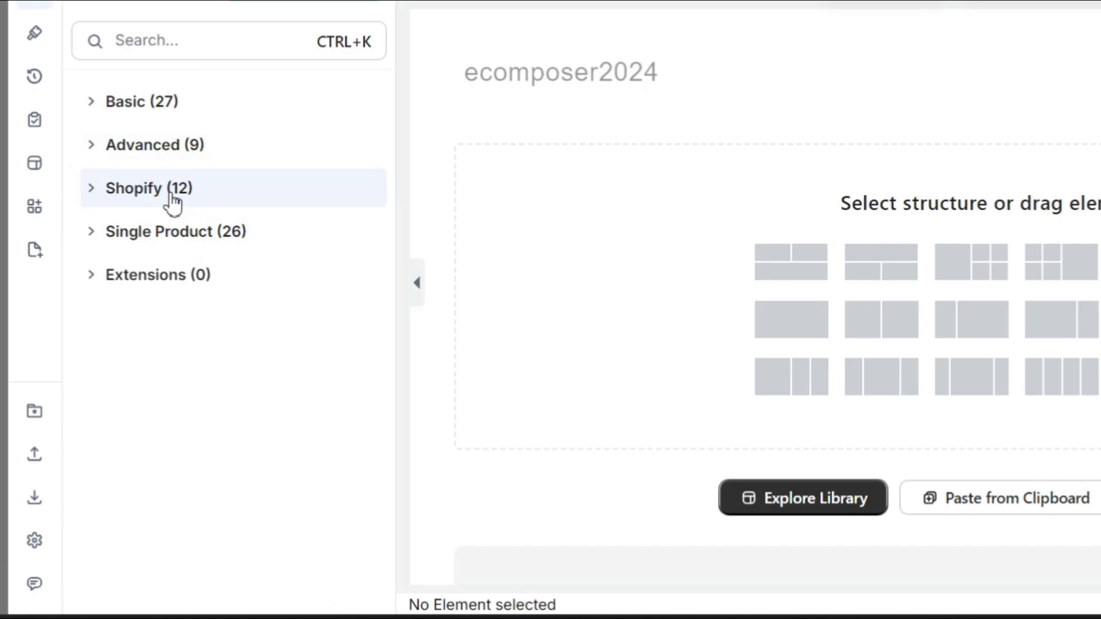
left_click(172, 195)
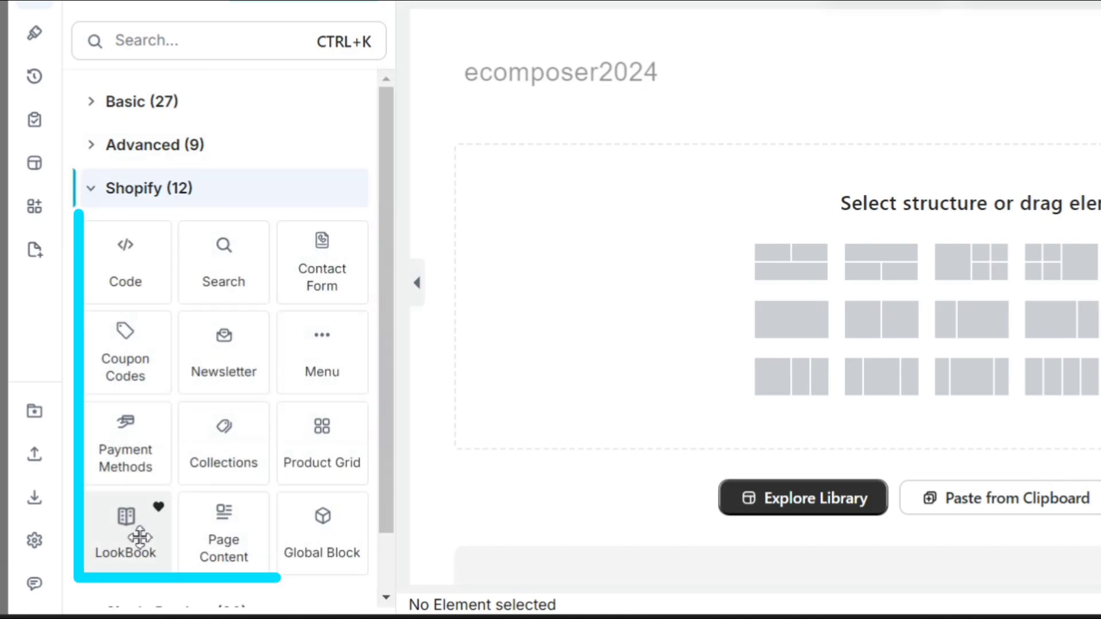
scroll(221, 523, "down", 1)
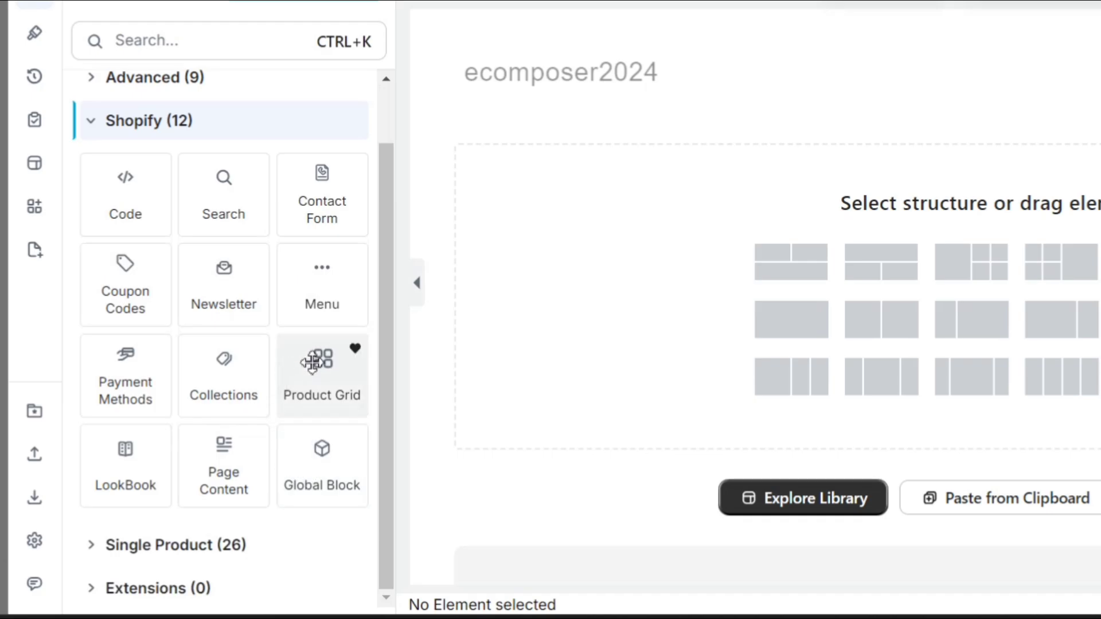
left_click_drag(312, 364, 578, 199)
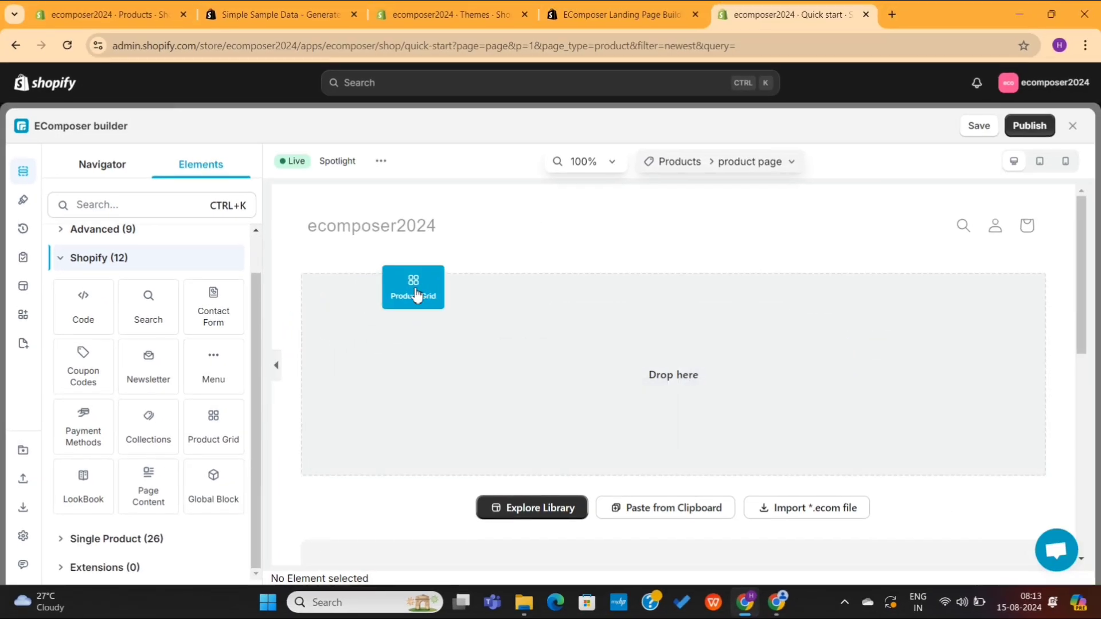
Step: Drop the Product Grid onto the page and delete the empty Advanced Heading element
left_click_drag(416, 296, 415, 293)
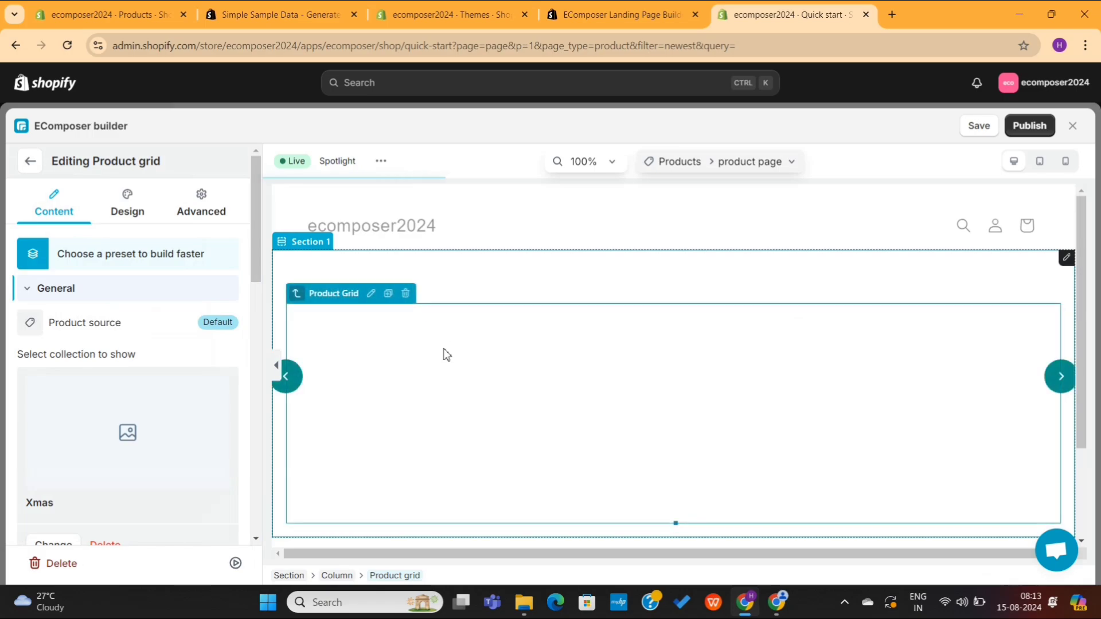
scroll(447, 355, "down", 2)
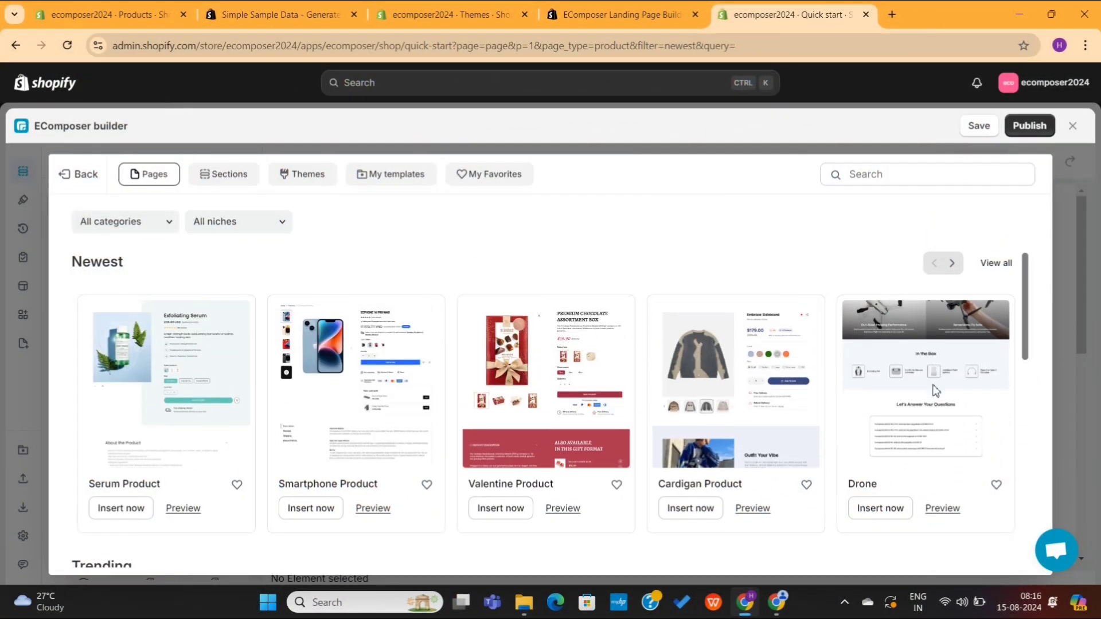
scroll(936, 390, "down", 5)
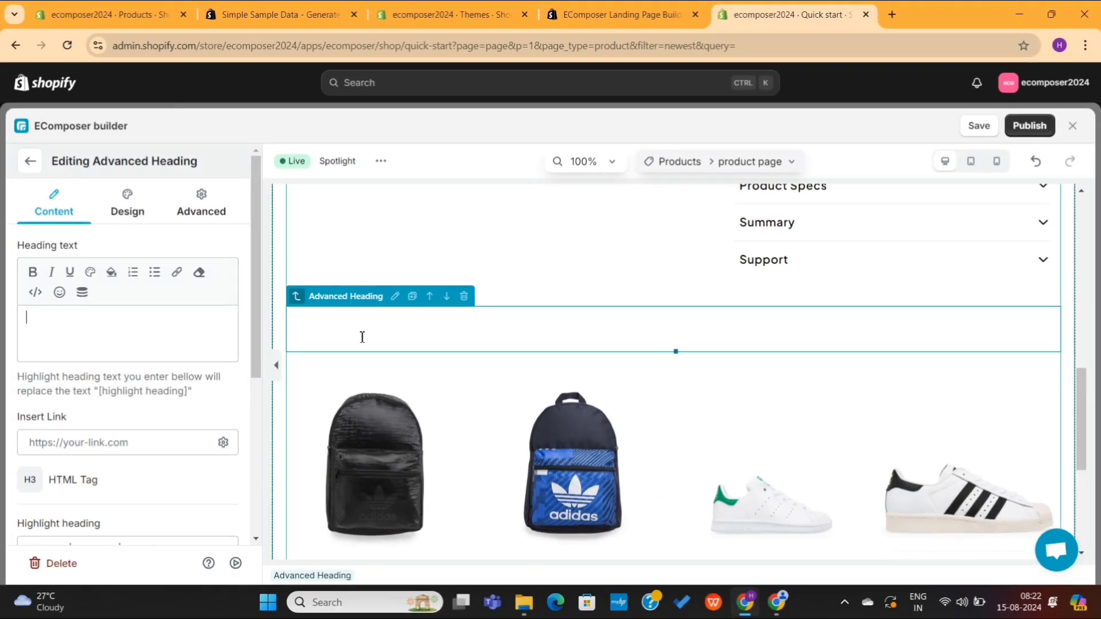
left_click(465, 296)
scroll(443, 399, "down", 3)
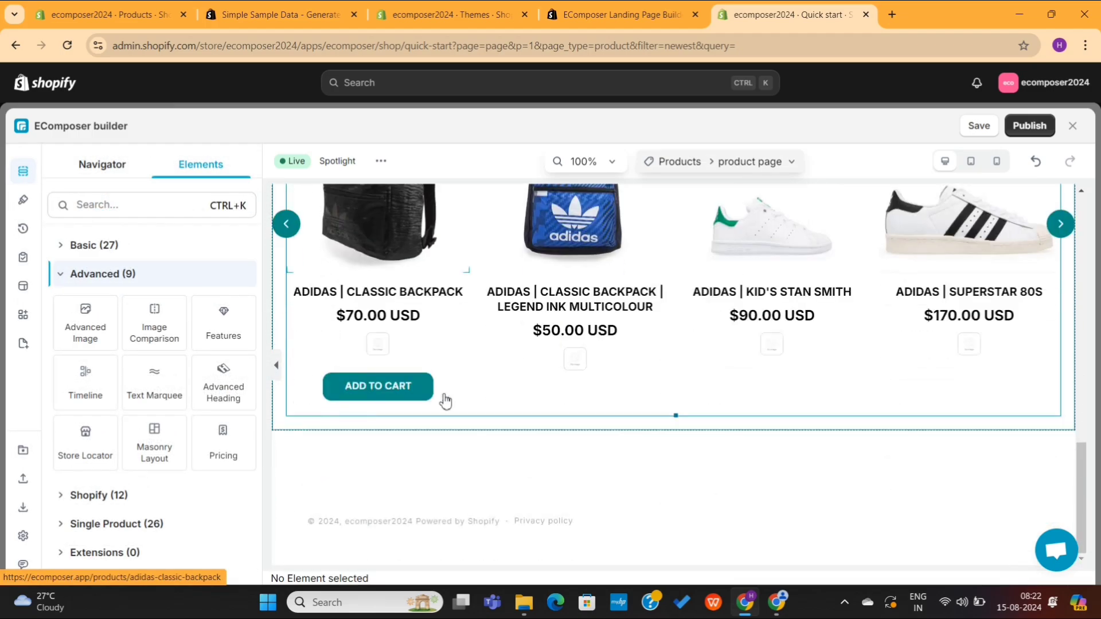
scroll(445, 401, "up", 10)
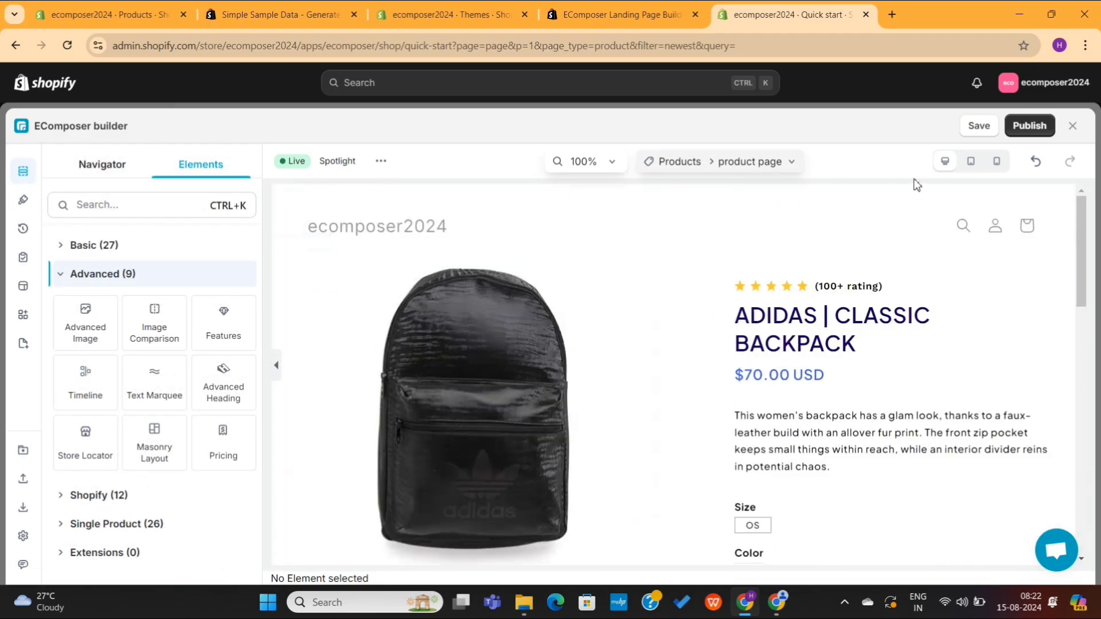
Step: Preview the Adidas Classic Backpack product page at tablet width, then in mobile layout
left_click(971, 162)
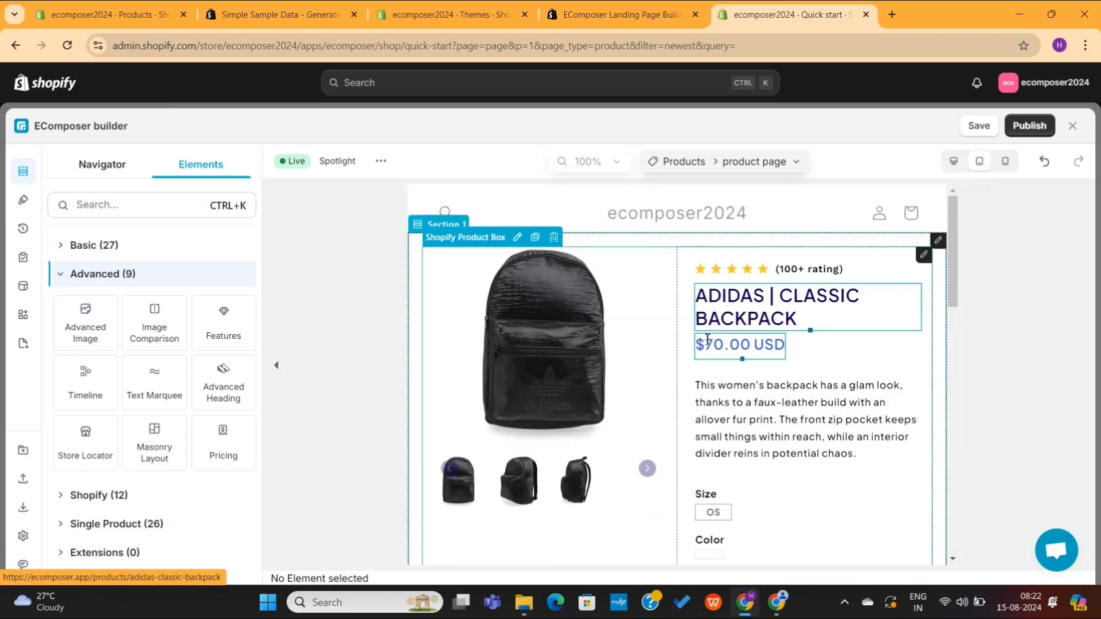
scroll(707, 343, "down", 10)
scroll(709, 344, "down", 5)
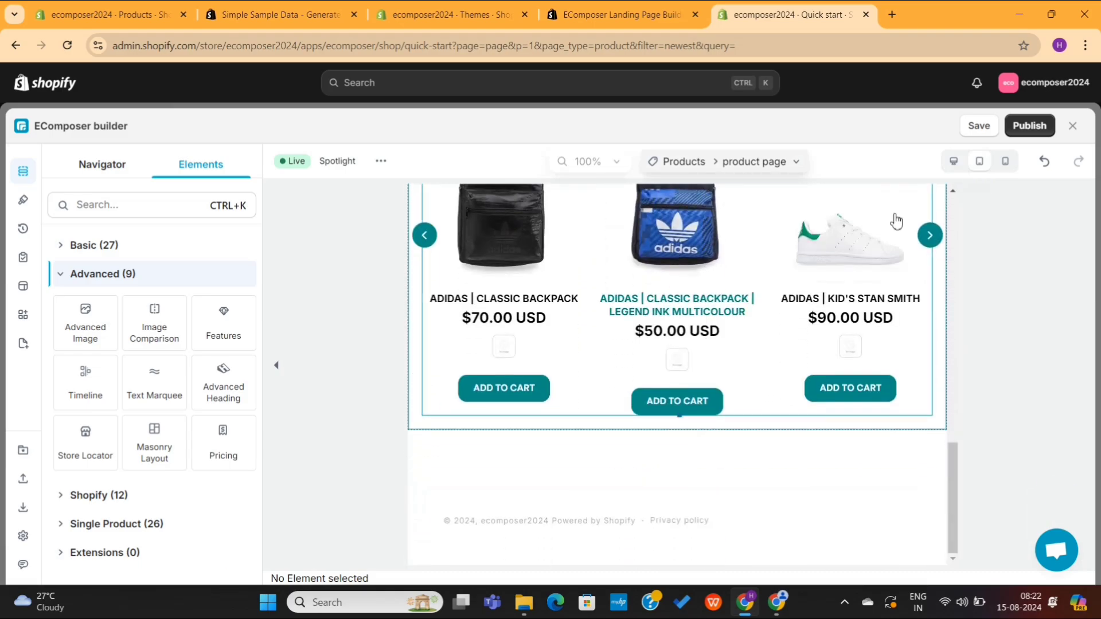
left_click(1005, 164)
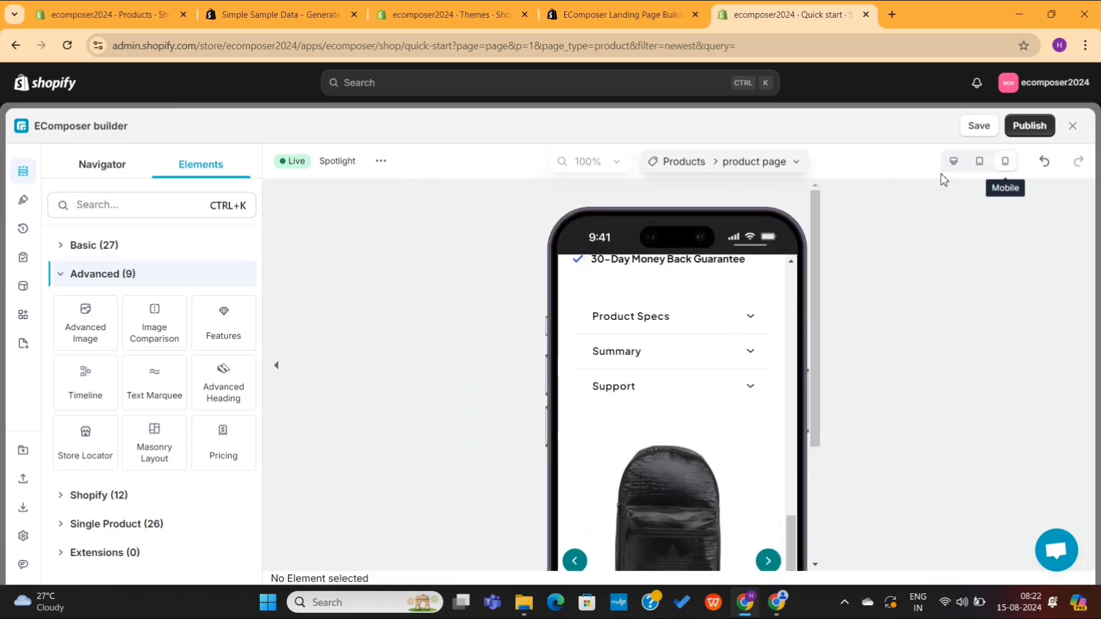
scroll(722, 384, "down", 5)
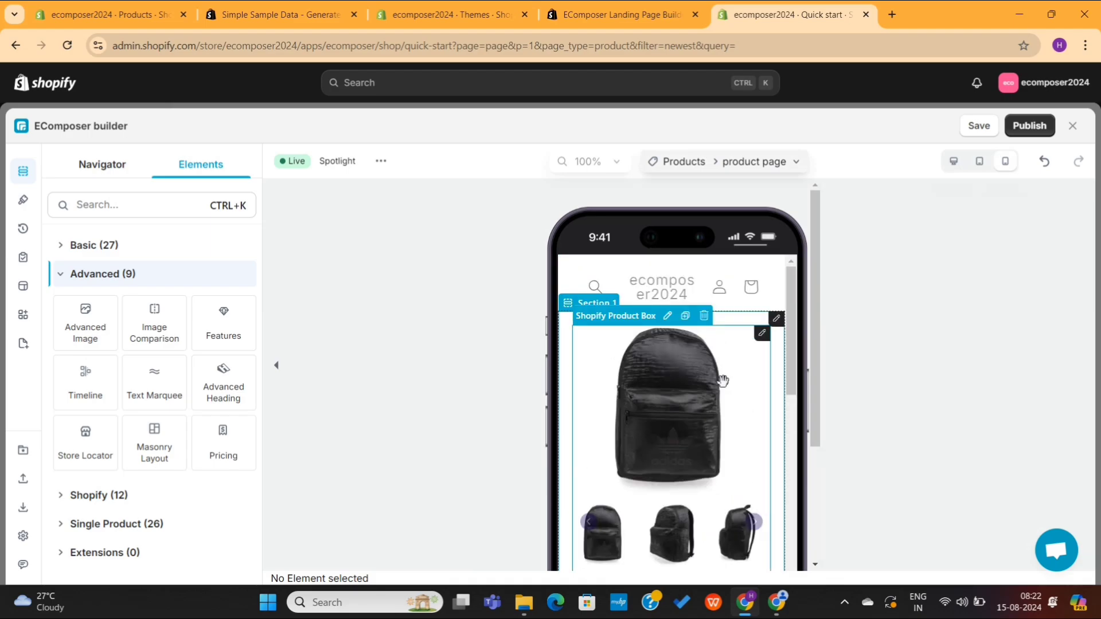
scroll(723, 381, "down", 10)
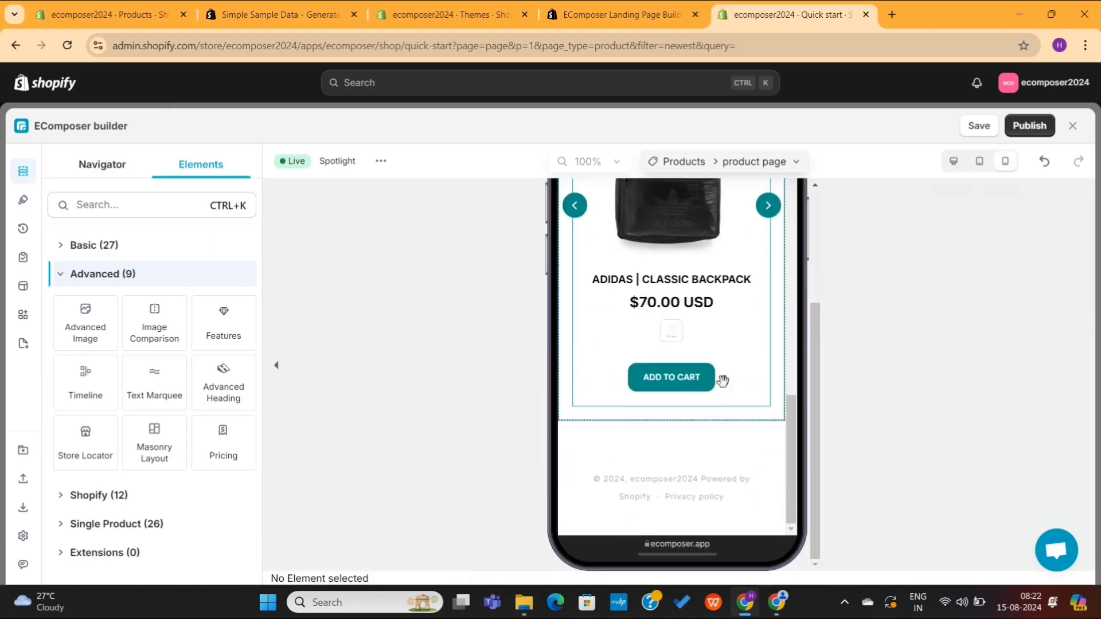
scroll(722, 382, "up", 10)
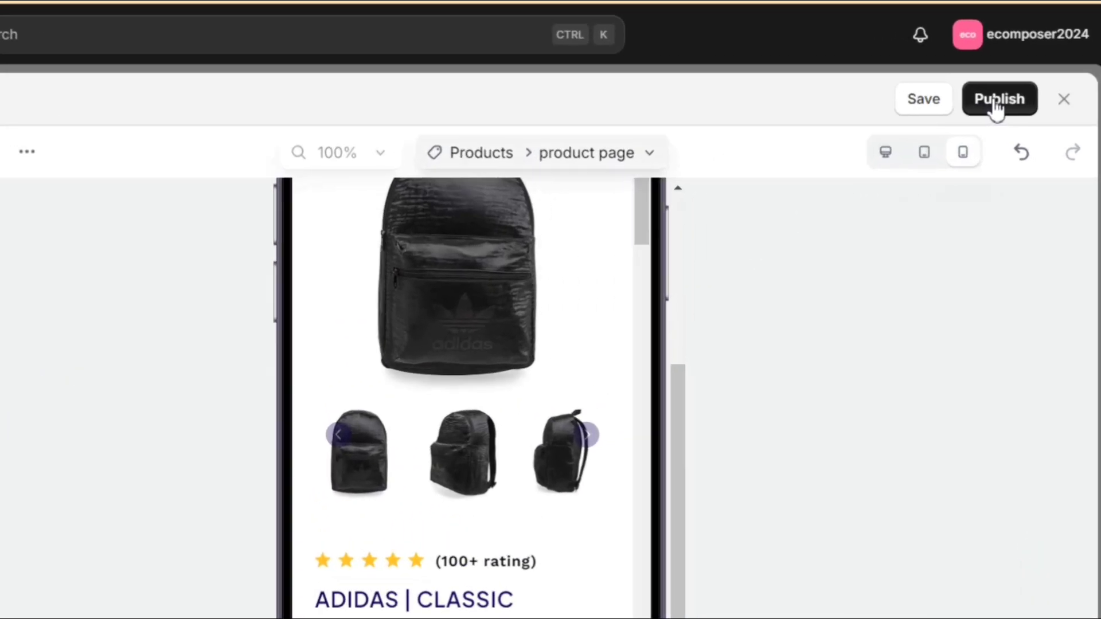
Step: Save the Adidas Classic Backpack product template to publish later, since publishing is blocked
left_click(1018, 138)
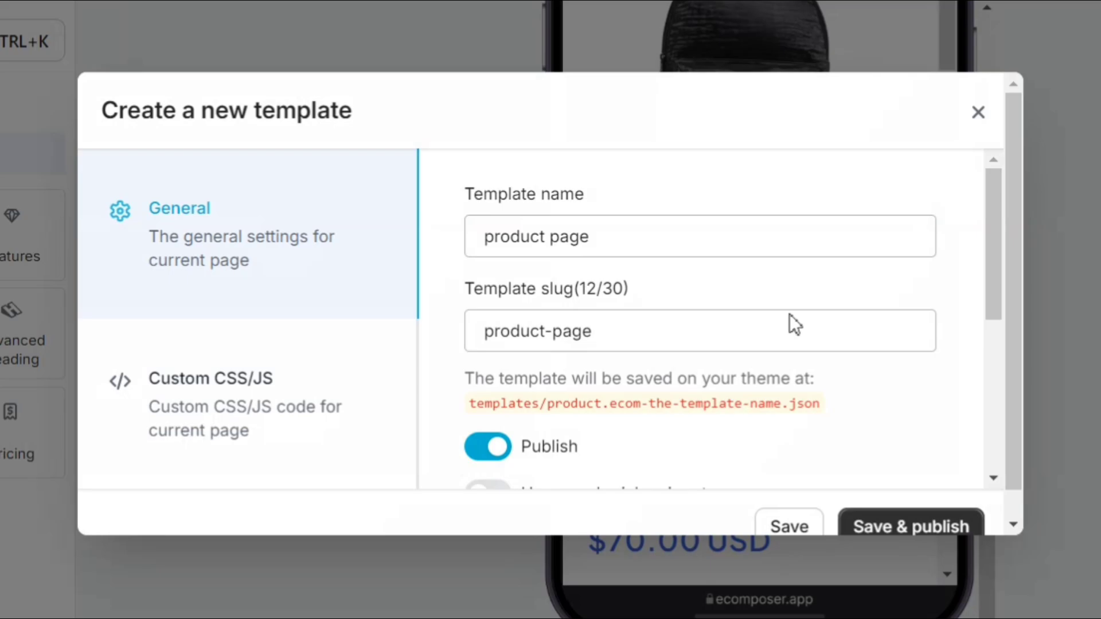
scroll(759, 352, "down", 5)
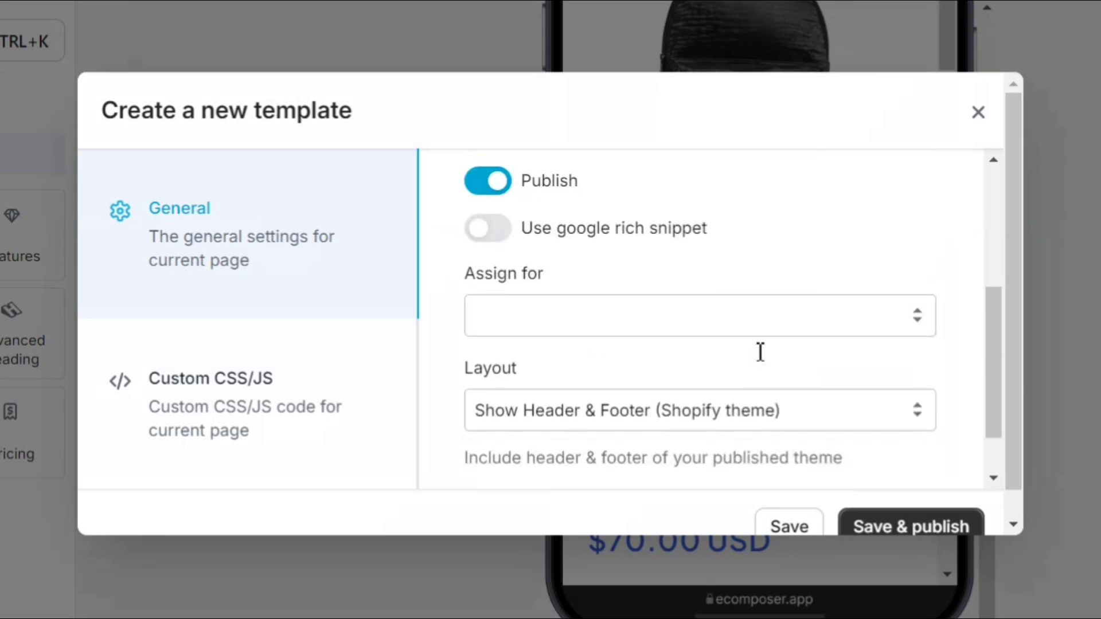
left_click(887, 519)
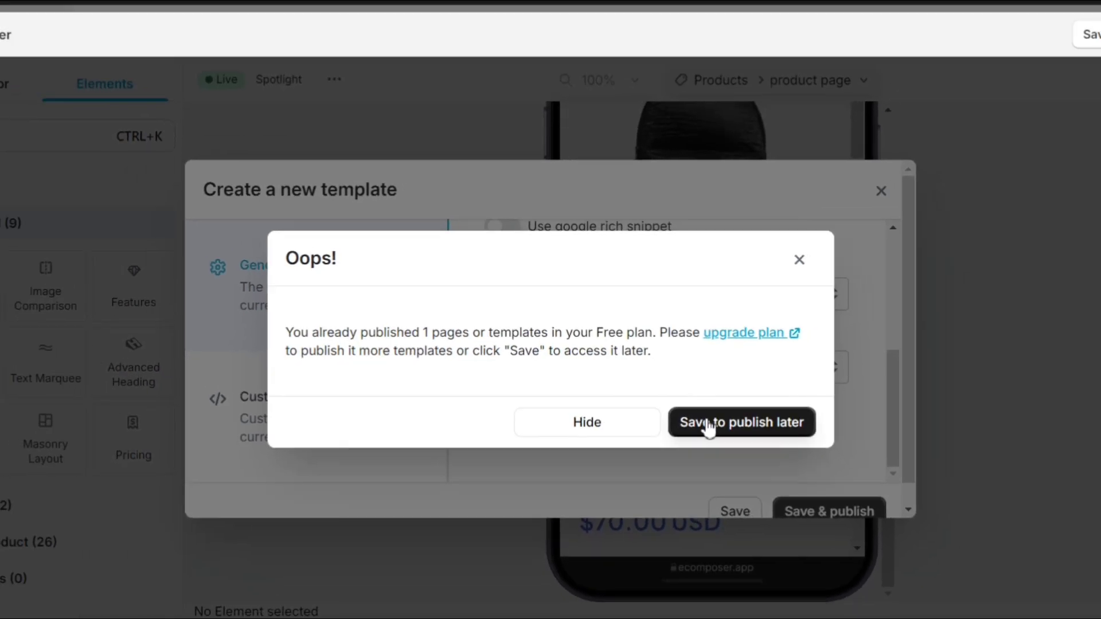
left_click(755, 417)
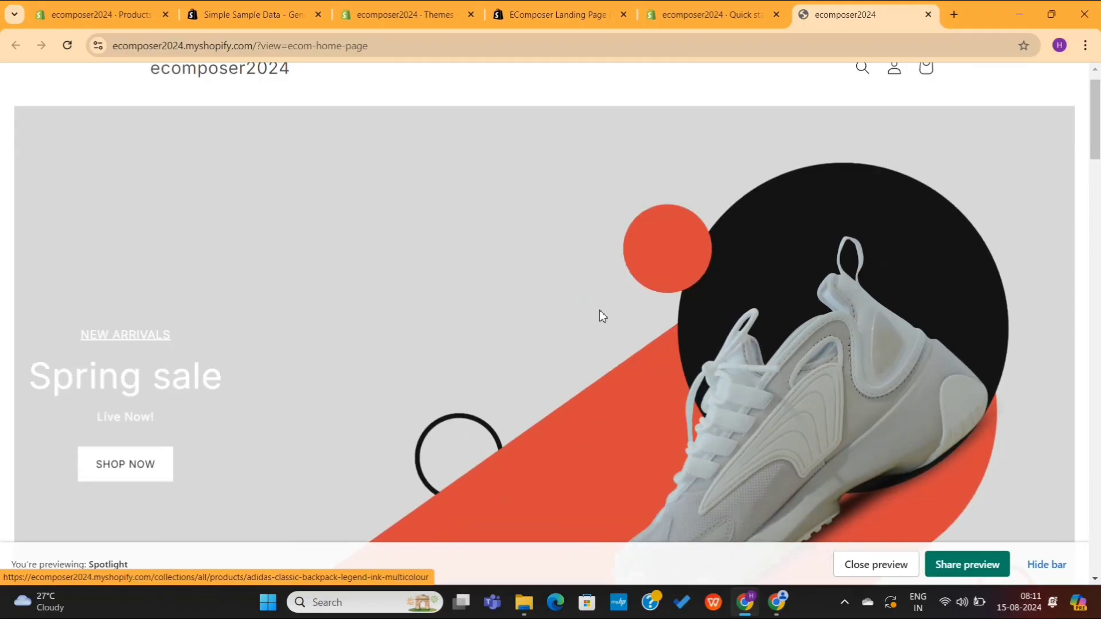
scroll(600, 314, "down", 20)
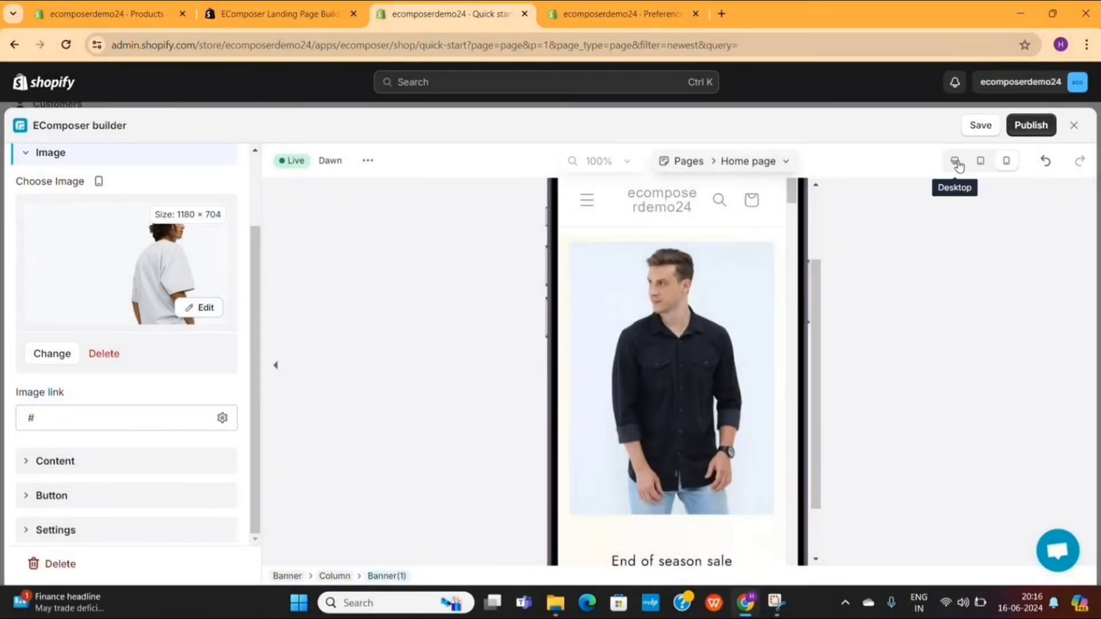
Step: Switch the page builder preview back to Desktop and open the home page's publish settings
left_click(957, 163)
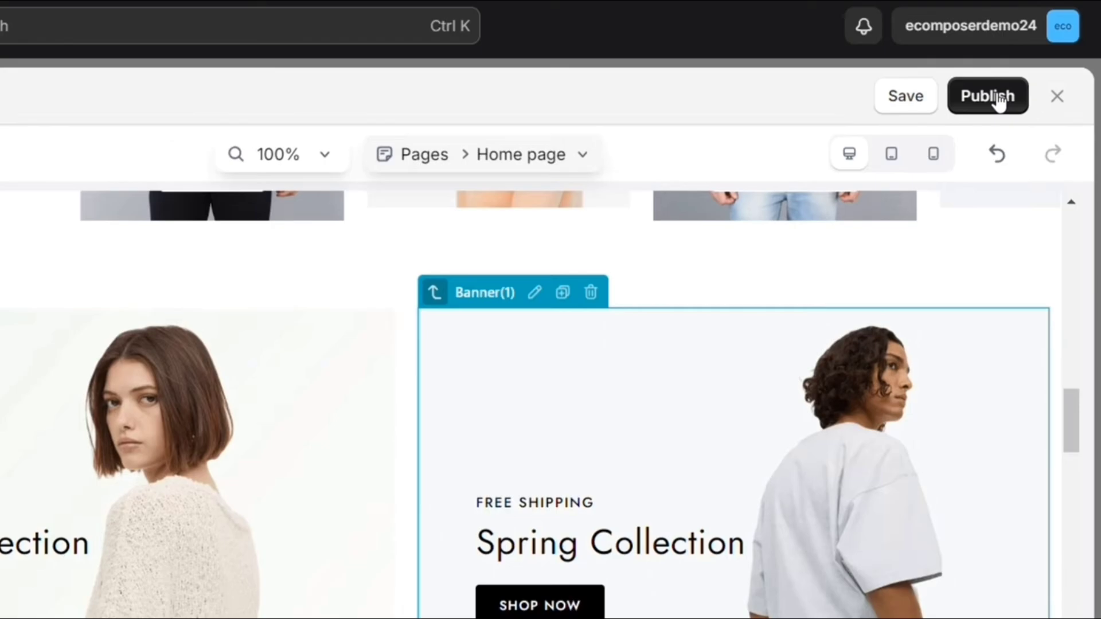
left_click(1037, 127)
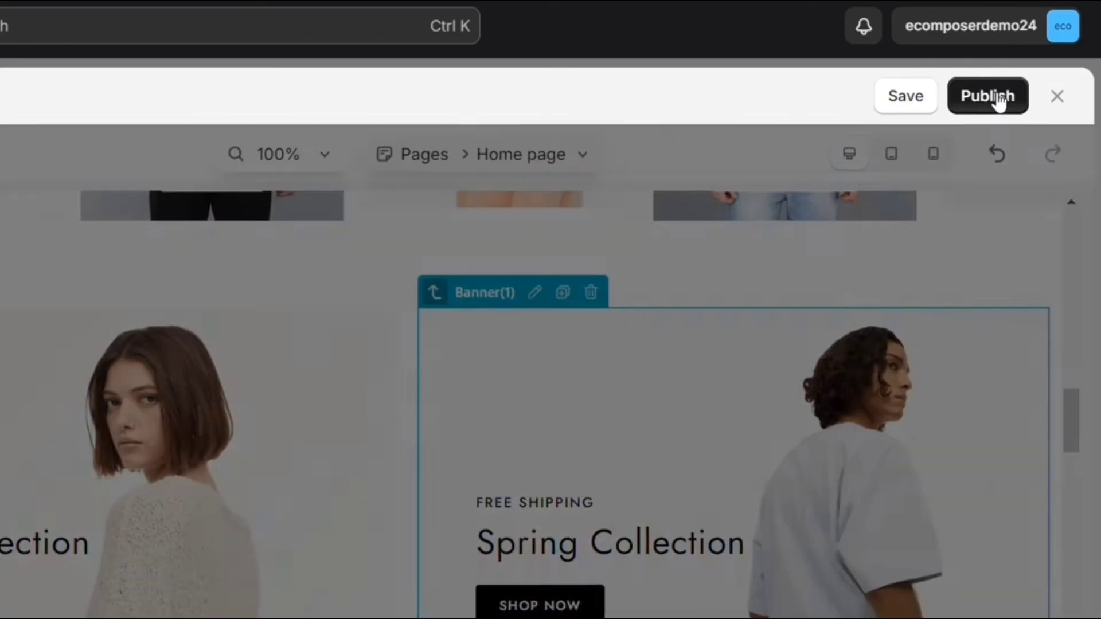
scroll(619, 315, "down", 5)
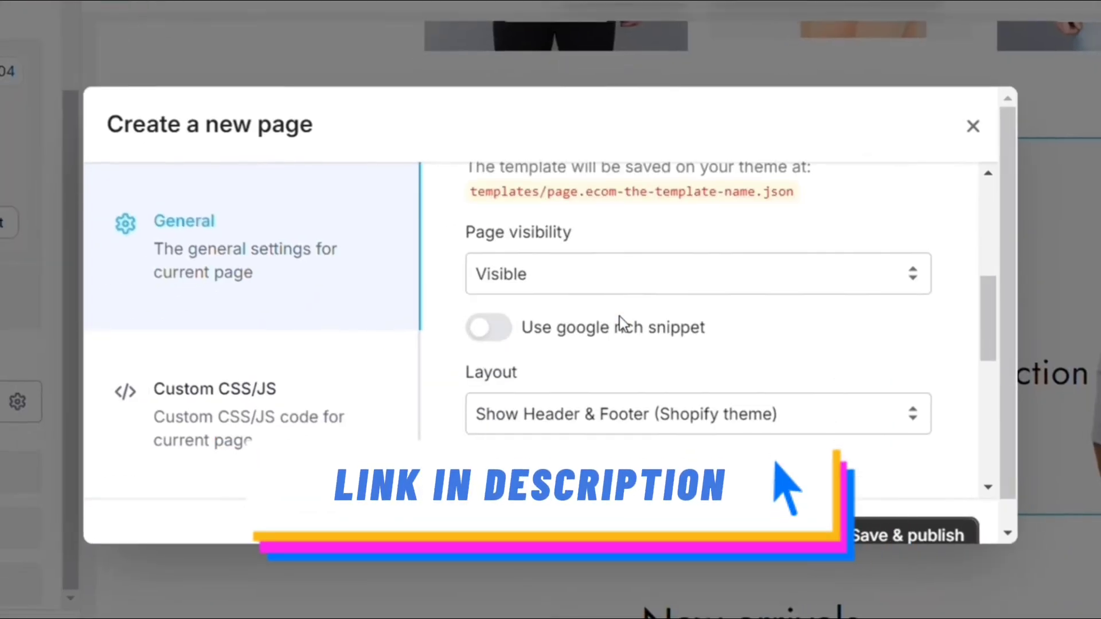
scroll(620, 315, "down", 8)
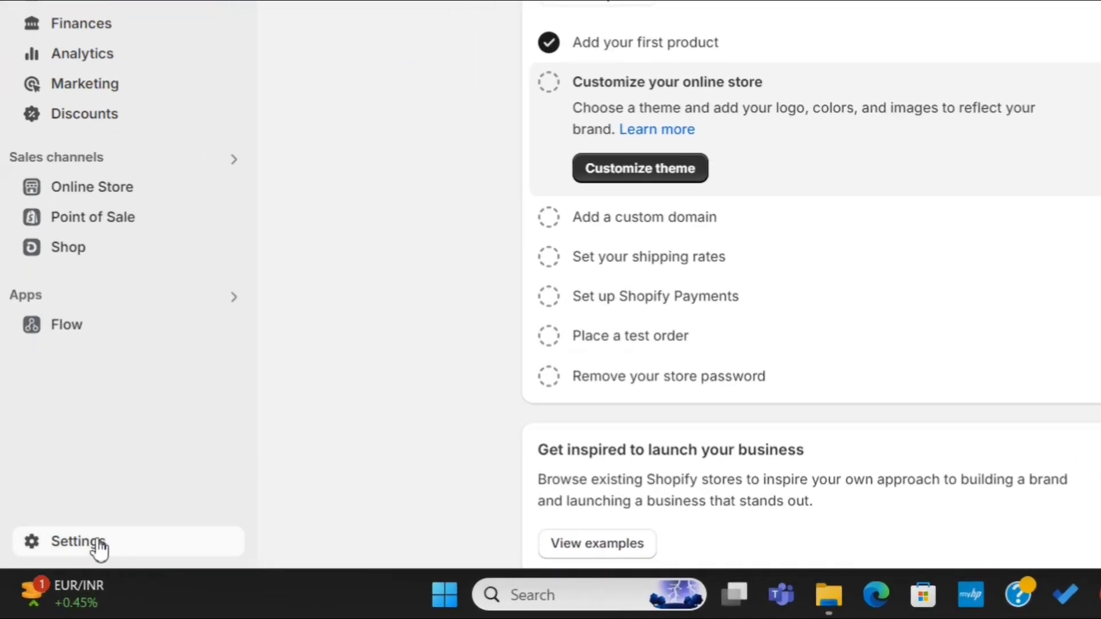
Step: Open Settings and review the ecomposer2024 store details, briefly checking the live storefront
left_click(96, 544)
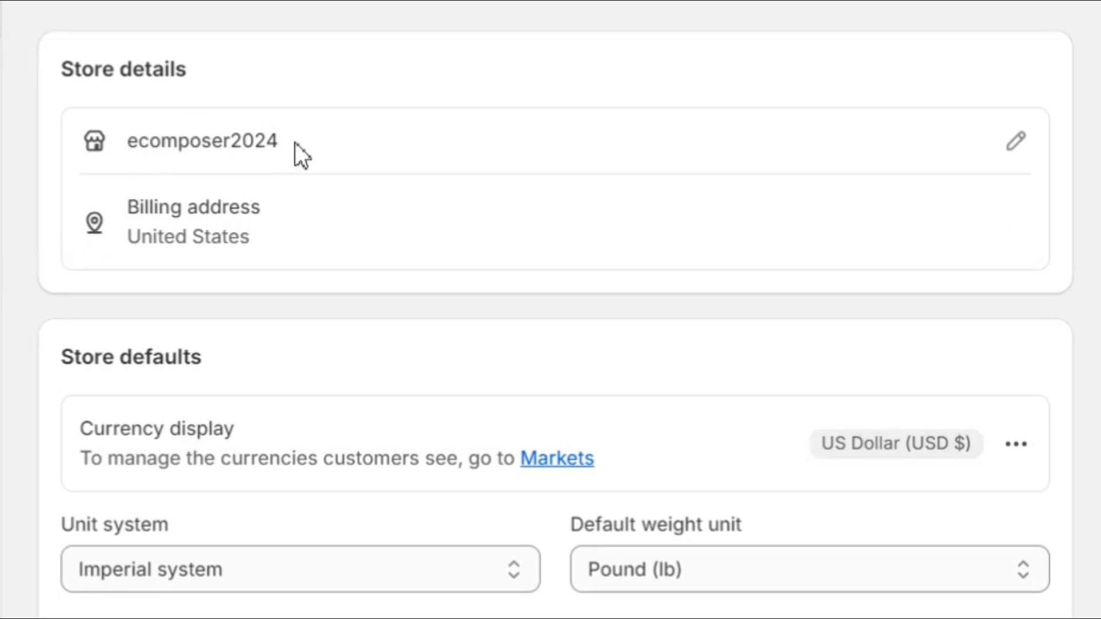
double_click(250, 141)
left_click(333, 71)
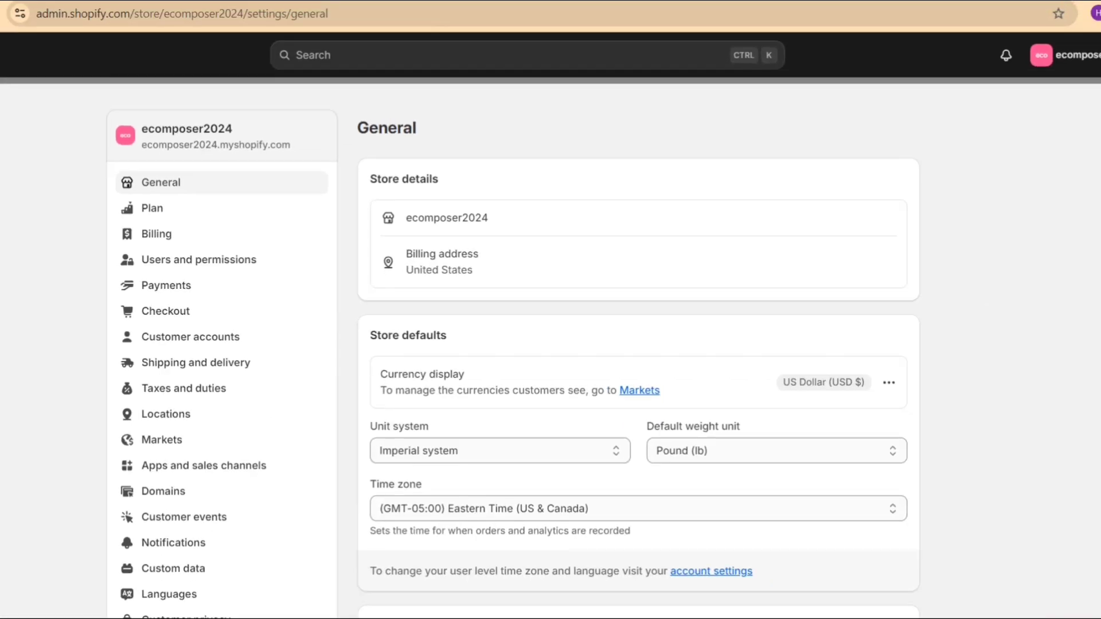
left_click(449, 6)
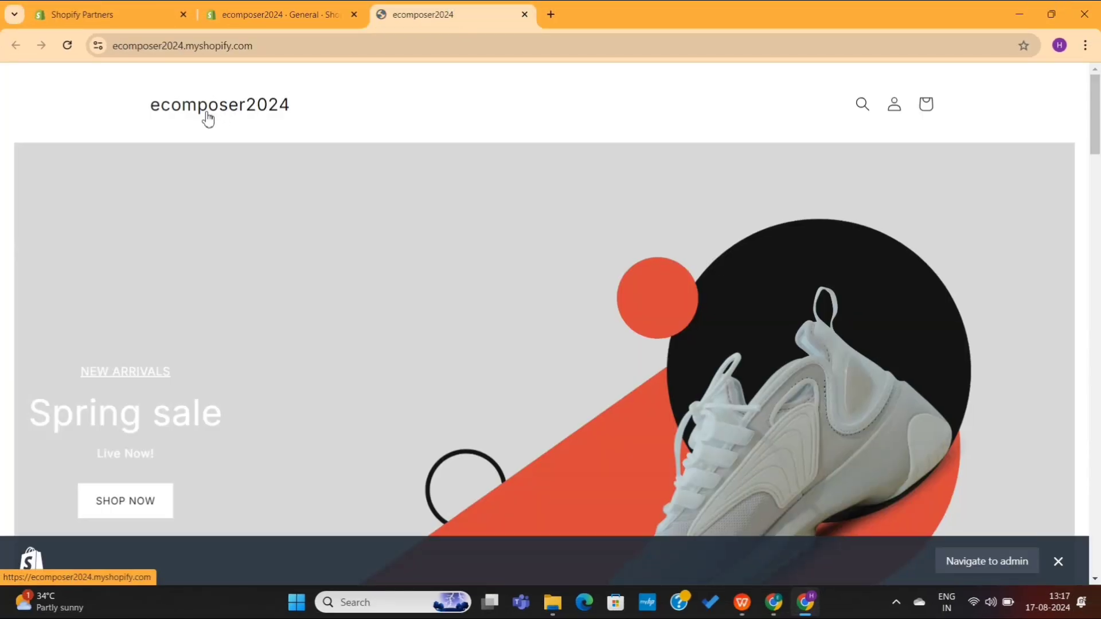
left_click(252, 14)
scroll(509, 390, "down", 2)
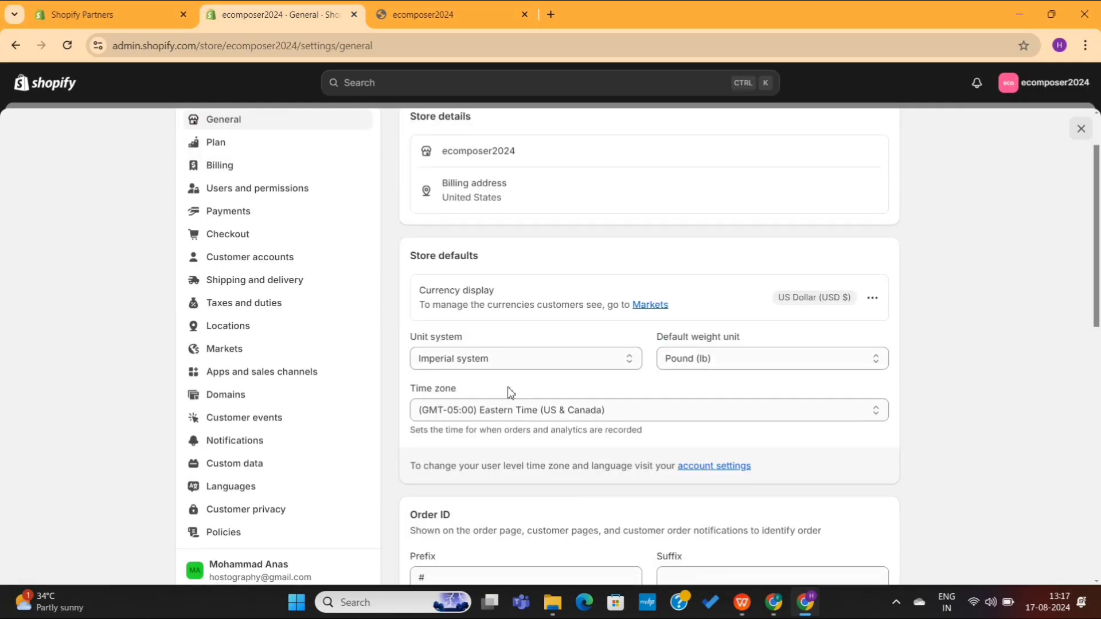
scroll(508, 386, "down", 6)
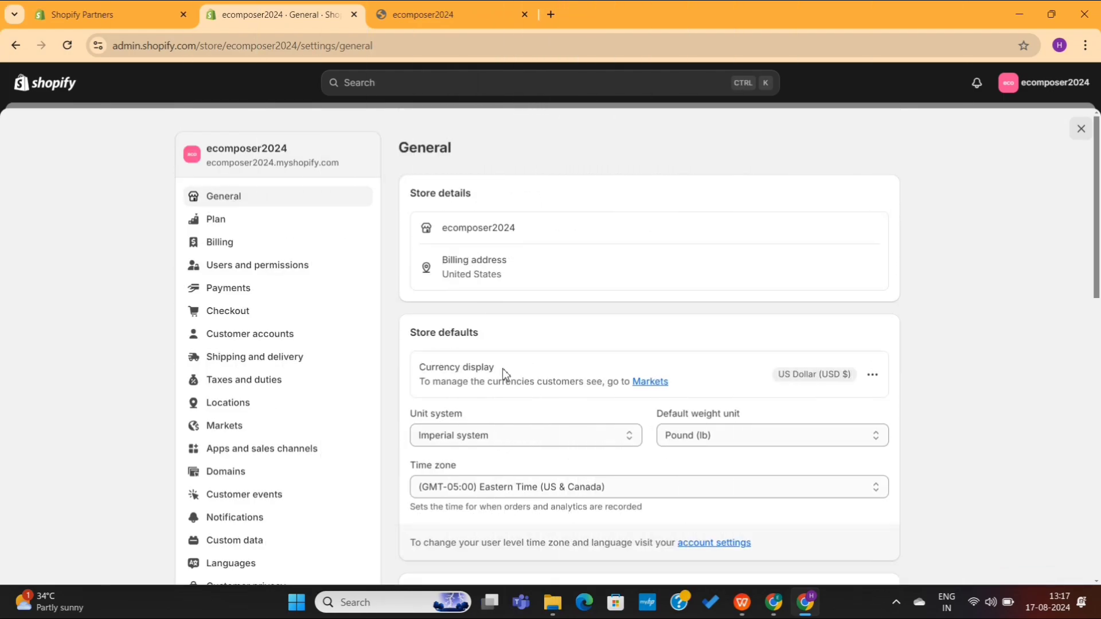
Step: Review store defaults: USD currency, Pound kept as weight unit, Eastern Time zone
left_click_drag(503, 368, 428, 363)
left_click(64, 171)
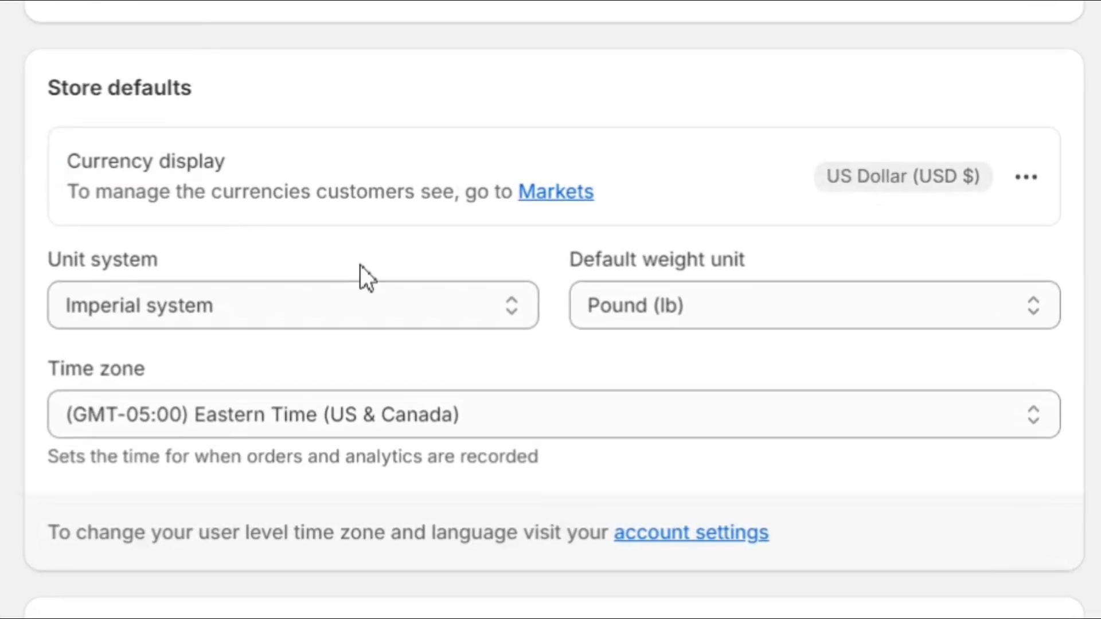
left_click(662, 312)
left_click(565, 364)
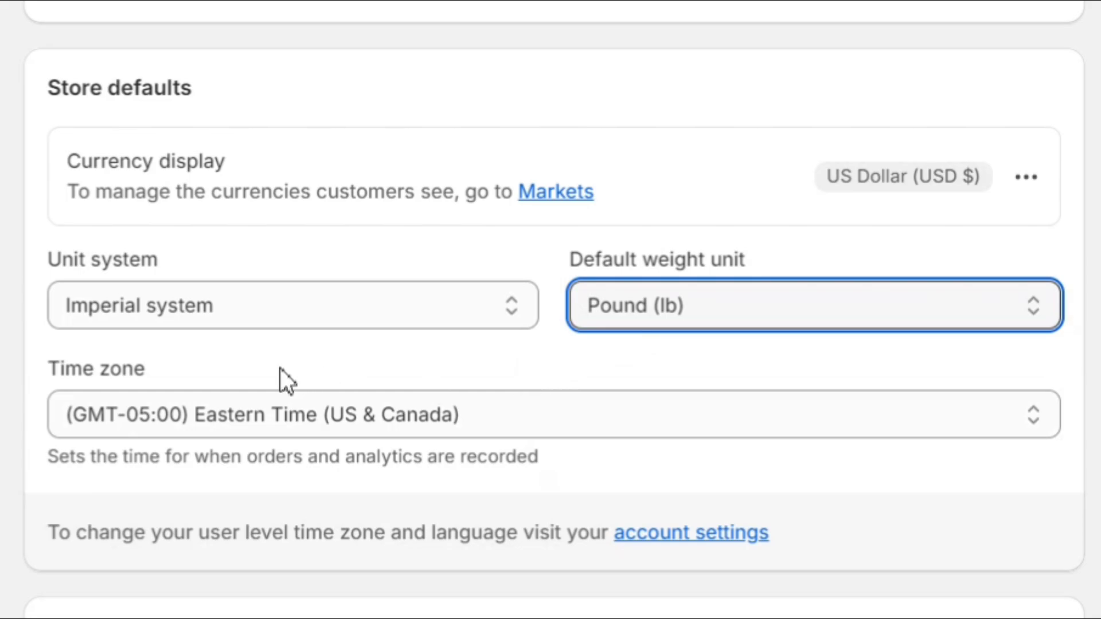
left_click_drag(167, 369, 36, 380)
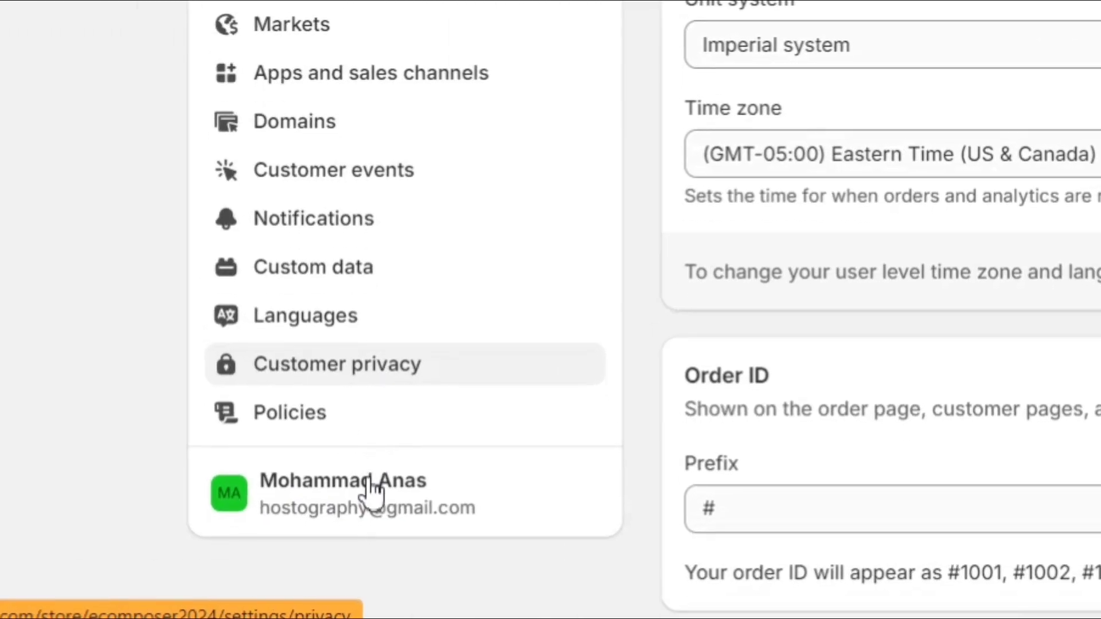
Step: Insert the refund policy template, replace the EU paragraph with 'change the content as per your', and publish
left_click(315, 408)
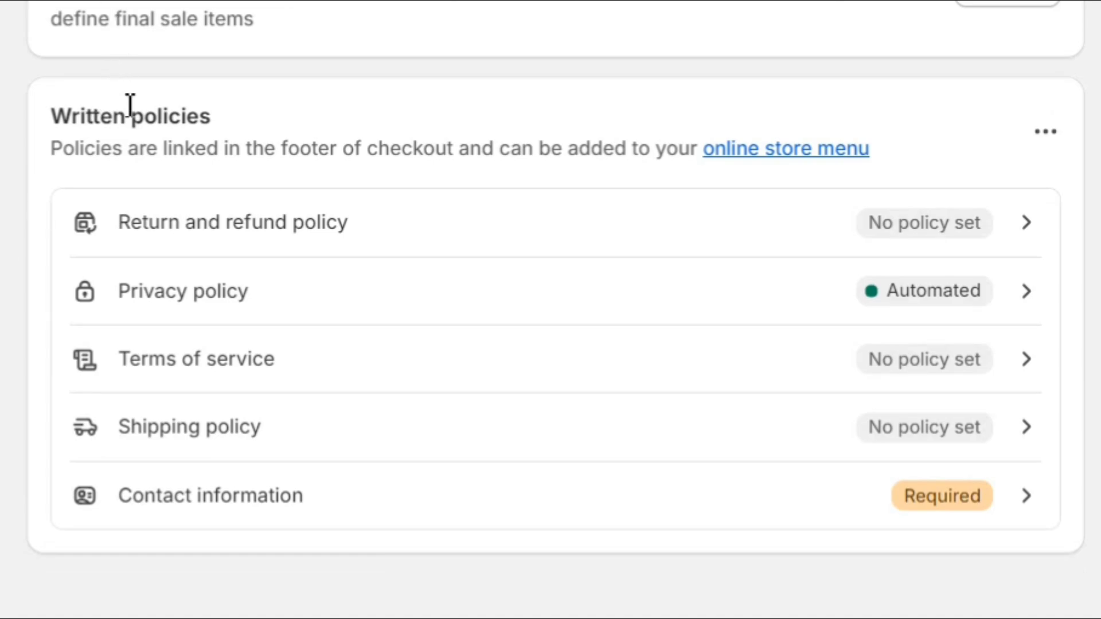
left_click_drag(43, 120, 251, 115)
left_click(251, 114)
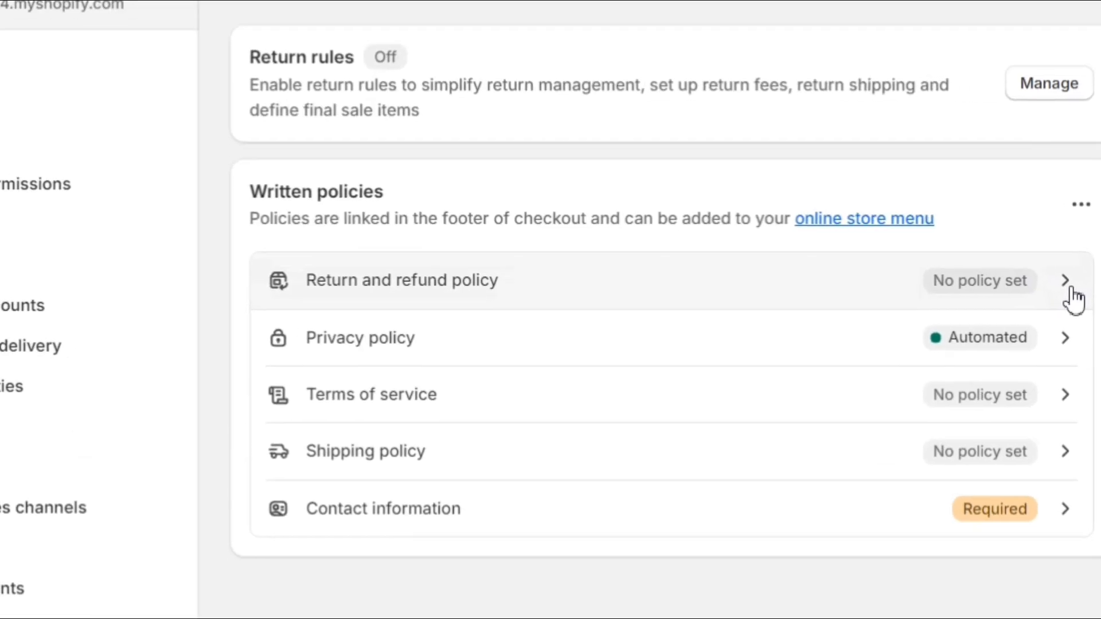
left_click(1033, 234)
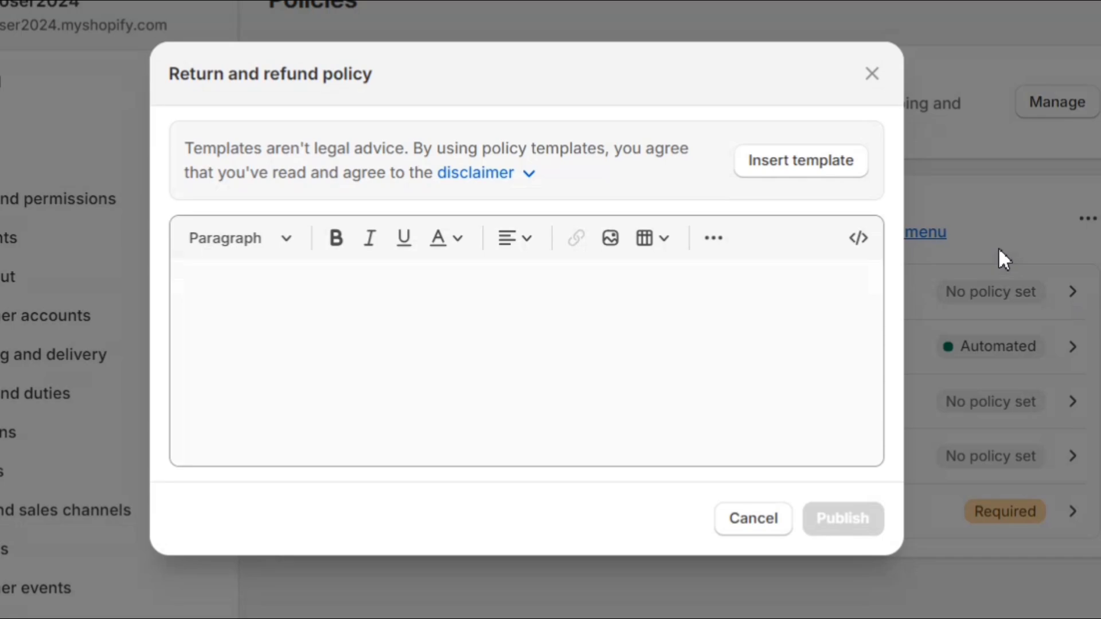
left_click(832, 168)
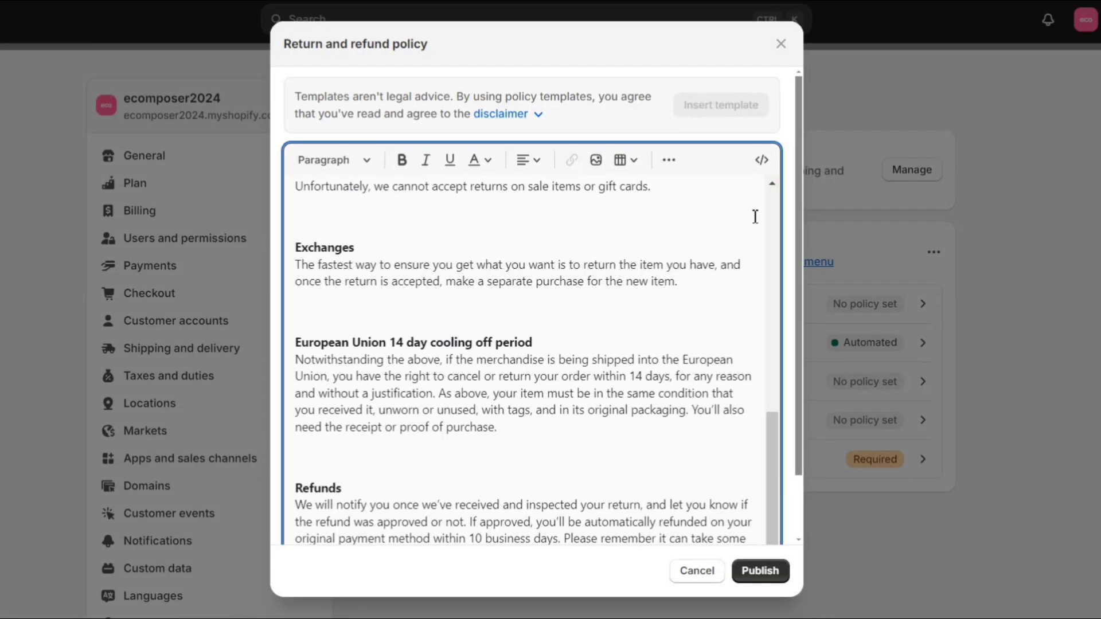
scroll(614, 392, "down", 2)
scroll(615, 391, "up", 7)
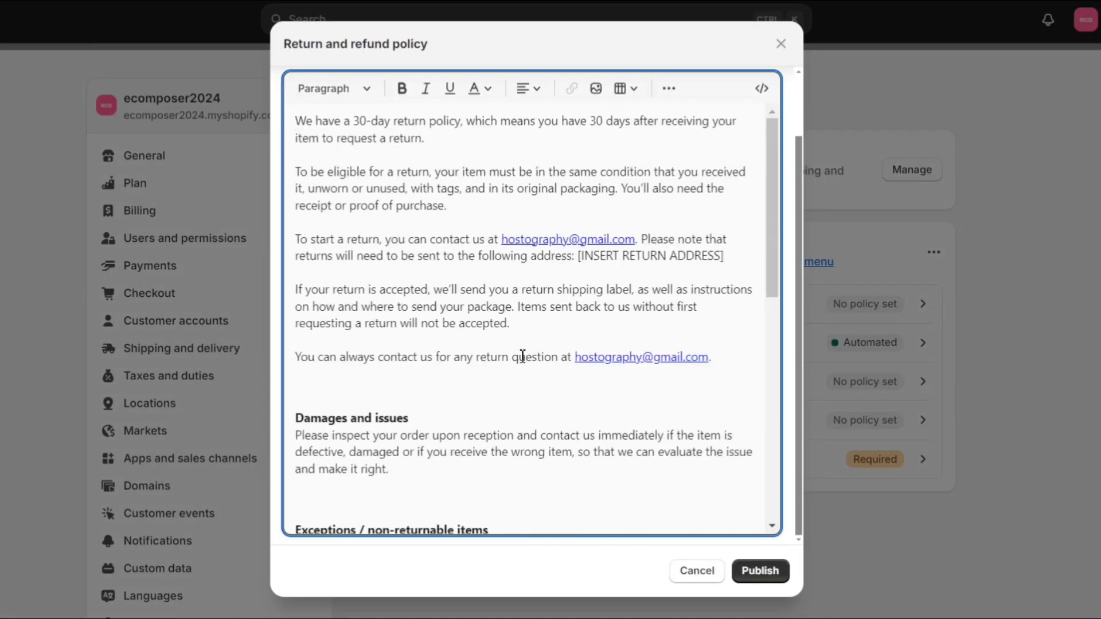
scroll(524, 357, "down", 7)
triple_click(475, 332)
type("change the content as per your need")
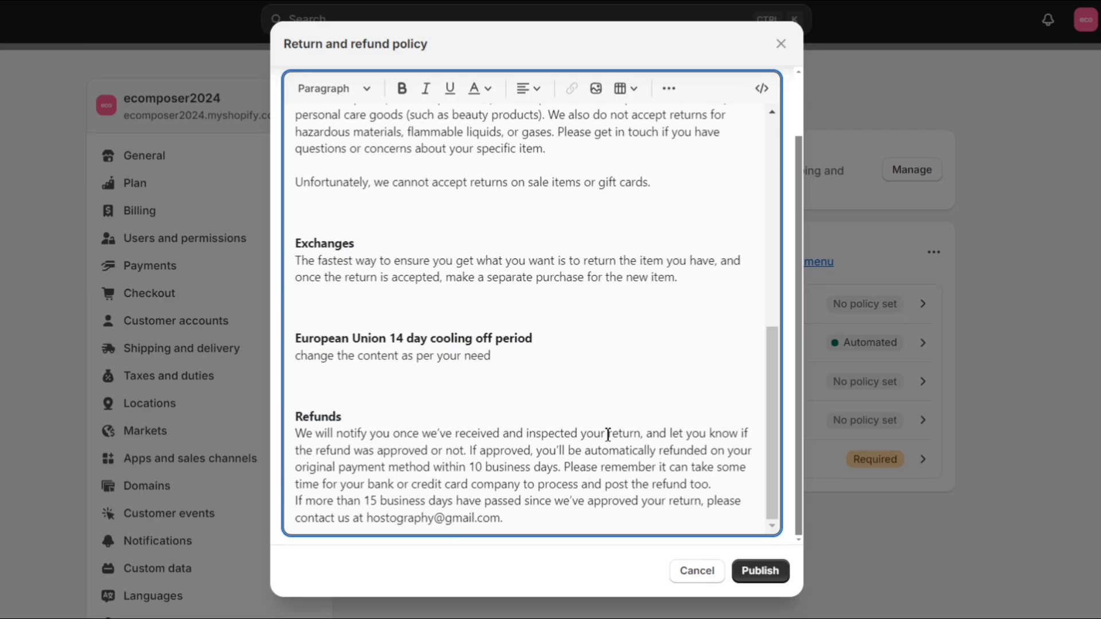
left_click(751, 575)
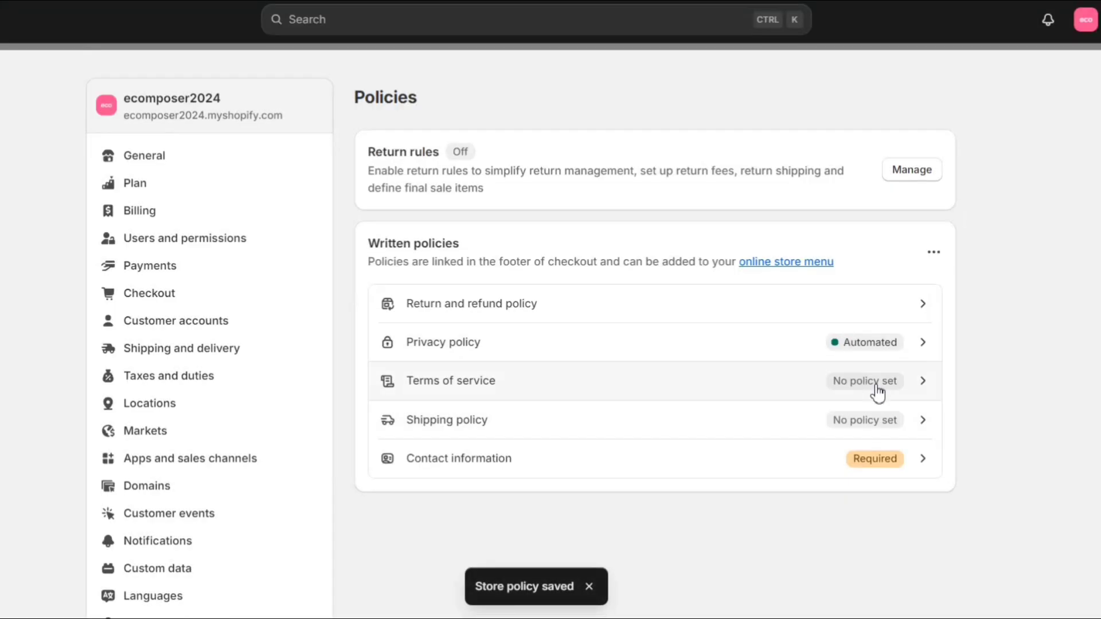
Step: Publish the Terms of service policy and open the Shipping policy
left_click(875, 384)
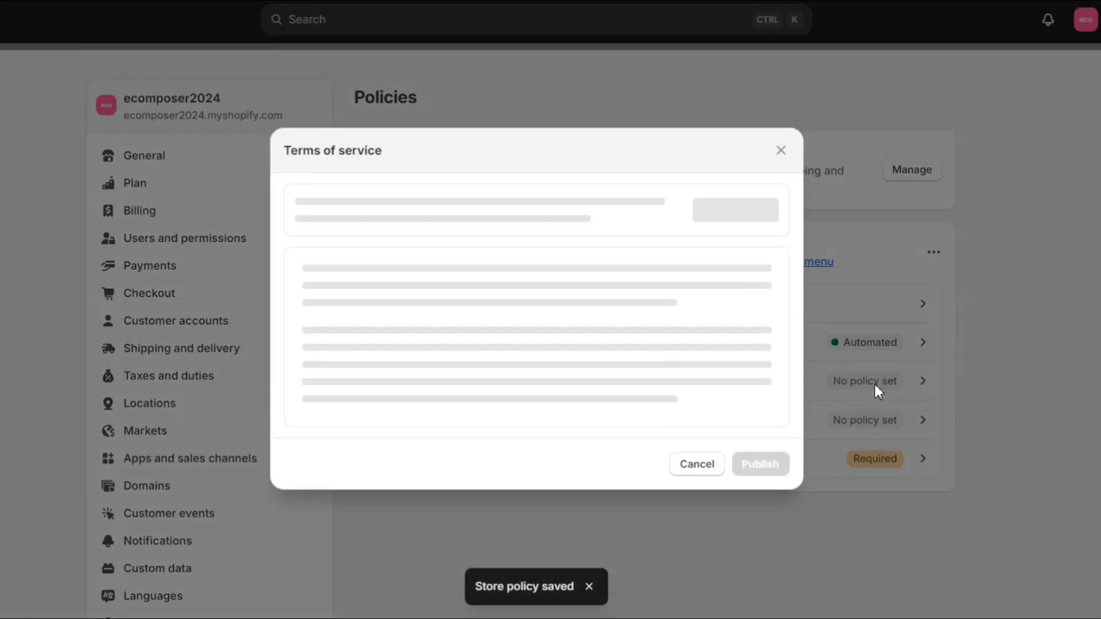
left_click(761, 576)
left_click(850, 426)
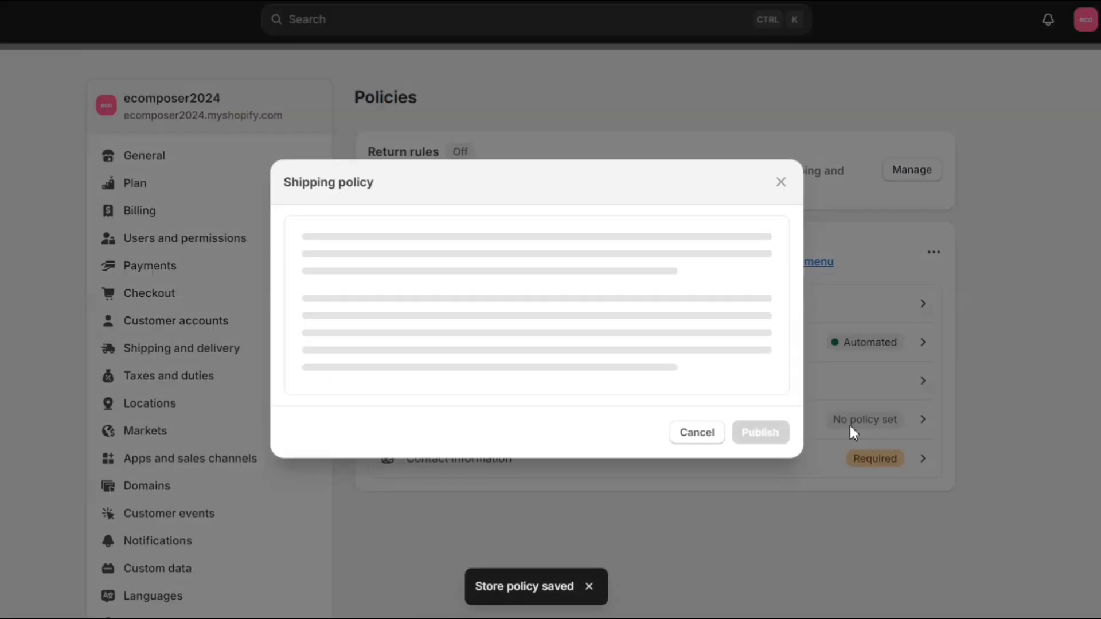
Step: Write and publish the shipping policy: items will be shipped in 7 to 10 days
left_click(544, 316)
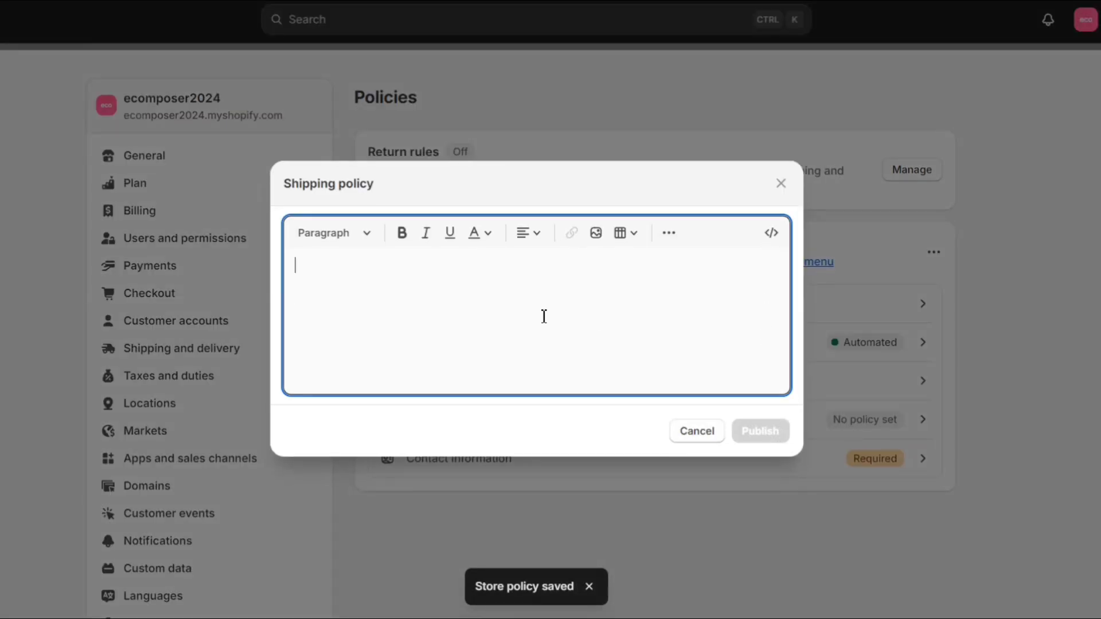
type("we")
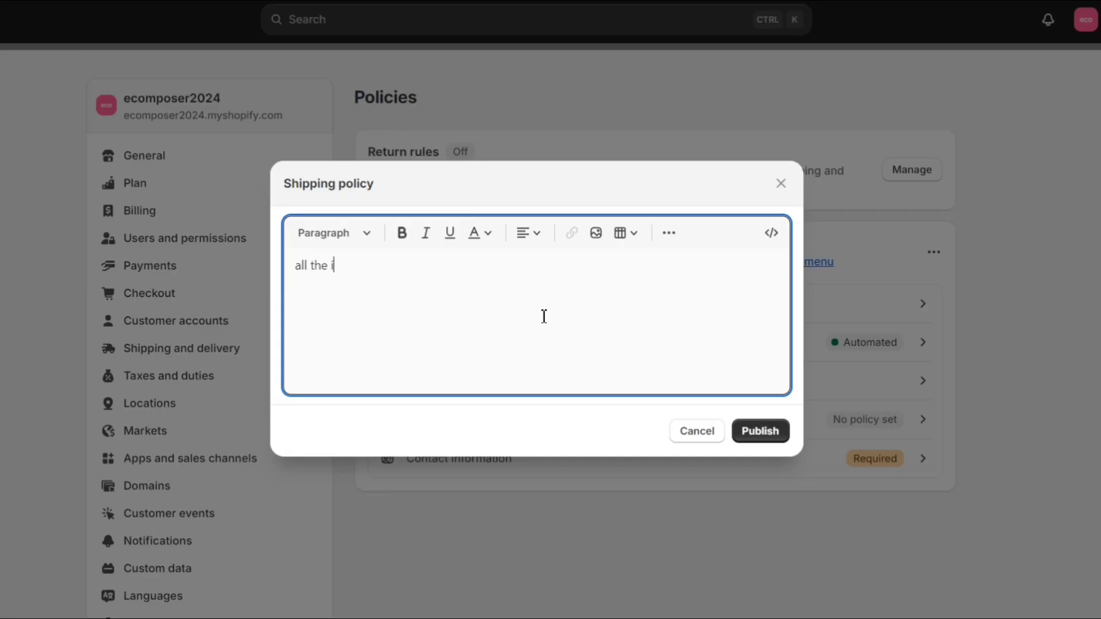
type("items wi")
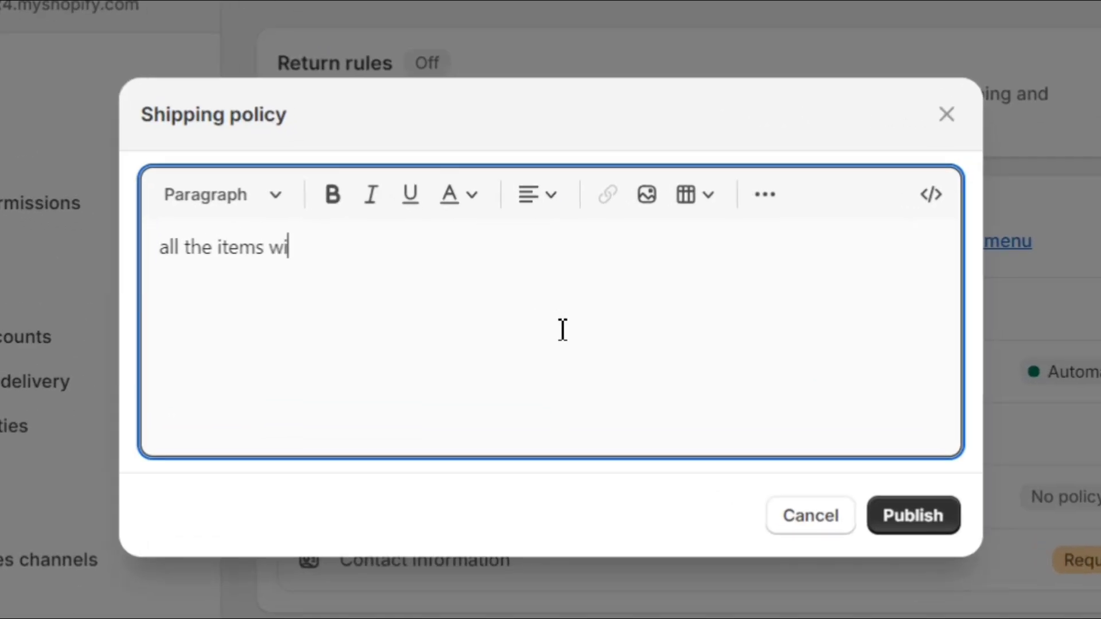
type("ll be shipped i")
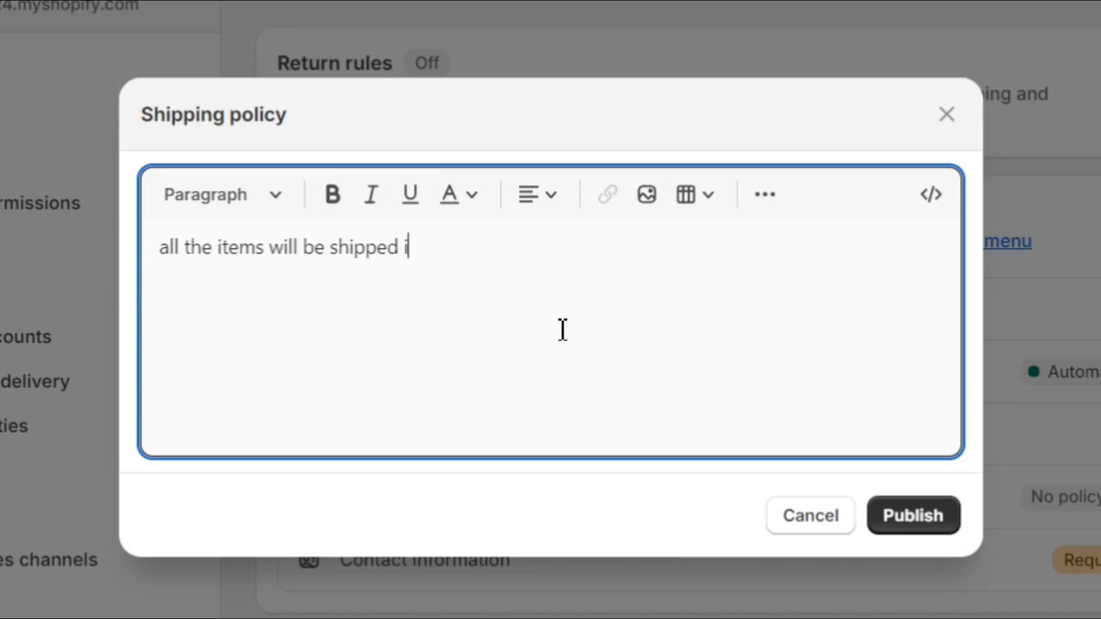
type("n 7 to 10 days")
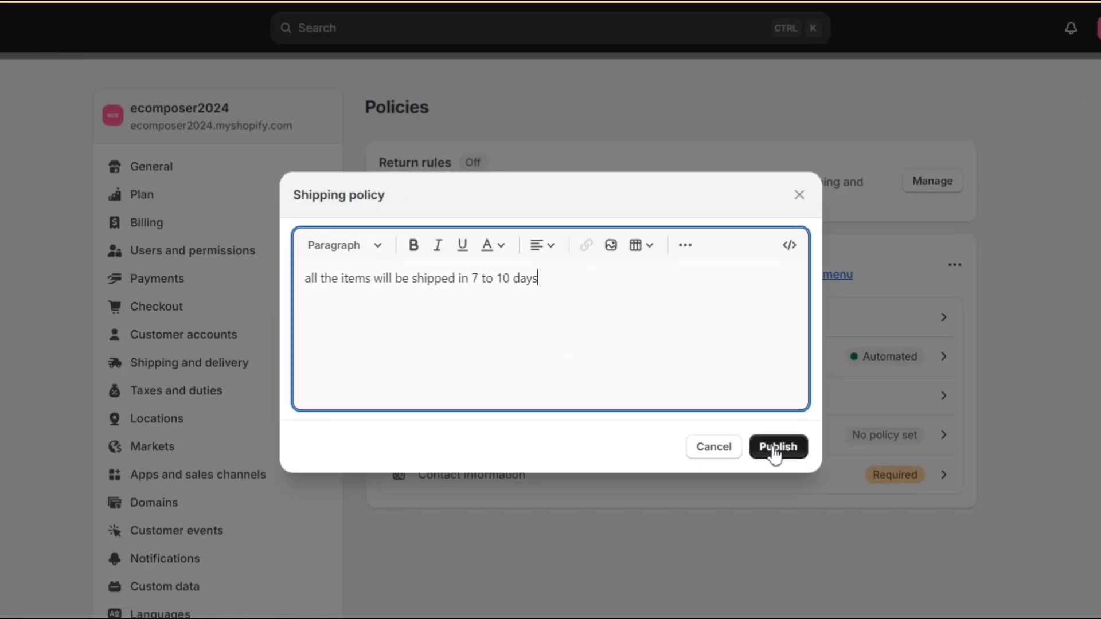
left_click(906, 524)
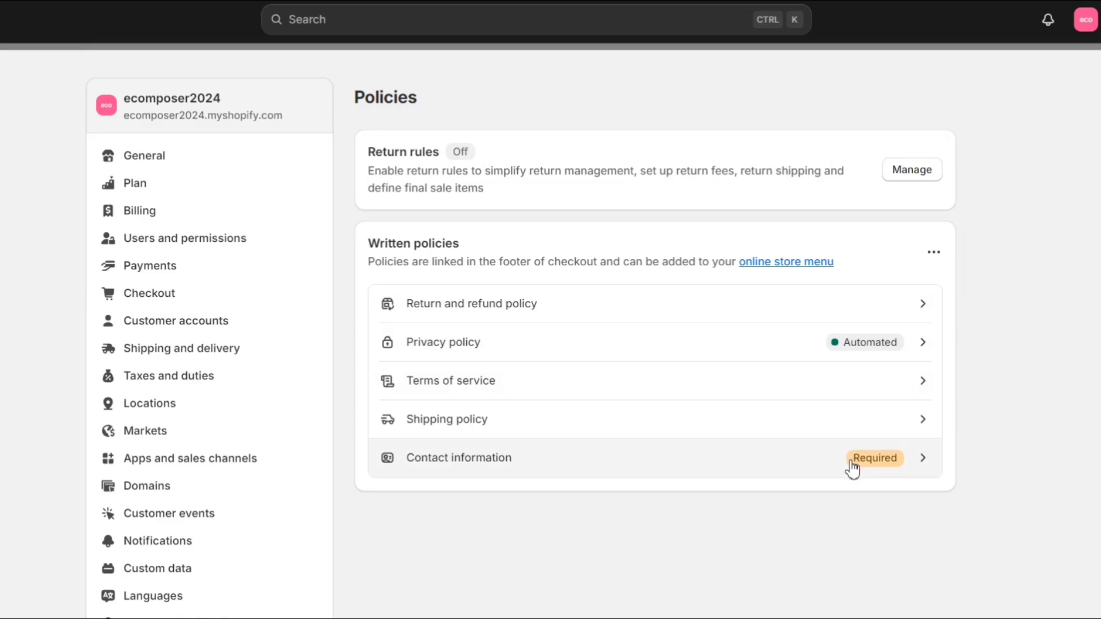
Step: Fill the Contact information policy from the template and publish it
left_click(811, 449)
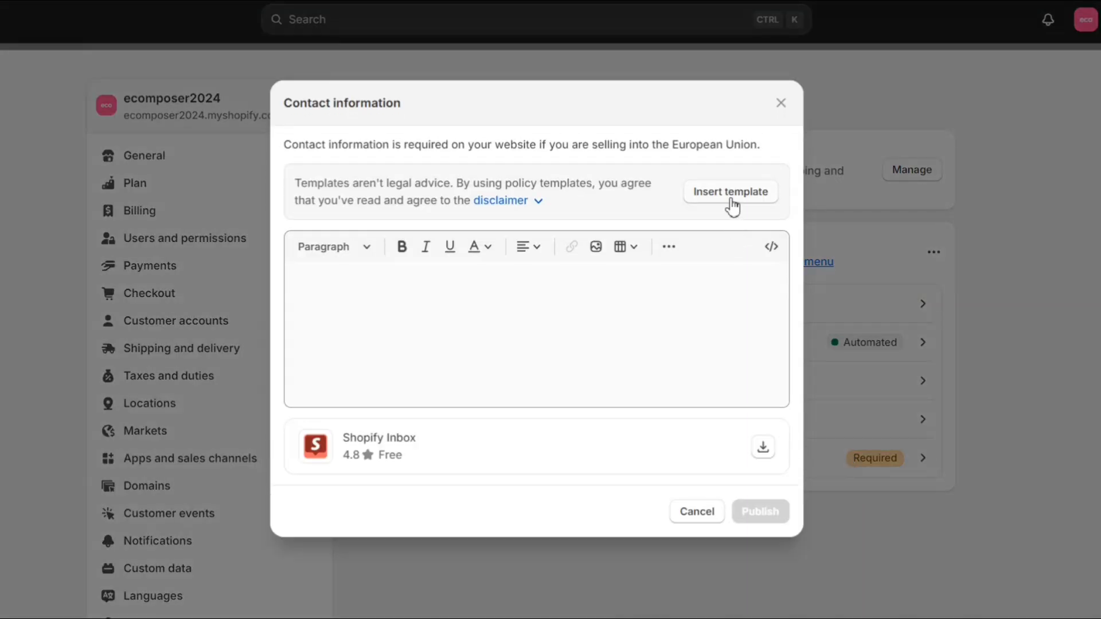
left_click(729, 197)
left_click(760, 530)
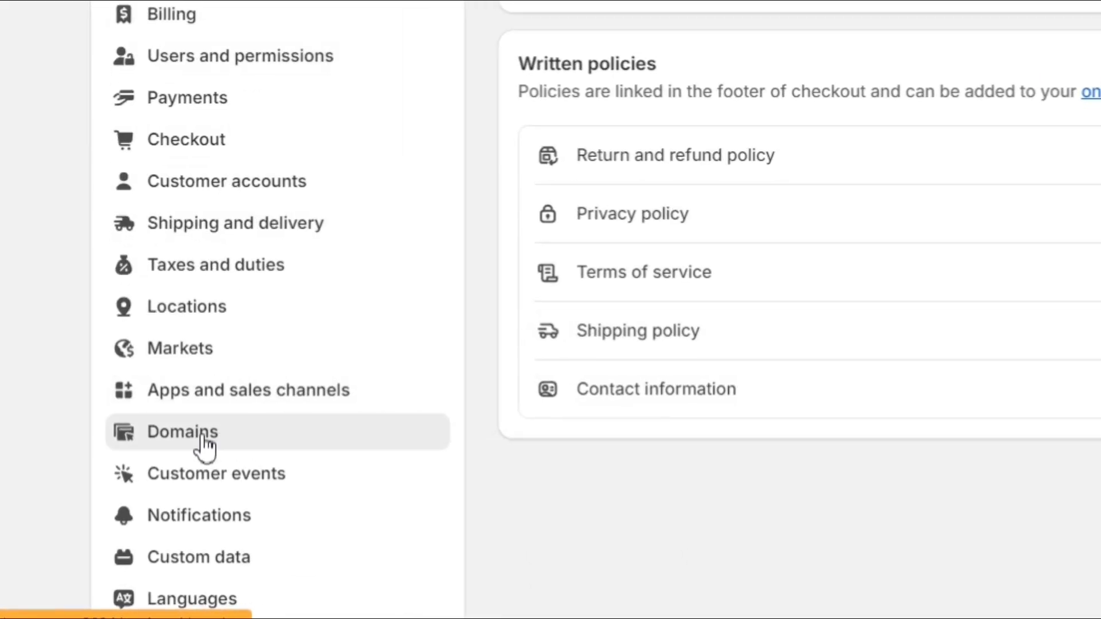
Step: In Domains, confirm ecomposer2024.com is available to buy for $15.00 USD per year
left_click(204, 444)
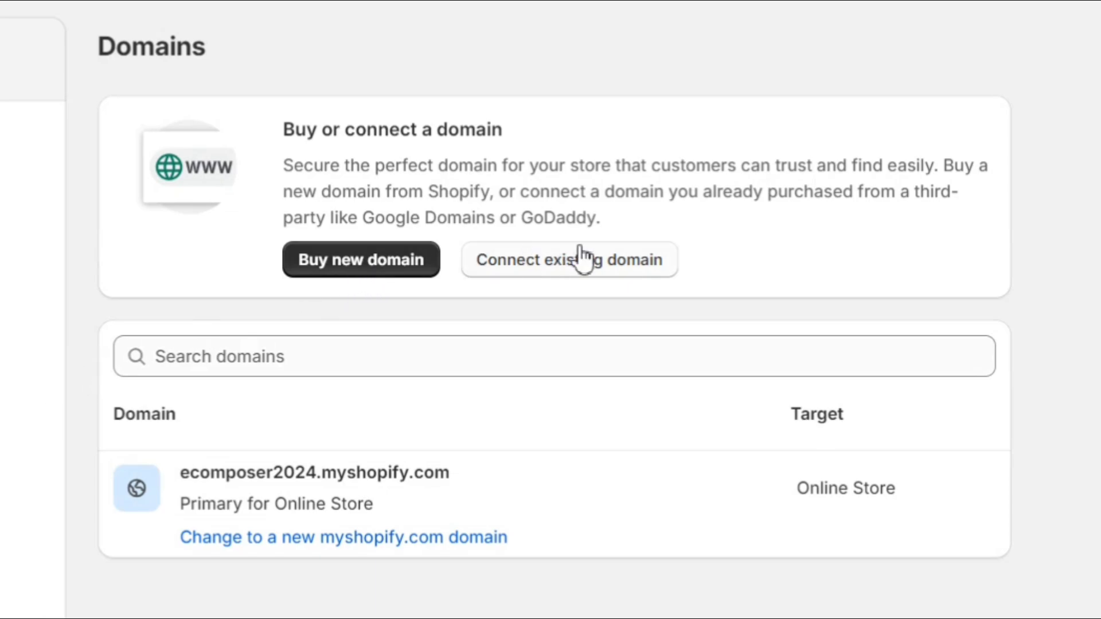
left_click(372, 264)
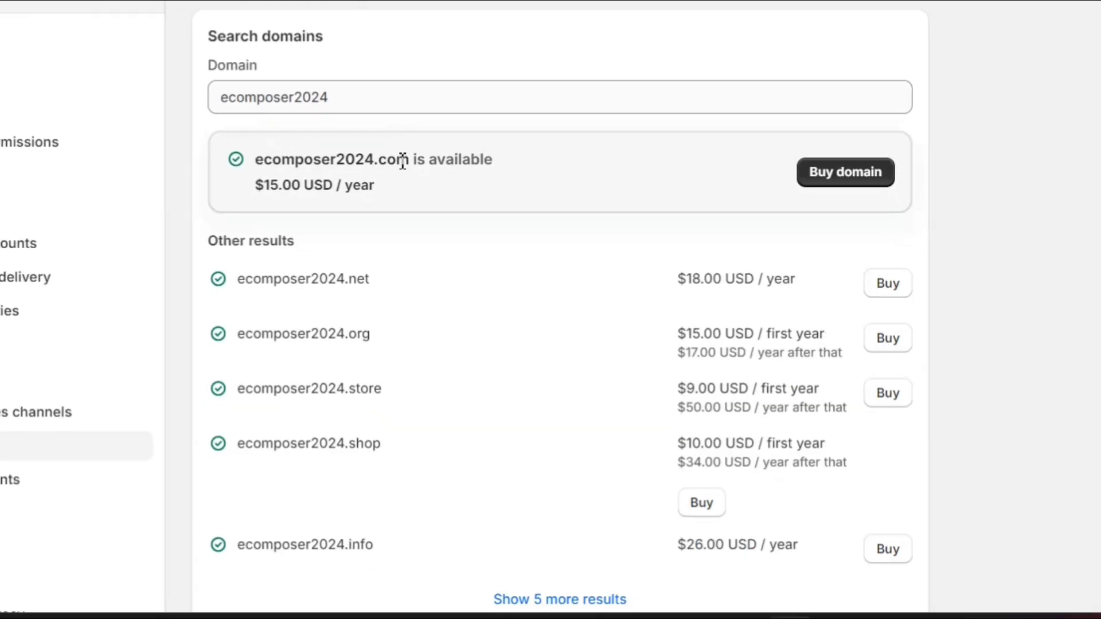
left_click_drag(251, 167, 553, 164)
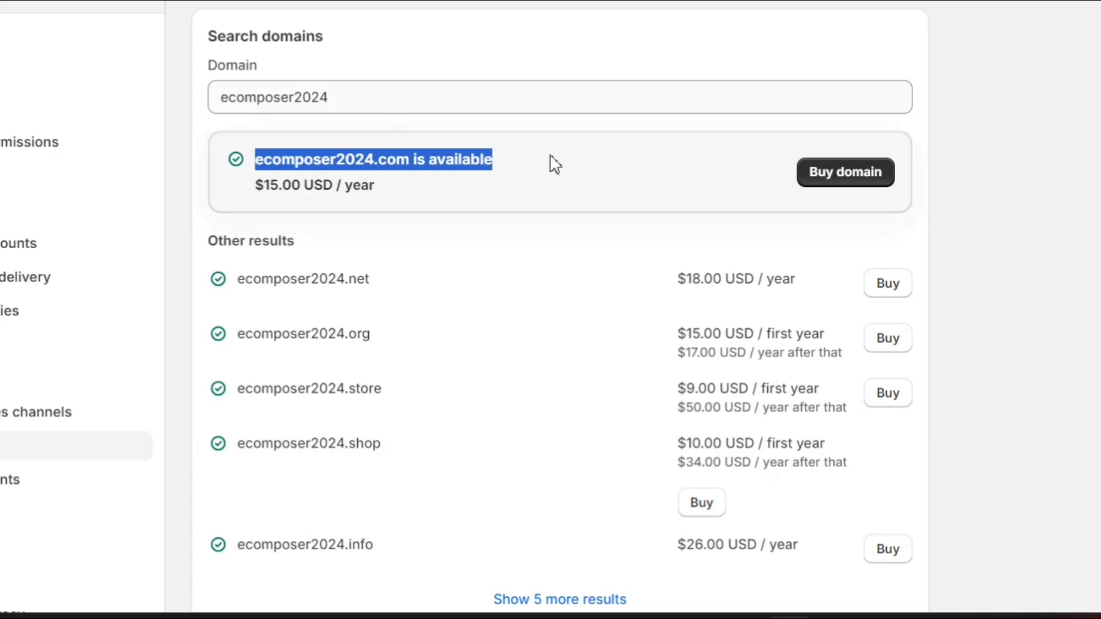
left_click(553, 164)
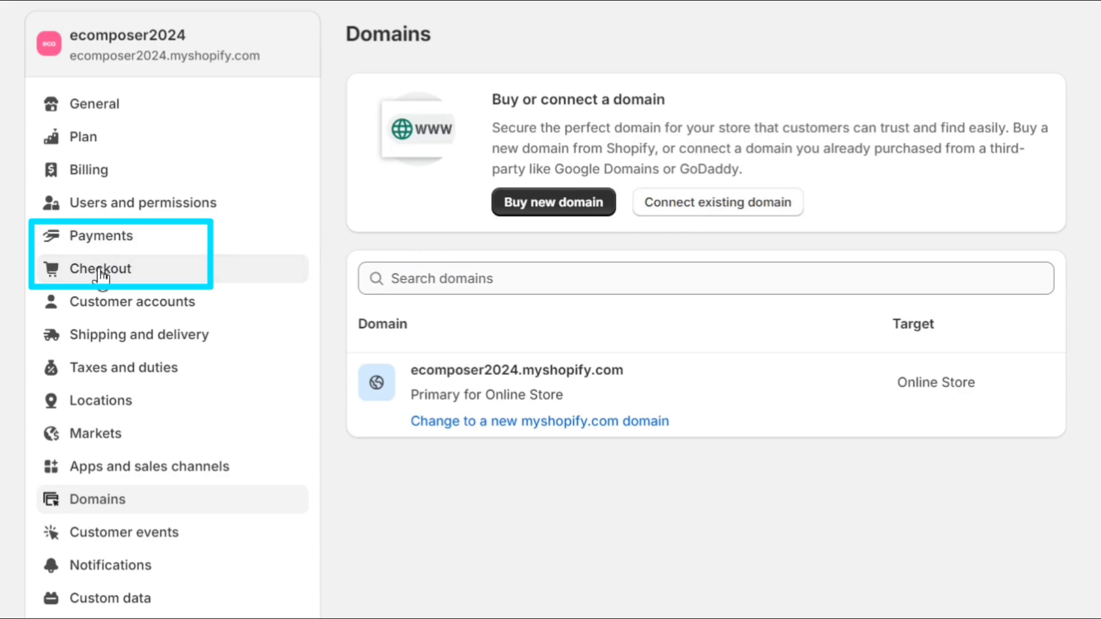
Step: Look over the Checkout and Payments settings pages
left_click(101, 274)
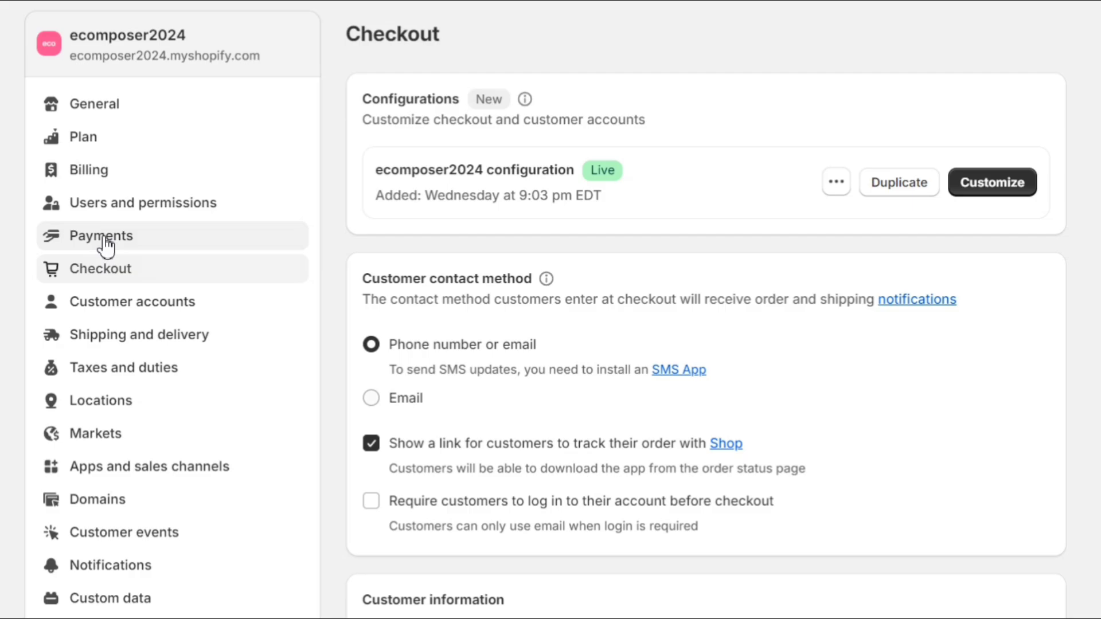
left_click(106, 244)
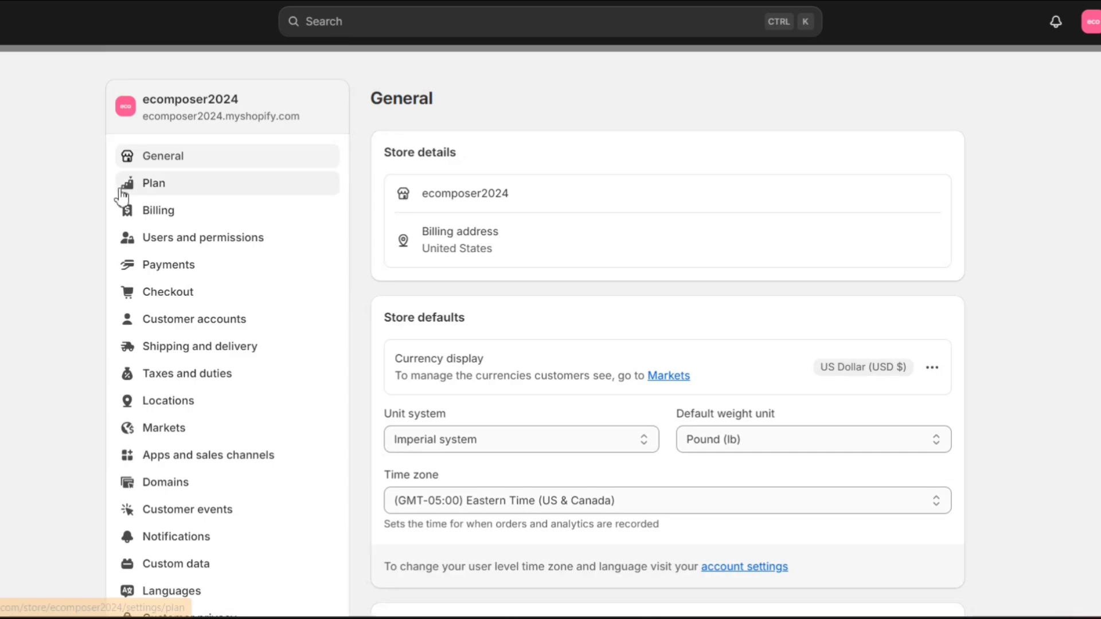
Step: Preview the Basic plan billed yearly at $348.00, then leave without subscribing
left_click(150, 194)
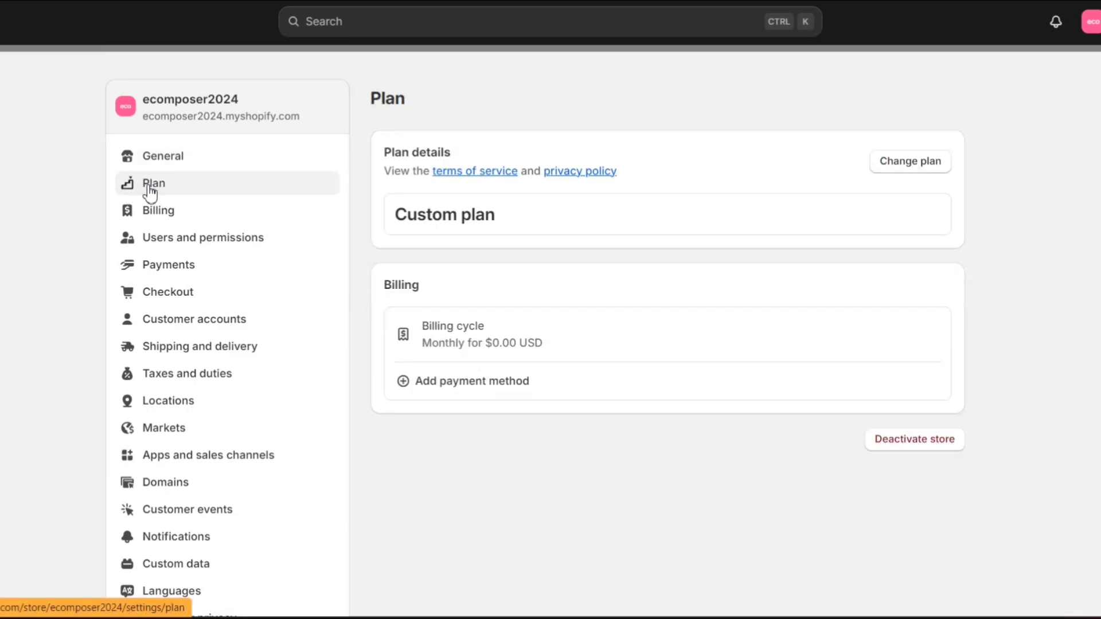
left_click(890, 167)
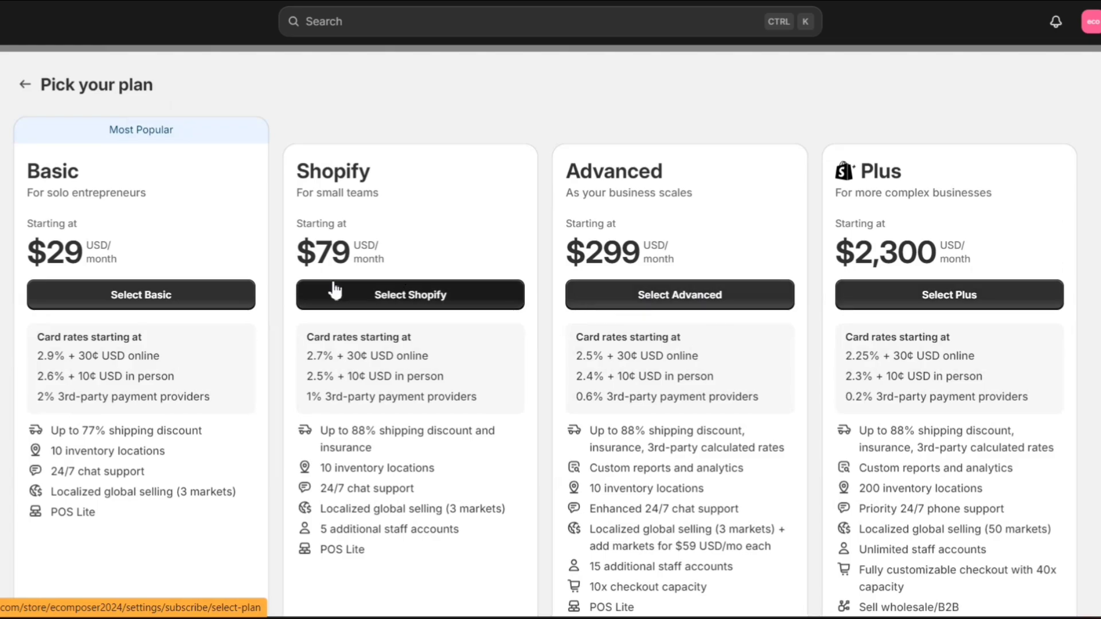
left_click(178, 303)
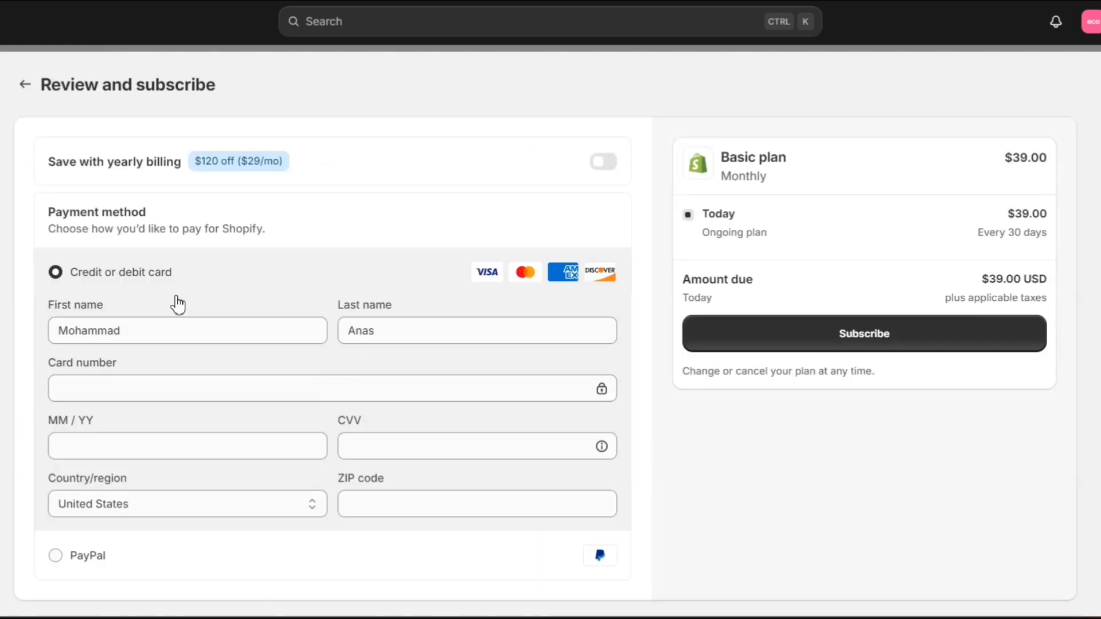
scroll(395, 372, "down", 2)
scroll(395, 373, "up", 2)
left_click(604, 163)
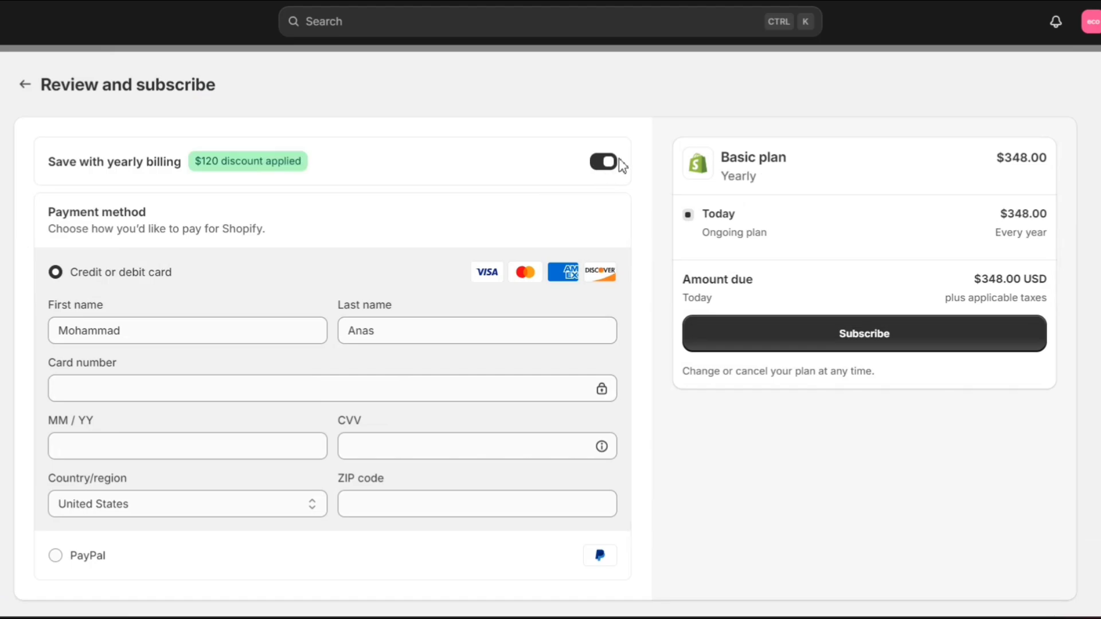
left_click(24, 86)
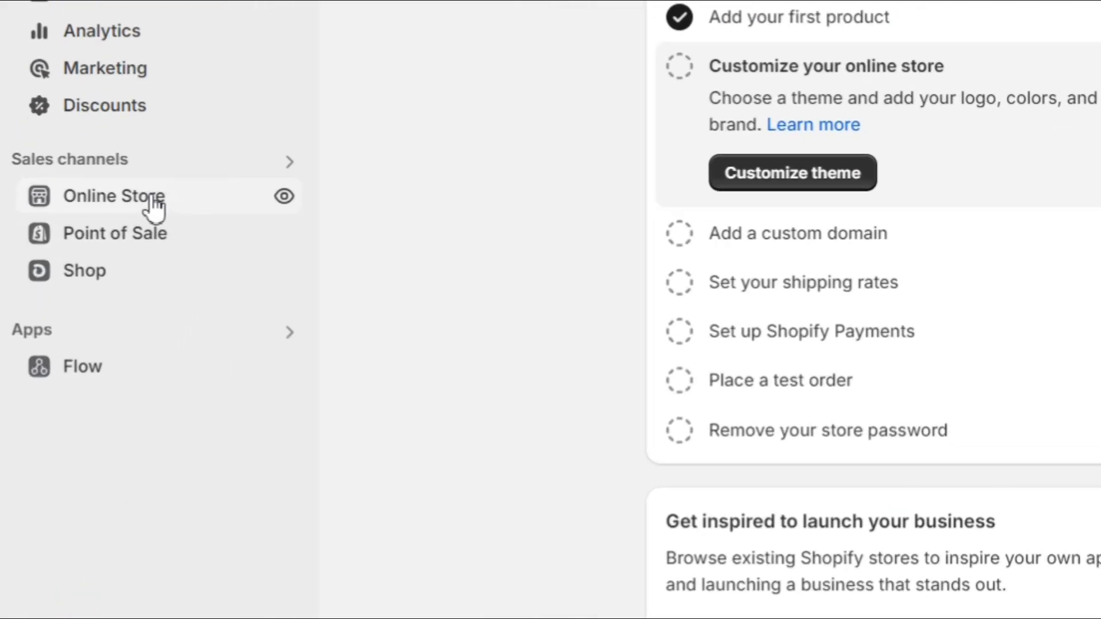
Step: Open Online Store Preferences and inspect the store password under Restrict store access
left_click(152, 208)
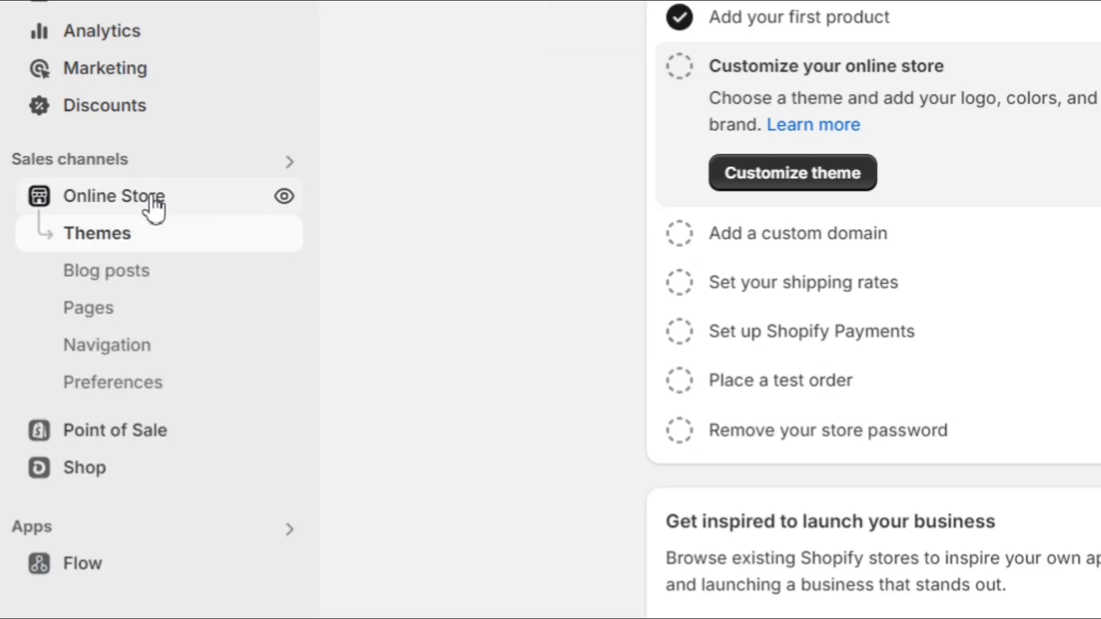
left_click(130, 394)
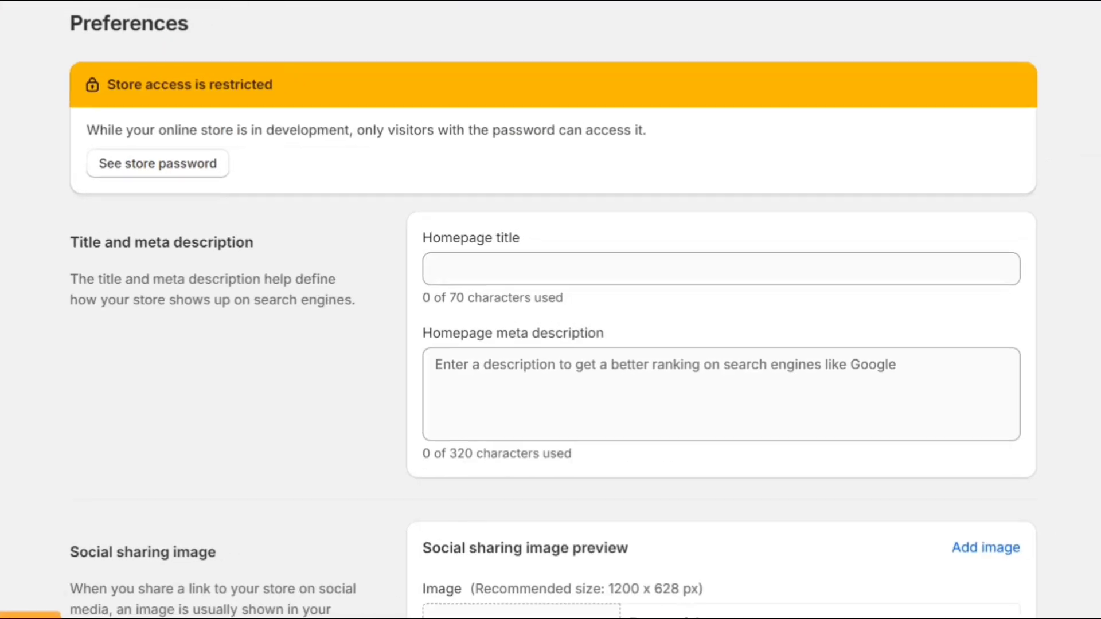
scroll(319, 398, "down", 15)
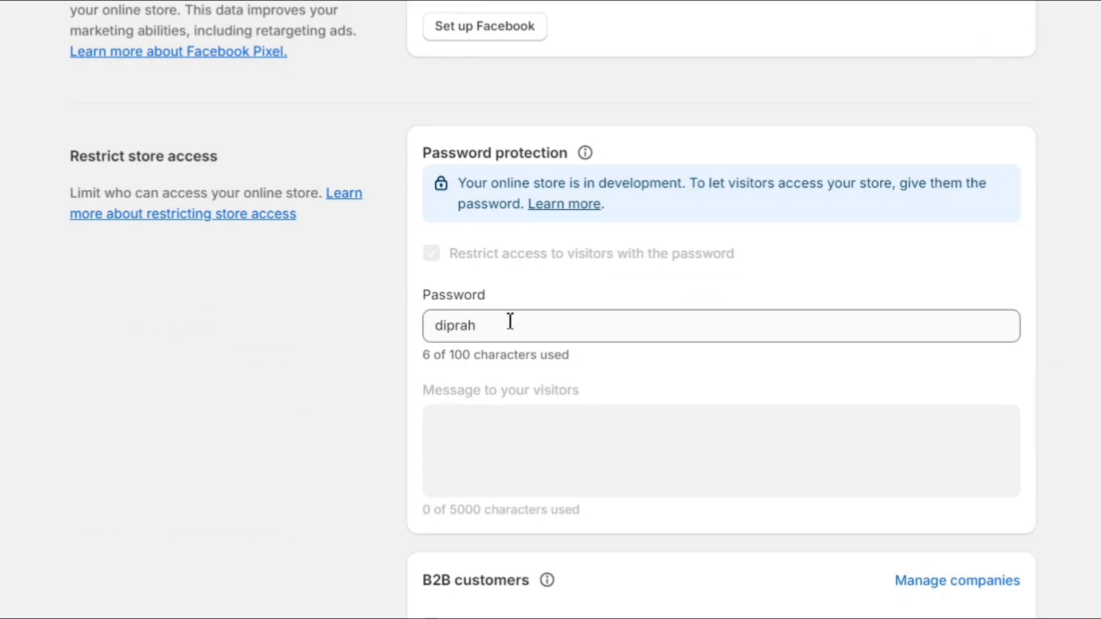
left_click_drag(483, 322, 390, 344)
left_click(390, 344)
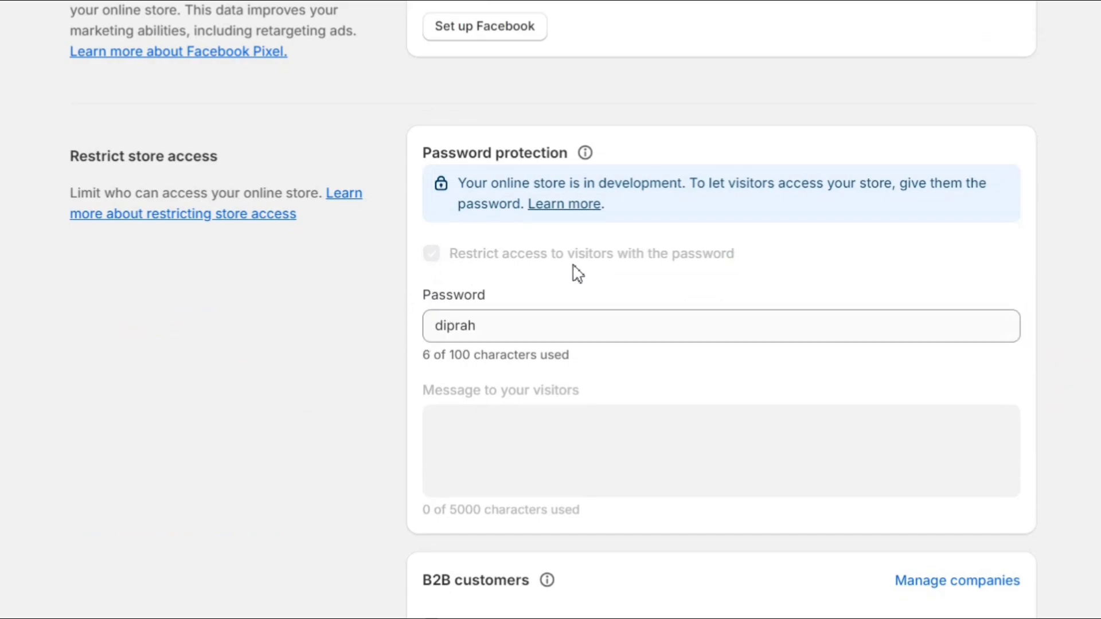
double_click(600, 261)
triple_click(599, 258)
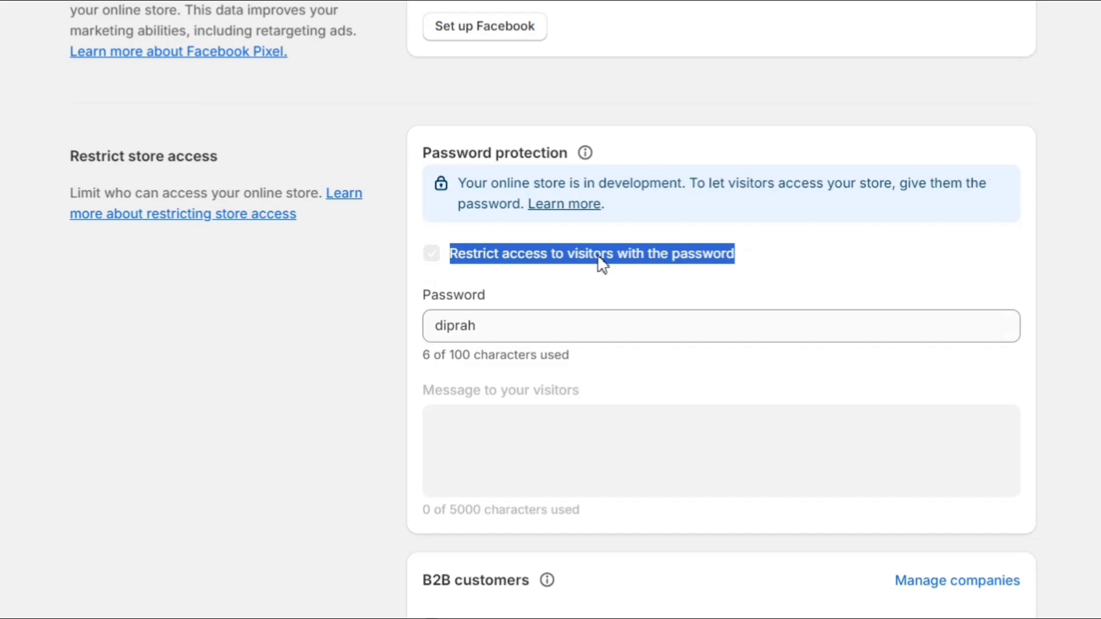
left_click(474, 274)
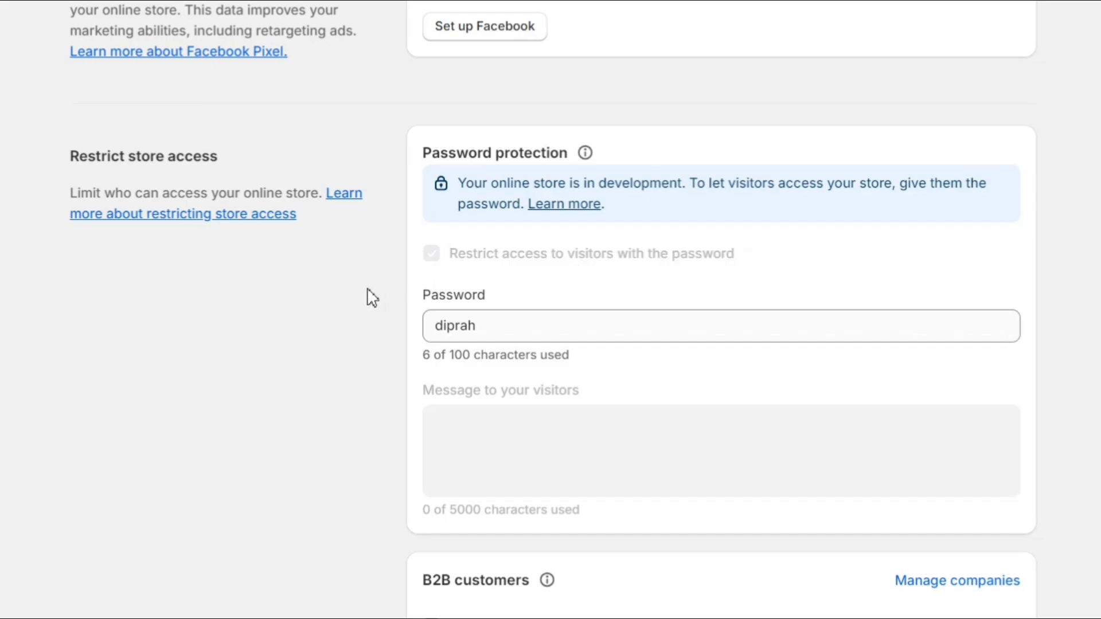
scroll(372, 298, "down", 5)
scroll(372, 298, "up", 15)
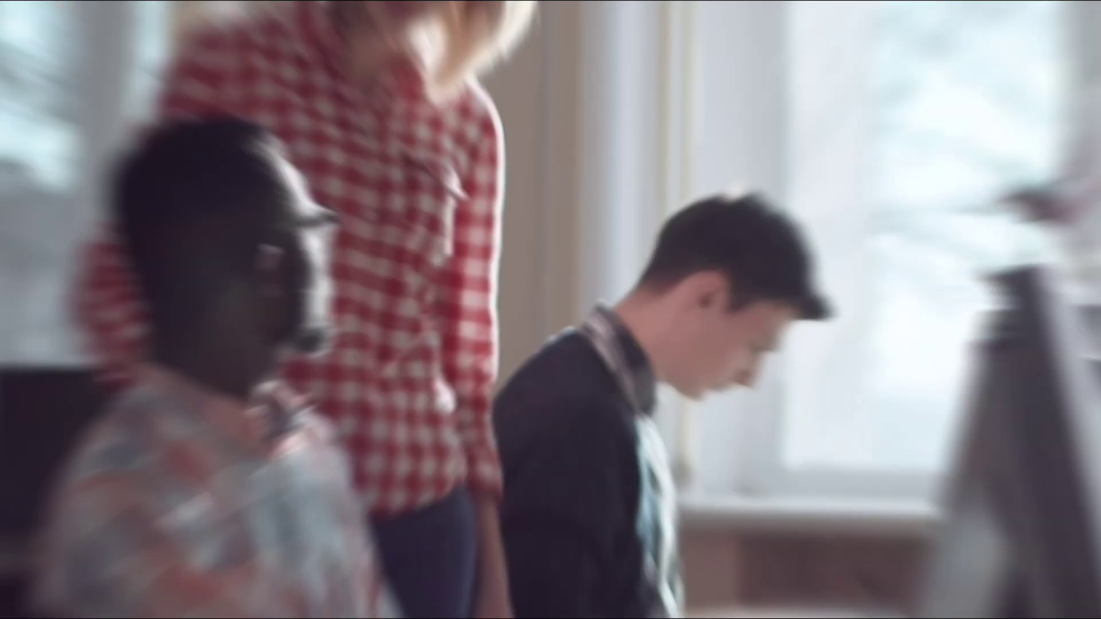